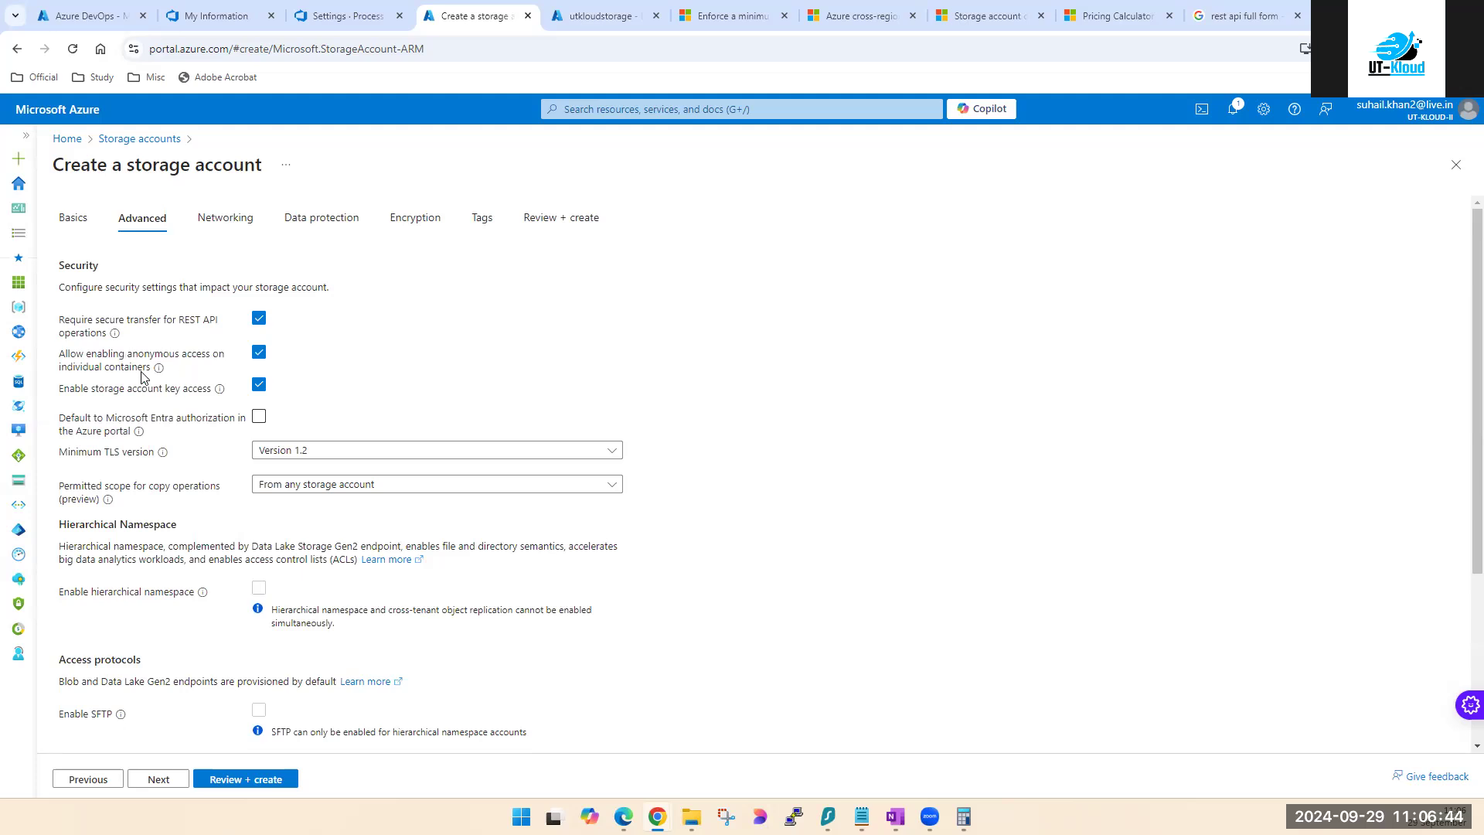
Step: Review the anonymous access option in the Advanced settings, and open the Networking settings of the storage account being created
{"action": "mouse_move", "coordinate": [171, 374]}
{"action": "left_click", "coordinate": [258, 354]}
{"action": "left_click", "coordinate": [258, 354]}
{"action": "left_click", "coordinate": [207, 230]}
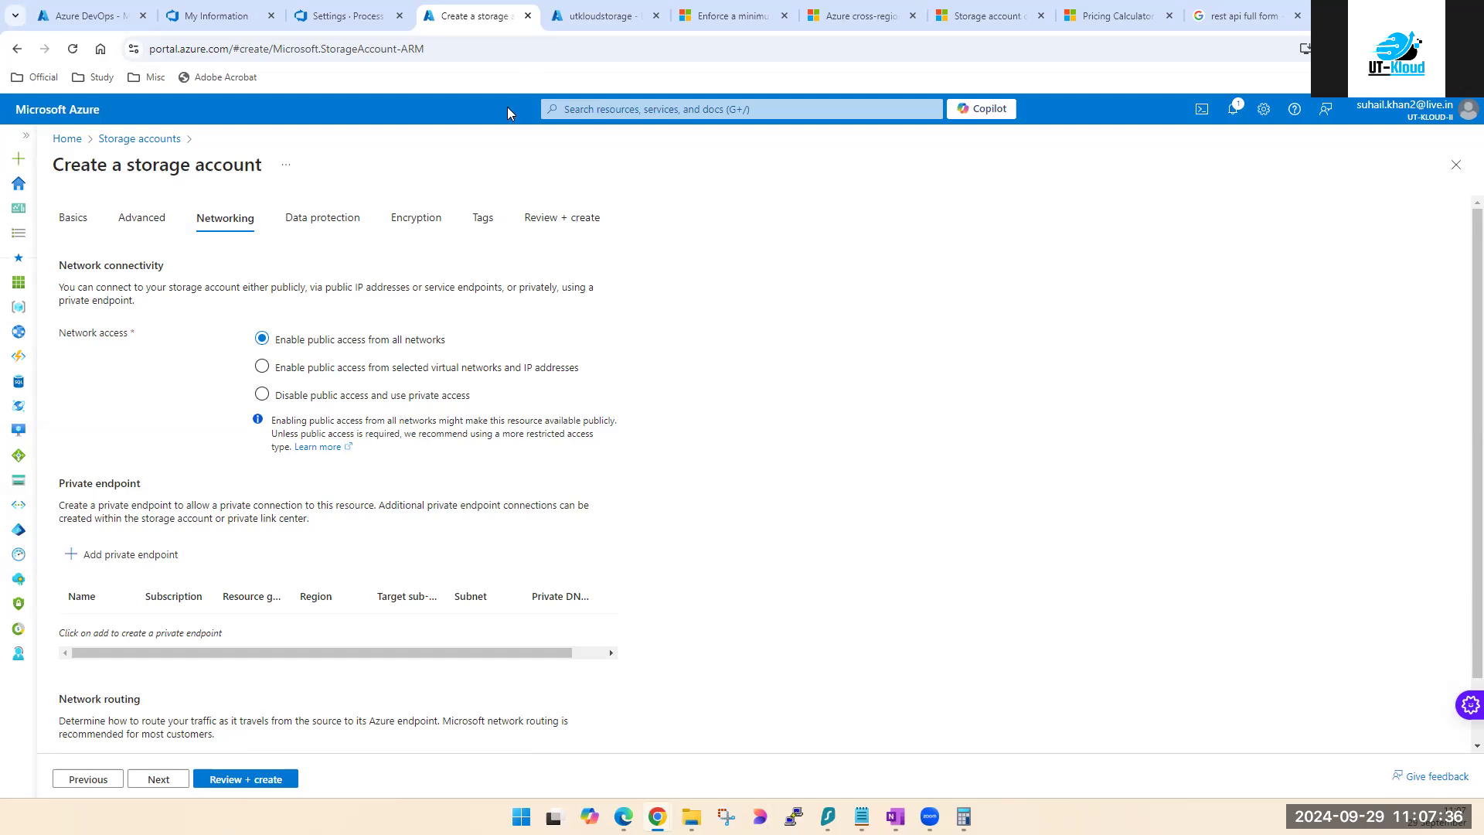
Step: Switch to the browser page of the existing utkloudstorage account and reload it
{"action": "left_click", "coordinate": [583, 16]}
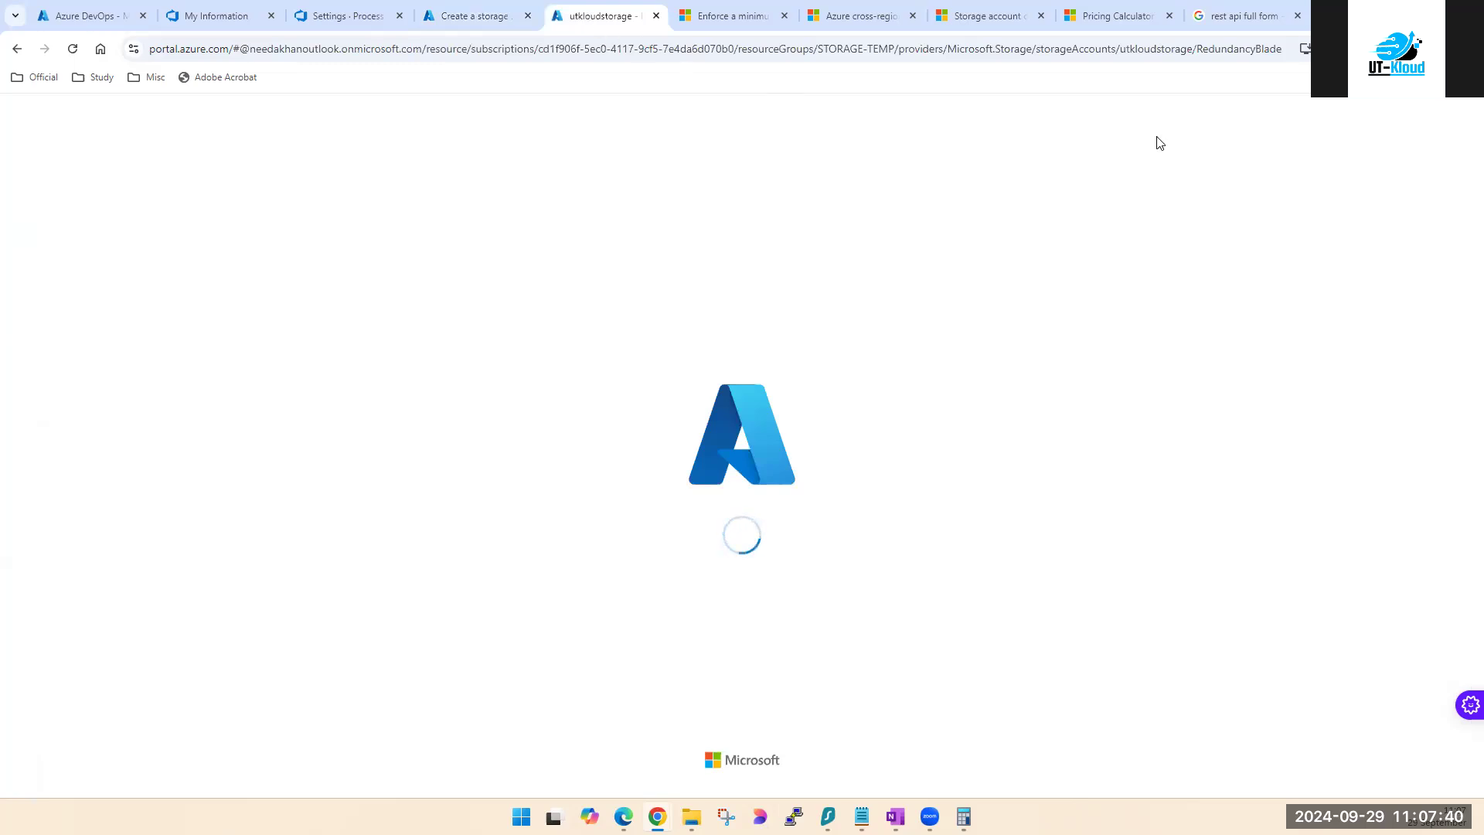
{"action": "left_click", "coordinate": [72, 49]}
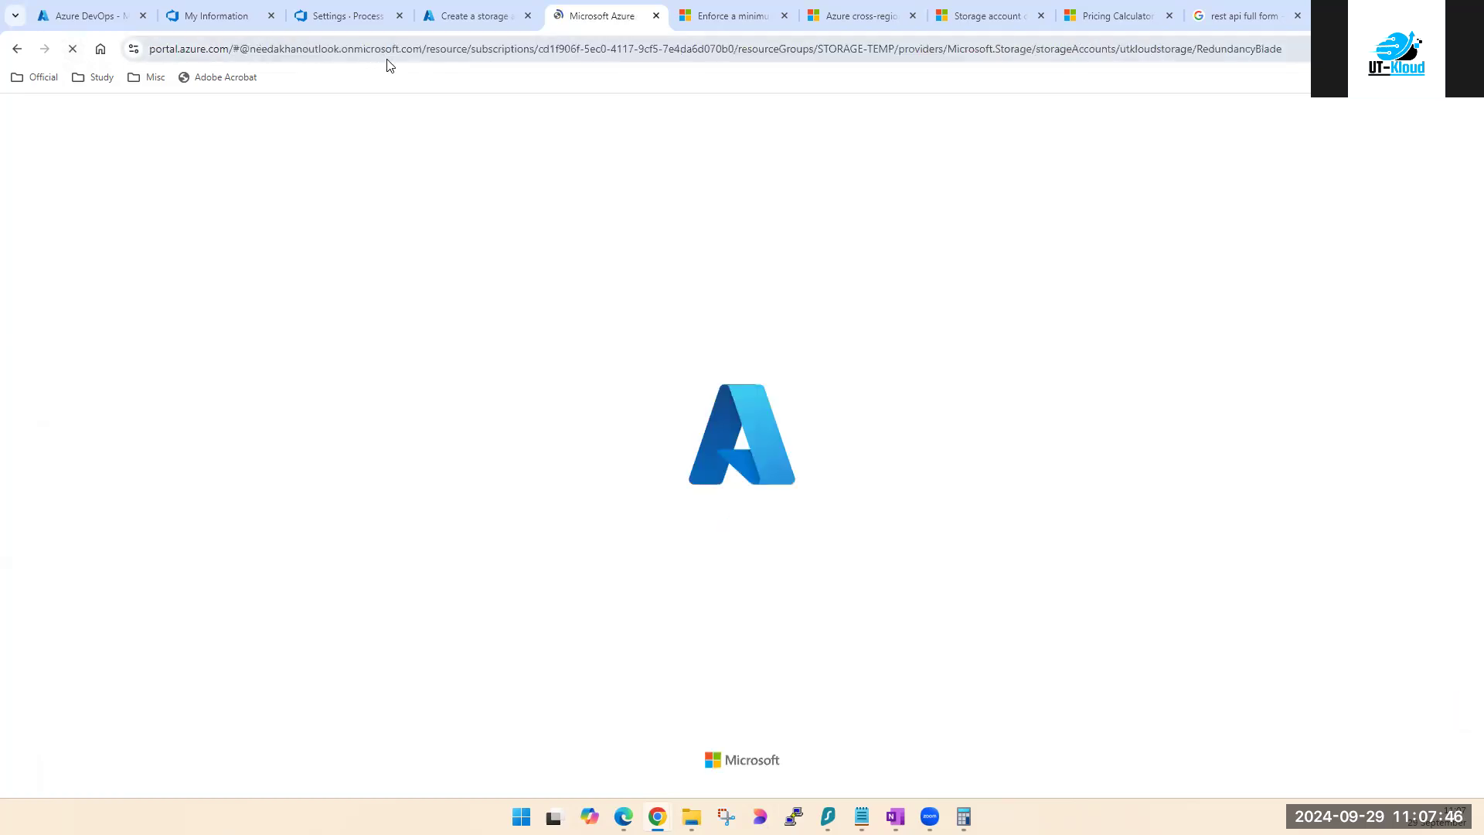
{"action": "left_click", "coordinate": [448, 17]}
{"action": "left_click", "coordinate": [592, 17]}
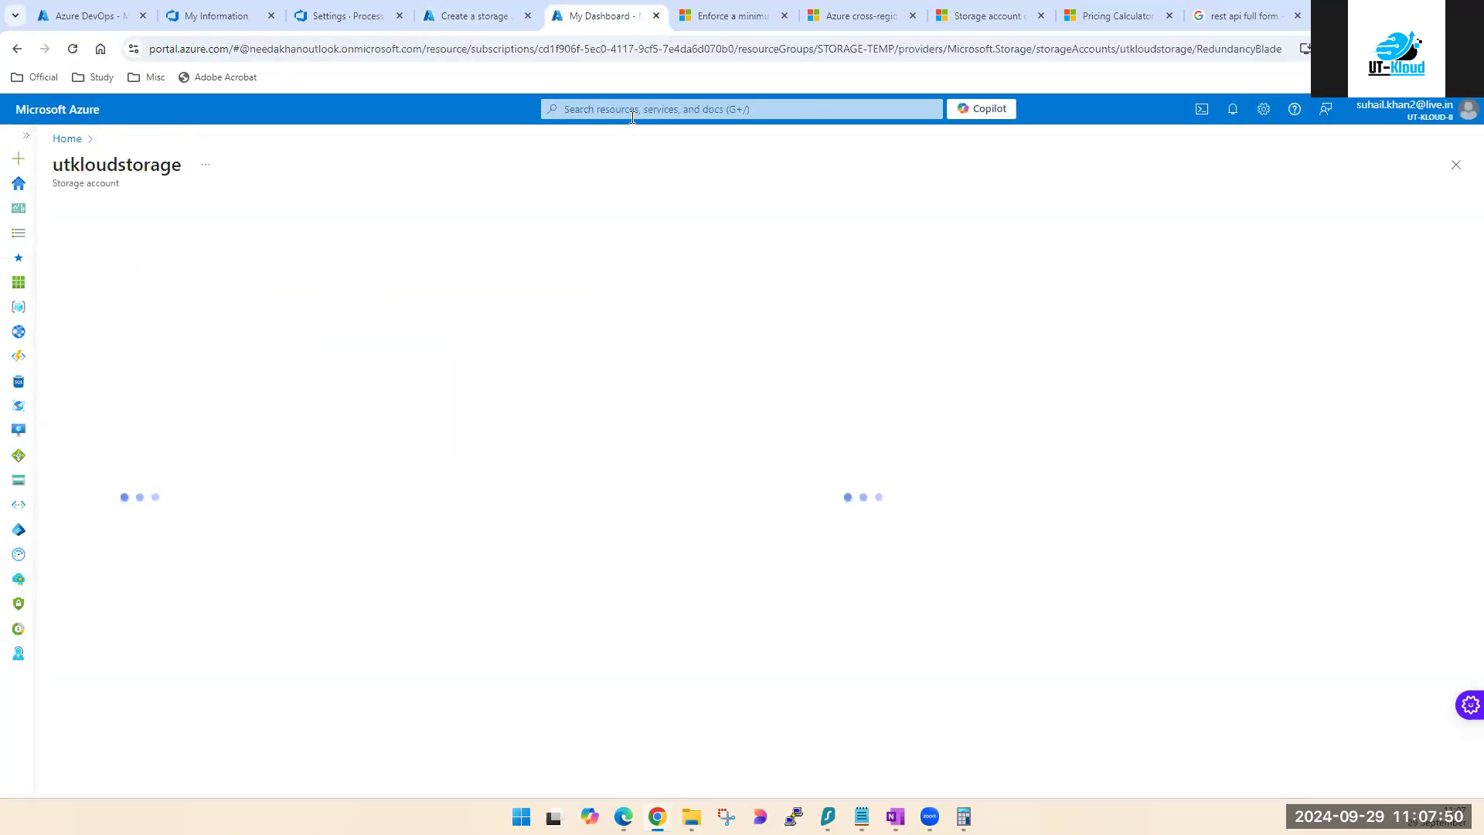
Step: Search the portal for storage, find the utkloudstorage account under Storage accounts, and open its Containers list
{"action": "left_click", "coordinate": [632, 114]}
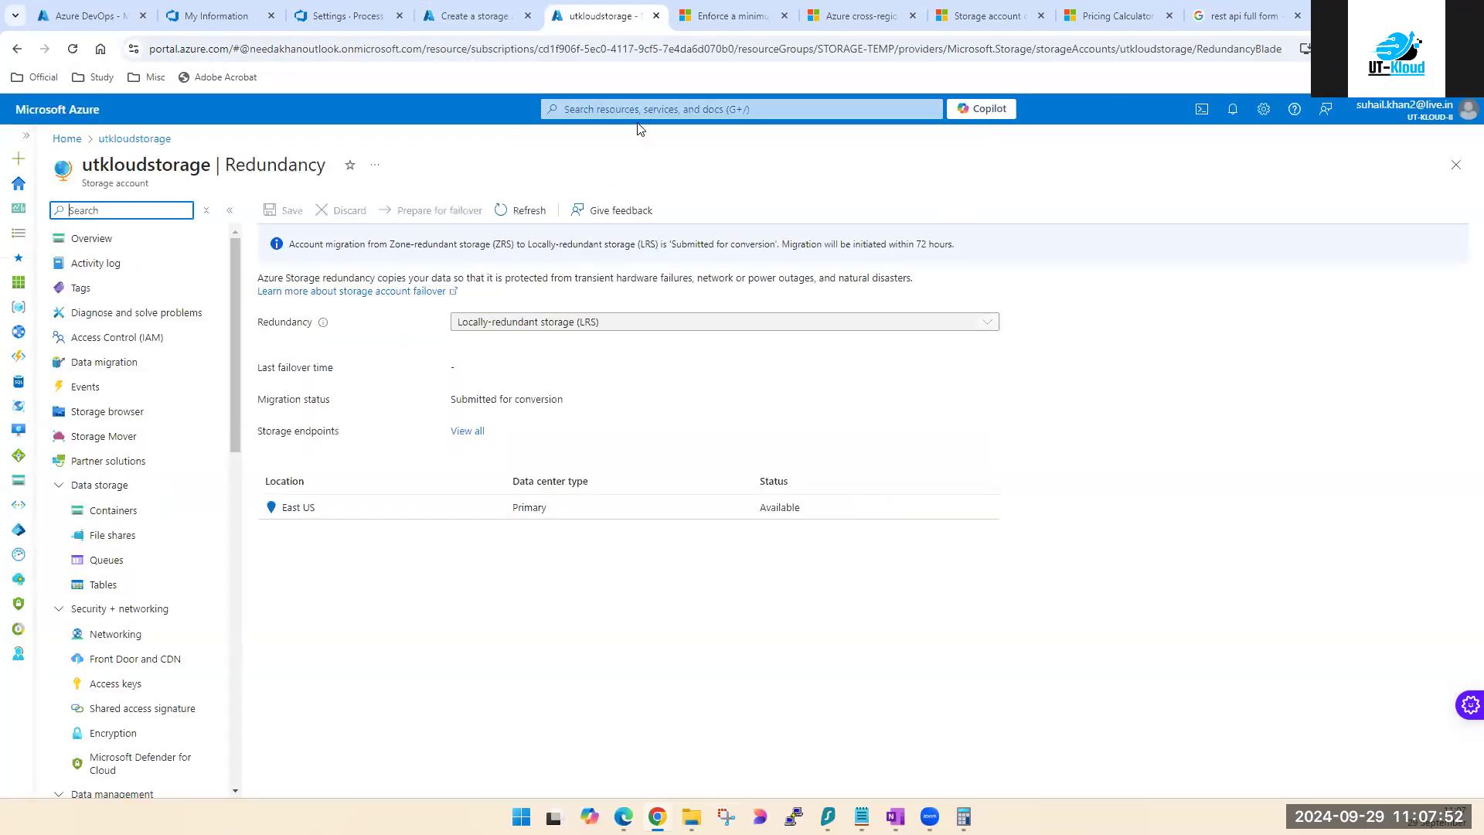
{"action": "left_click", "coordinate": [596, 109]}
{"action": "left_click", "coordinate": [600, 165]}
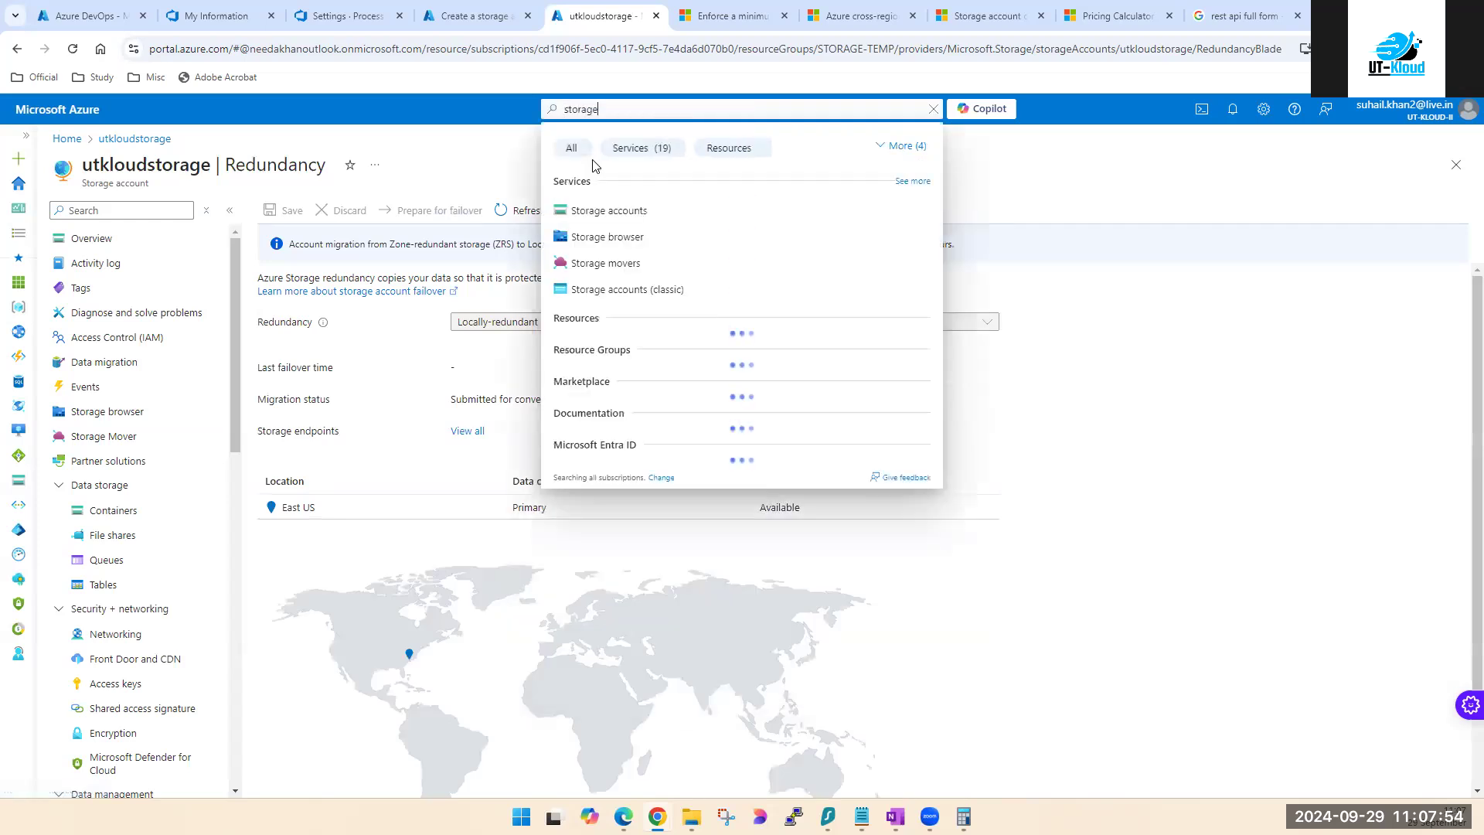
{"action": "left_click", "coordinate": [584, 211]}
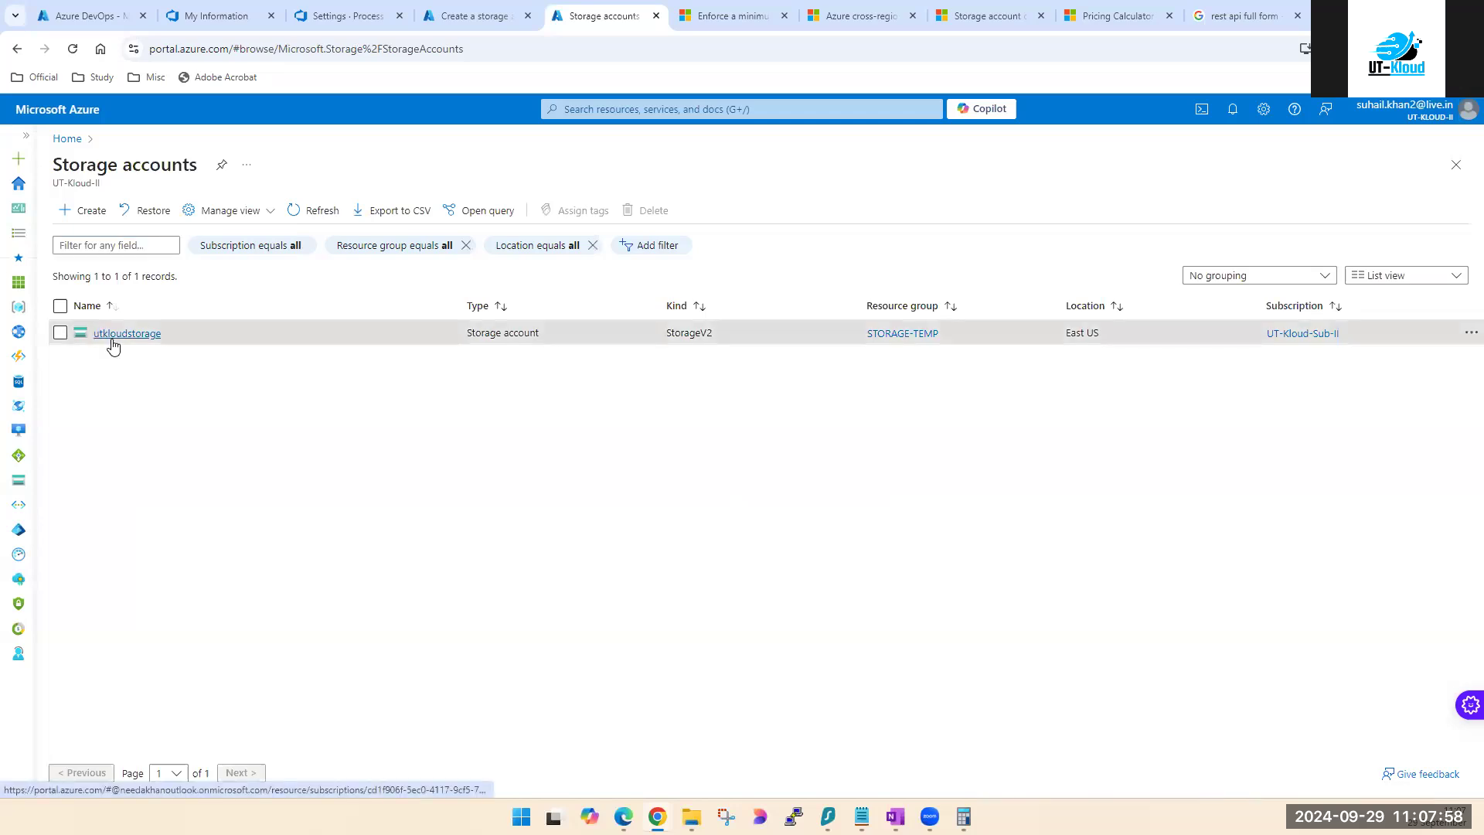
{"action": "left_click", "coordinate": [113, 338]}
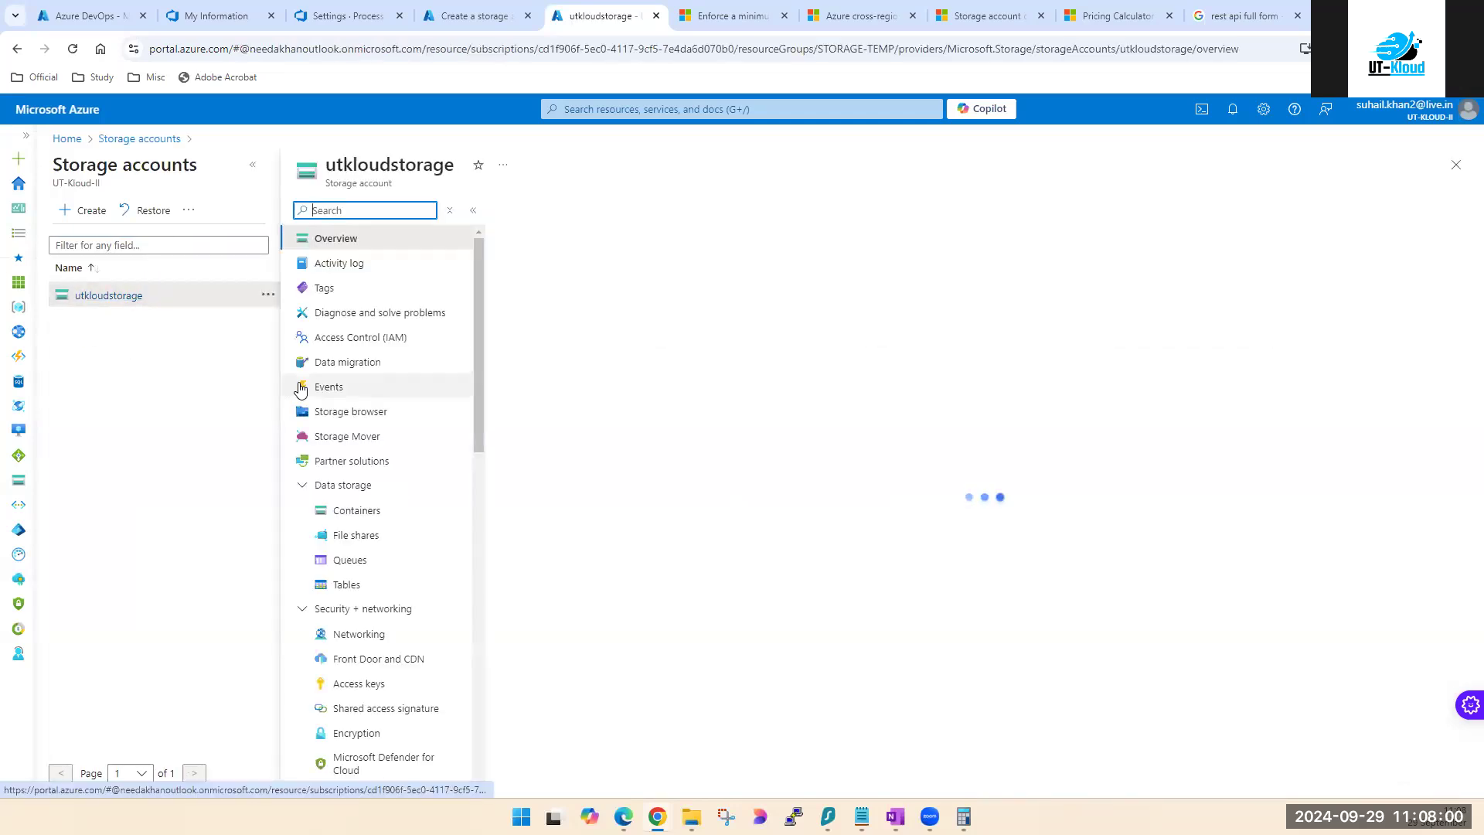
{"action": "left_click", "coordinate": [354, 514]}
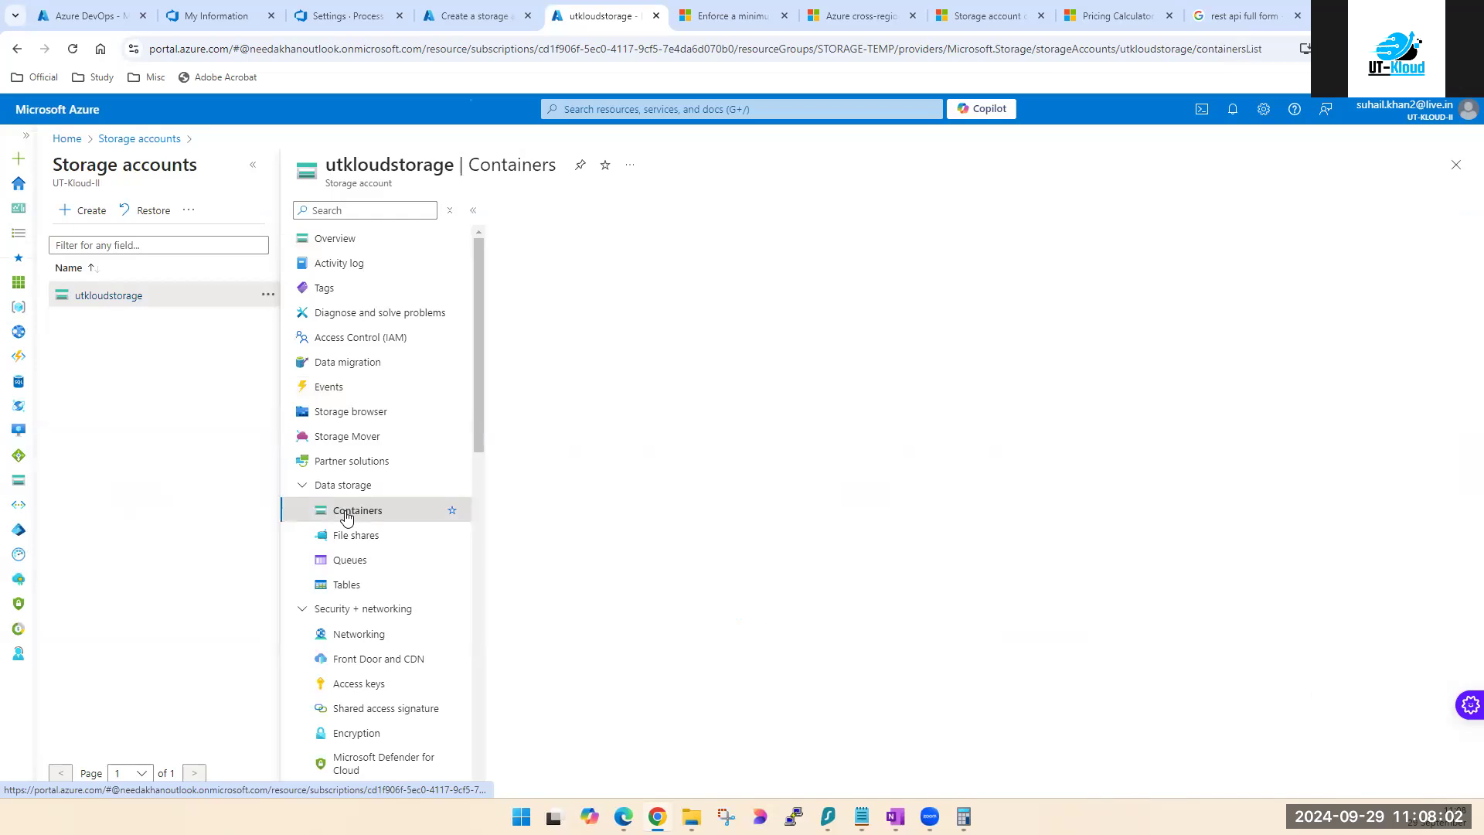
{"action": "left_click", "coordinate": [252, 166]}
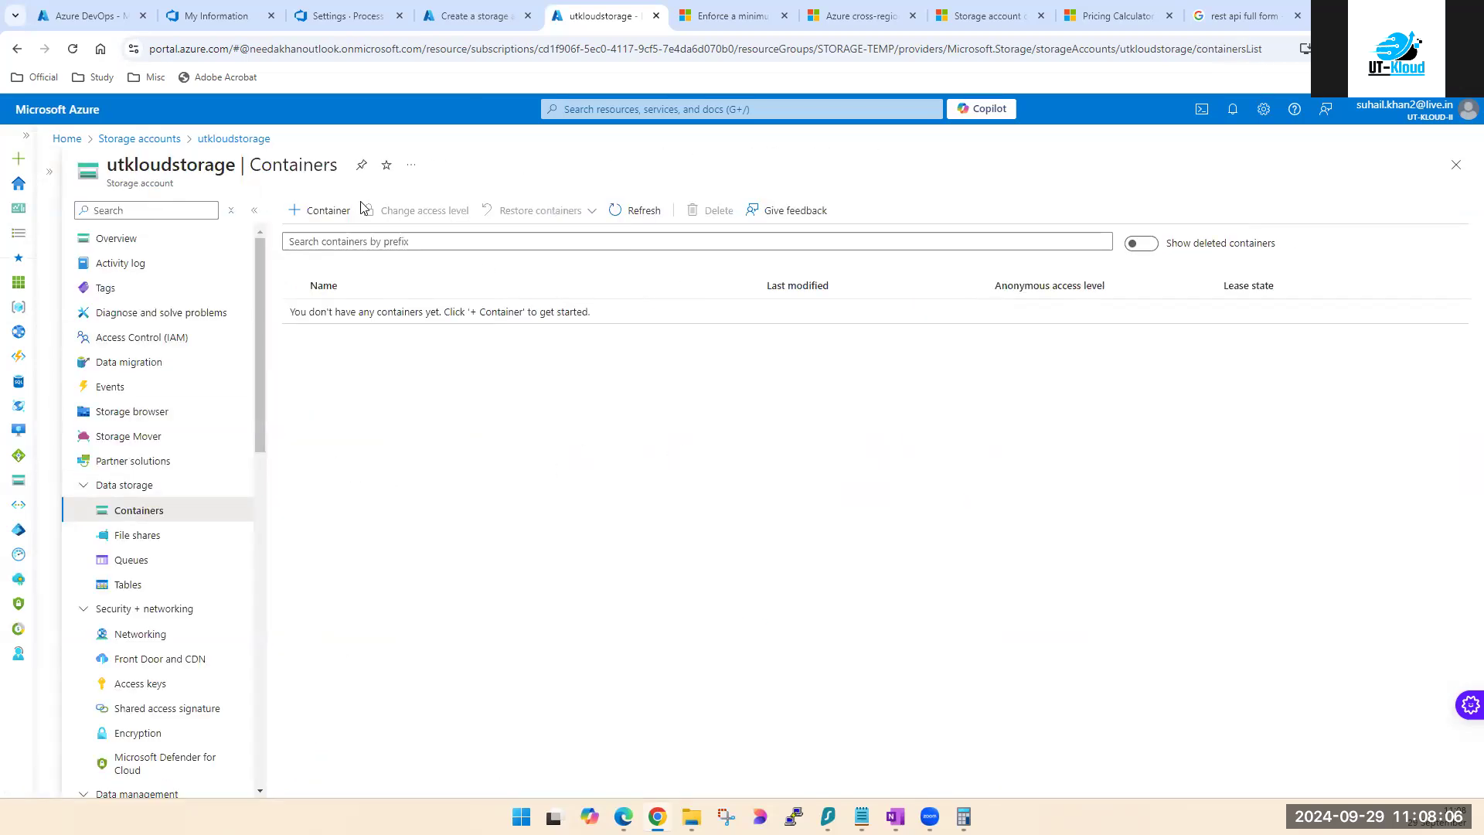
Step: Start a new container in utkloudstorage and name it conatinerutkloud
{"action": "left_click", "coordinate": [321, 209]}
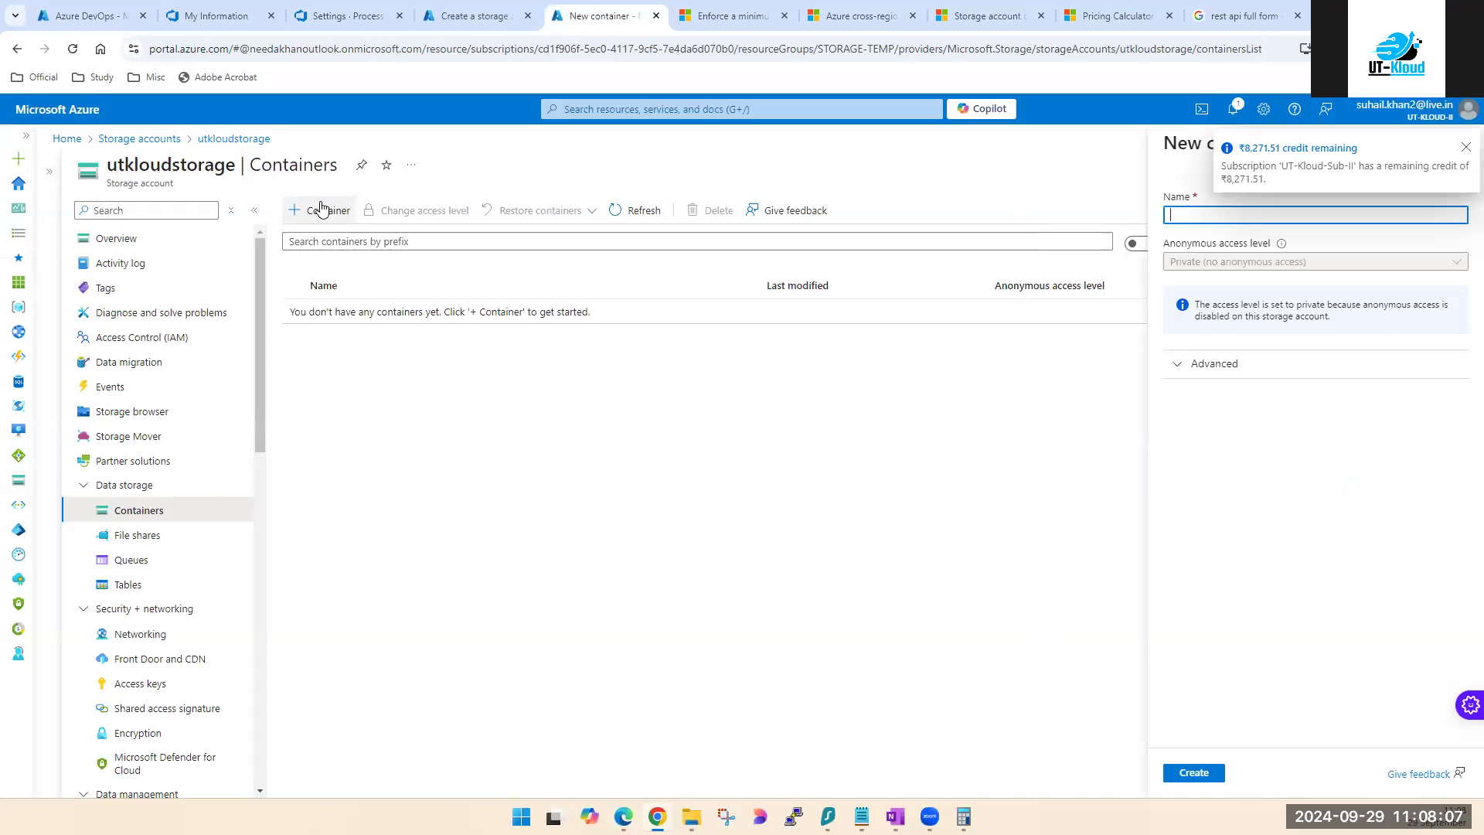
{"action": "left_click", "coordinate": [1213, 216]}
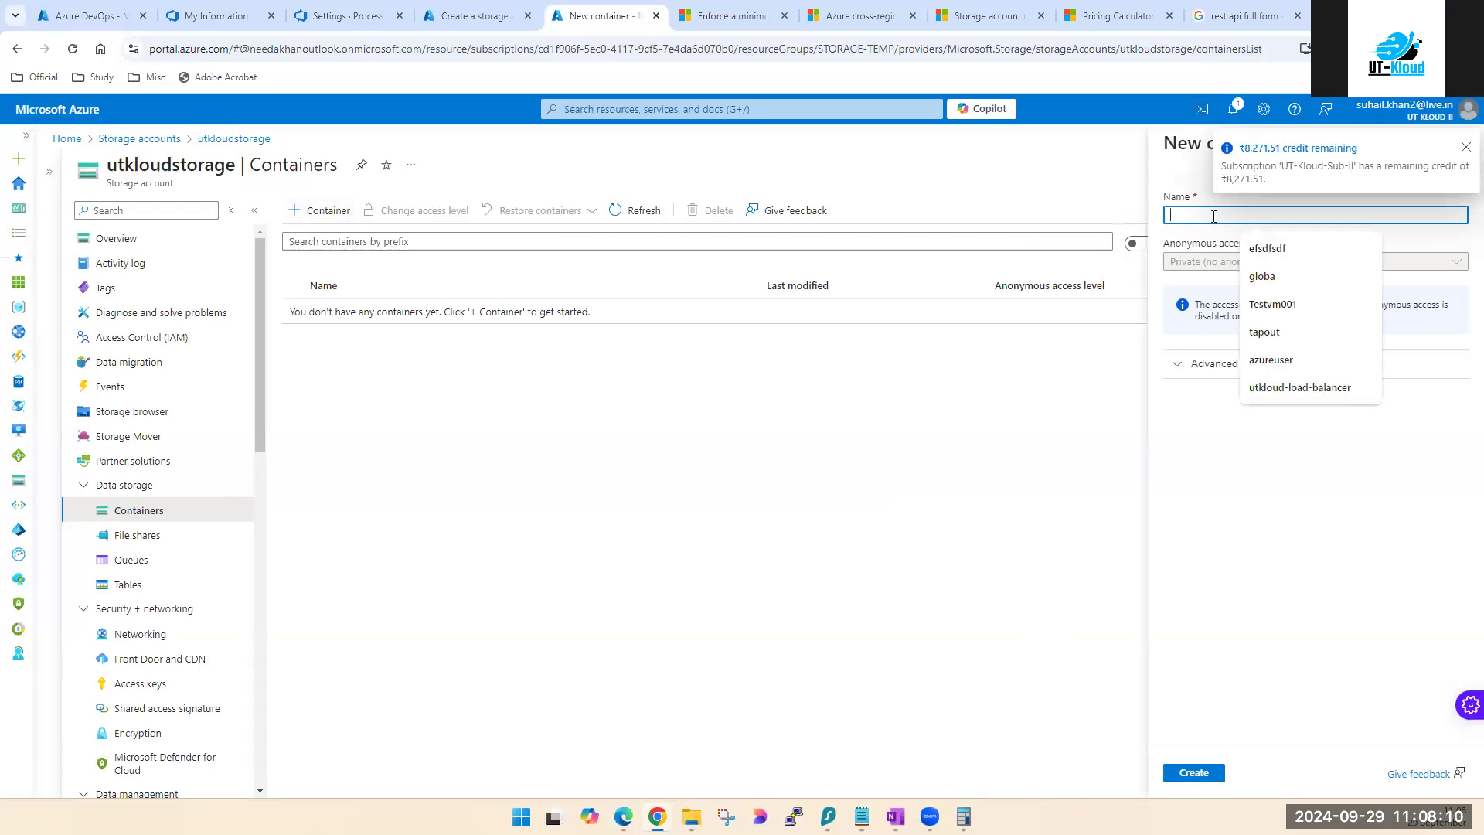
{"action": "type", "text": "con"}
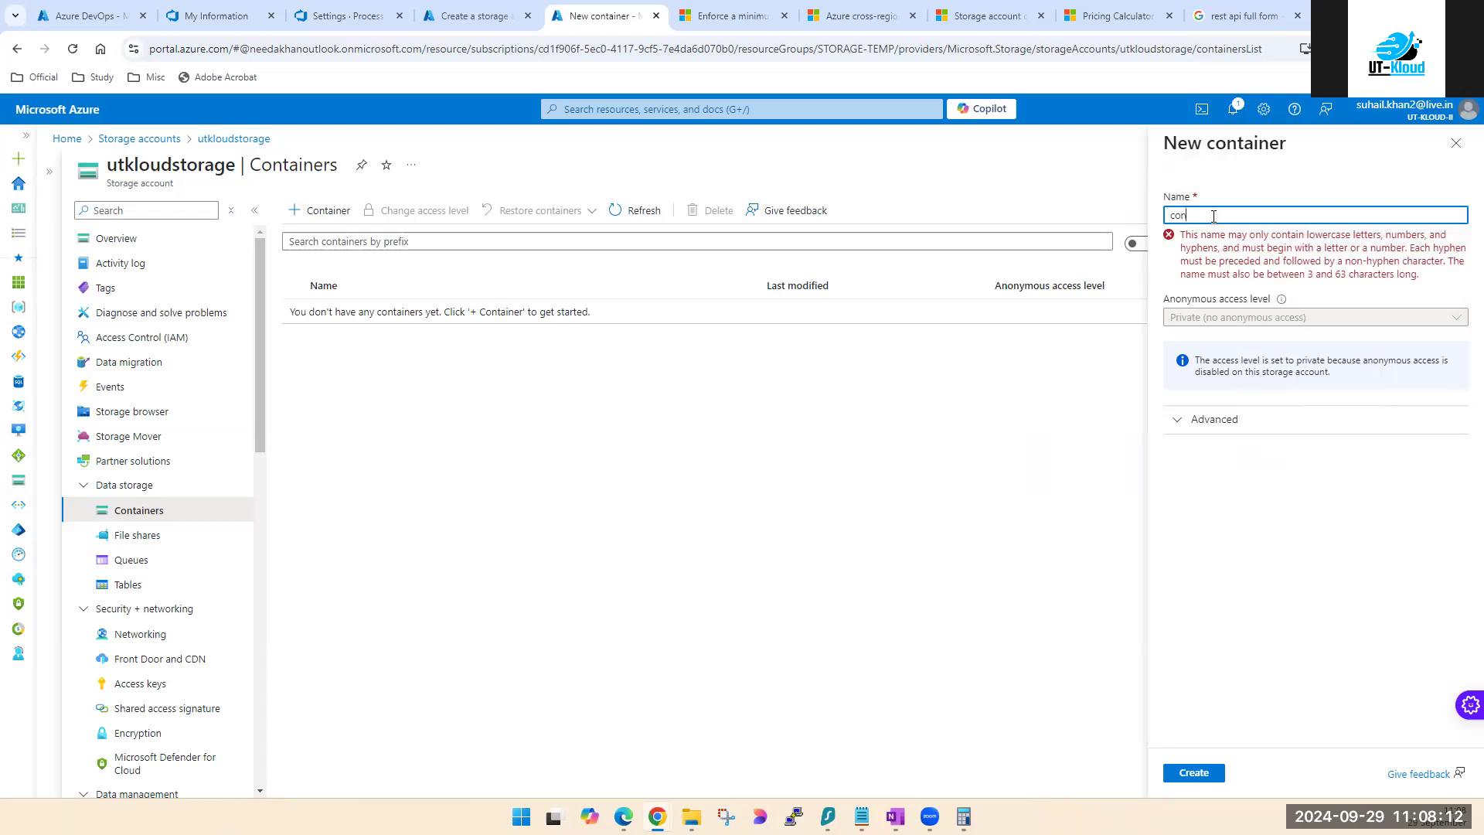
{"action": "type", "text": "atiner1"}
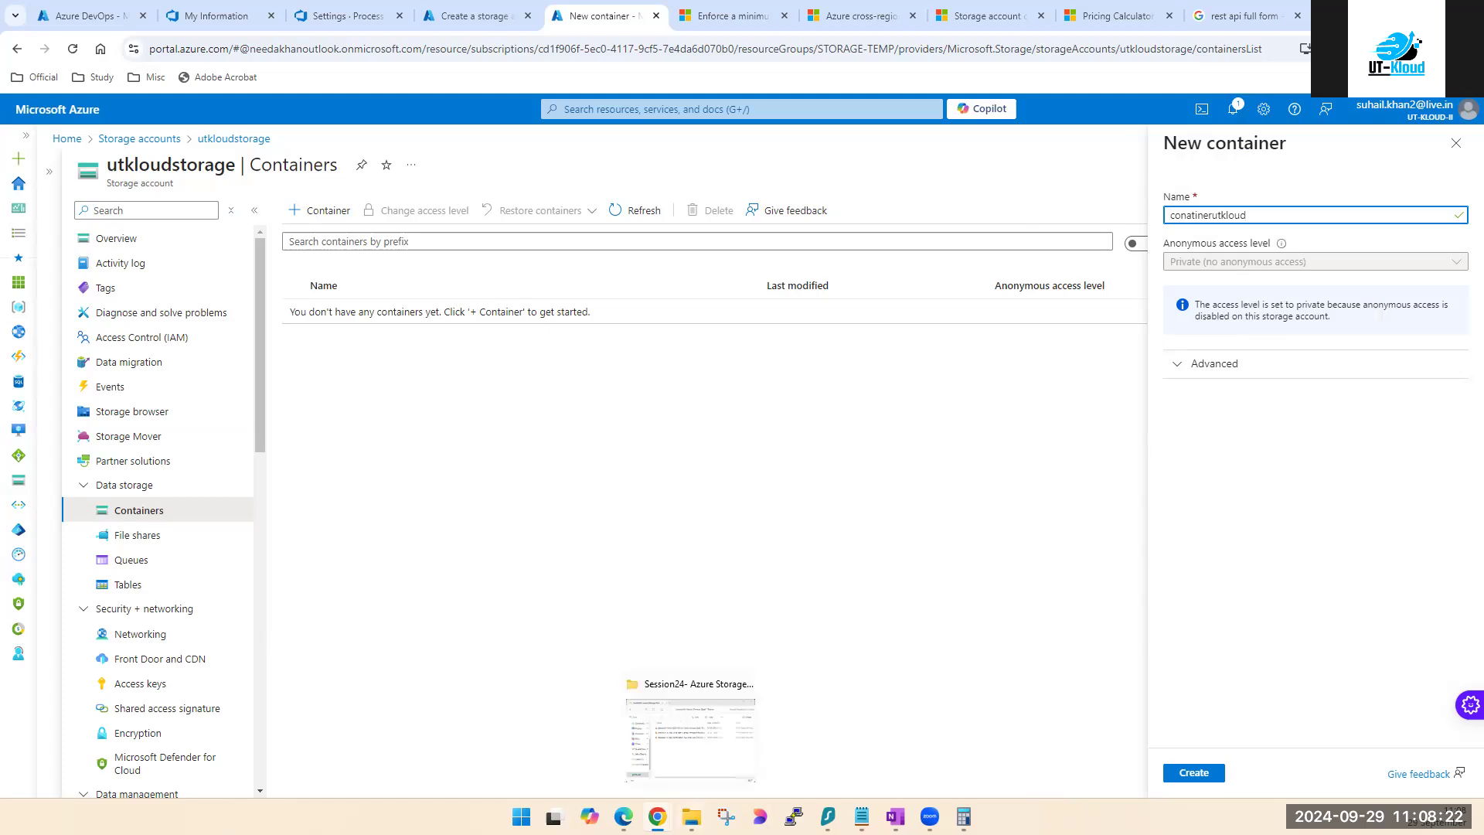
Step: Examine the session folders inside the july 2024 batch folder in File Explorer, and return to the portal
{"action": "left_click", "coordinate": [692, 816]}
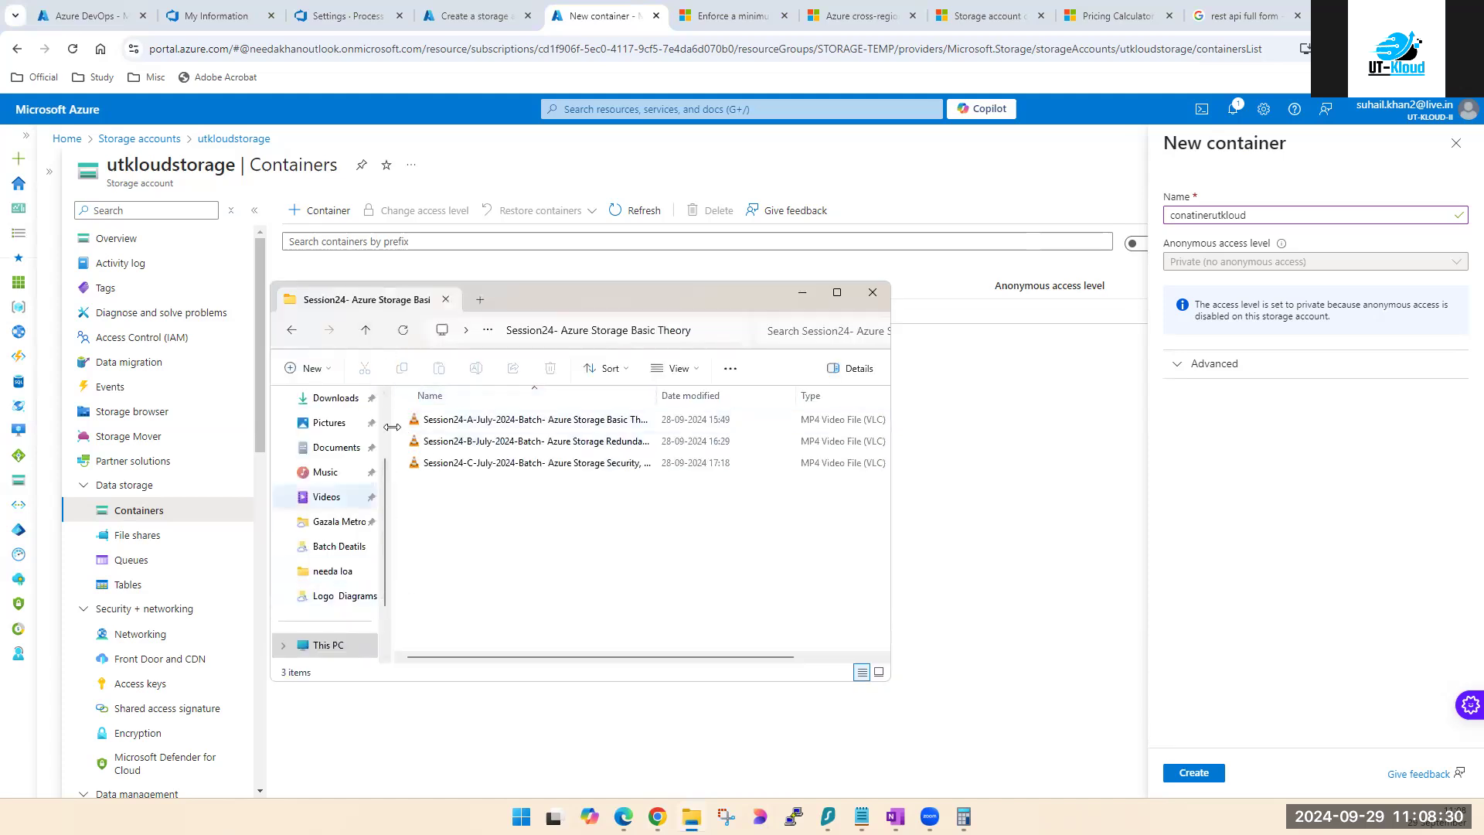
{"action": "left_click", "coordinate": [366, 331]}
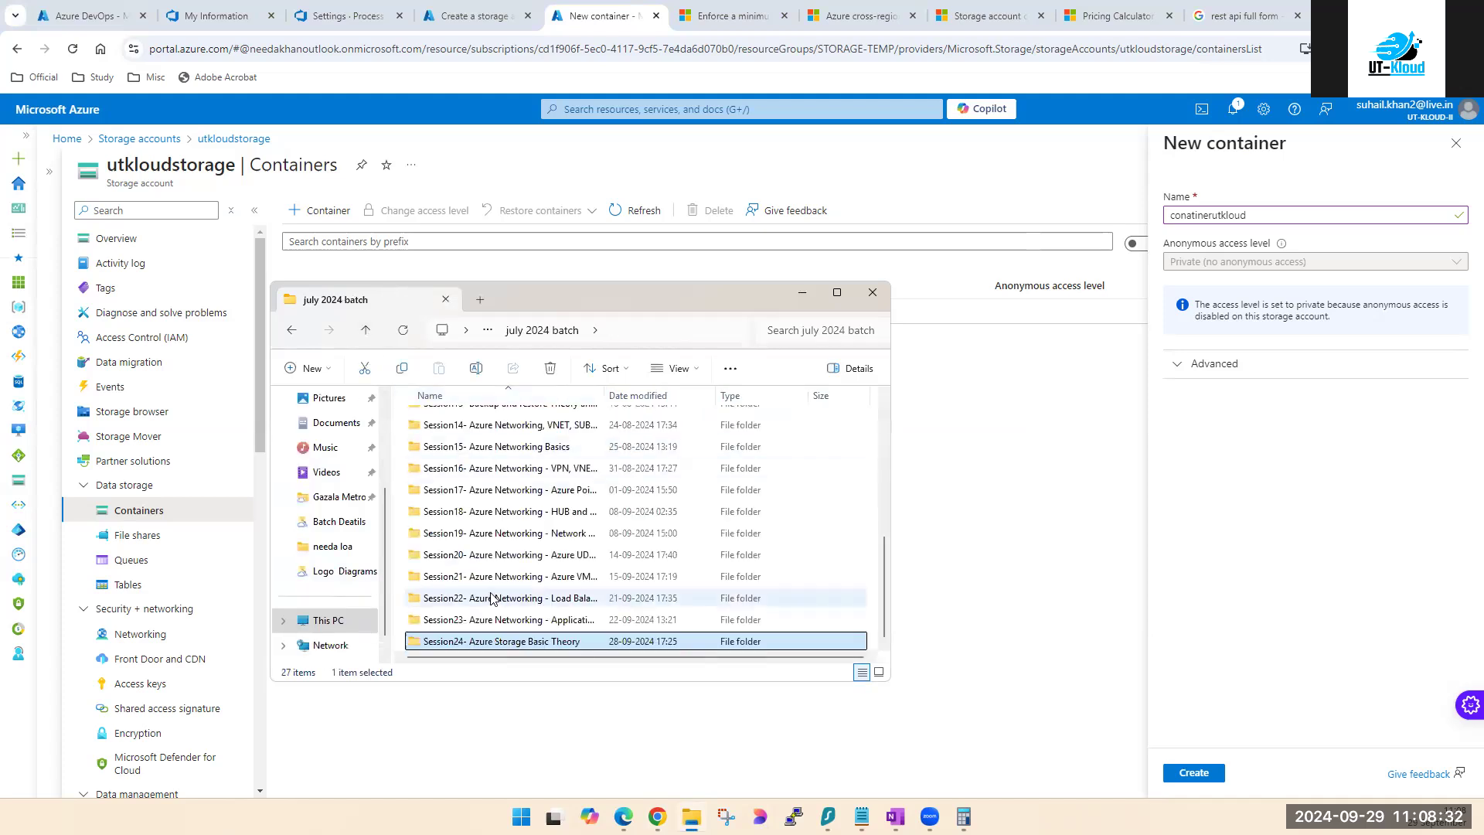
{"action": "scroll", "coordinate": [485, 507], "scroll_direction": "up", "scroll_amount": 5}
{"action": "scroll", "coordinate": [486, 510], "scroll_direction": "down", "scroll_amount": 5}
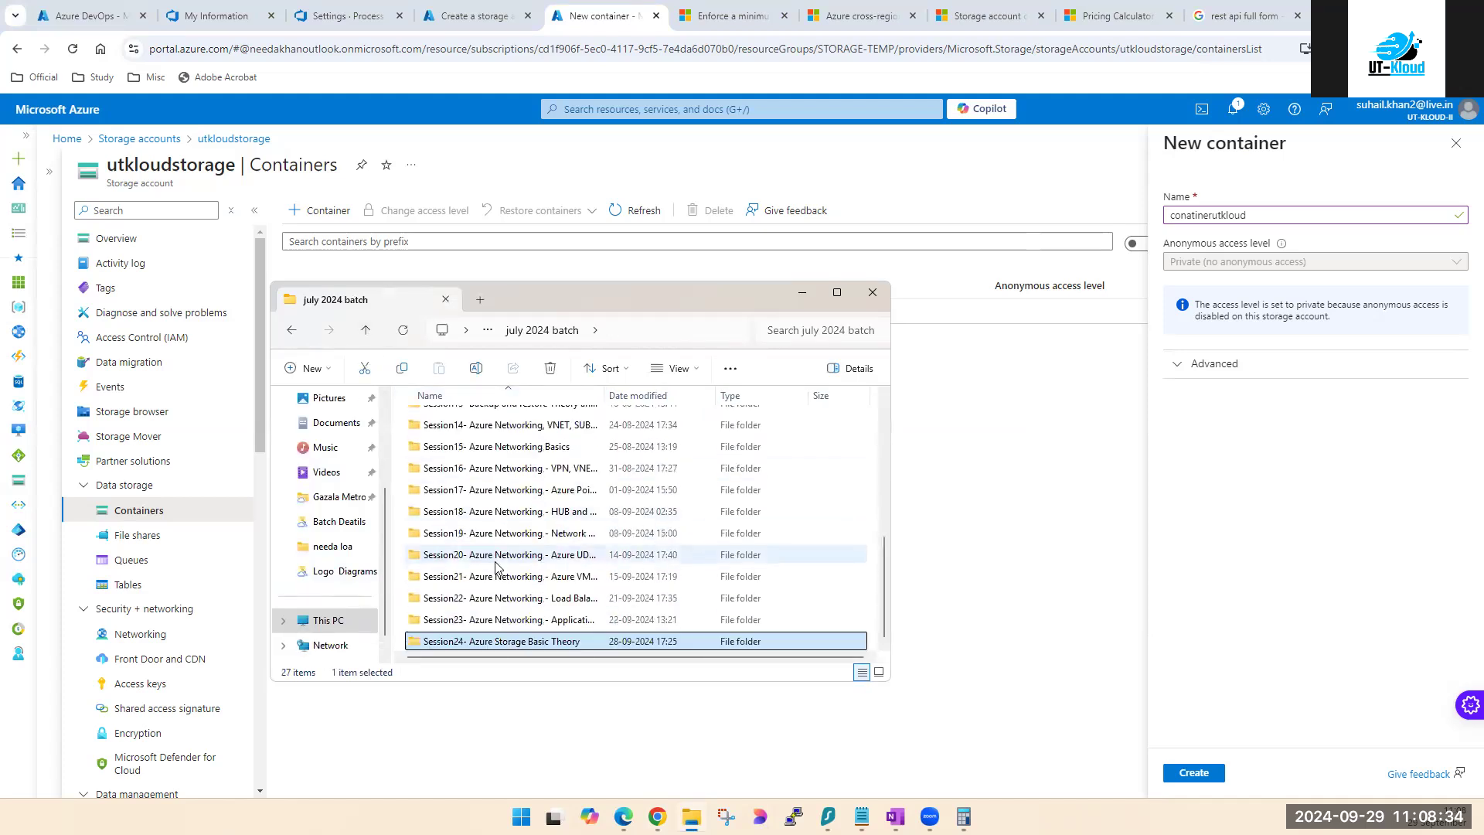
{"action": "scroll", "coordinate": [495, 556], "scroll_direction": "up", "scroll_amount": 5}
{"action": "scroll", "coordinate": [495, 568], "scroll_direction": "down", "scroll_amount": 5}
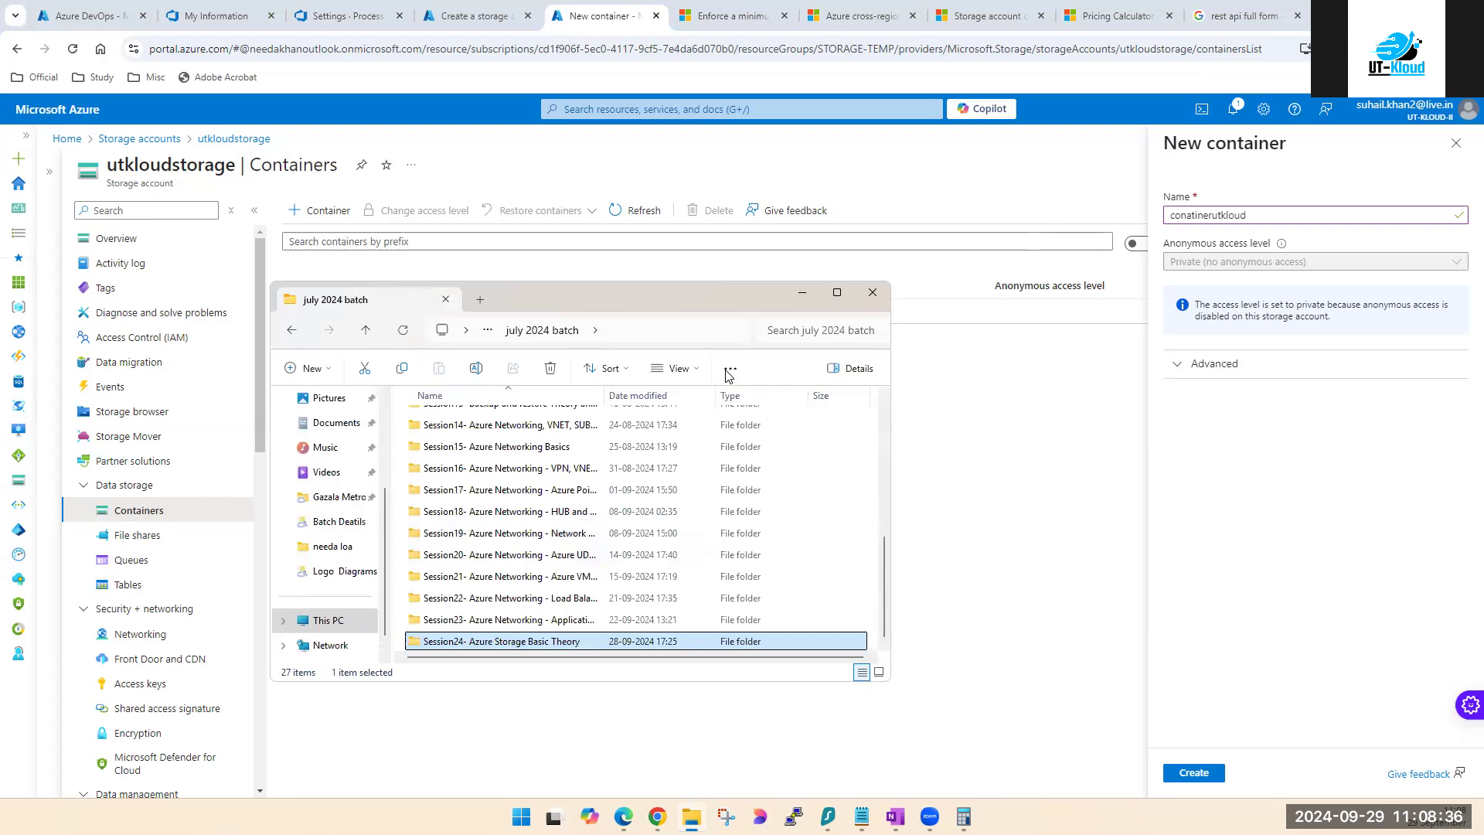
{"action": "left_click", "coordinate": [804, 297]}
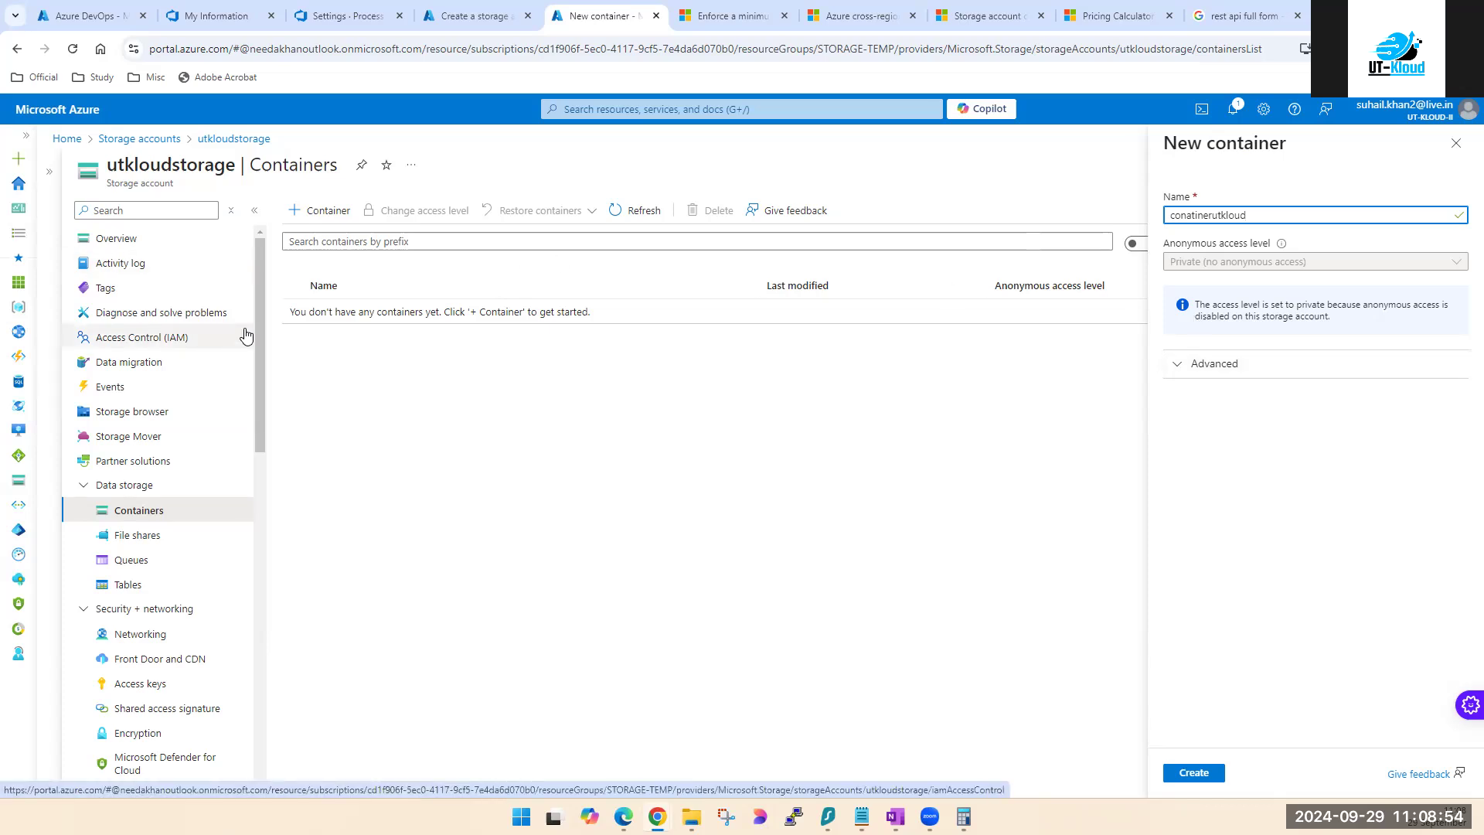
Step: Examine the new container's advanced options and the note explaining its anonymous access level
{"action": "left_click", "coordinate": [1218, 363]}
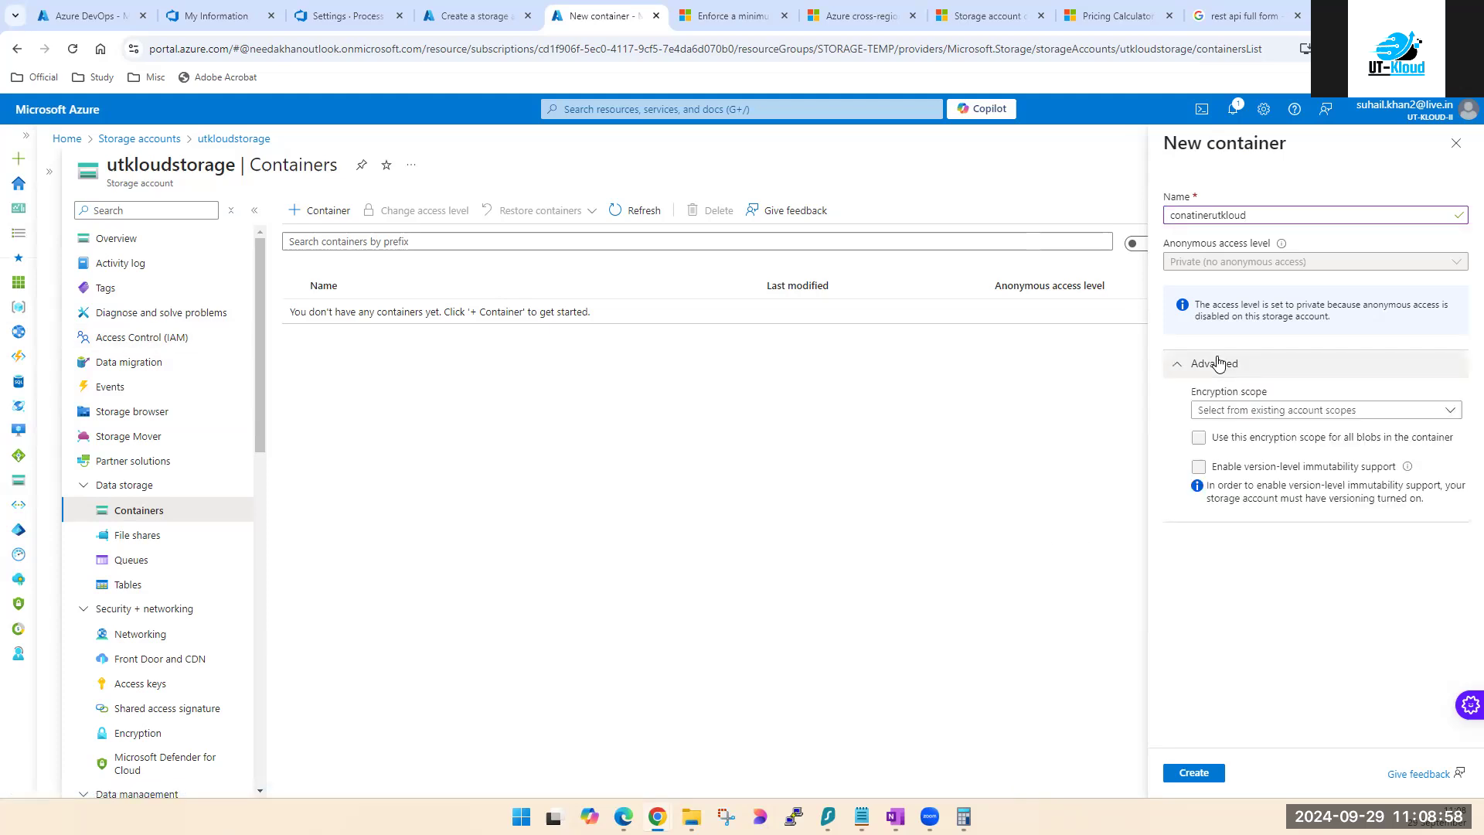
{"action": "left_click", "coordinate": [1182, 370]}
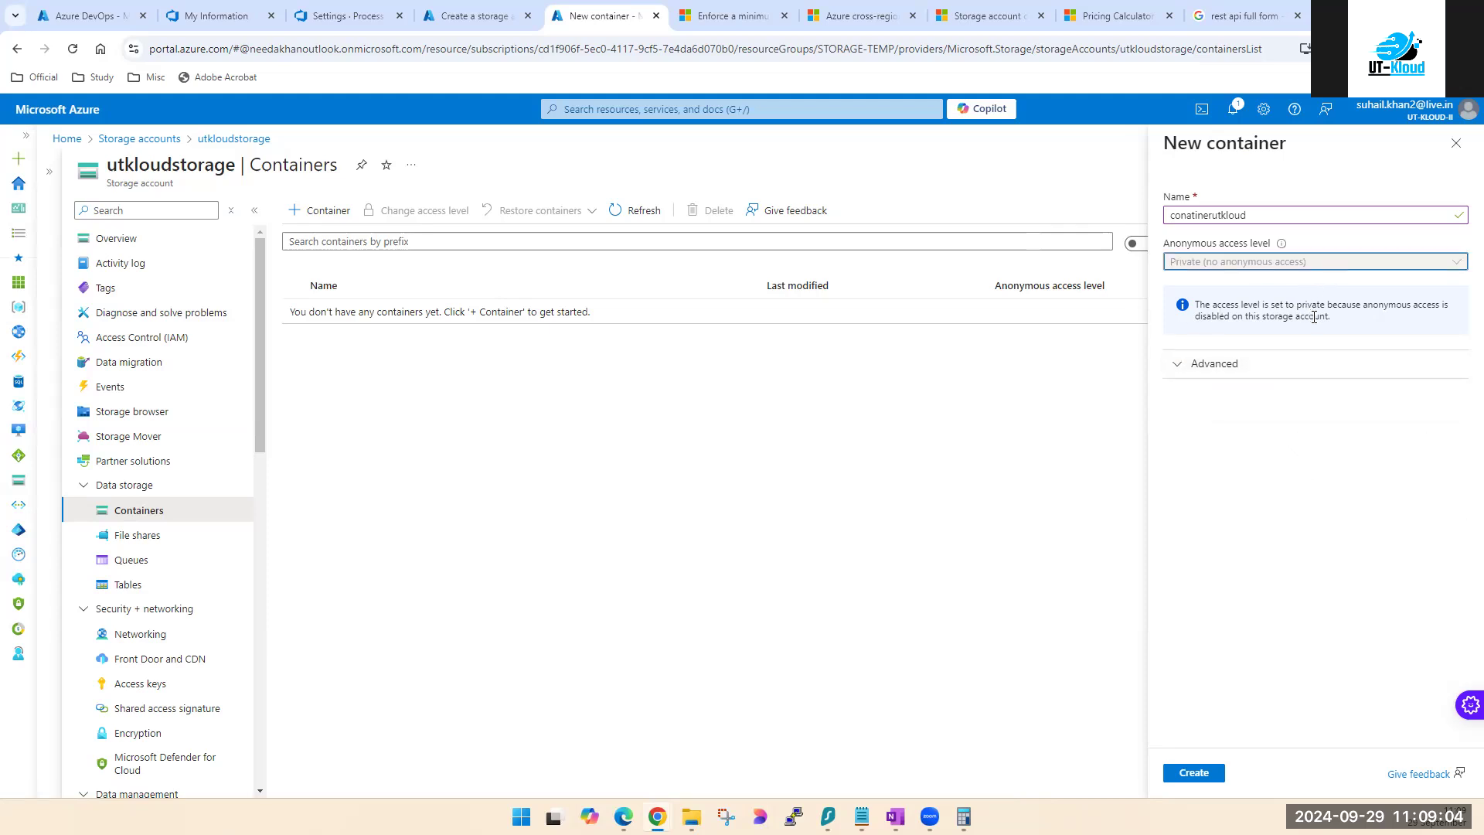
{"action": "double_click", "coordinate": [1185, 263]}
{"action": "triple_click", "coordinate": [1286, 309]}
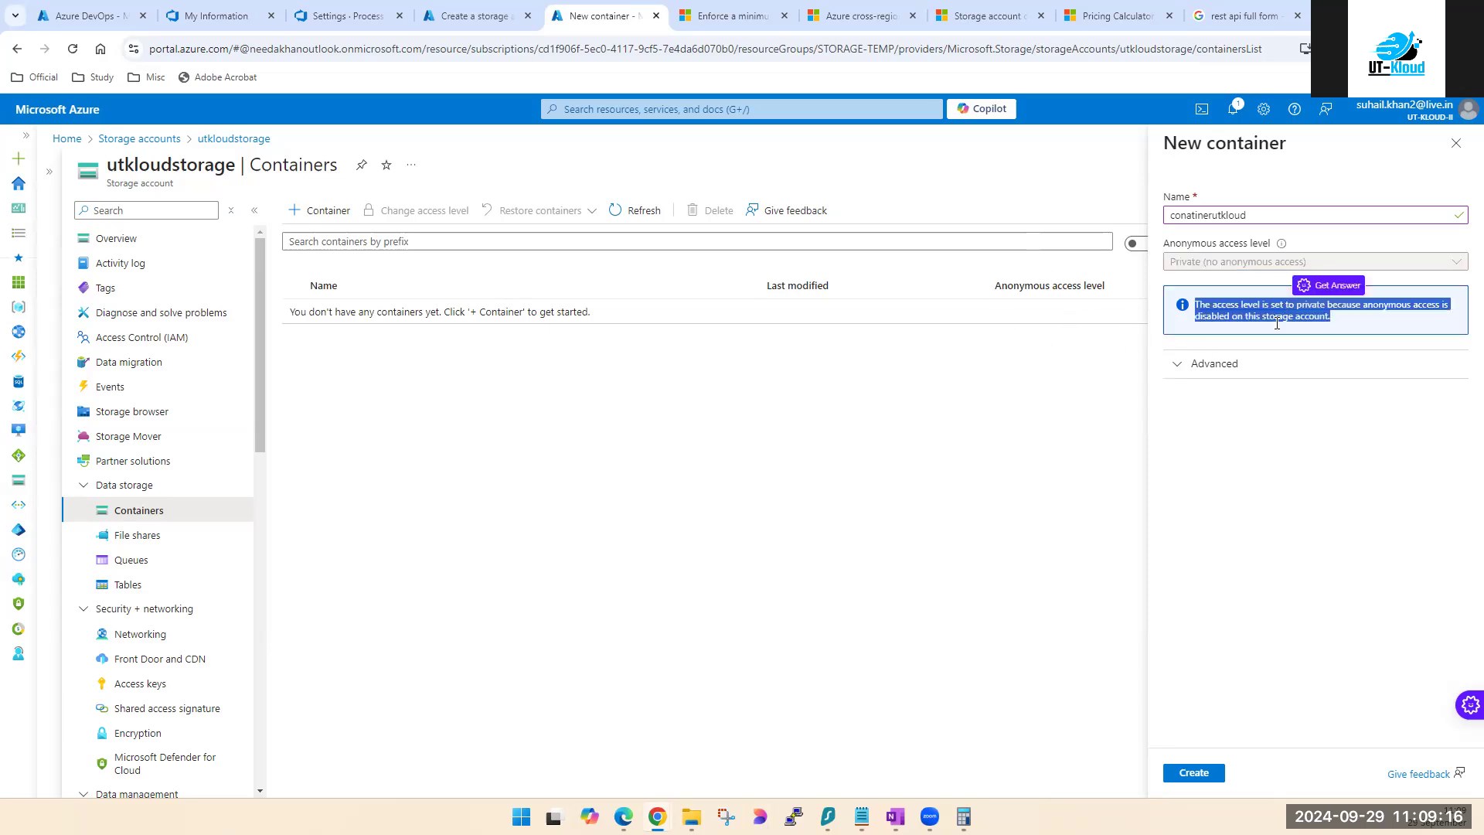
Step: Compare the anonymous access option in the new storage account's Advanced settings with the access level offered for the new container
{"action": "left_click", "coordinate": [473, 14]}
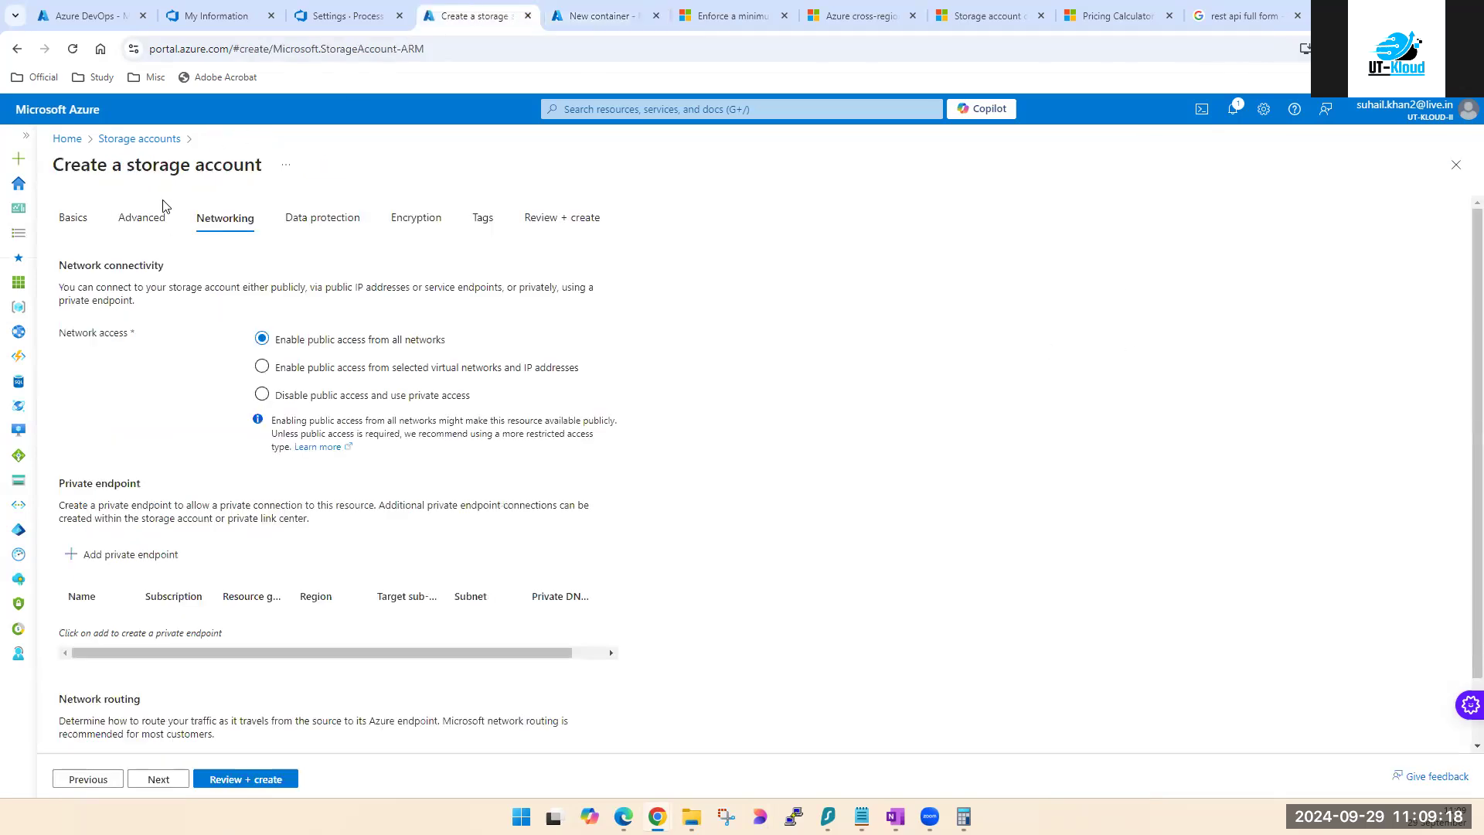
{"action": "left_click", "coordinate": [151, 217]}
{"action": "left_click", "coordinate": [259, 352]}
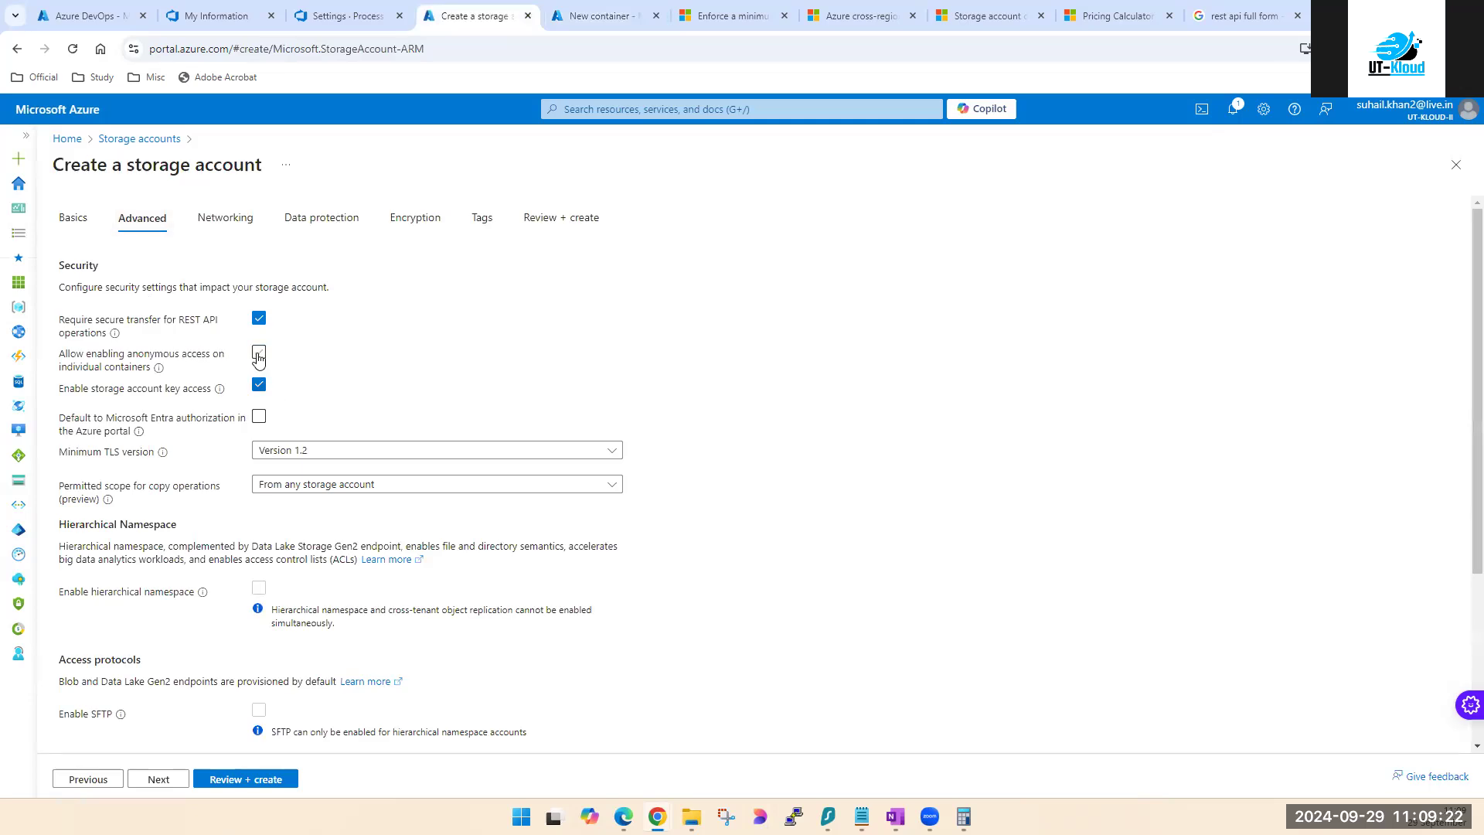
{"action": "left_click", "coordinate": [259, 355]}
{"action": "left_click", "coordinate": [595, 16]}
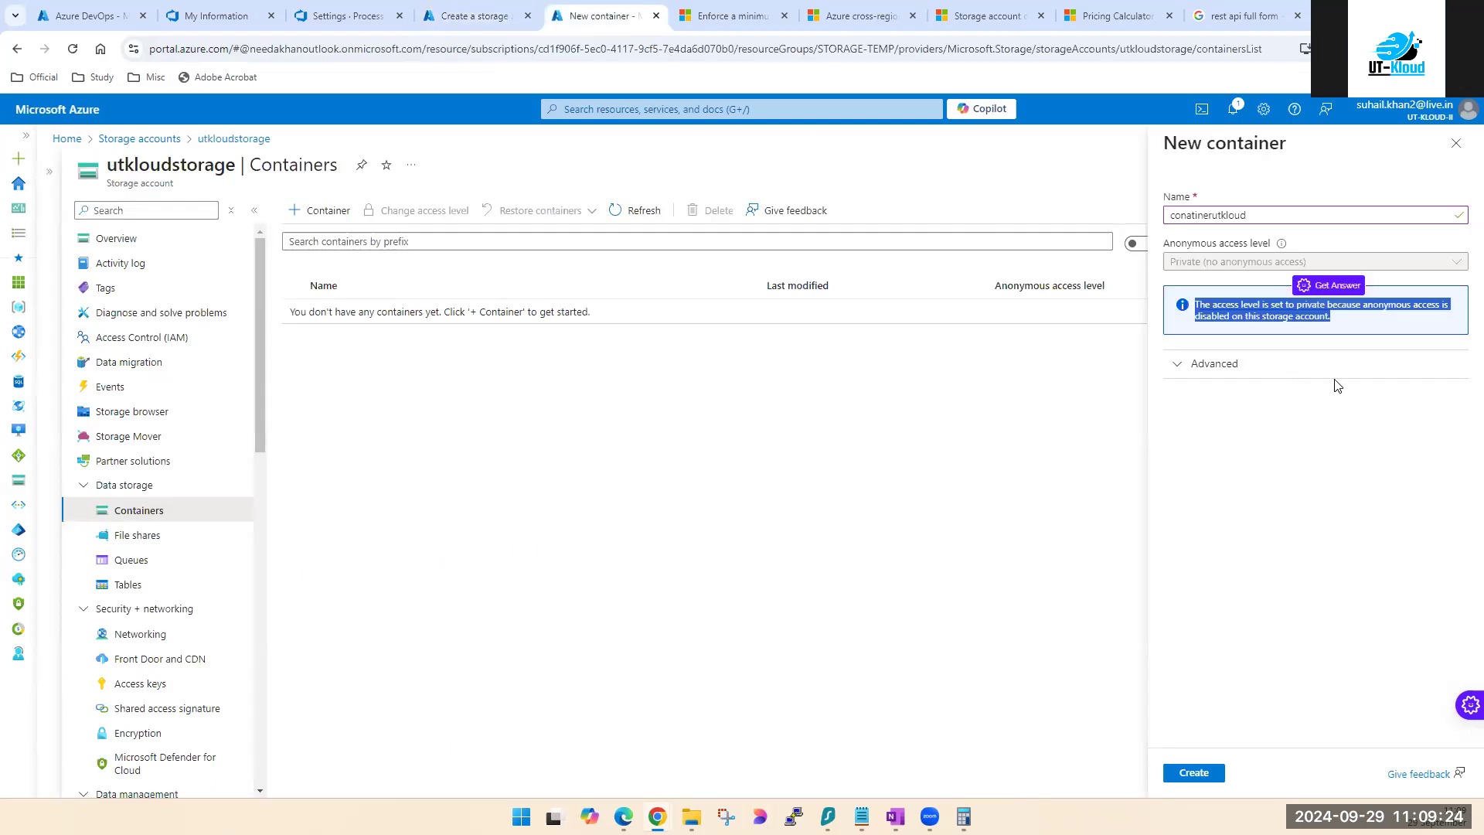
{"action": "left_click", "coordinate": [1234, 270]}
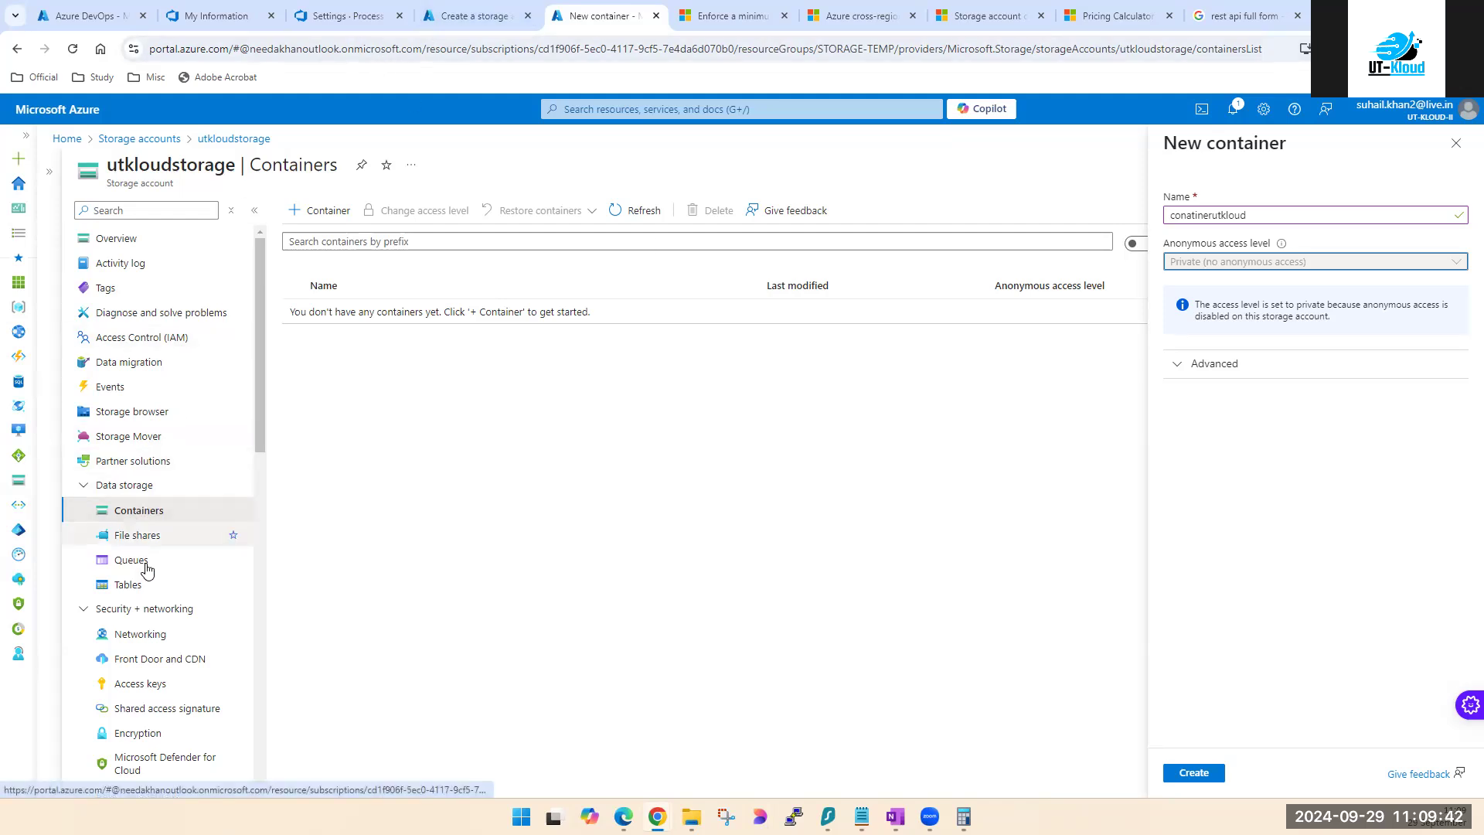
{"action": "left_click", "coordinate": [473, 16]}
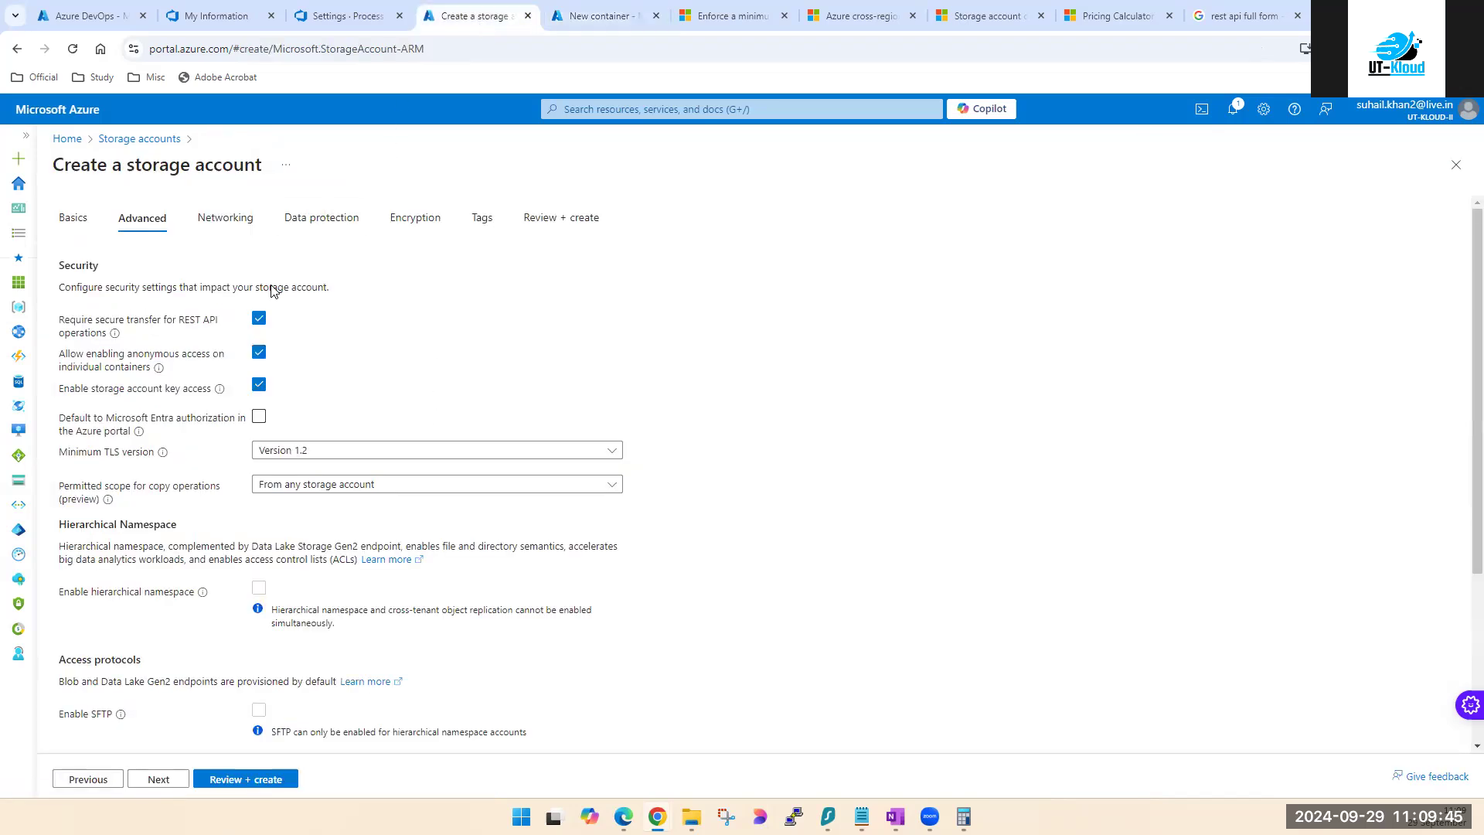
{"action": "left_click", "coordinate": [603, 17]}
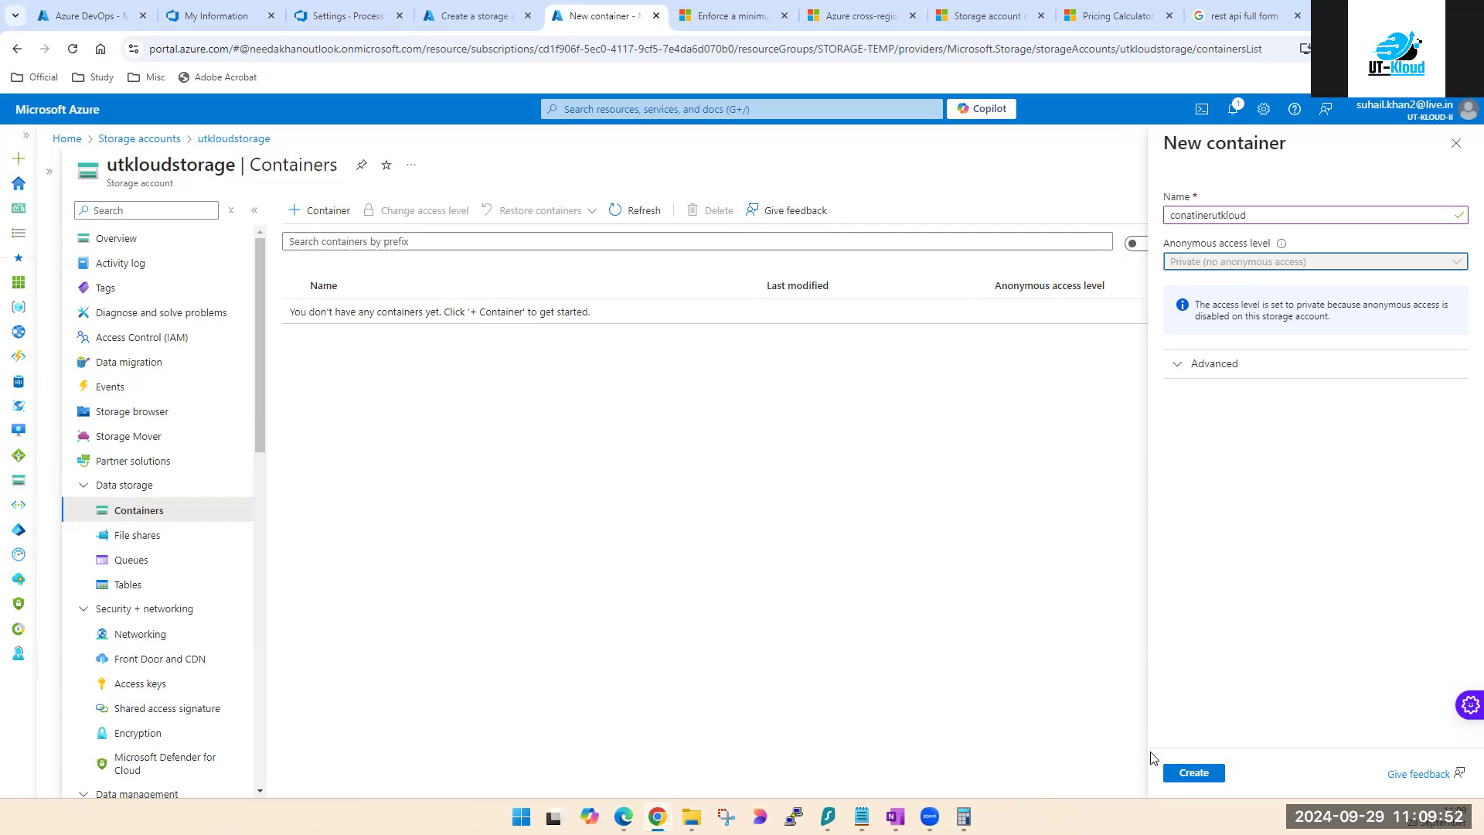
Step: Create the conatinerutkloud container and open it
{"action": "left_click", "coordinate": [1183, 775]}
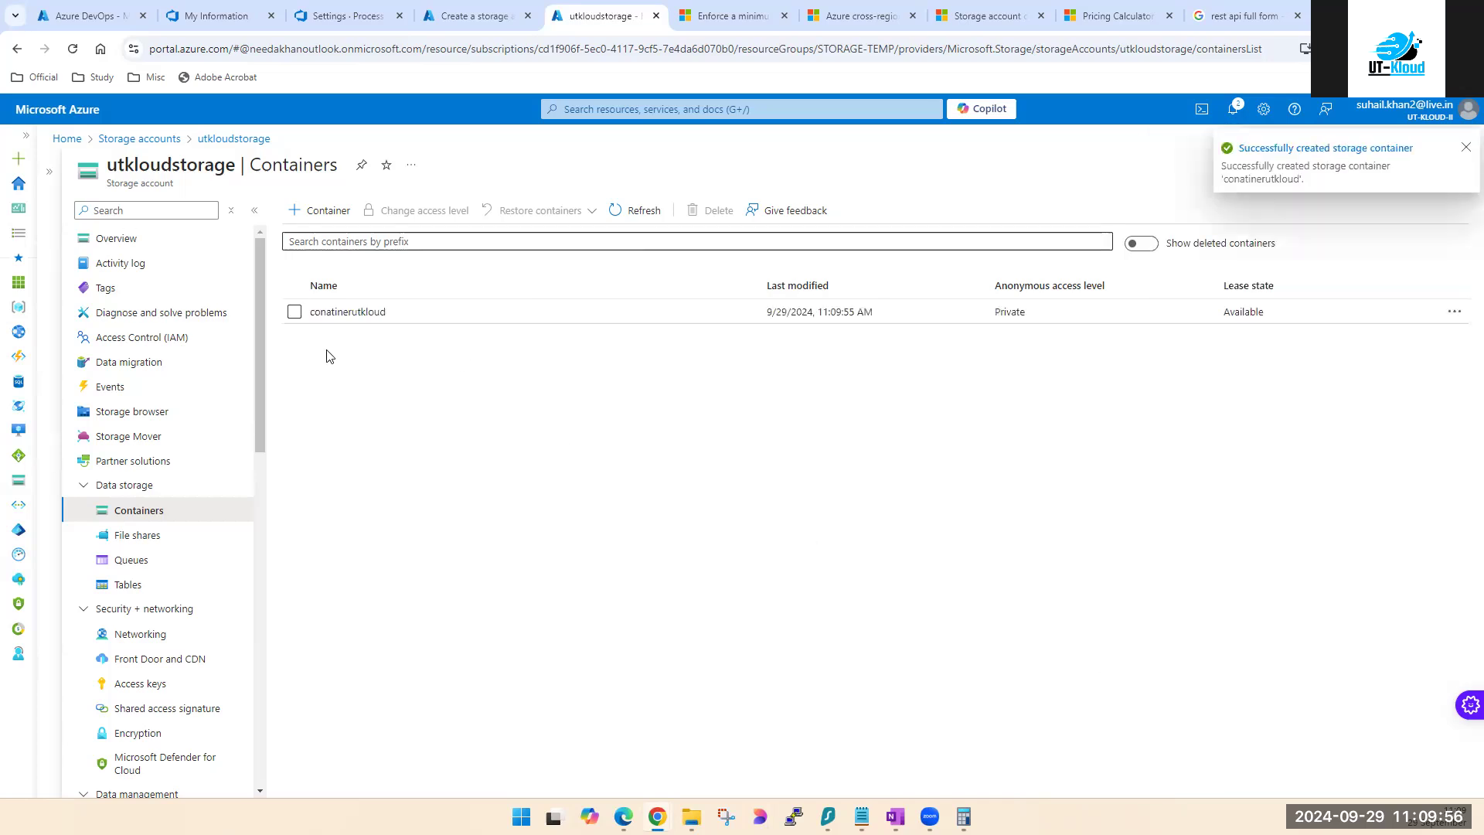
{"action": "left_click", "coordinate": [359, 314]}
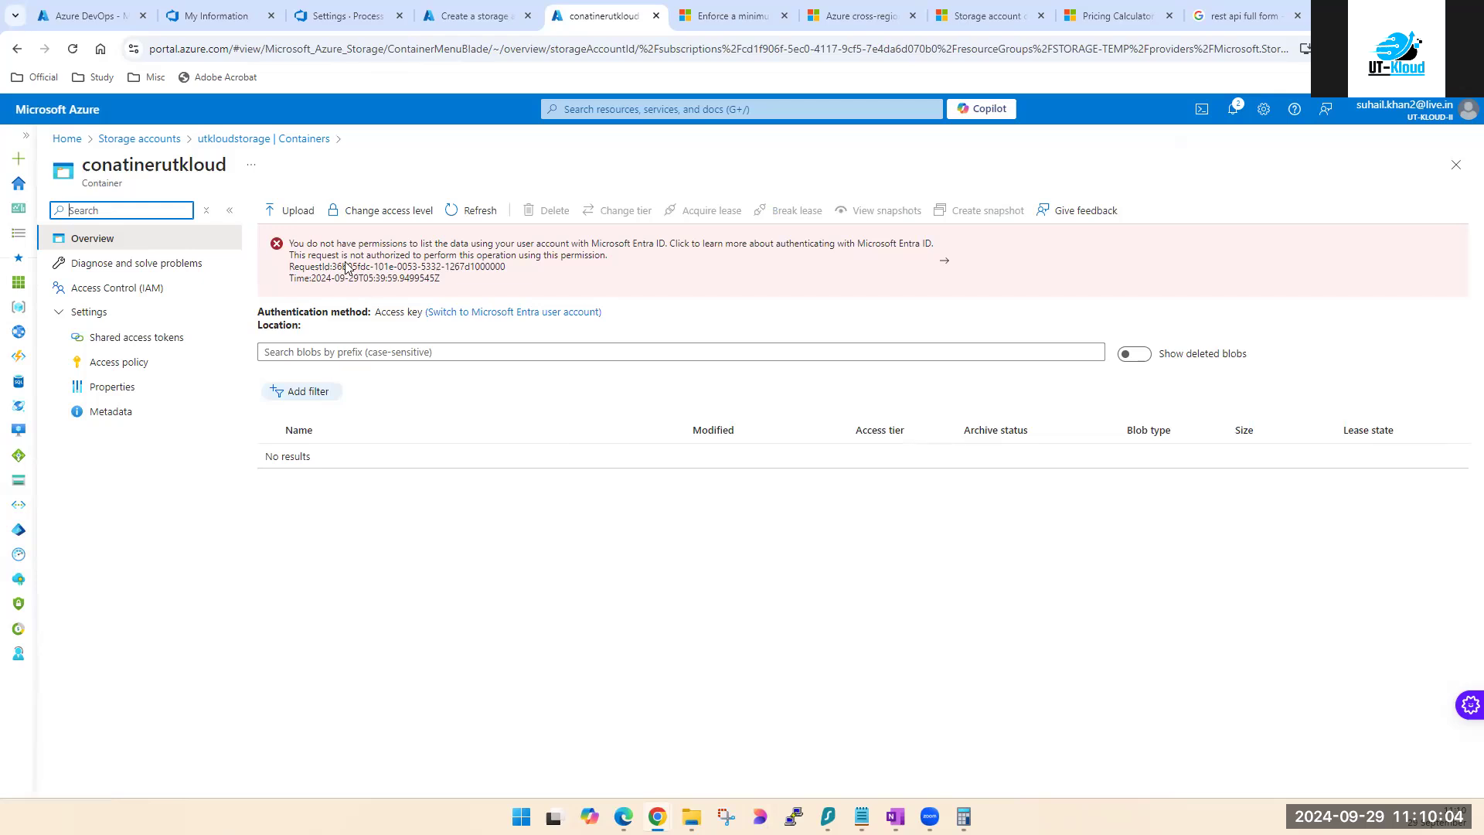
Step: Start a blob upload to the container and browse to the Documents folder in the file chooser
{"action": "left_click", "coordinate": [296, 219]}
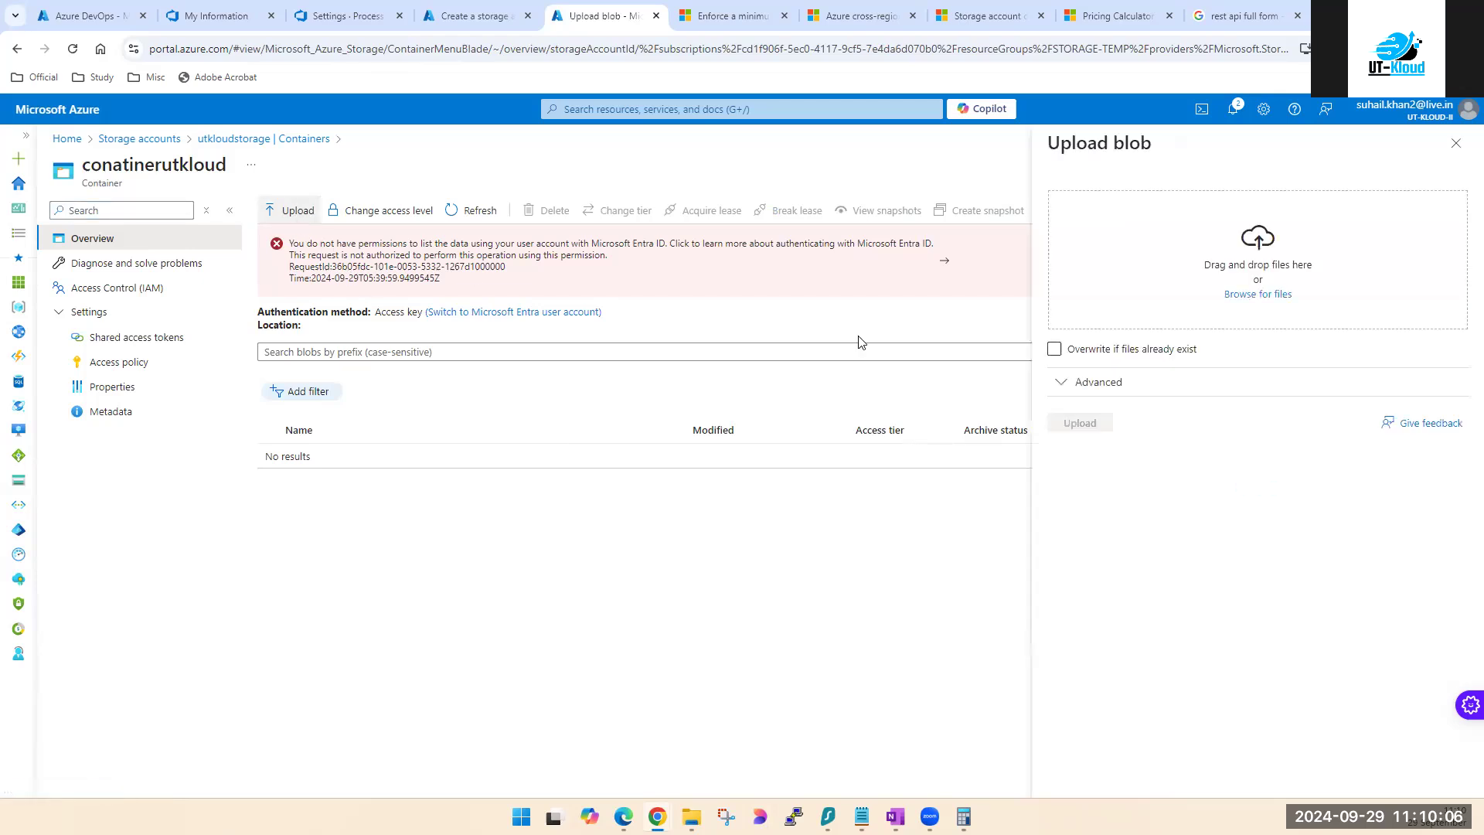
{"action": "left_click", "coordinate": [1254, 297]}
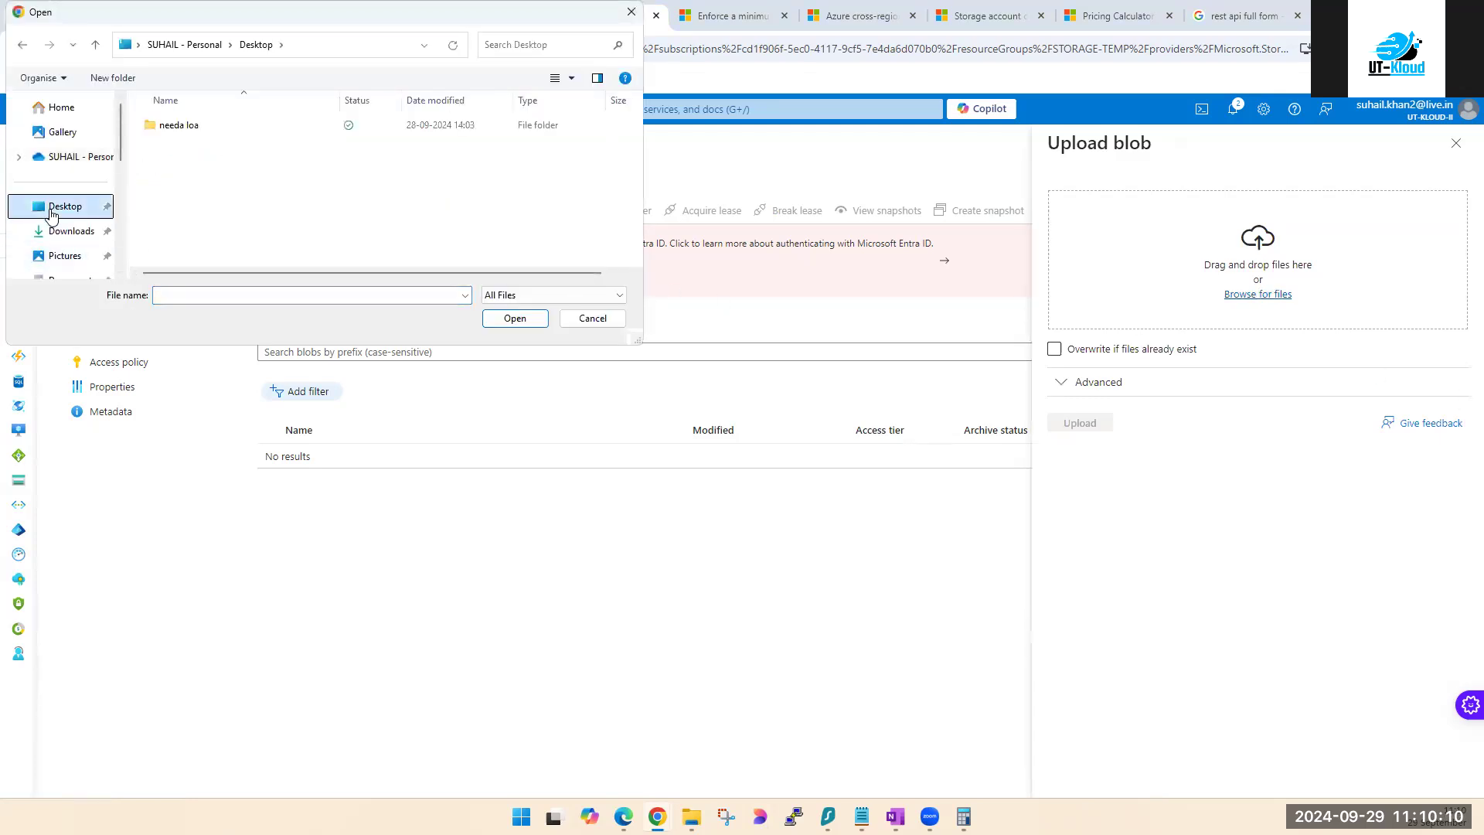
{"action": "left_click", "coordinate": [60, 232]}
{"action": "left_click", "coordinate": [58, 255]}
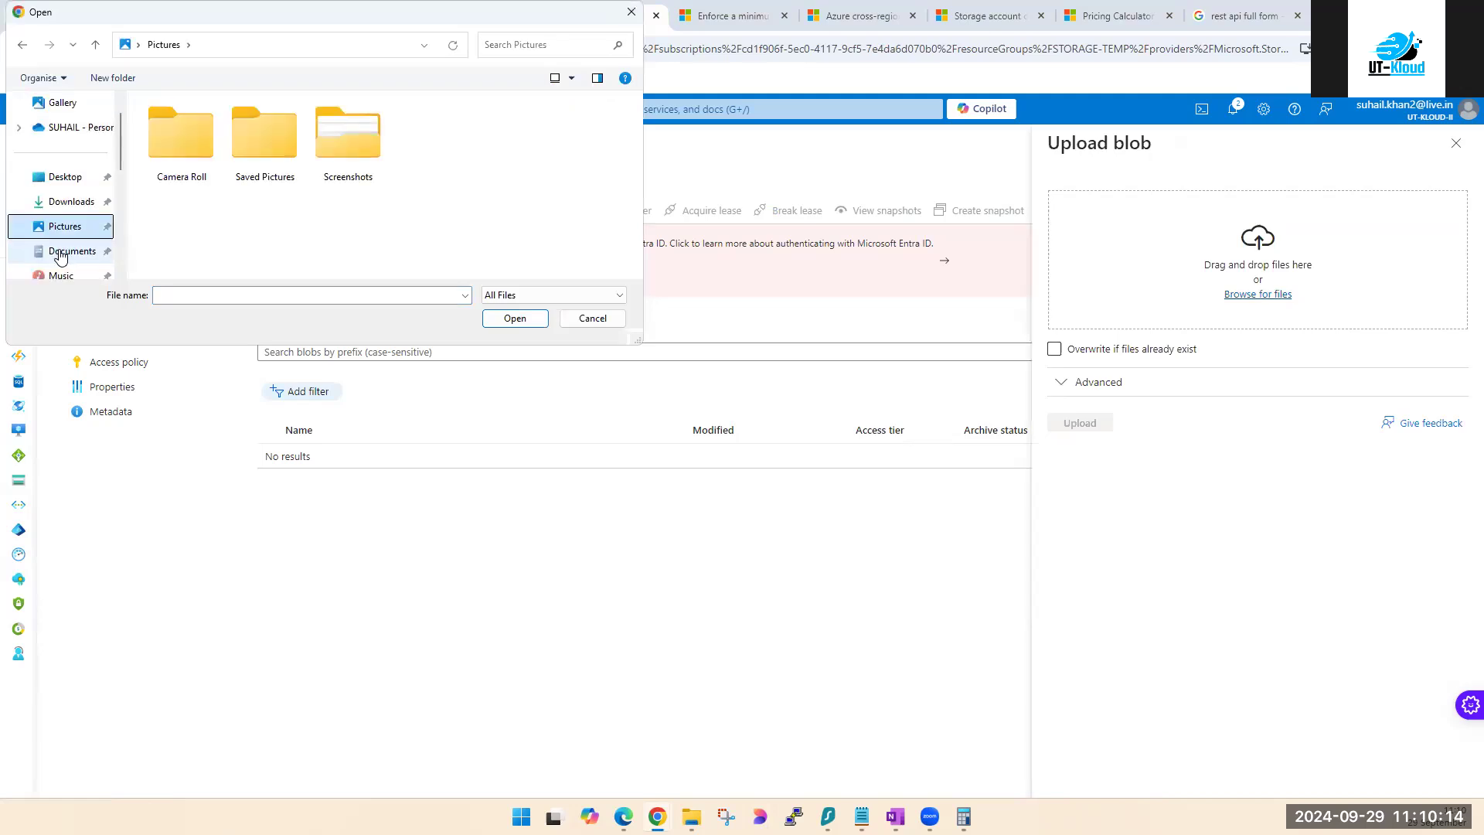
{"action": "left_click", "coordinate": [61, 253]}
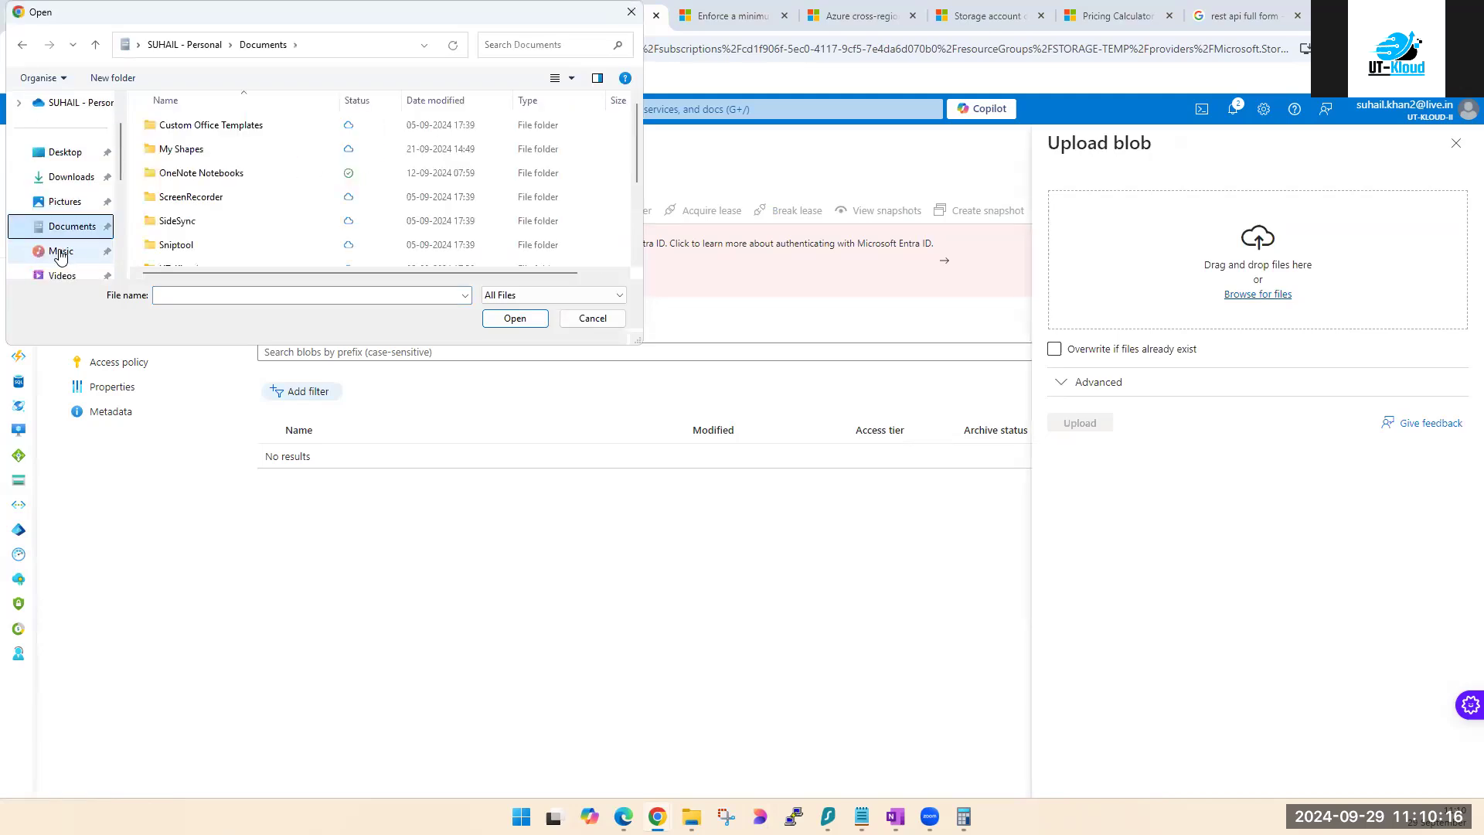
Step: Create a folder named storageaccount inside Documents and open it
{"action": "left_click", "coordinate": [136, 80]}
{"action": "type", "text": "stora"}
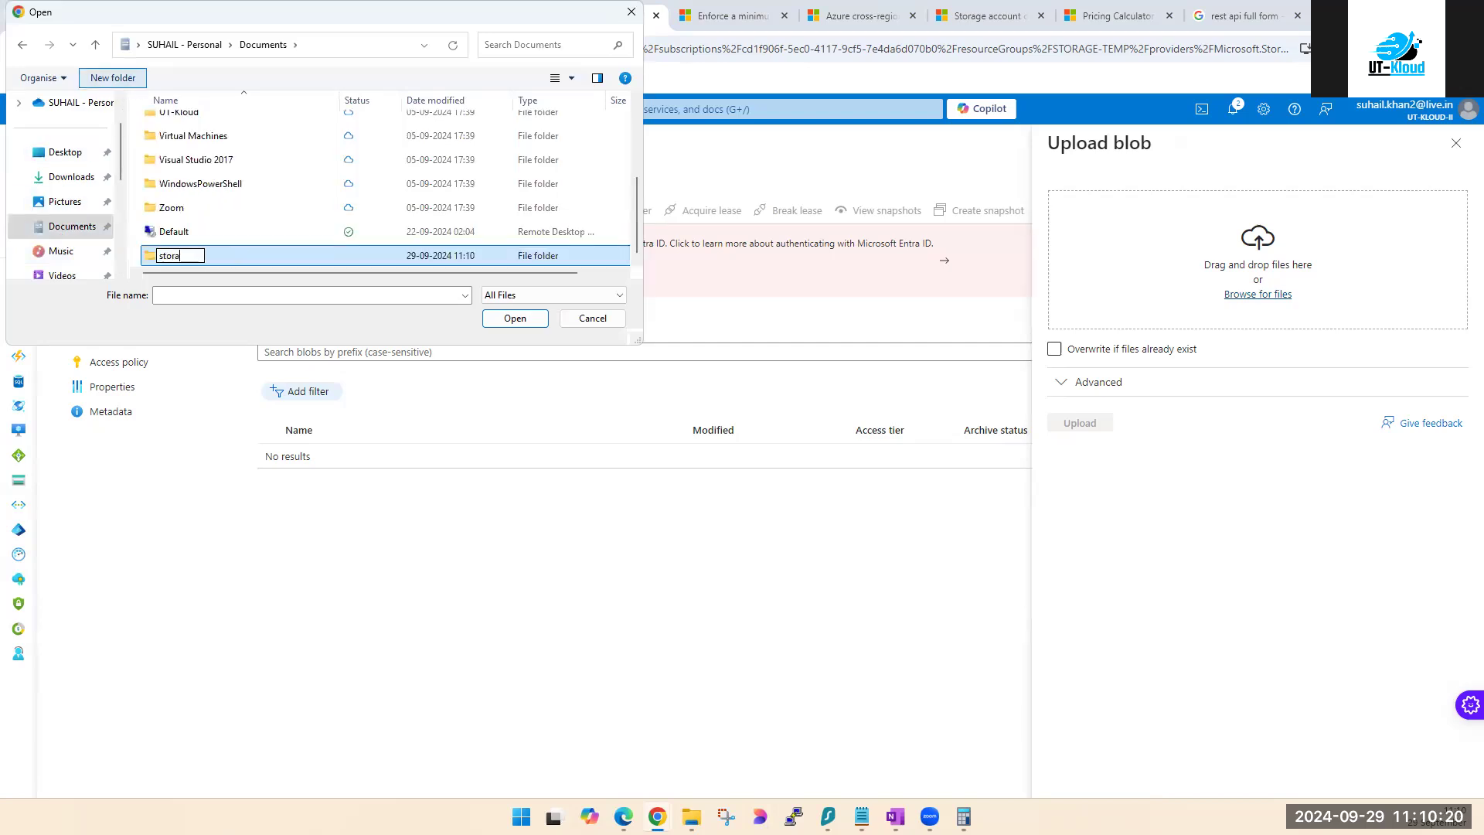
{"action": "type", "text": "geaccount"}
{"action": "key", "text": "Return"}
{"action": "key", "text": "Return"}
Step: Create a bitmap image named new in the storageaccount folder
{"action": "right_click", "coordinate": [205, 167]}
{"action": "mouse_move", "coordinate": [247, 386]}
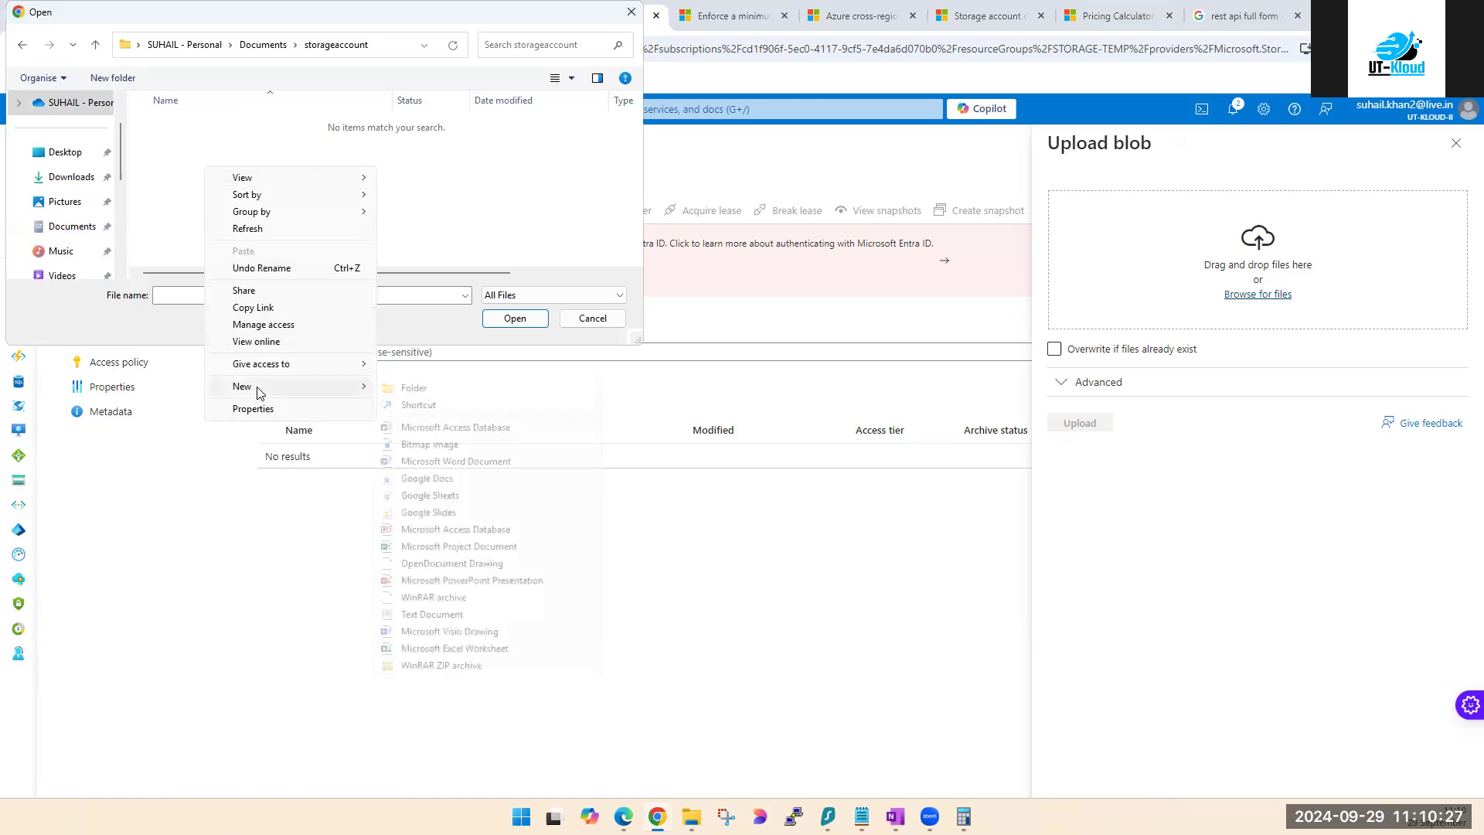
{"action": "left_click", "coordinate": [424, 447]}
{"action": "type", "text": "new"}
{"action": "key", "text": "Return"}
Step: Create a text document named newtest in the storageaccount folder
{"action": "right_click", "coordinate": [242, 211]}
{"action": "mouse_move", "coordinate": [327, 449]}
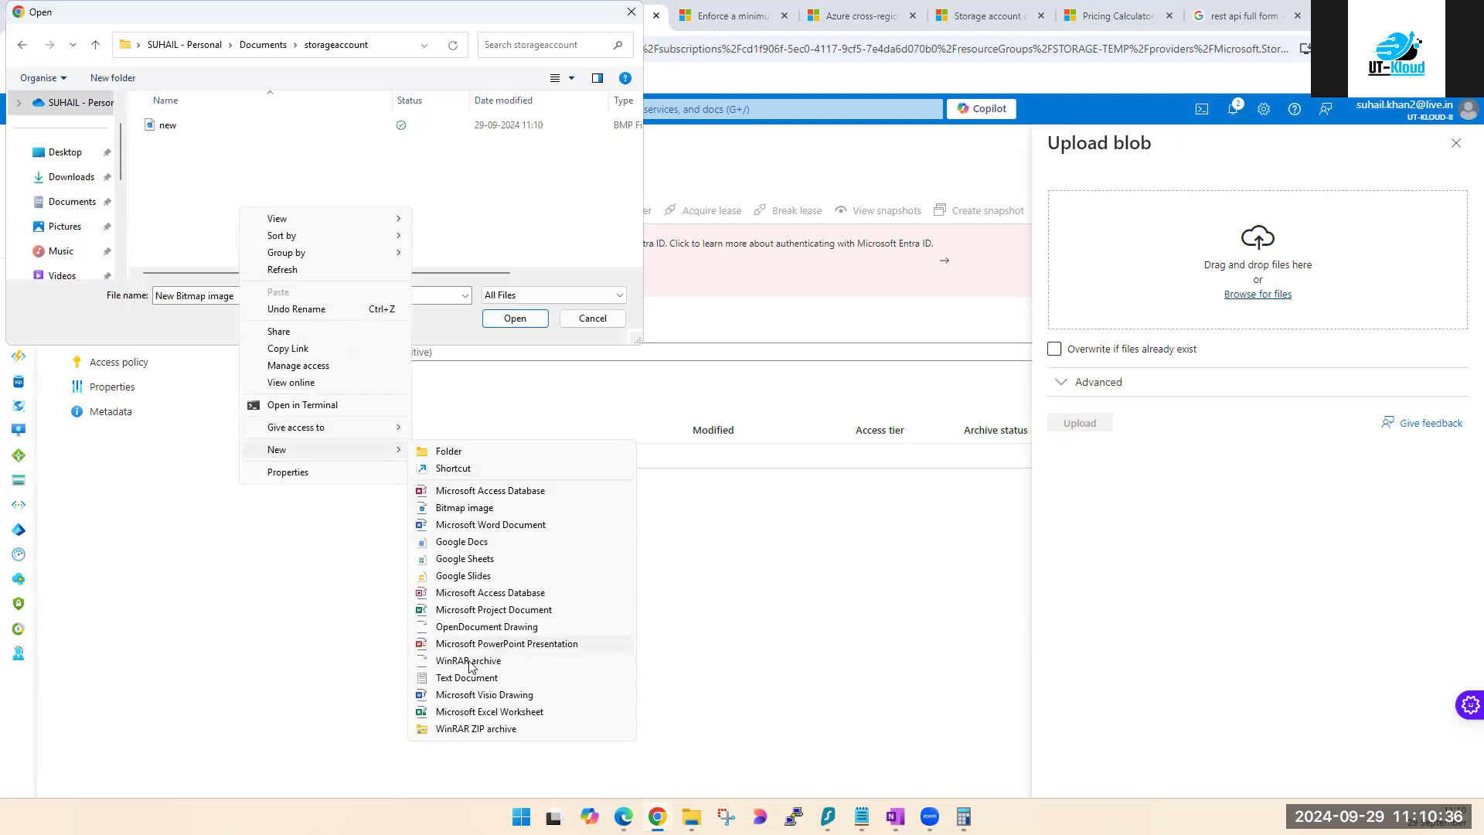
{"action": "left_click", "coordinate": [467, 677]}
{"action": "type", "text": "newtest"}
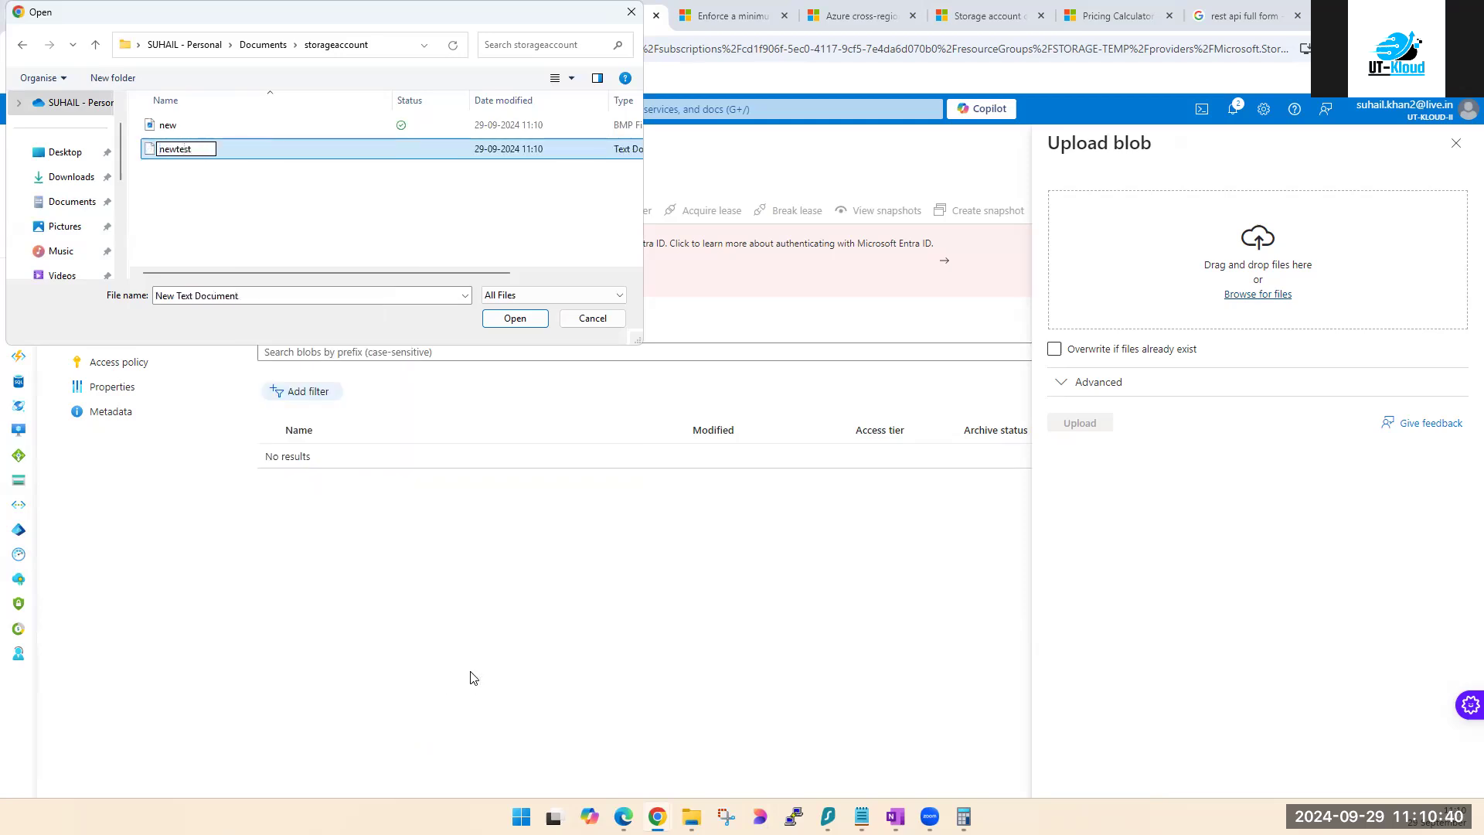
{"action": "key", "text": "Return"}
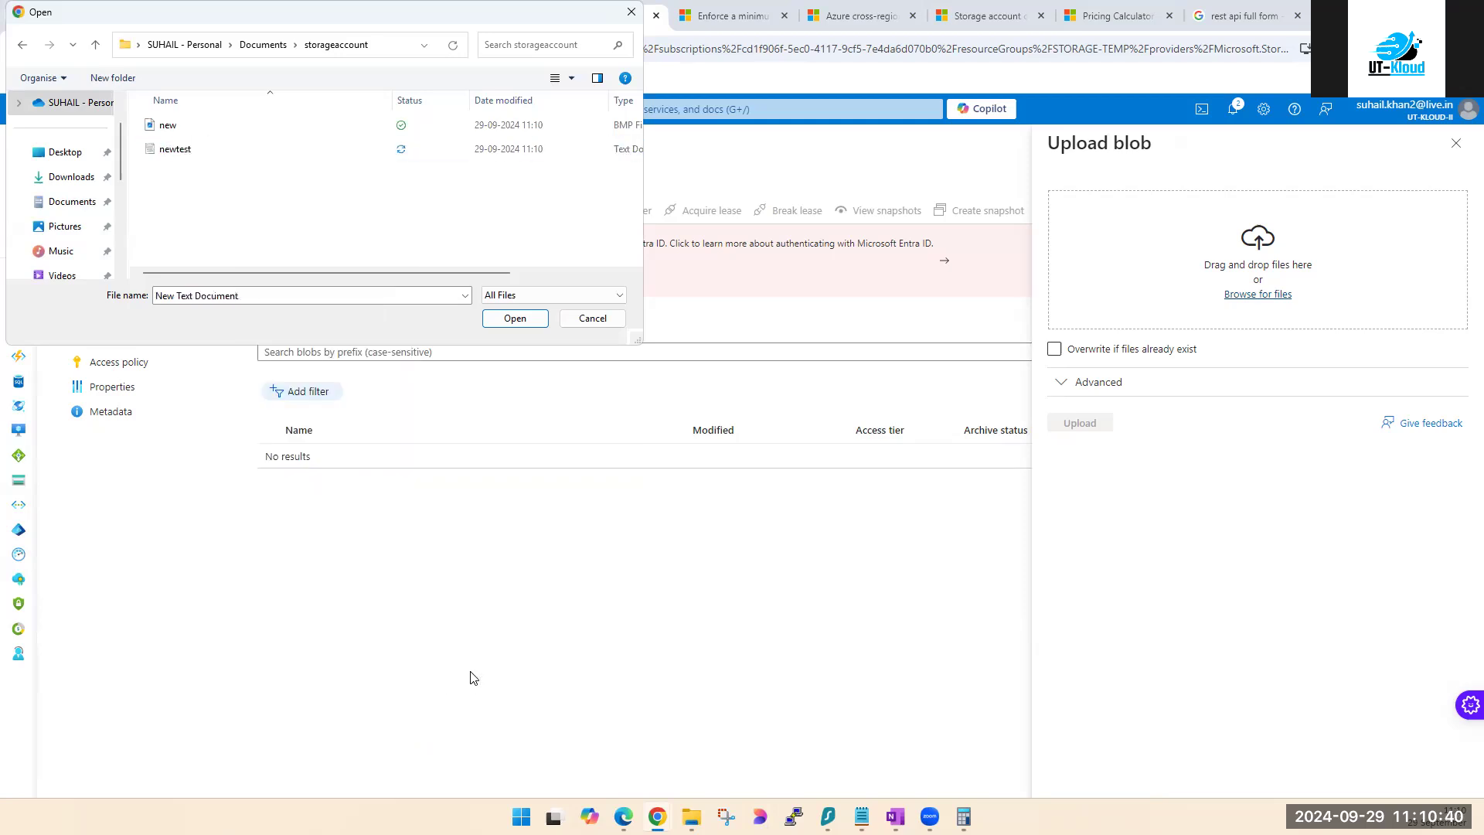
Step: Choose new.bmp and newtest.txt for upload, allow overwriting existing files, and try to upload both to the container
{"action": "key", "text": "ctrl+a"}
{"action": "left_click", "coordinate": [514, 320]}
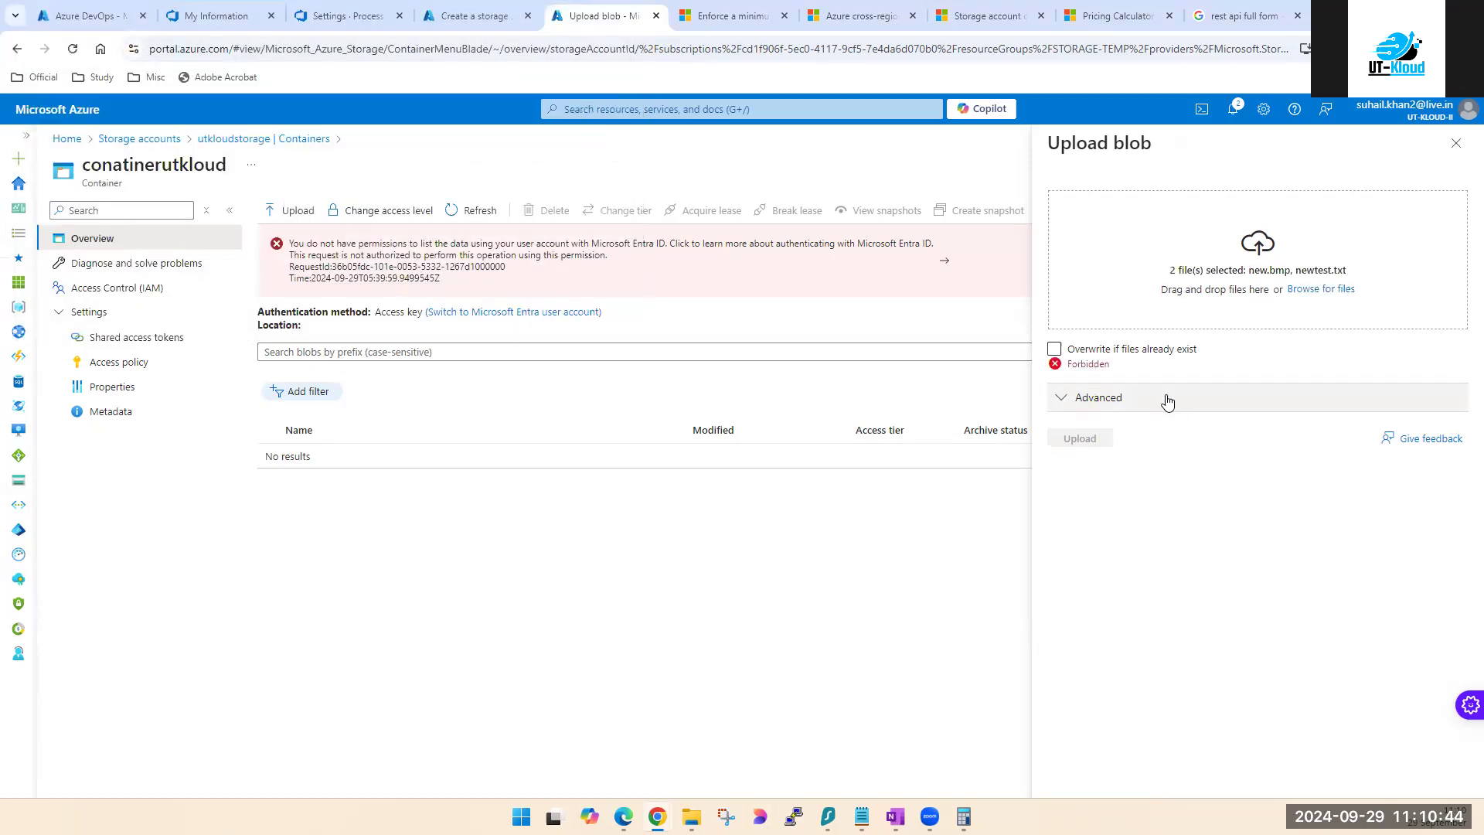
{"action": "left_click", "coordinate": [1055, 349]}
{"action": "left_click", "coordinate": [1079, 423]}
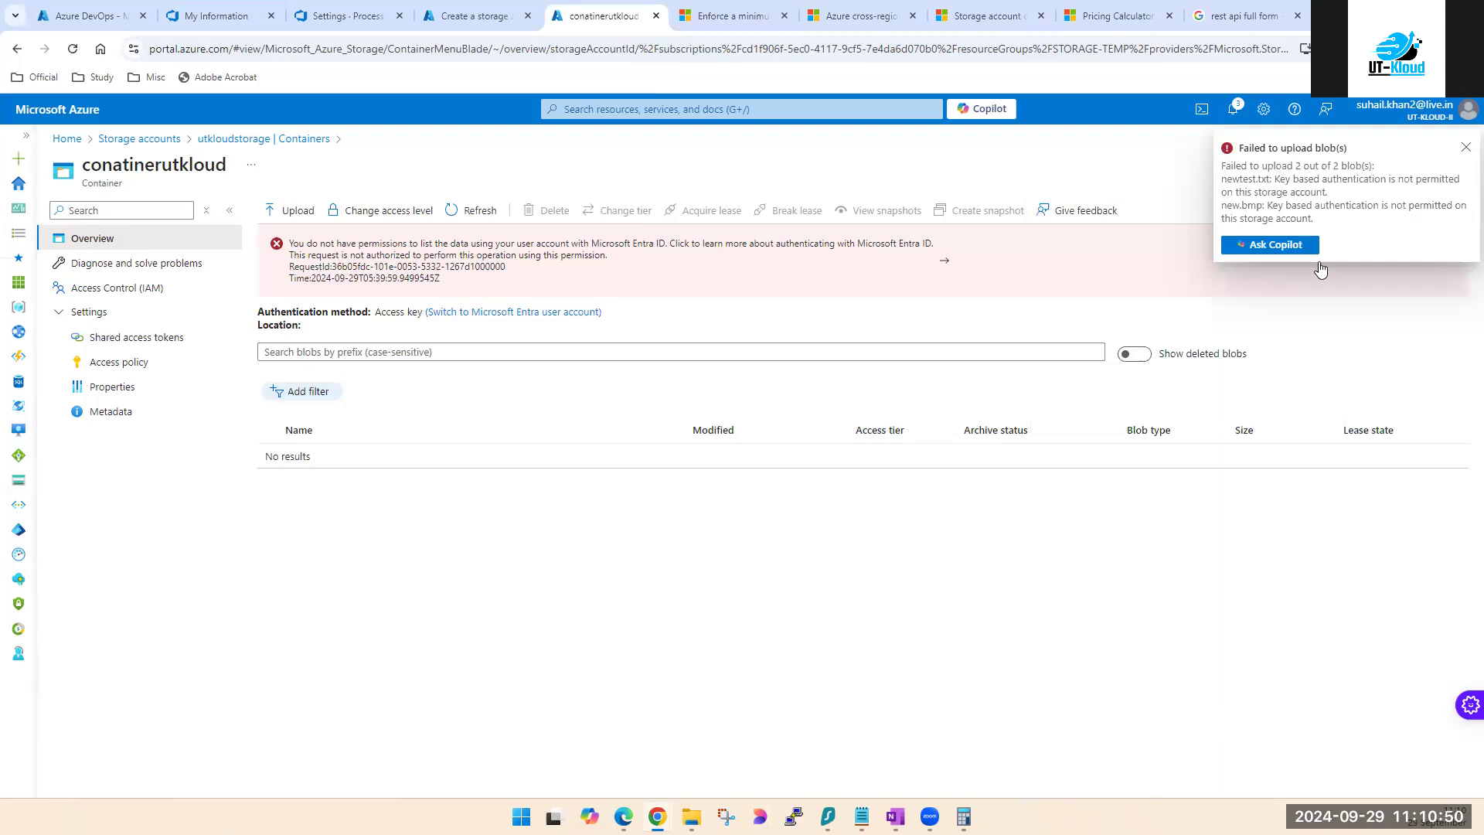
{"action": "left_click", "coordinate": [1464, 143]}
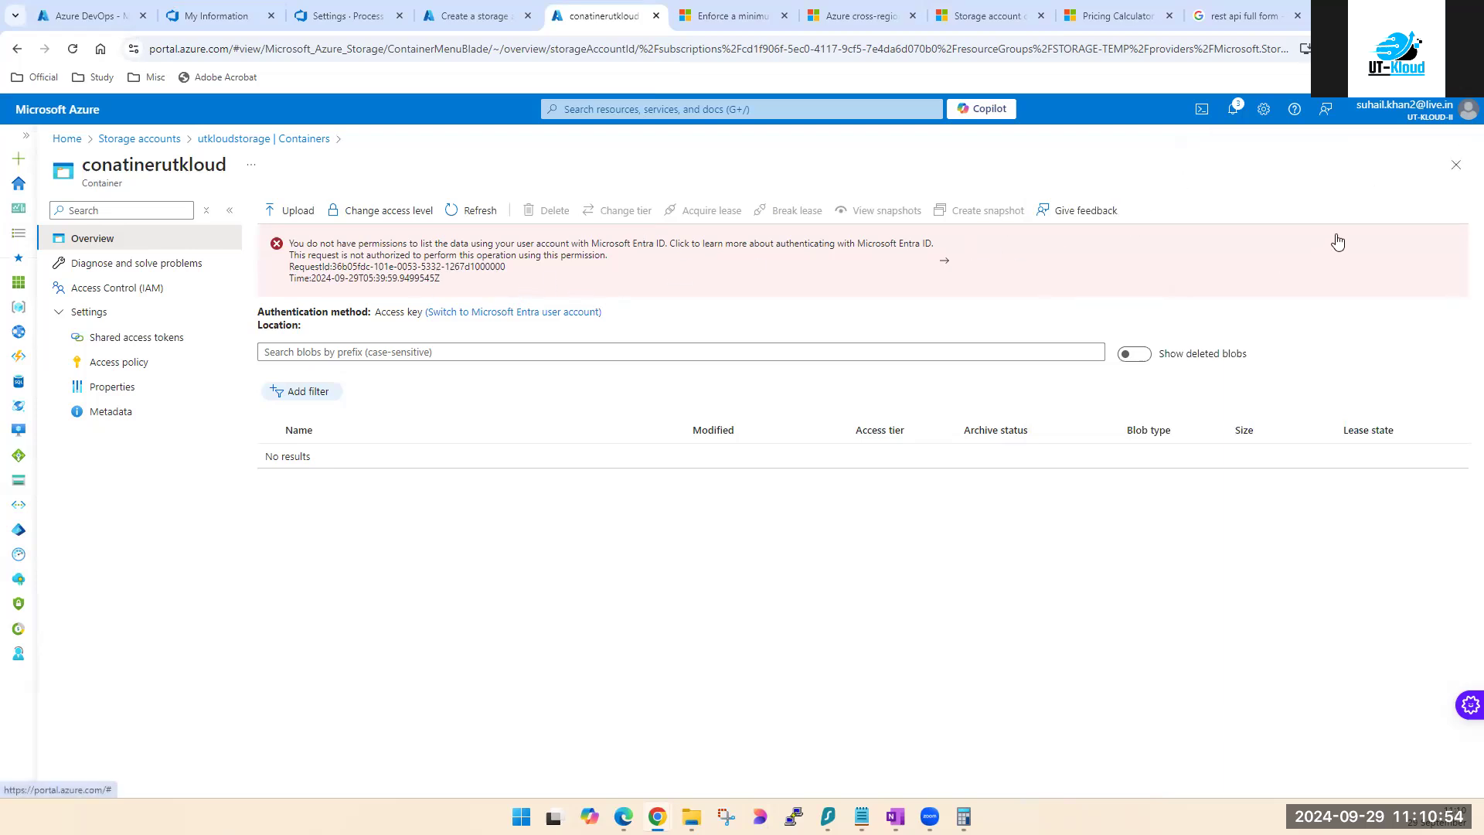
Step: Refresh the conatinerutkloud blob list repeatedly to check its contents
{"action": "left_click", "coordinate": [469, 211]}
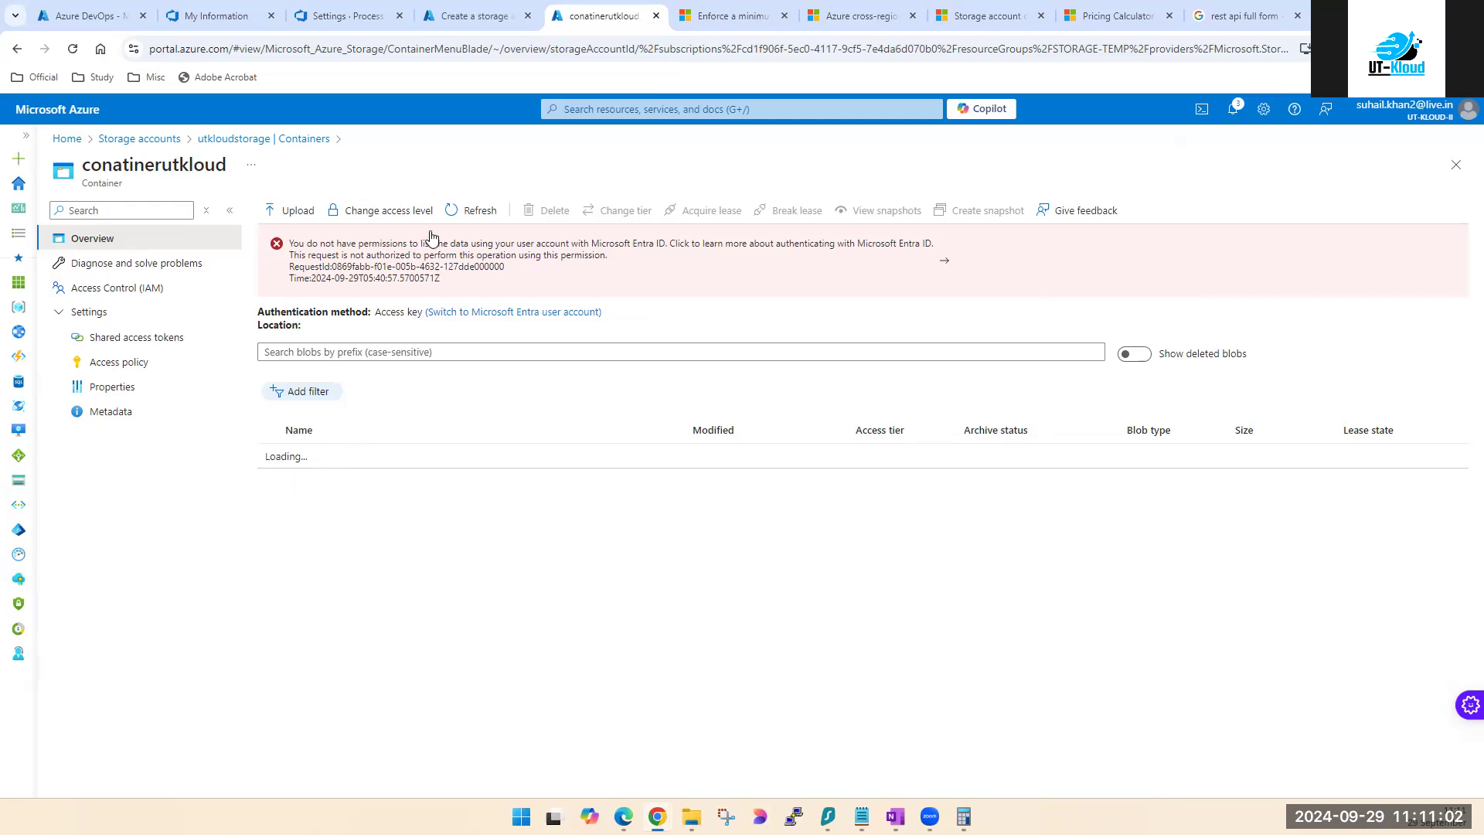
{"action": "left_click", "coordinate": [467, 210]}
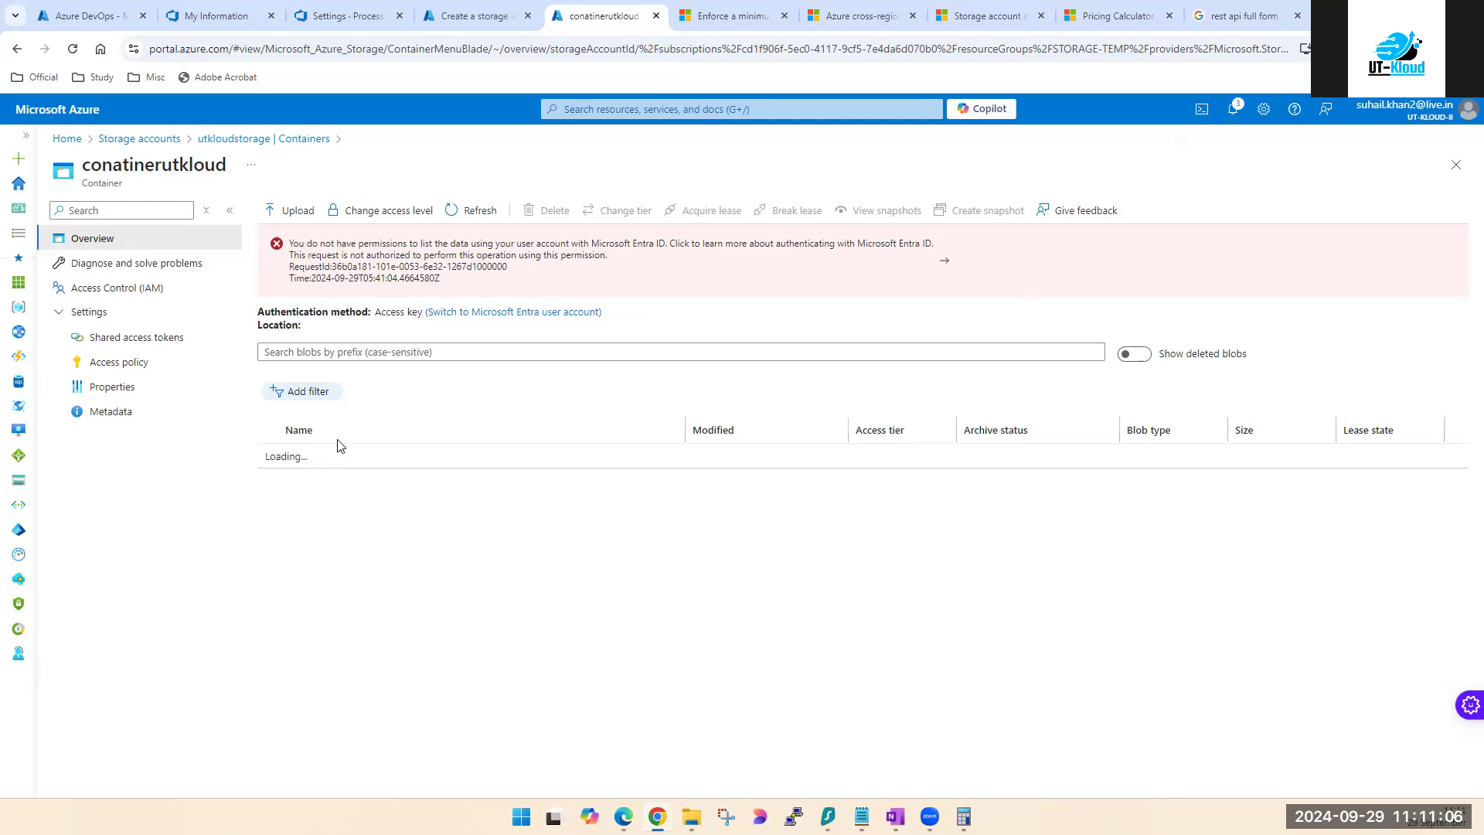
{"action": "left_click", "coordinate": [463, 211]}
{"action": "left_click", "coordinate": [464, 211]}
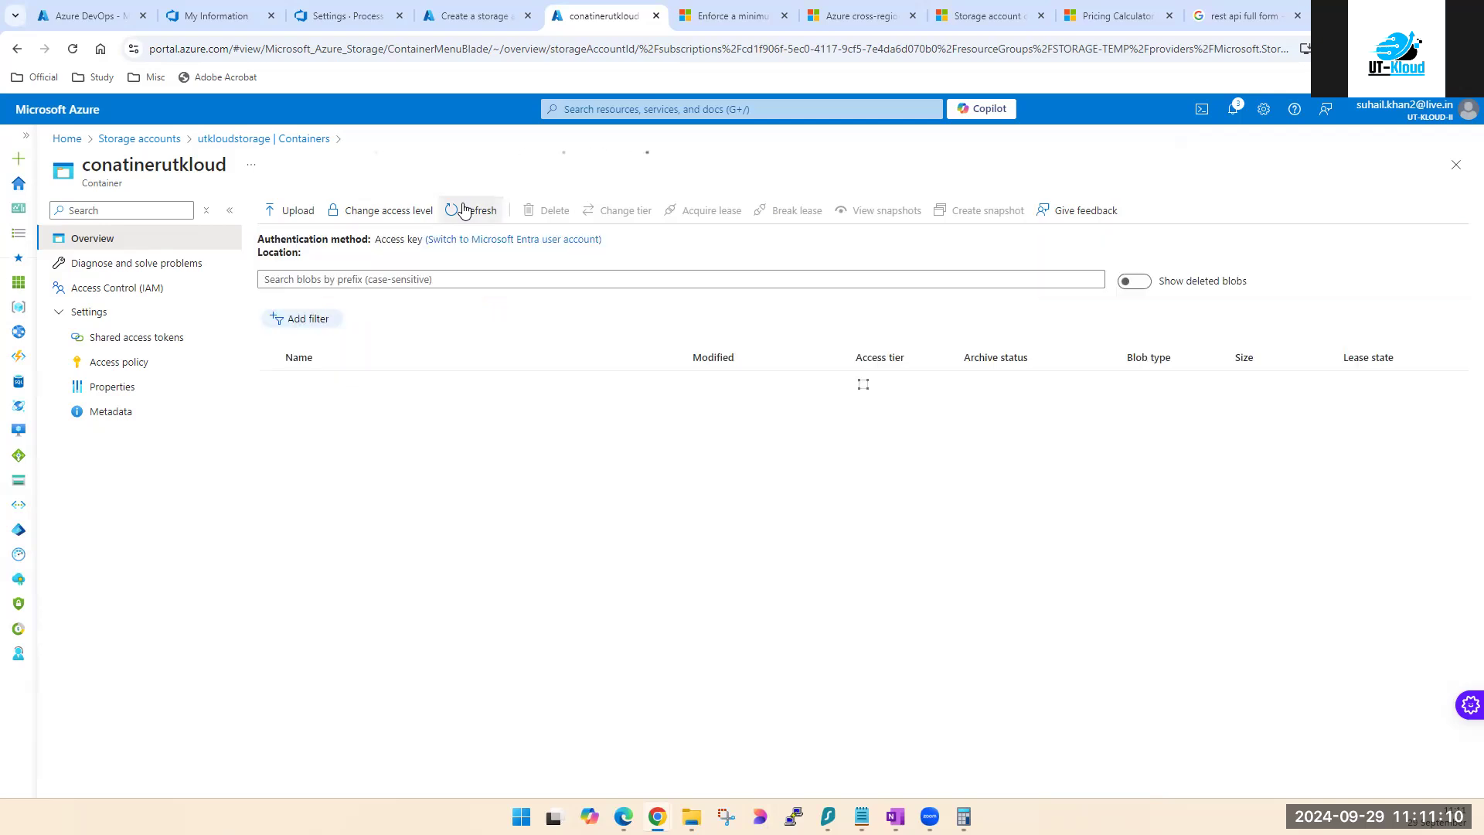
{"action": "left_click", "coordinate": [464, 211]}
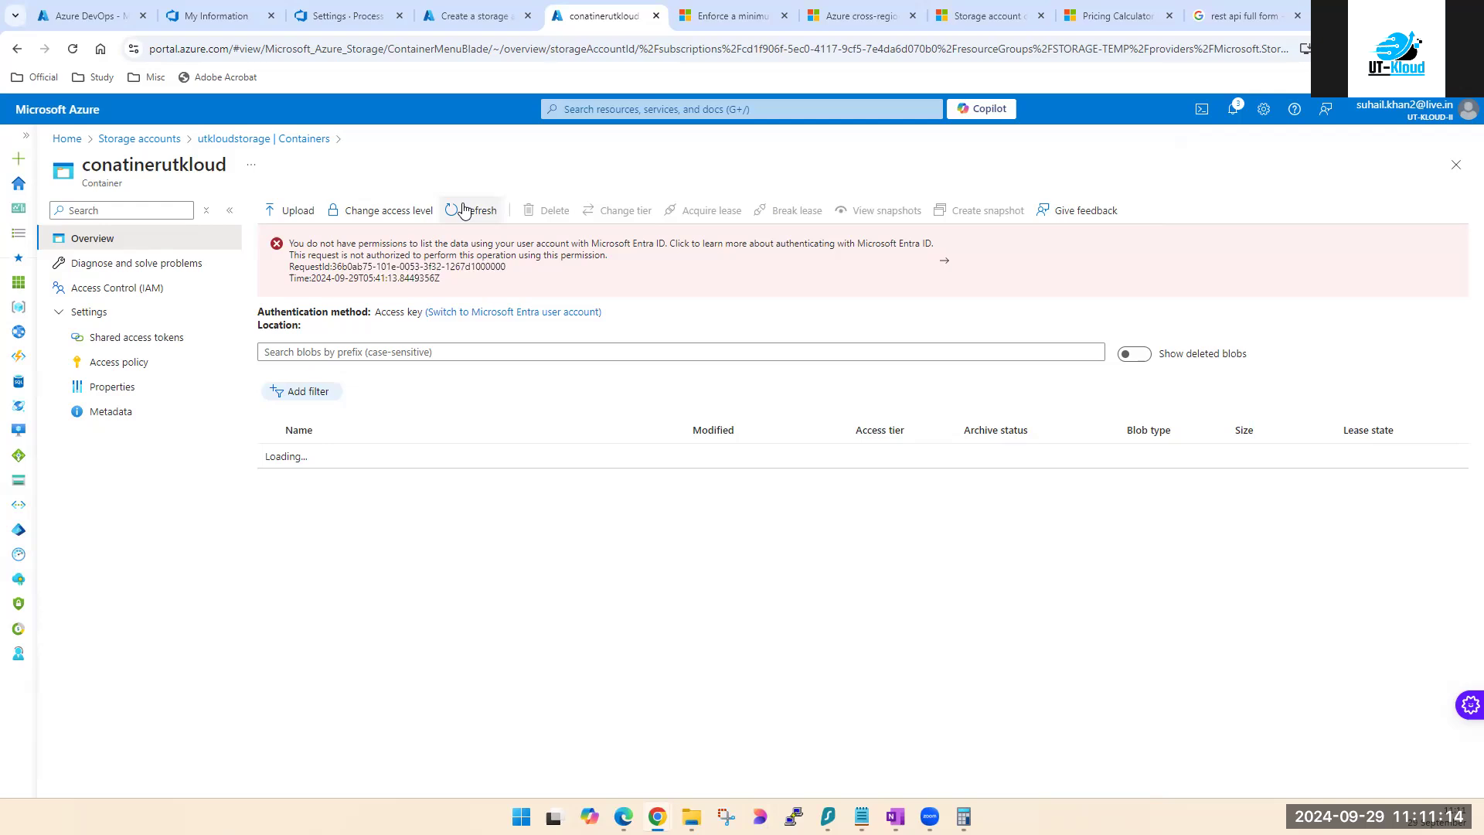
{"action": "left_click", "coordinate": [464, 210]}
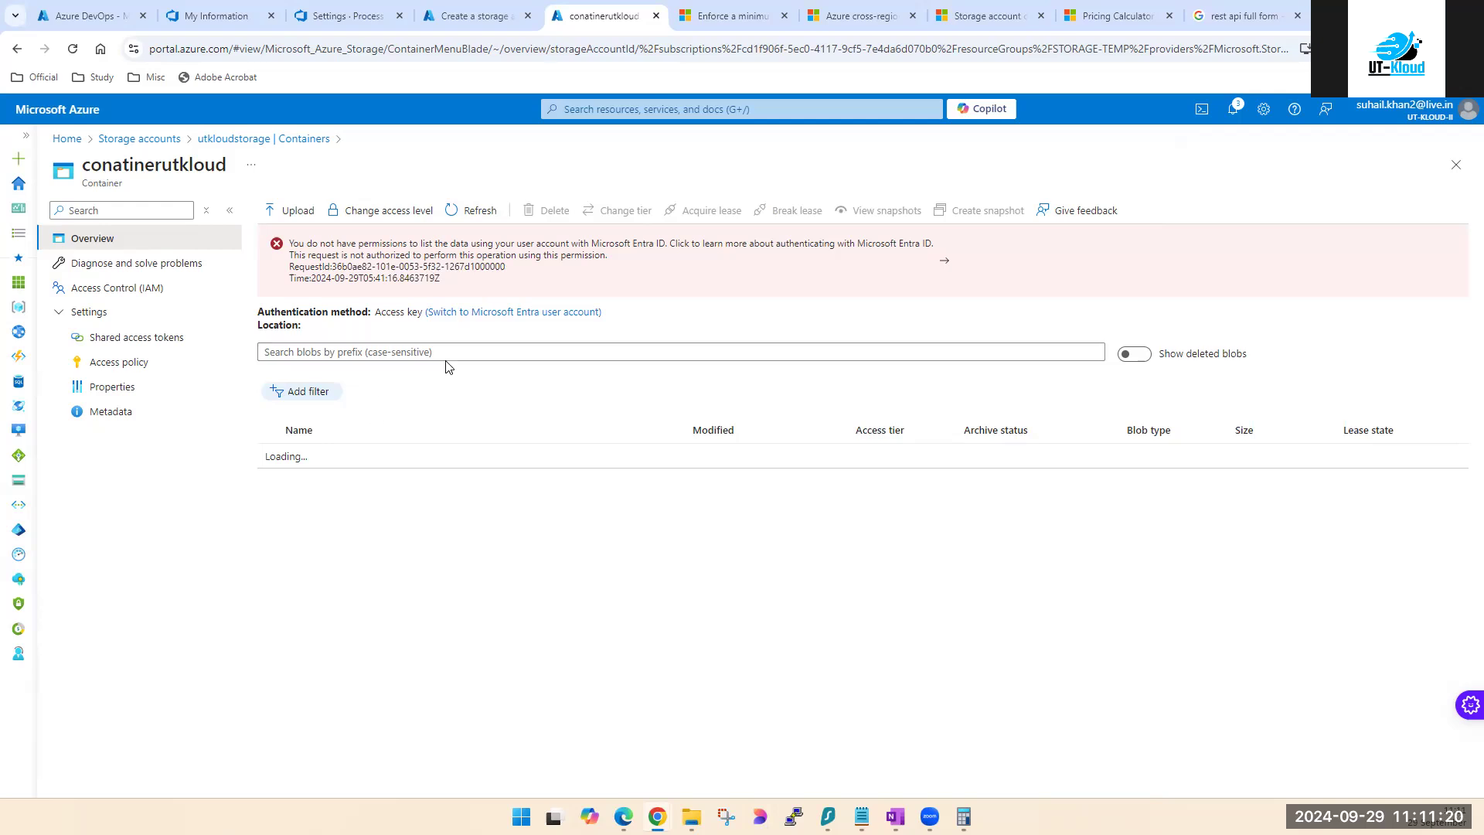
Step: Switch the container's authentication method to Microsoft Entra user account and back to Access key, and reload the blob list
{"action": "left_click", "coordinate": [500, 313]}
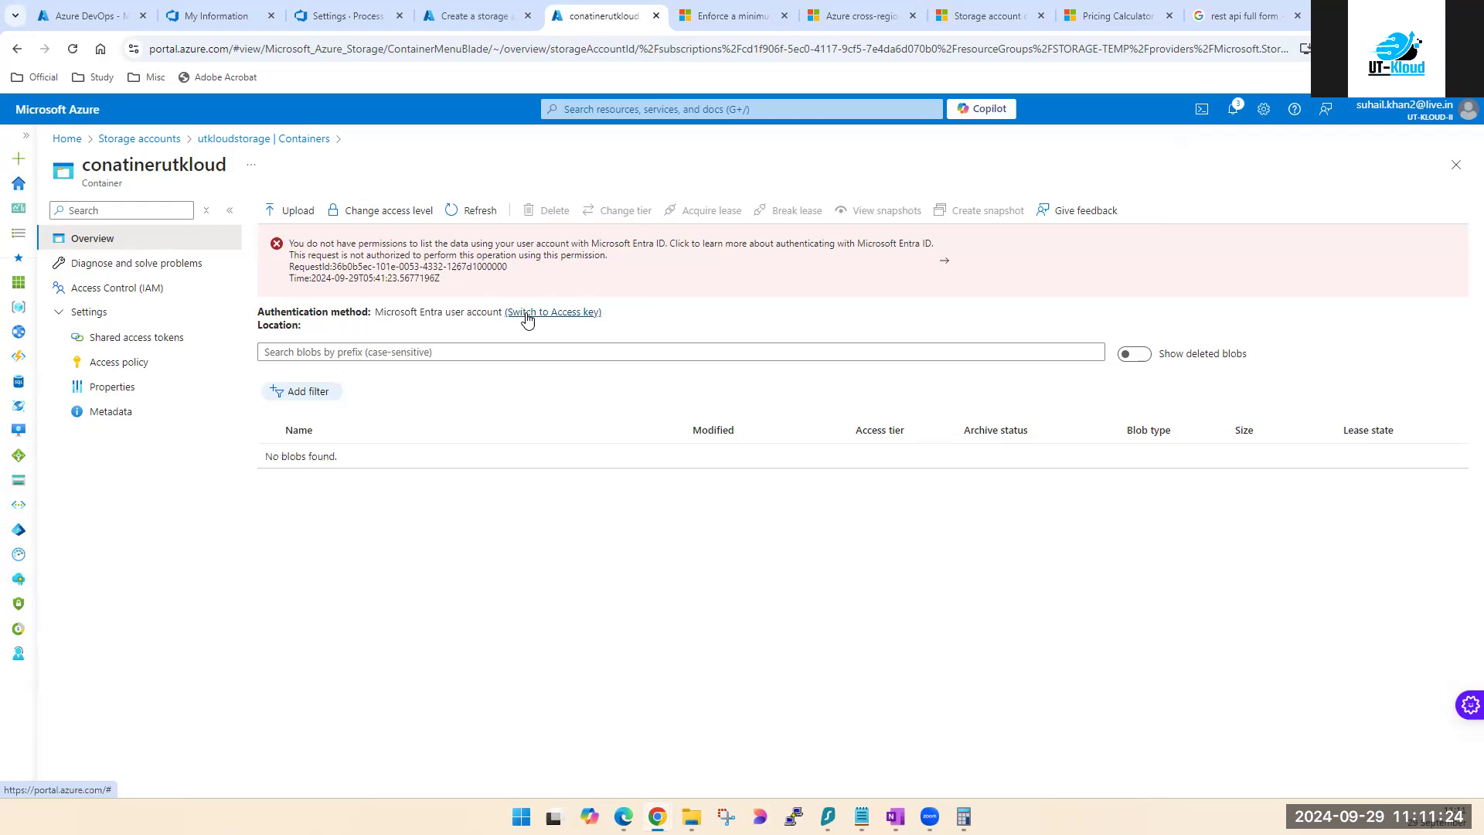
{"action": "left_click", "coordinate": [527, 313]}
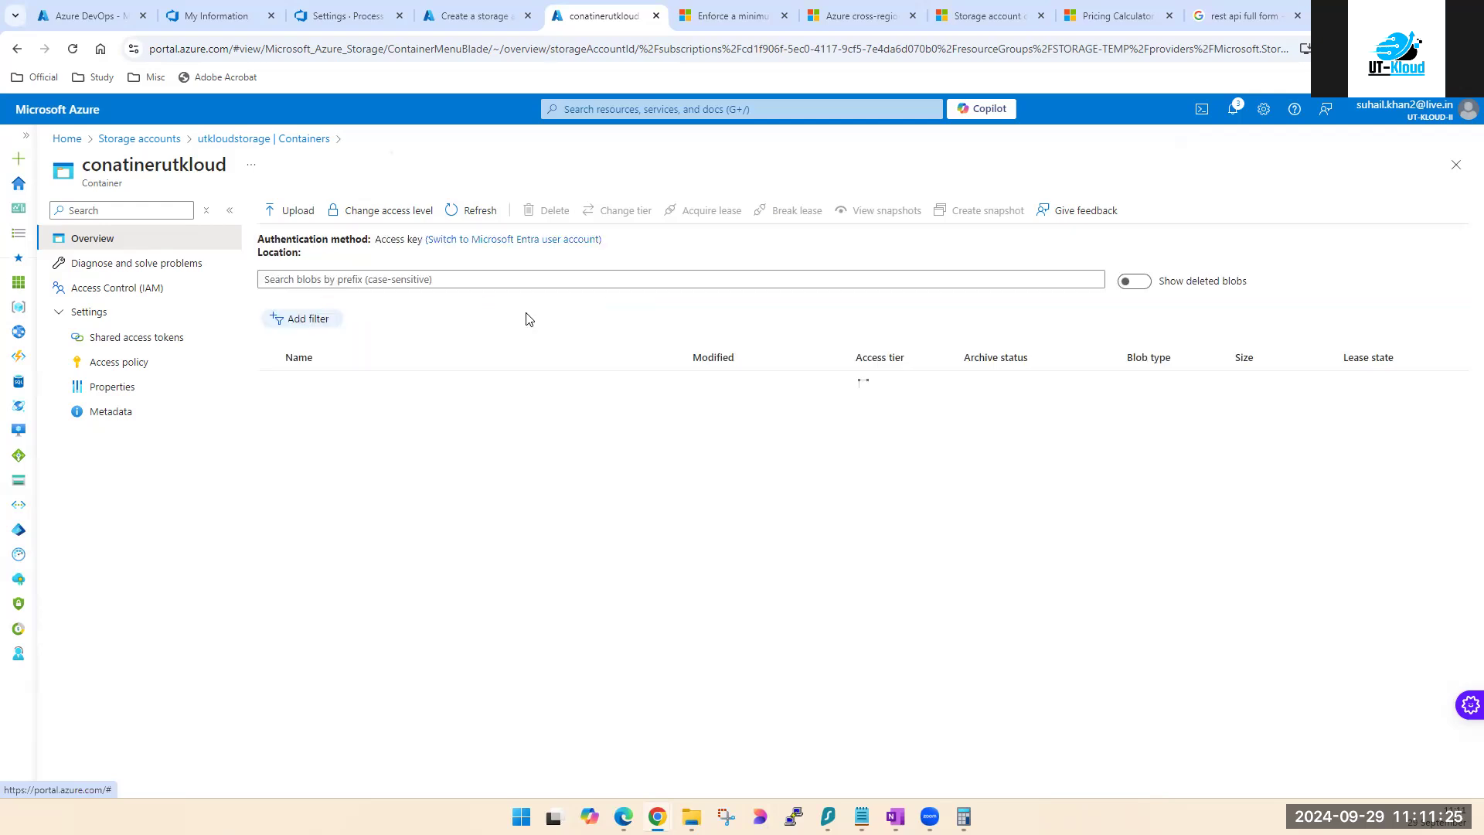
{"action": "left_click", "coordinate": [474, 219]}
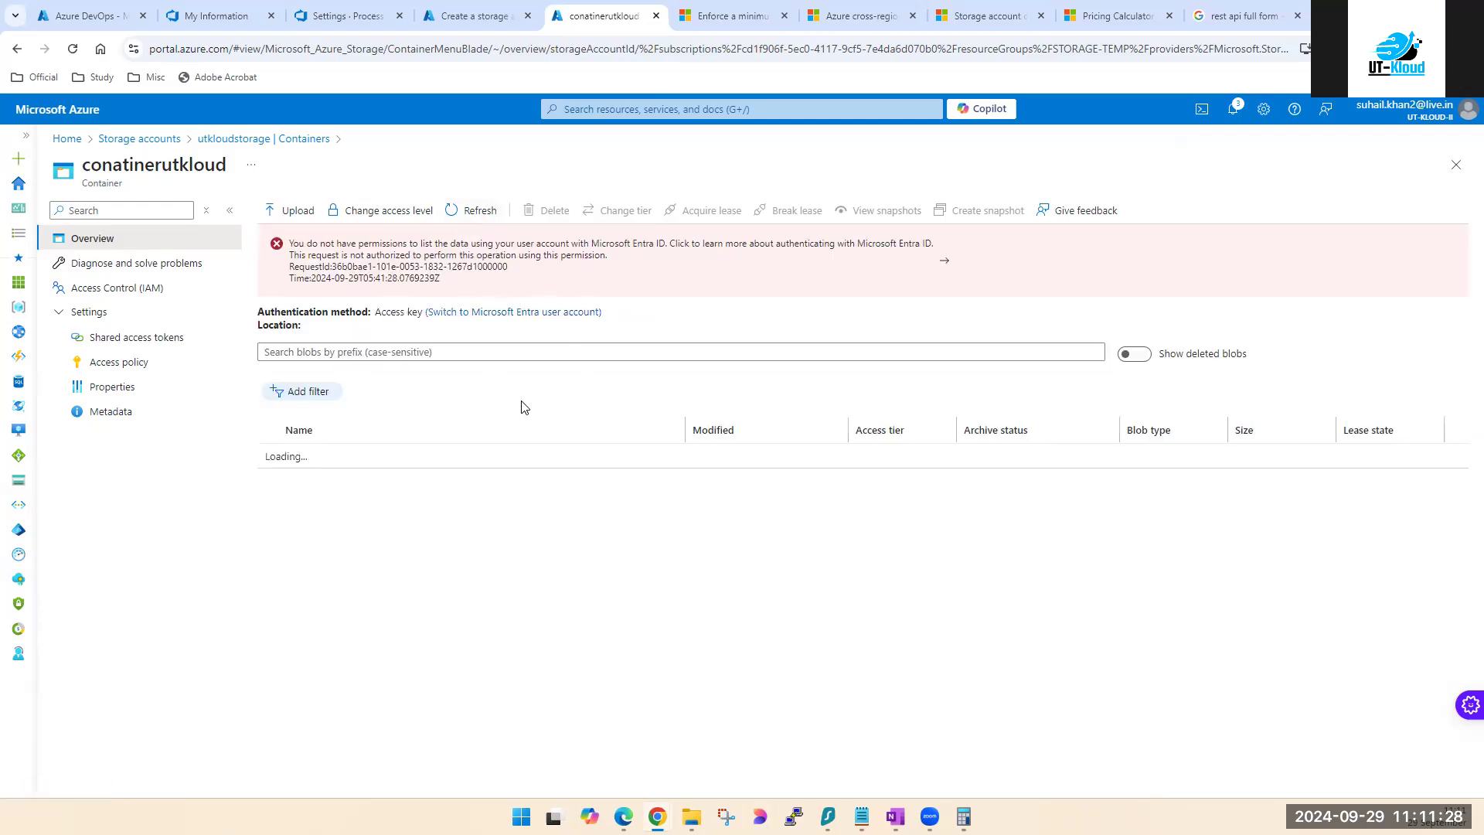
Step: Return to the new storage account form and compare its anonymous access option with its network access options
{"action": "left_click", "coordinate": [476, 16]}
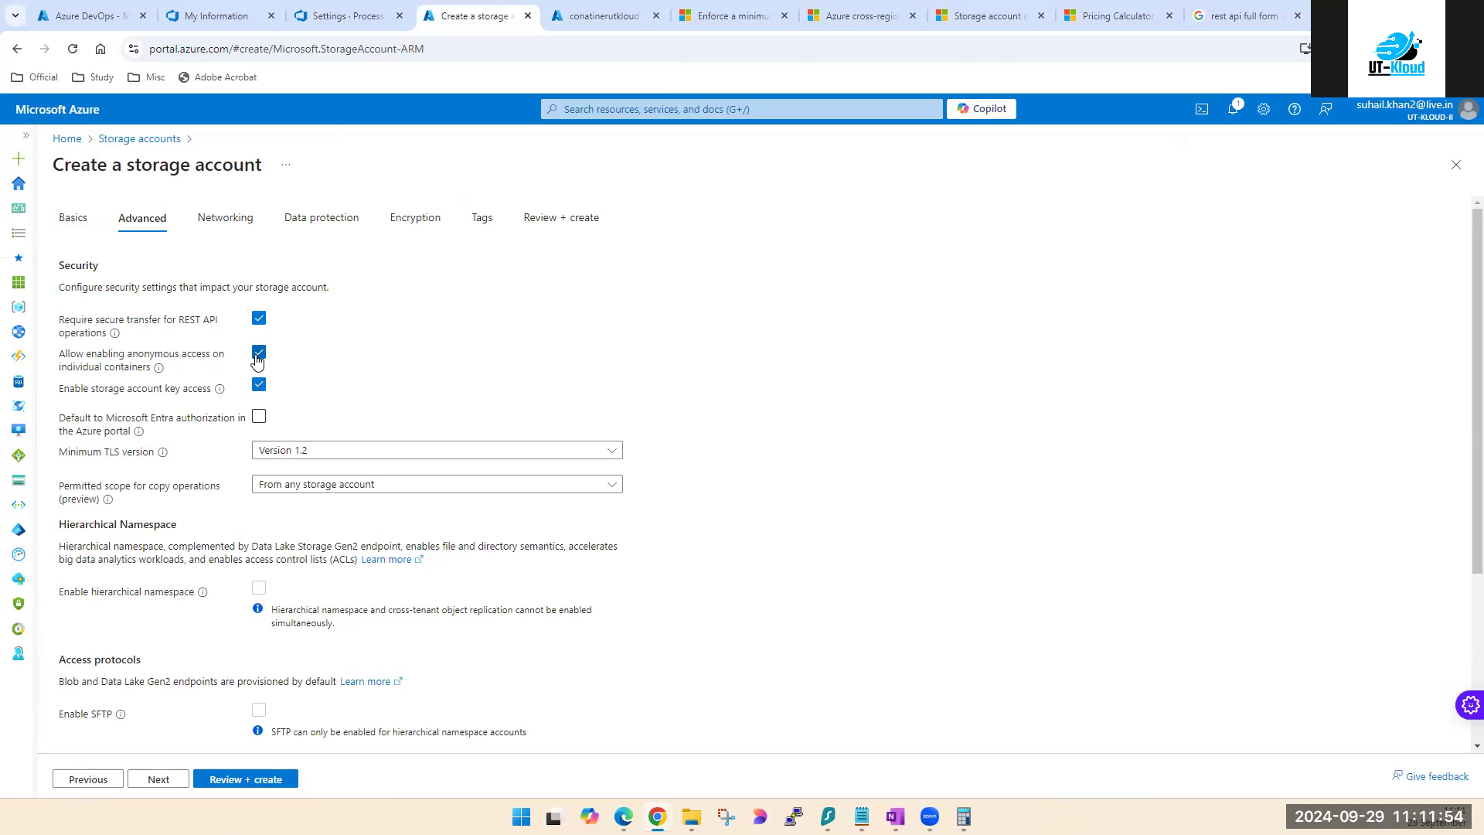
{"action": "left_click", "coordinate": [214, 227]}
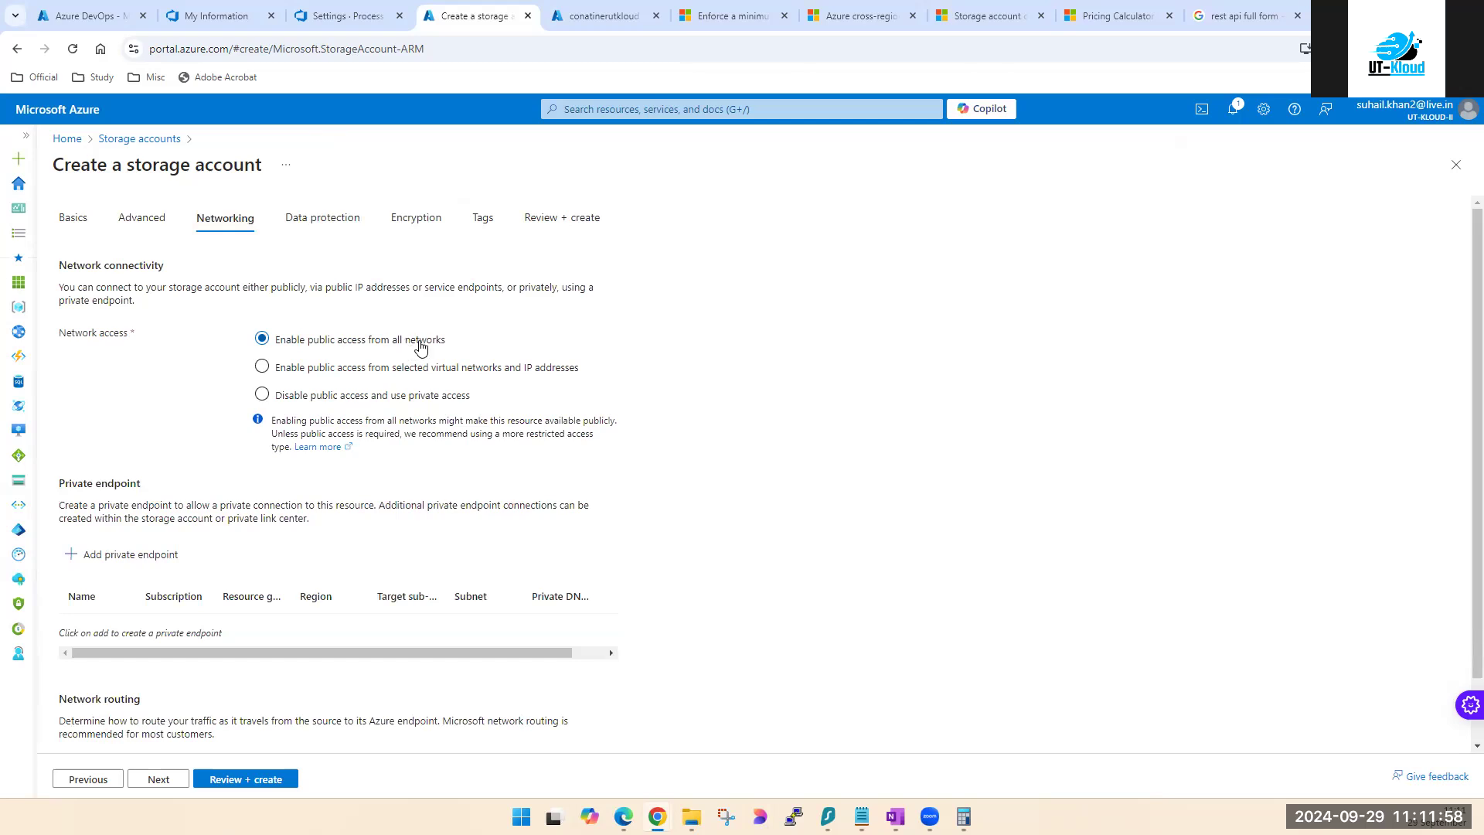
{"action": "left_click", "coordinate": [134, 224]}
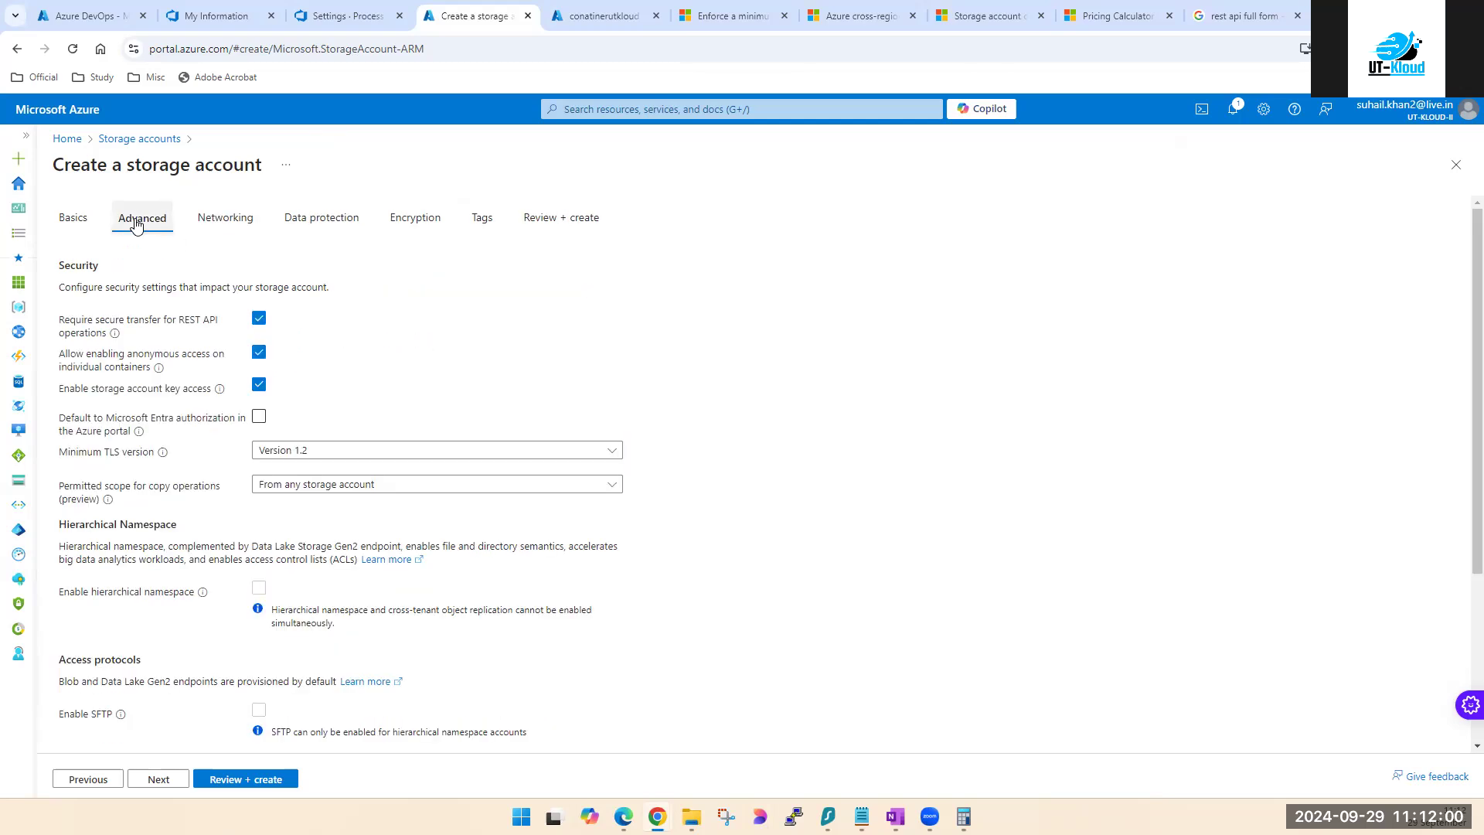
{"action": "left_click", "coordinate": [203, 226]}
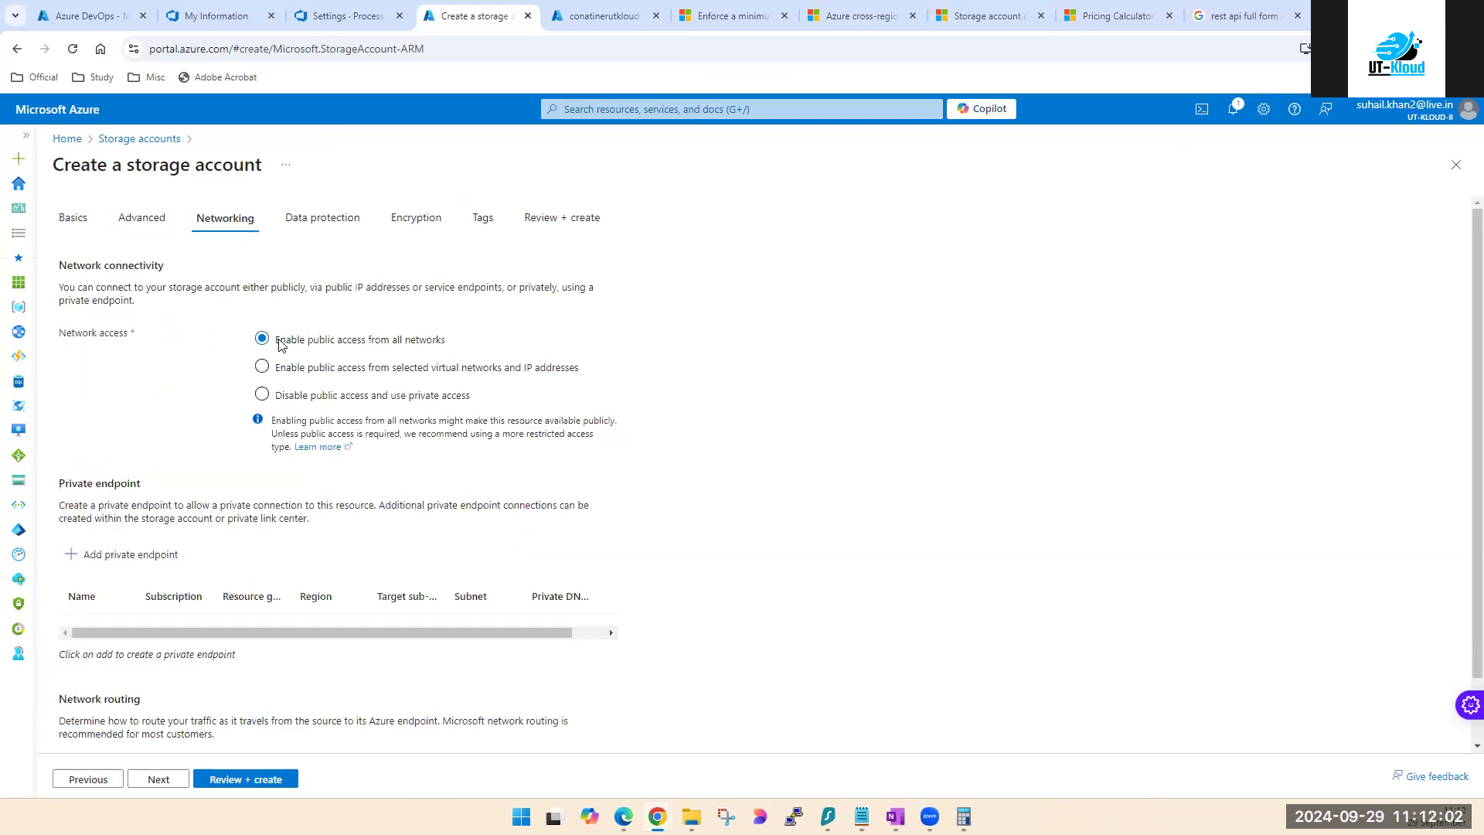
Step: Try the option that disables public access and uses private access, and switch network access back to all networks
{"action": "left_click", "coordinate": [263, 398]}
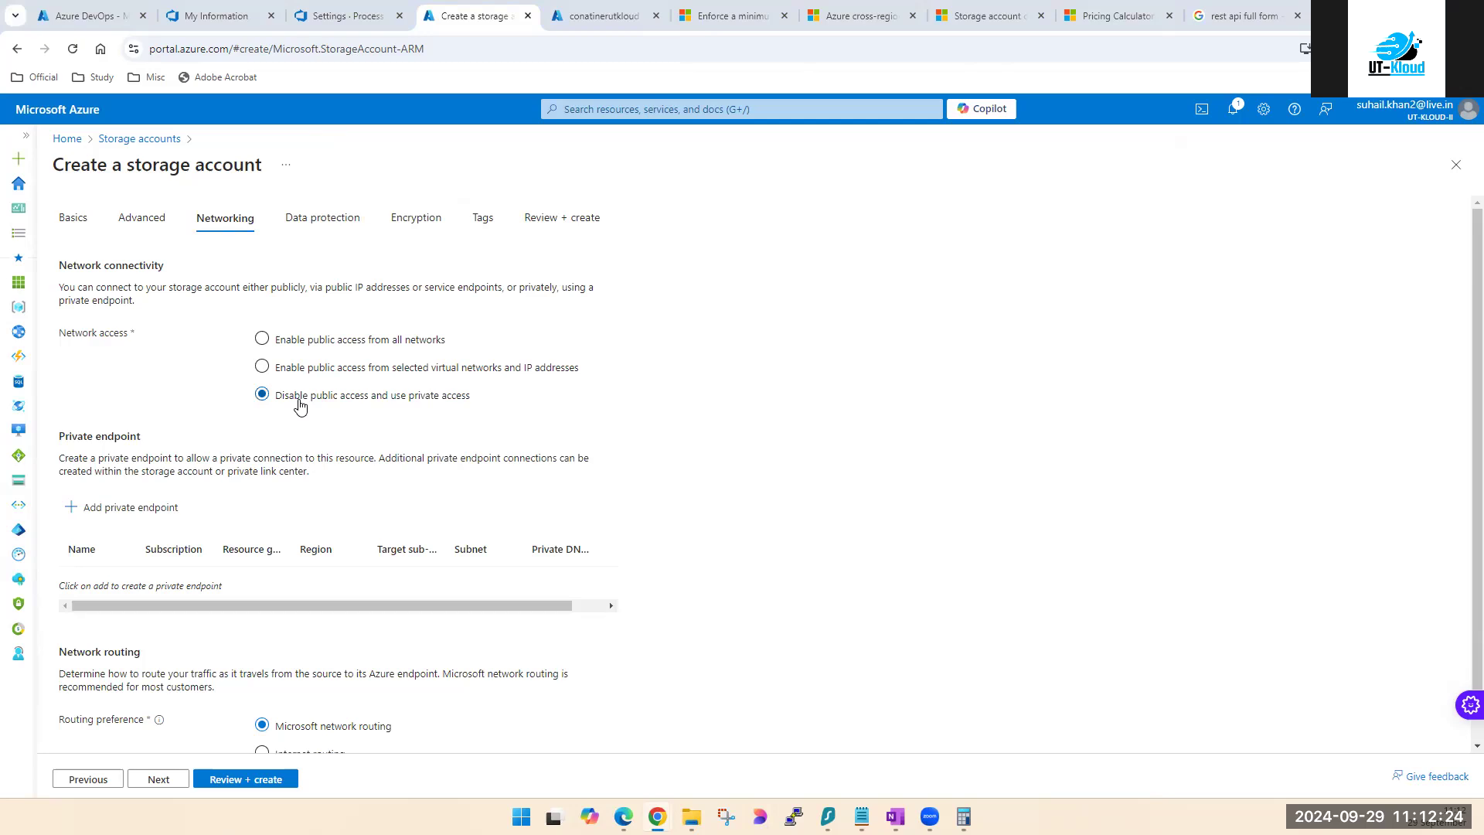
{"action": "left_click", "coordinate": [301, 344]}
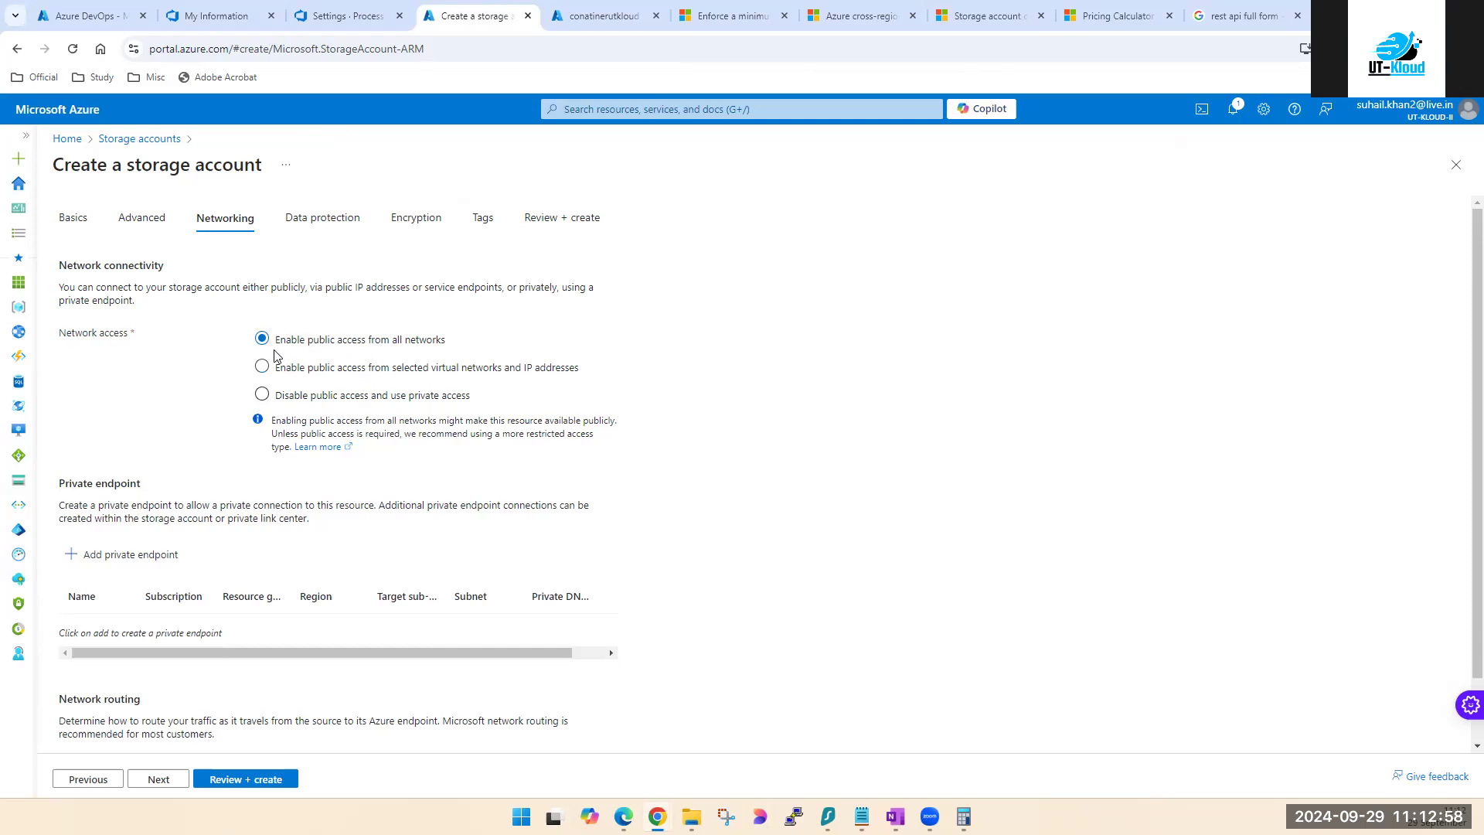
Step: Enable public access from selected virtual networks and IP addresses, and choose storage-accVNET as the virtual network
{"action": "left_click", "coordinate": [325, 373]}
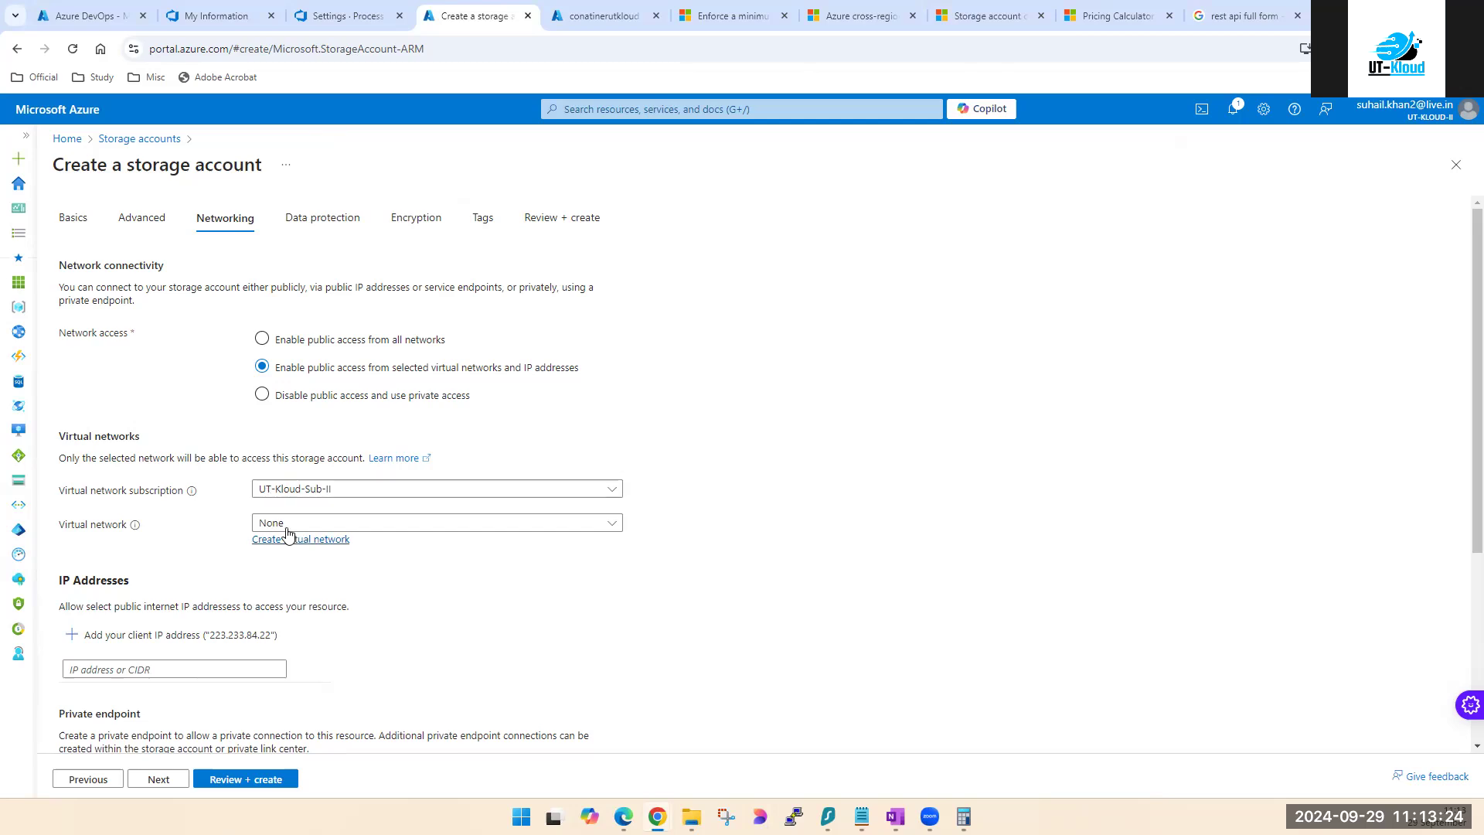
{"action": "left_click", "coordinate": [491, 490]}
{"action": "left_click", "coordinate": [294, 543]}
{"action": "left_click", "coordinate": [331, 522]}
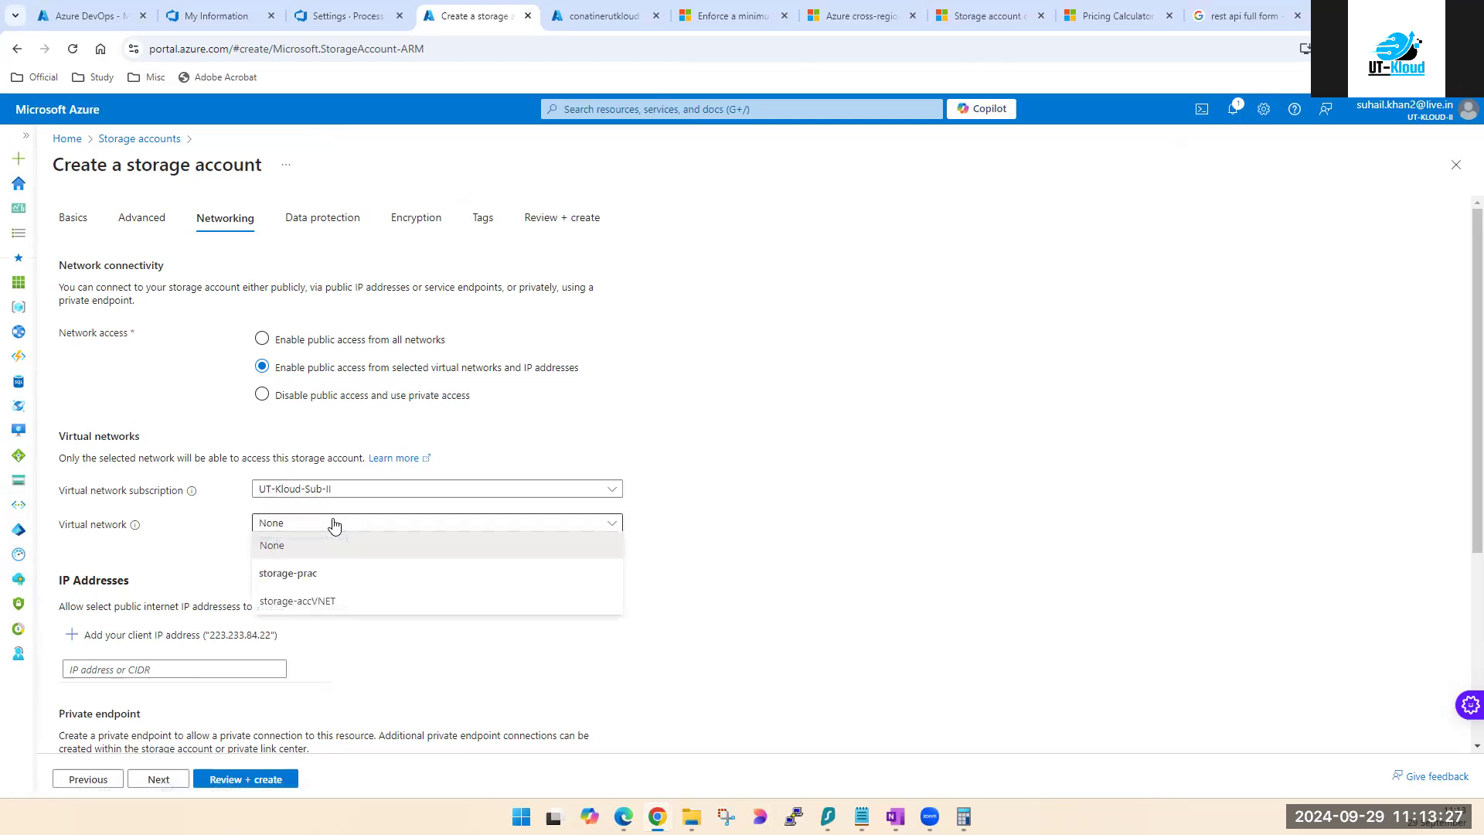
{"action": "left_click", "coordinate": [289, 603]}
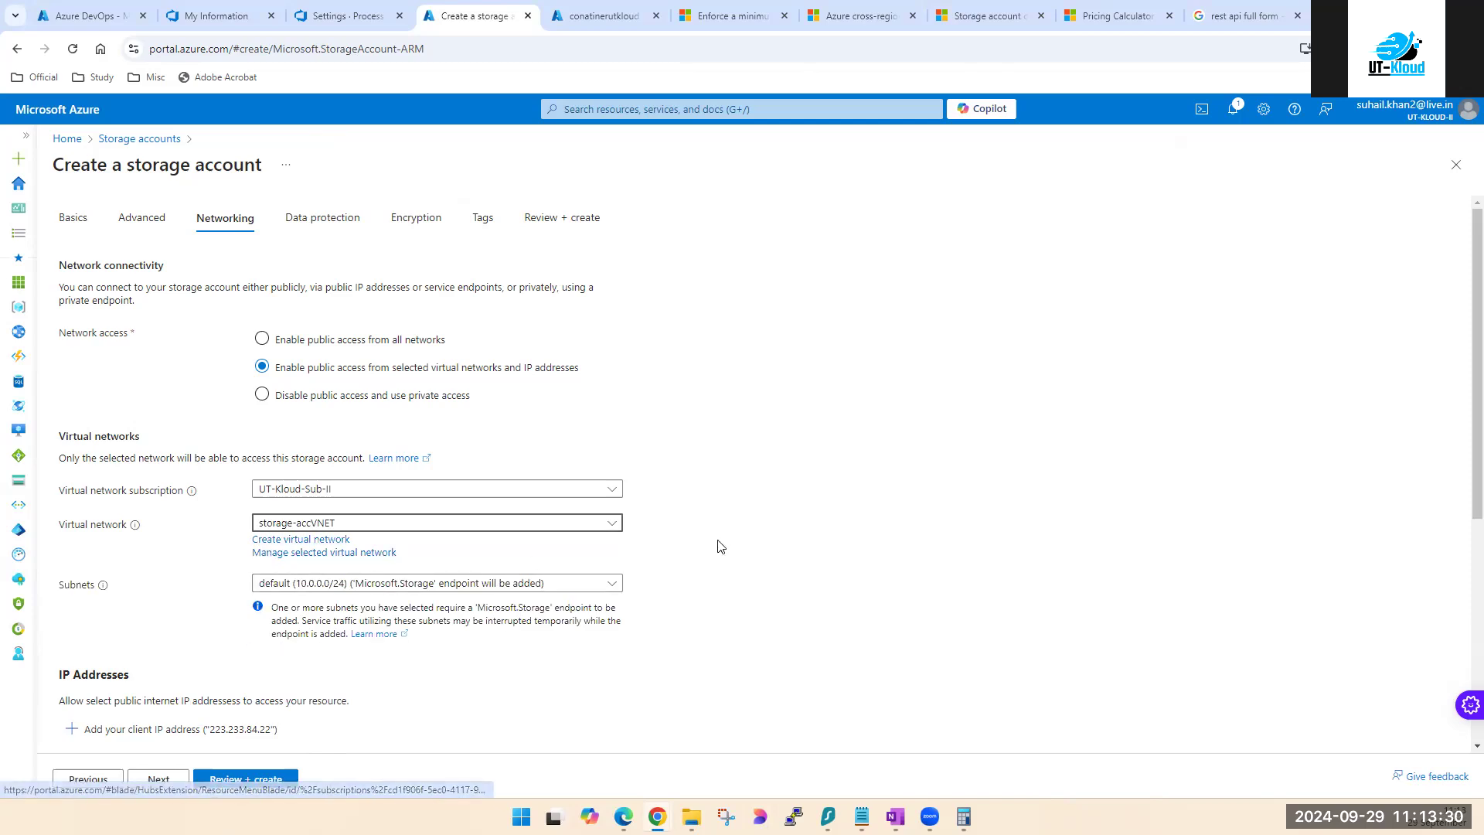
Step: Review the available virtual networks against the account's basic settings, and restore public access from all networks
{"action": "left_click", "coordinate": [445, 526]}
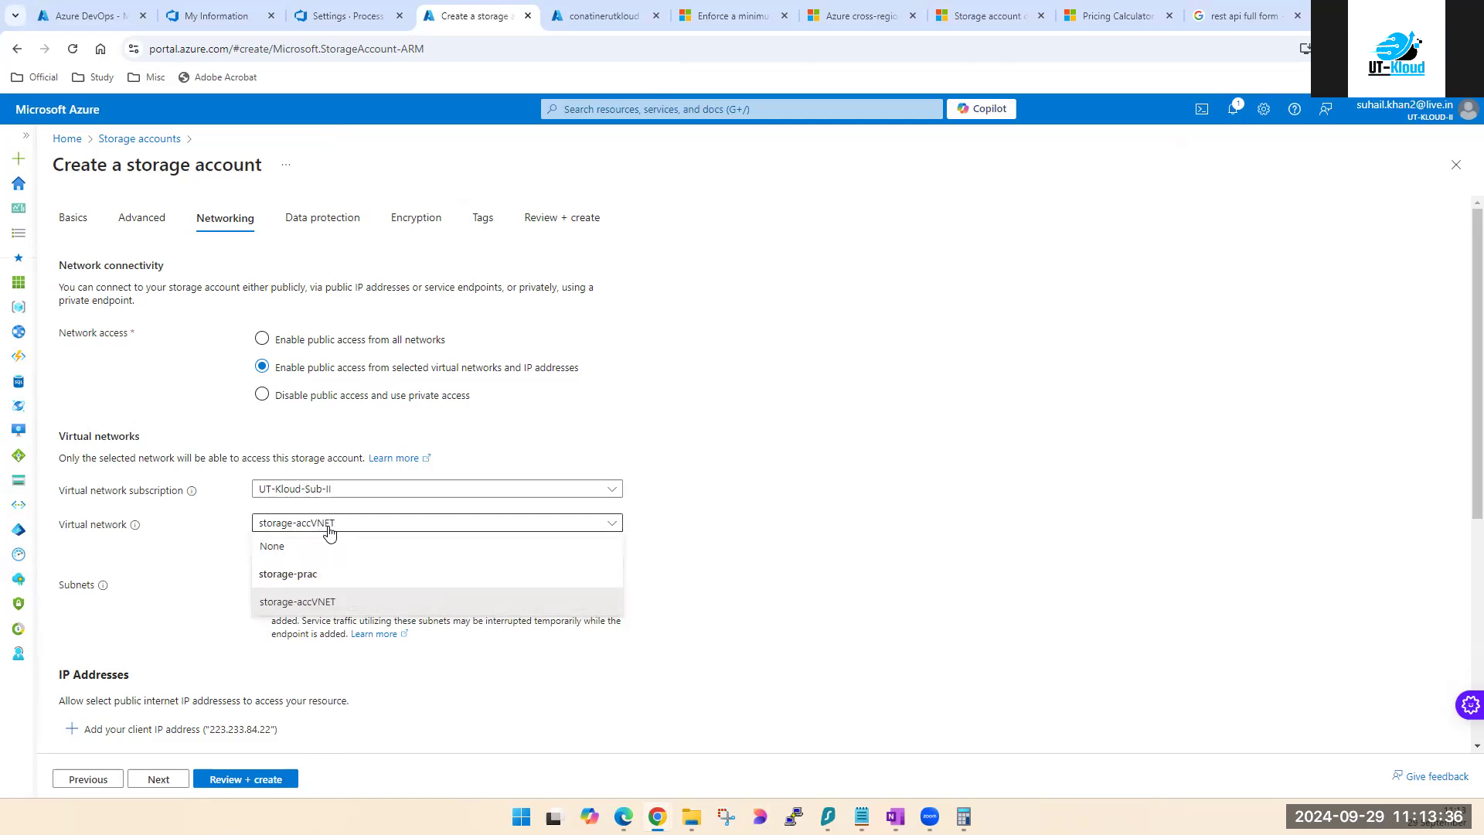
{"action": "left_click", "coordinate": [73, 217]}
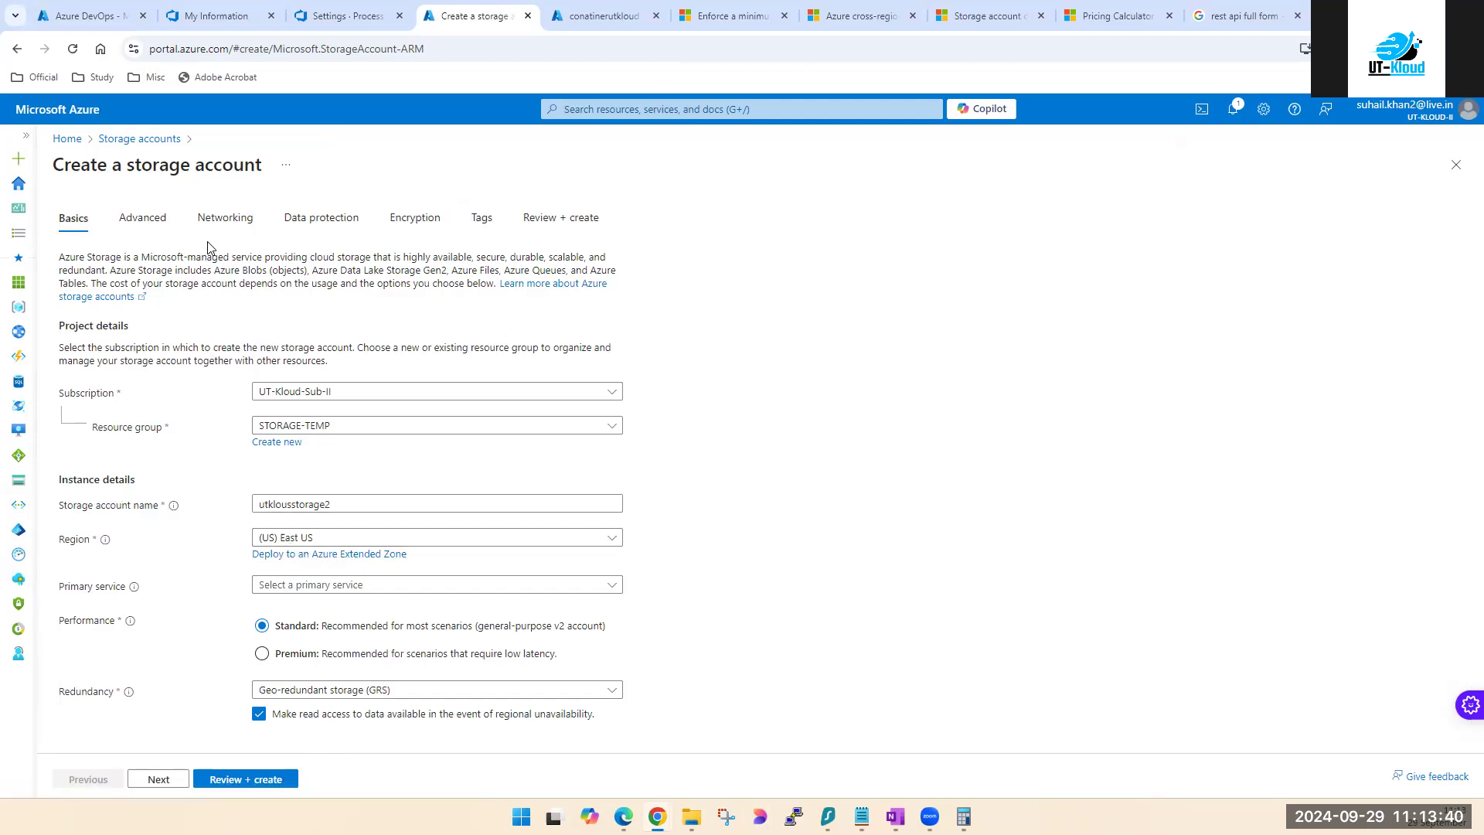
{"action": "left_click", "coordinate": [223, 219]}
{"action": "left_click", "coordinate": [498, 529]}
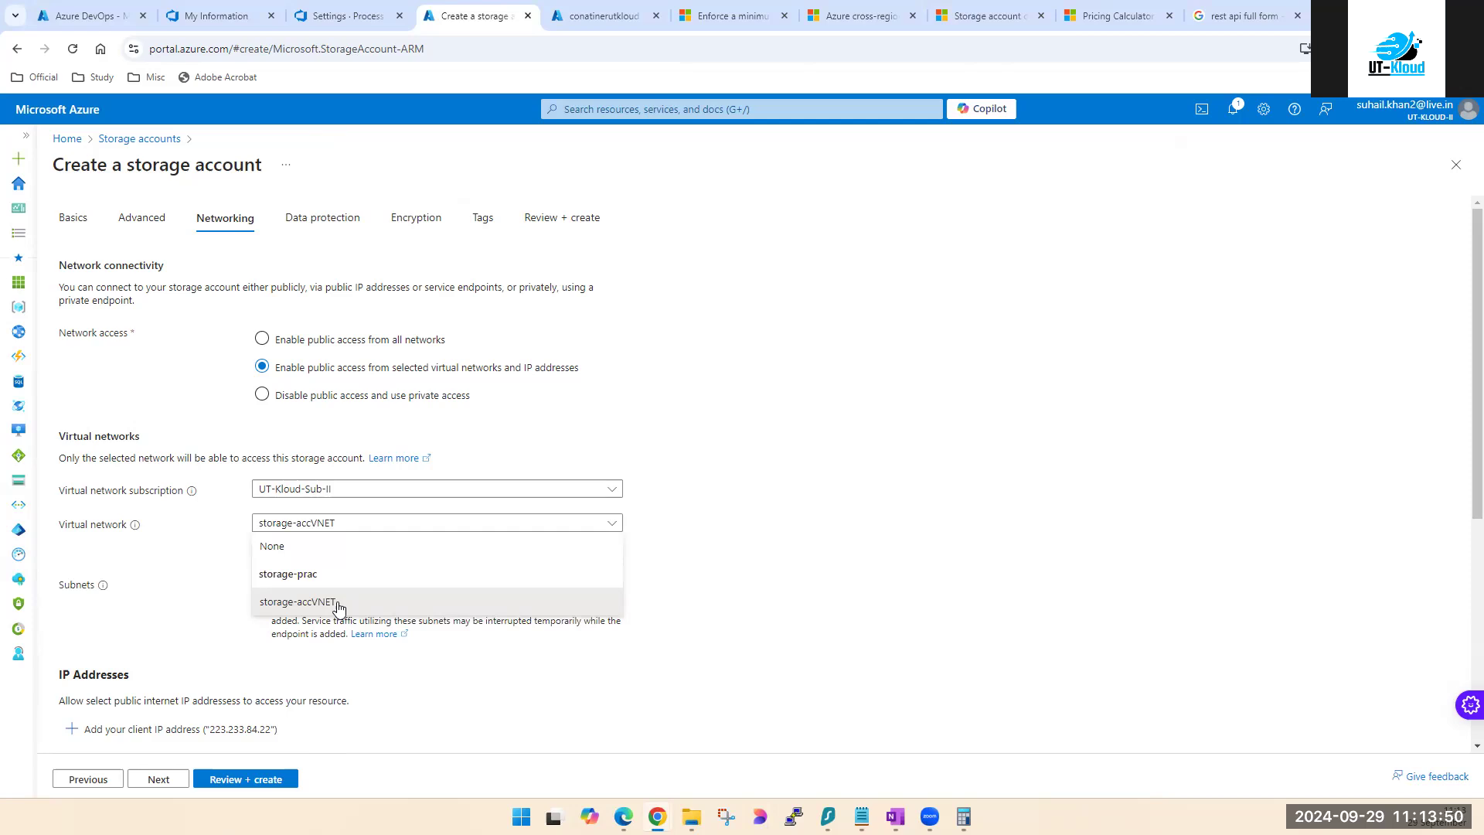
{"action": "left_click", "coordinate": [890, 553]}
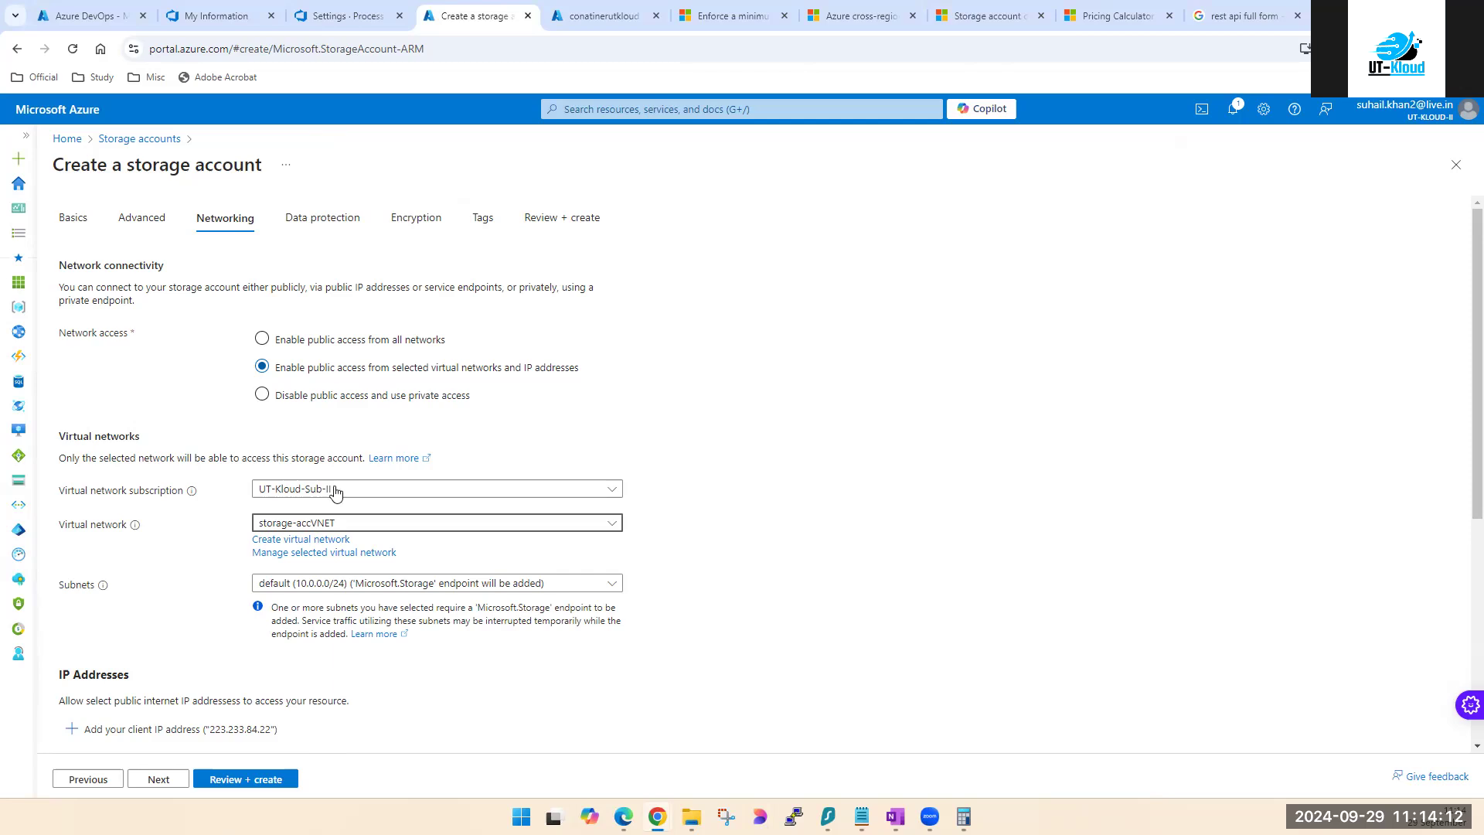
{"action": "left_click", "coordinate": [341, 343]}
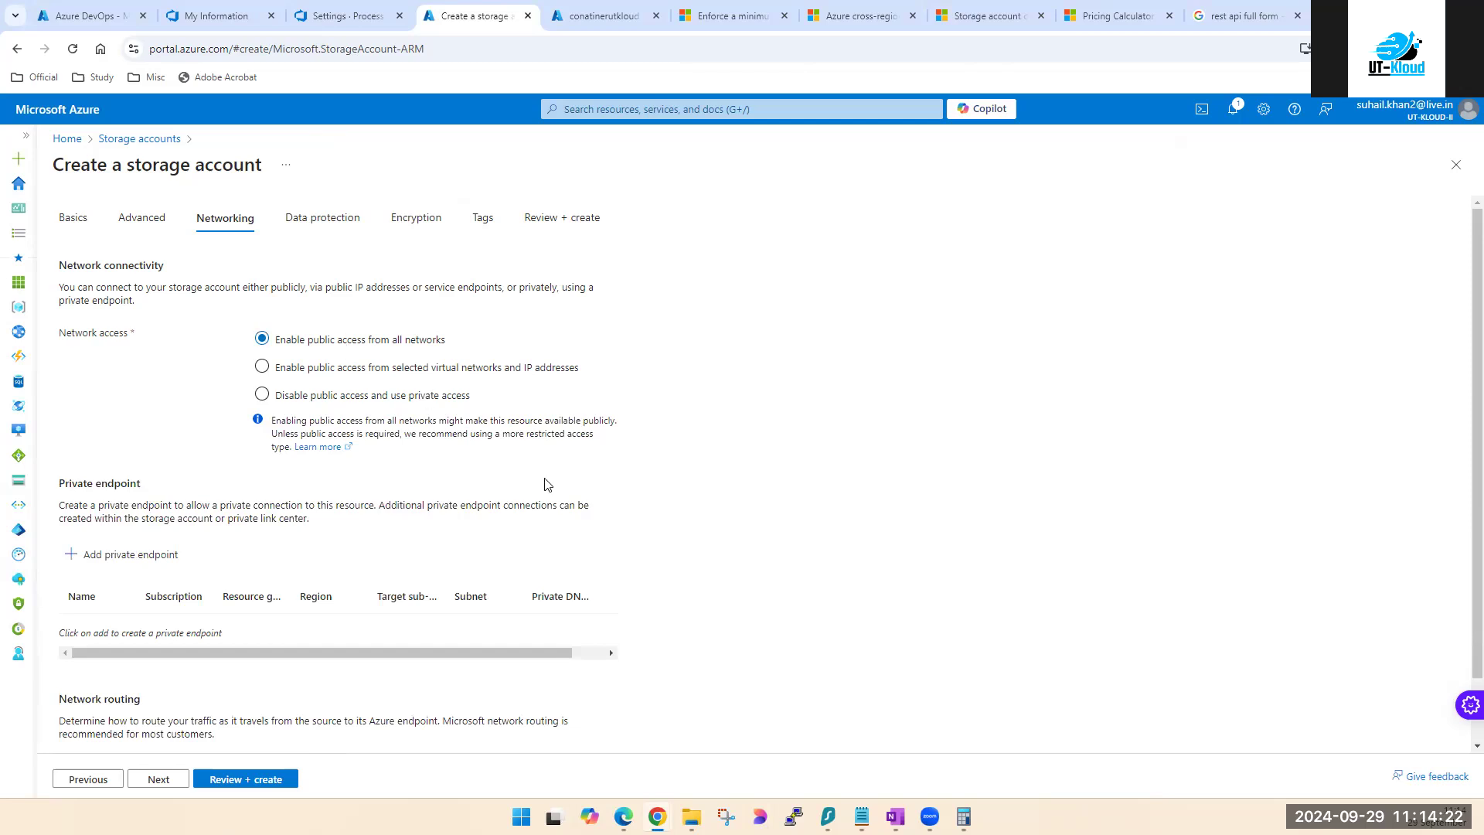
Step: Launch Visio and open the recent Training Visio drawing
{"action": "key", "text": "super"}
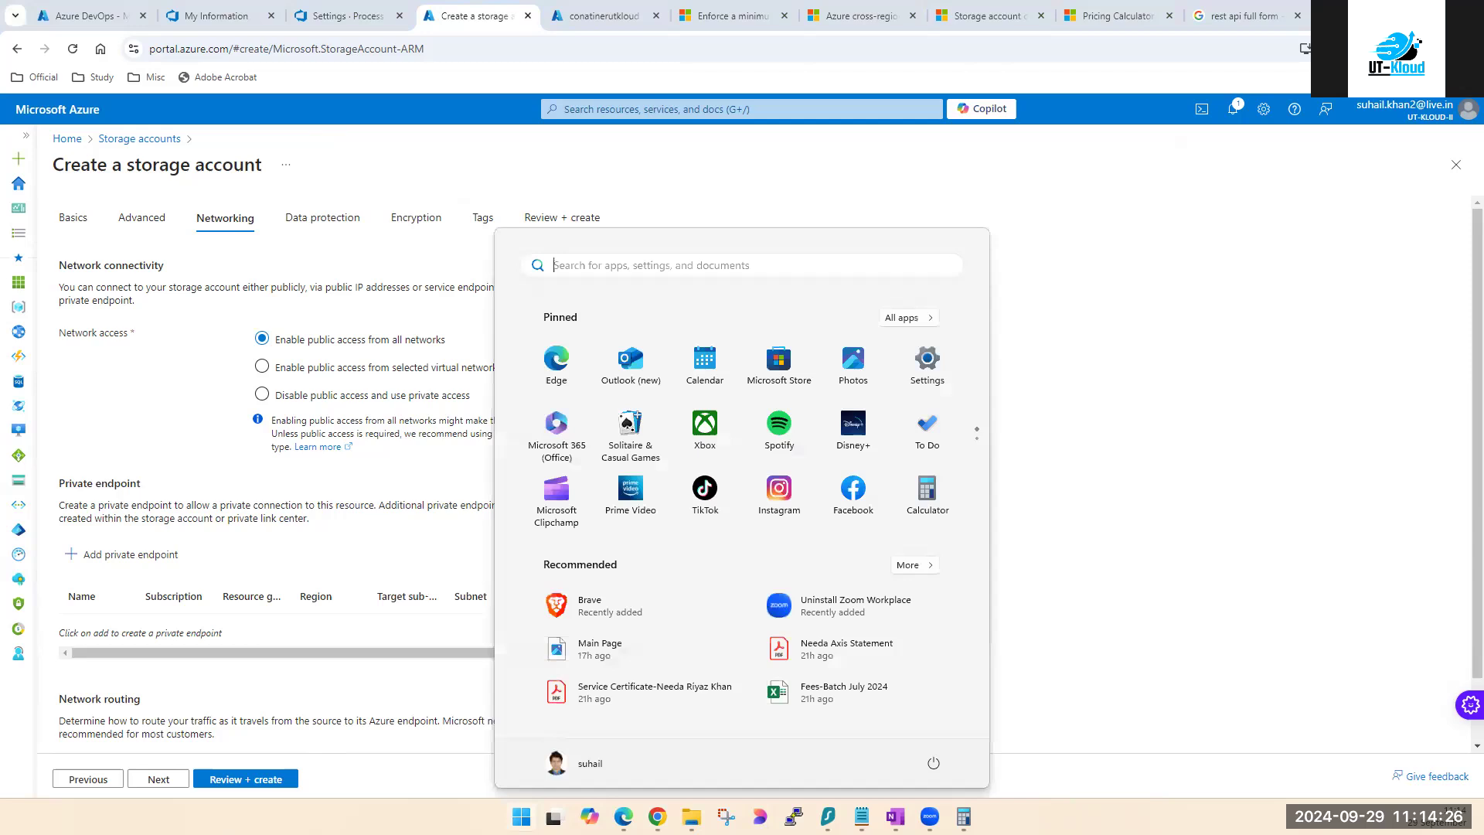
{"action": "type", "text": "visio"}
{"action": "key", "text": "Return"}
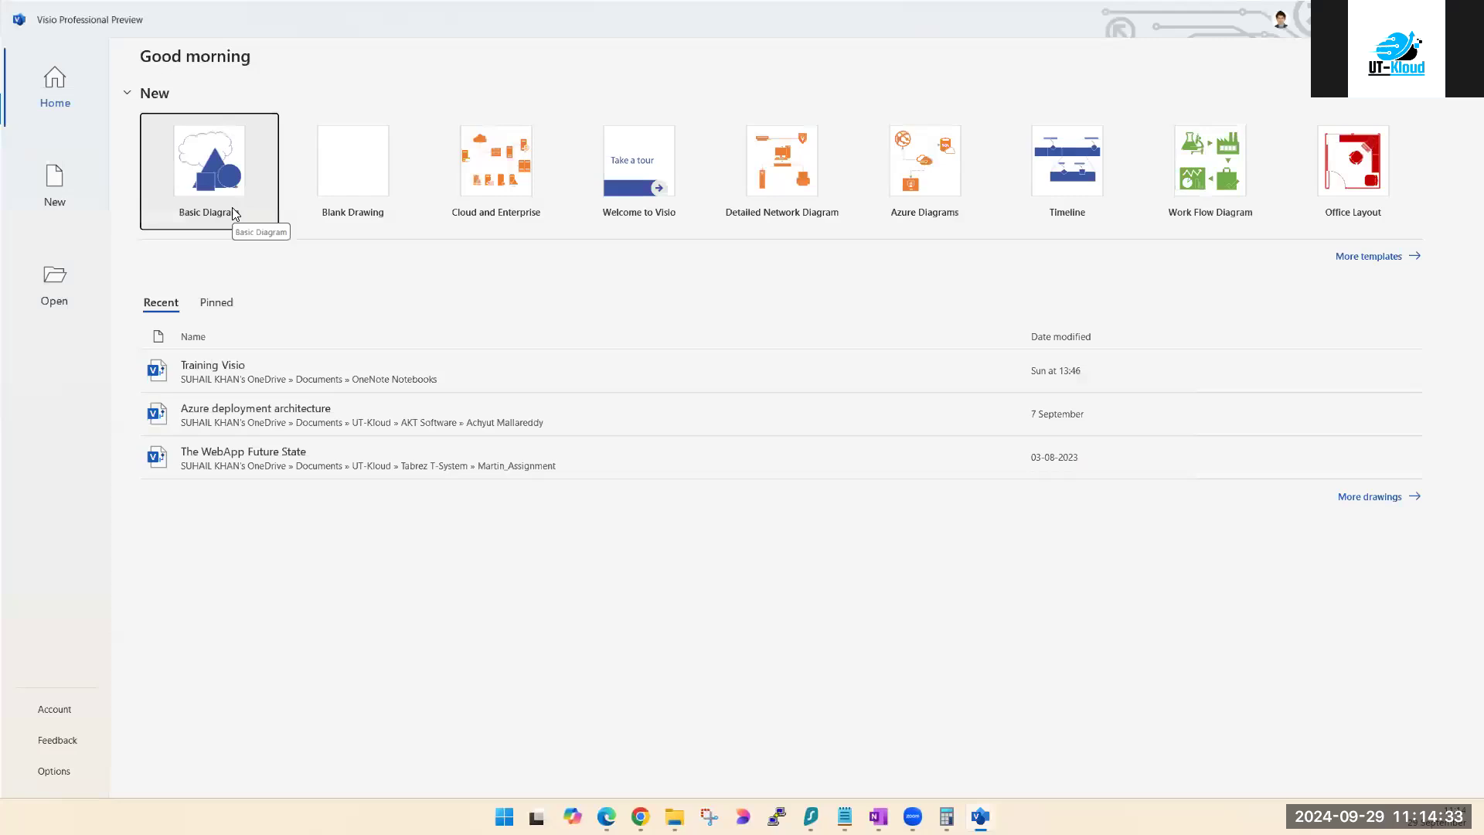
{"action": "left_click", "coordinate": [285, 370]}
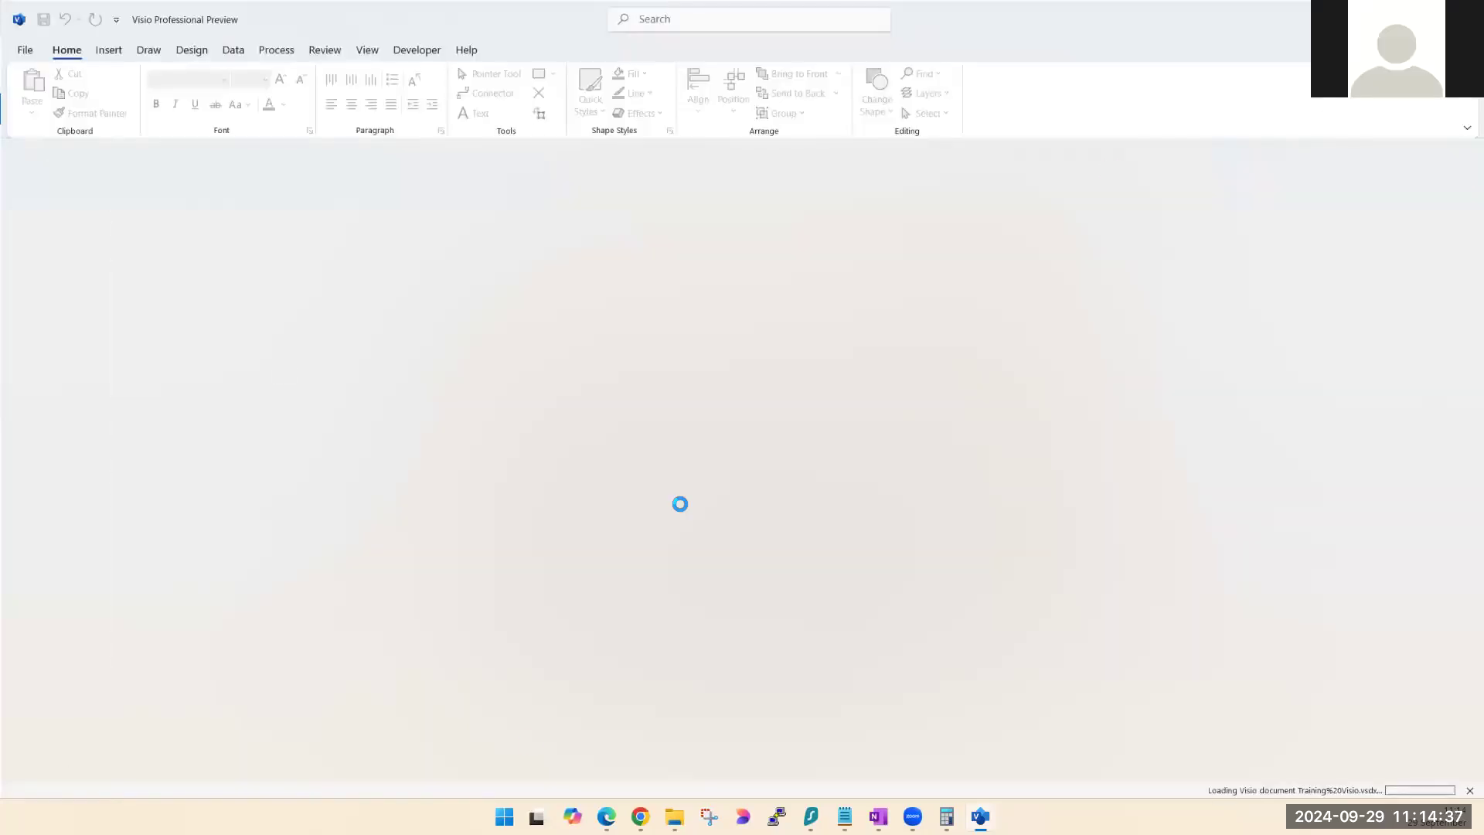
Step: Switch back to the storage account form in Chrome and review its Networking and Advanced settings
{"action": "mouse_move", "coordinate": [640, 816]}
{"action": "left_click", "coordinate": [719, 766]}
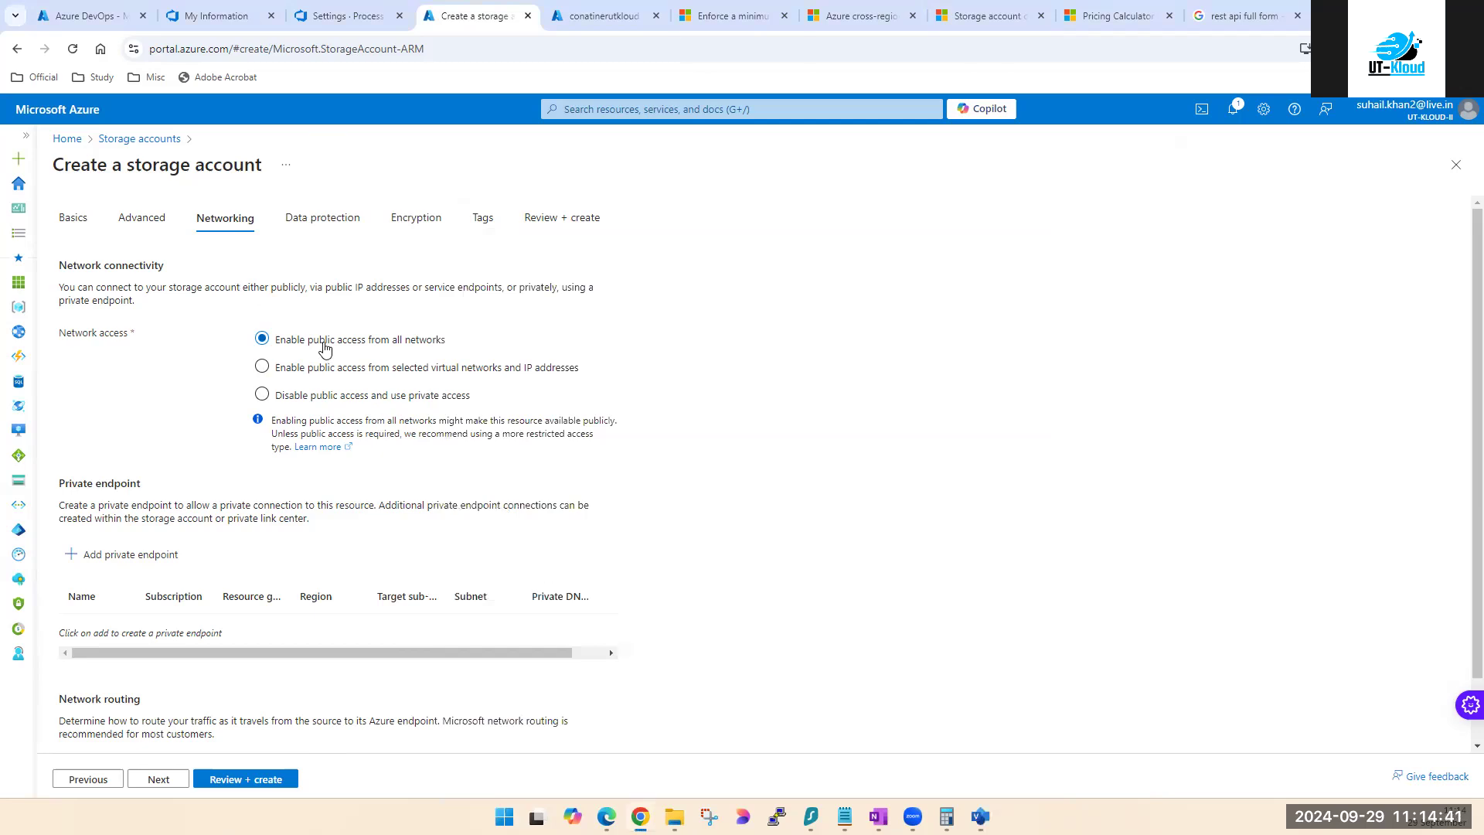
{"action": "left_click", "coordinate": [142, 219]}
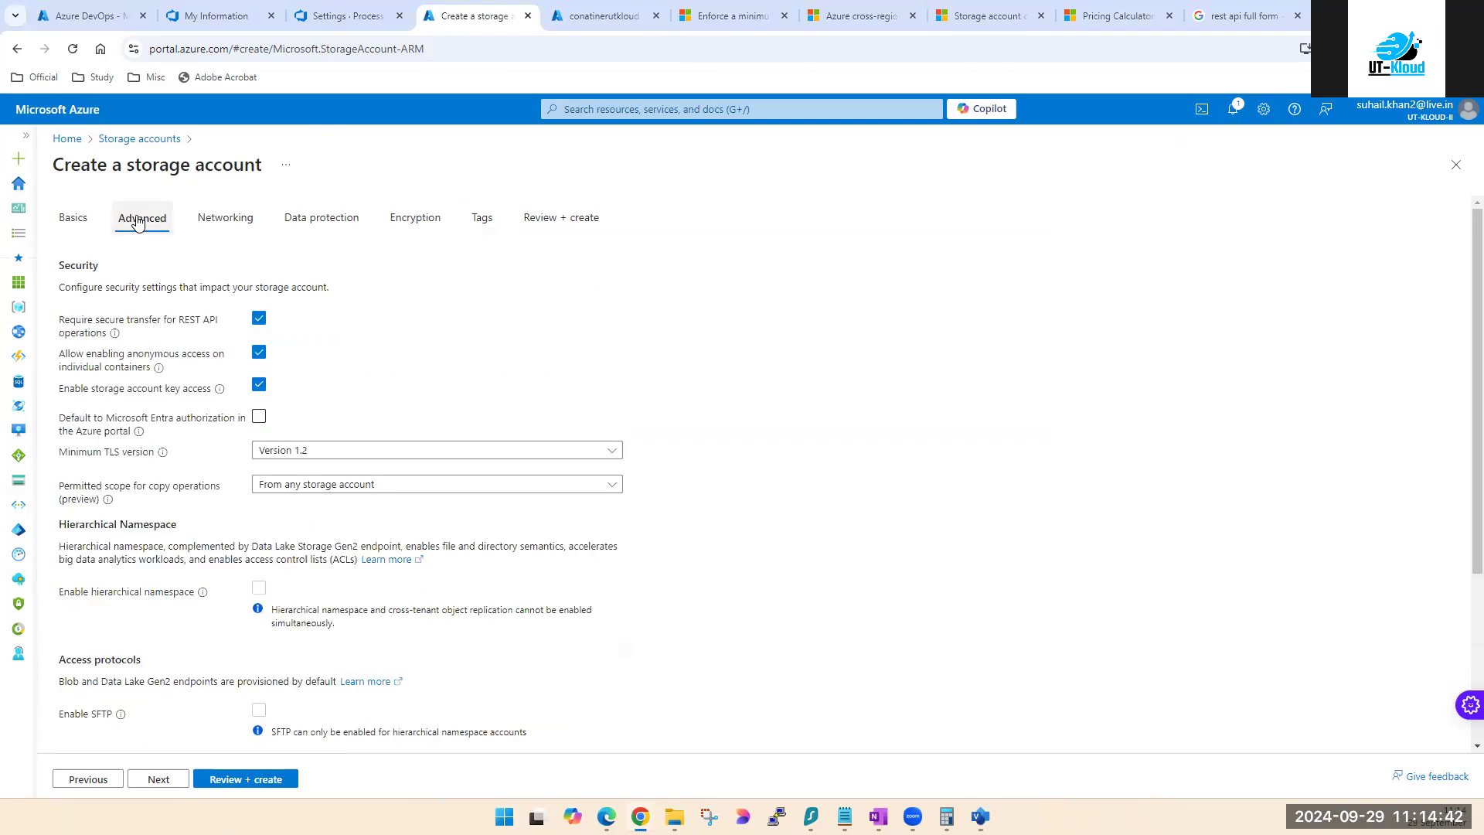
Step: Turn anonymous access on individual containers off and back on, and reopen the storage account's Networking settings
{"action": "left_click", "coordinate": [259, 355]}
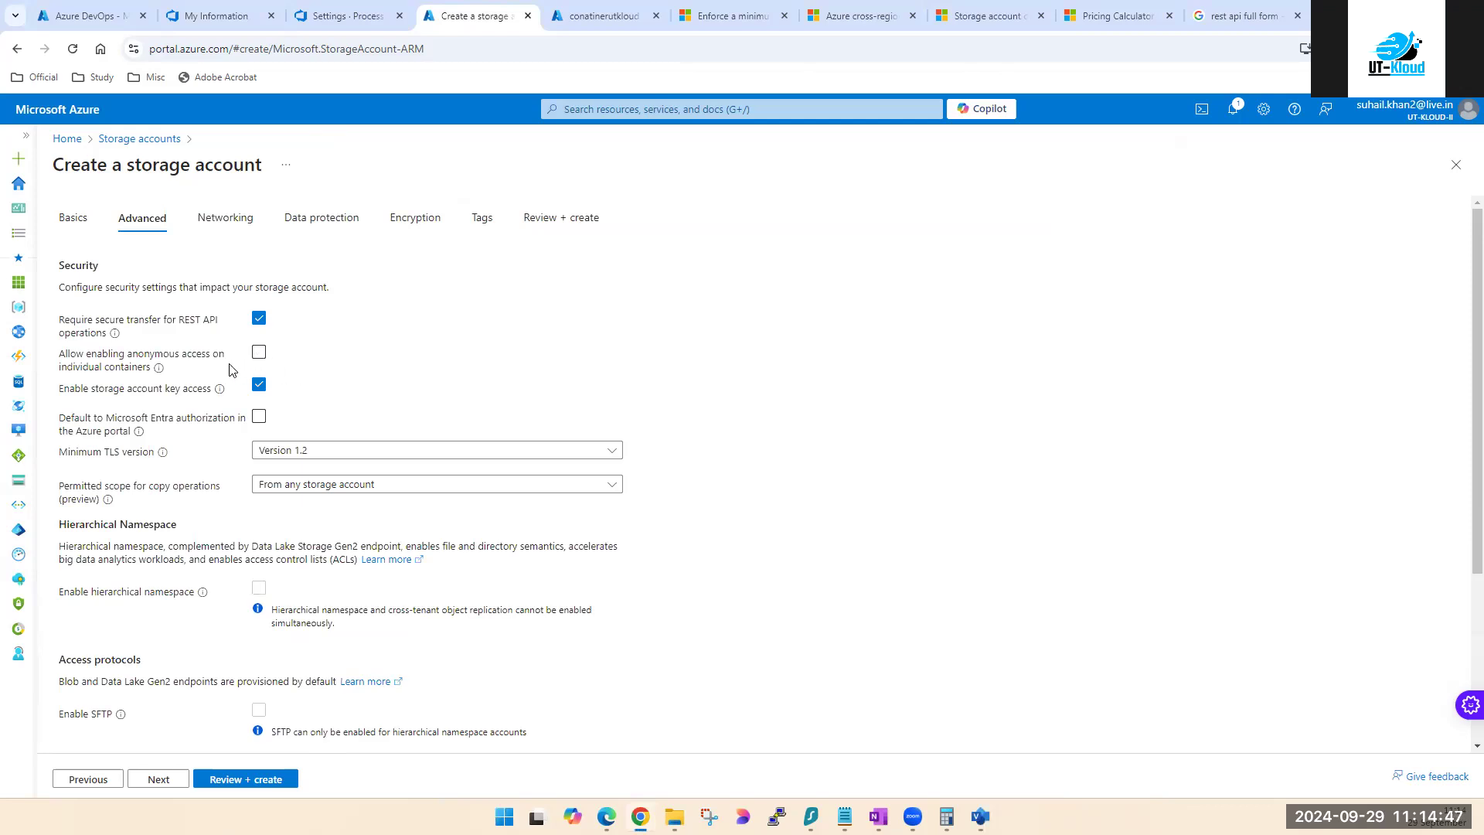
{"action": "left_click", "coordinate": [259, 353]}
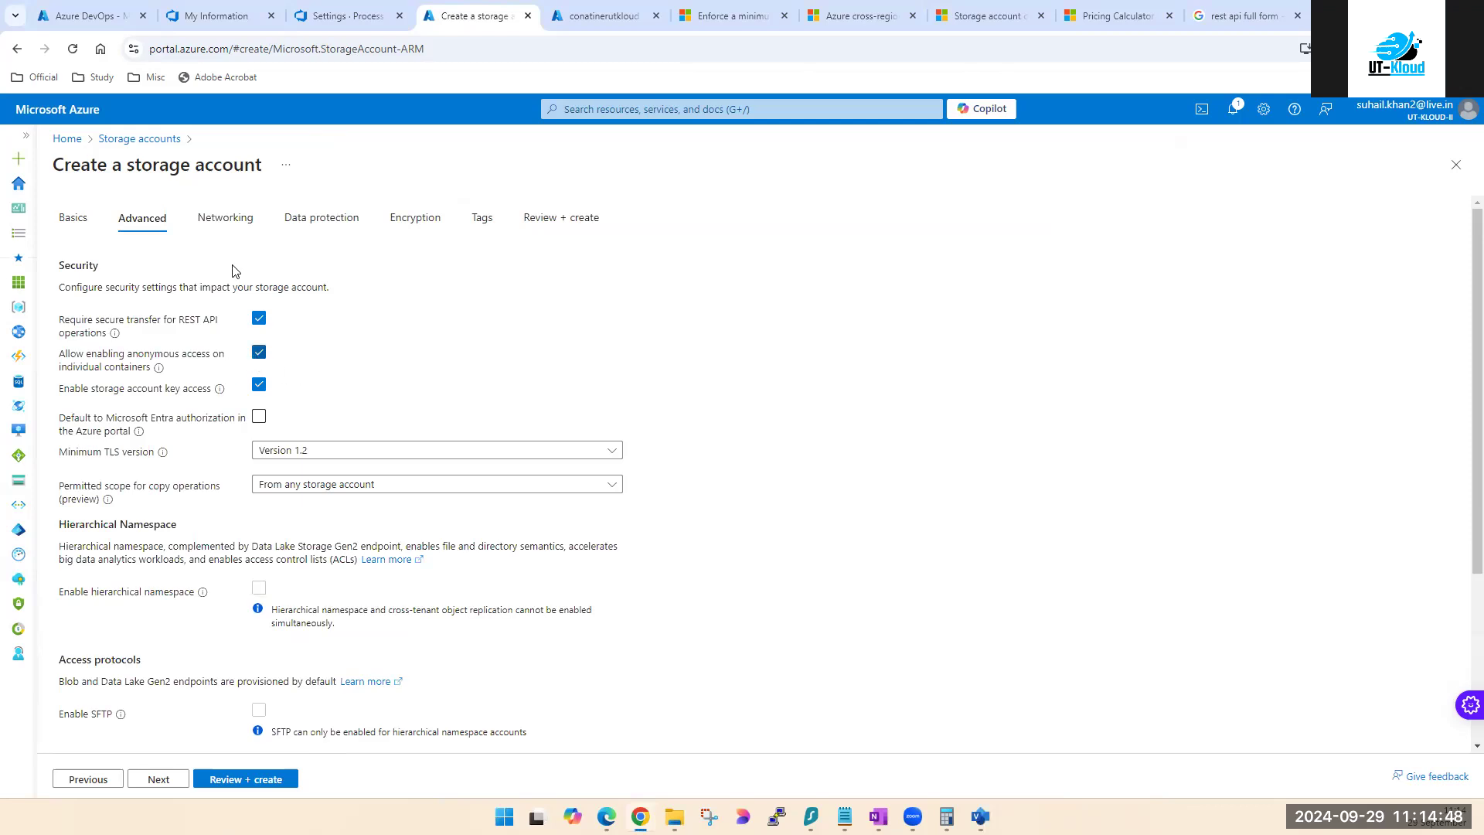
{"action": "left_click", "coordinate": [225, 218]}
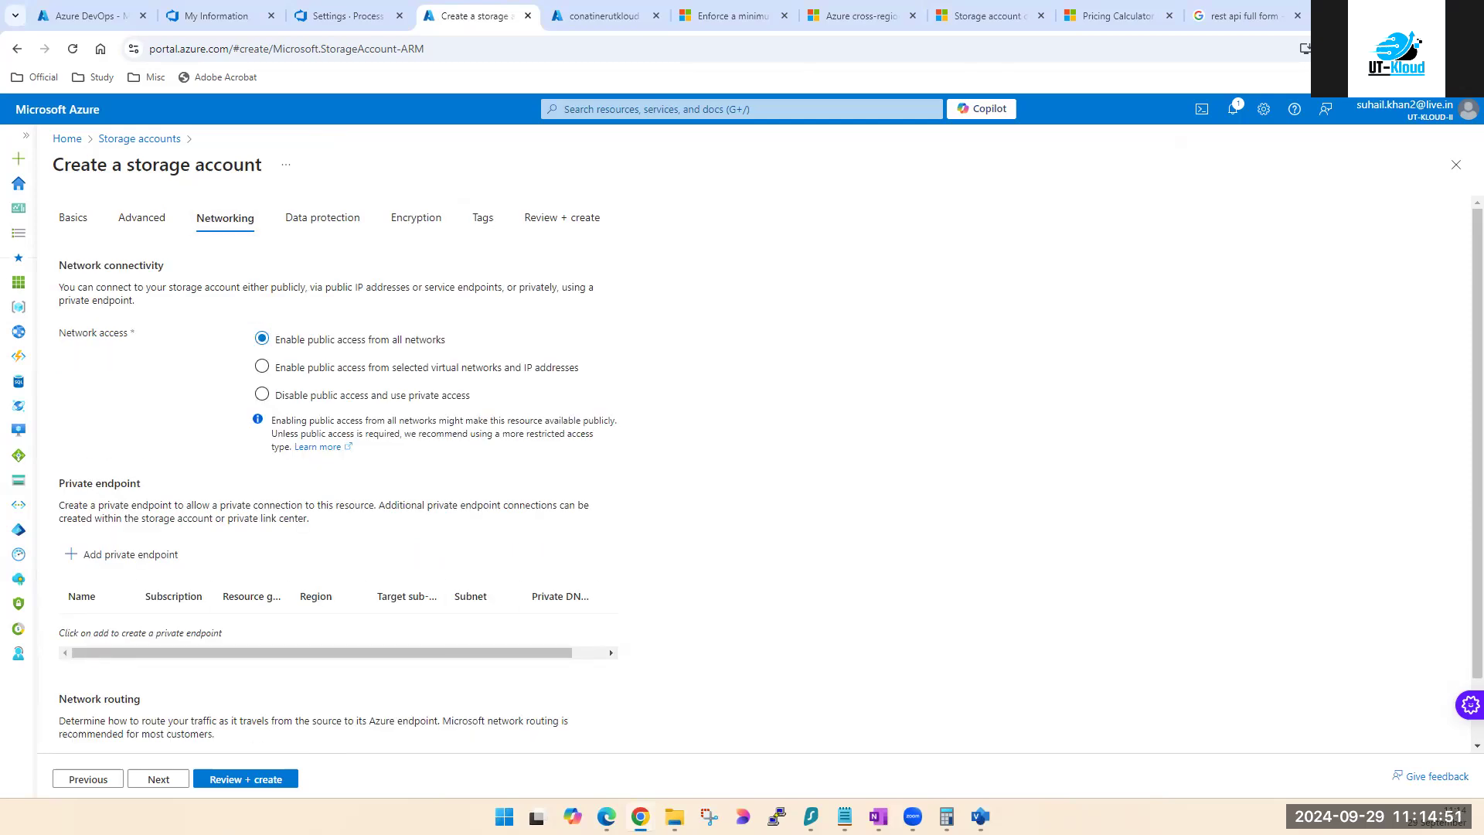
Step: Switch to the Training Visio drawing and add a new blank page after Page-2
{"action": "left_click", "coordinate": [981, 817]}
{"action": "left_click", "coordinate": [283, 773]}
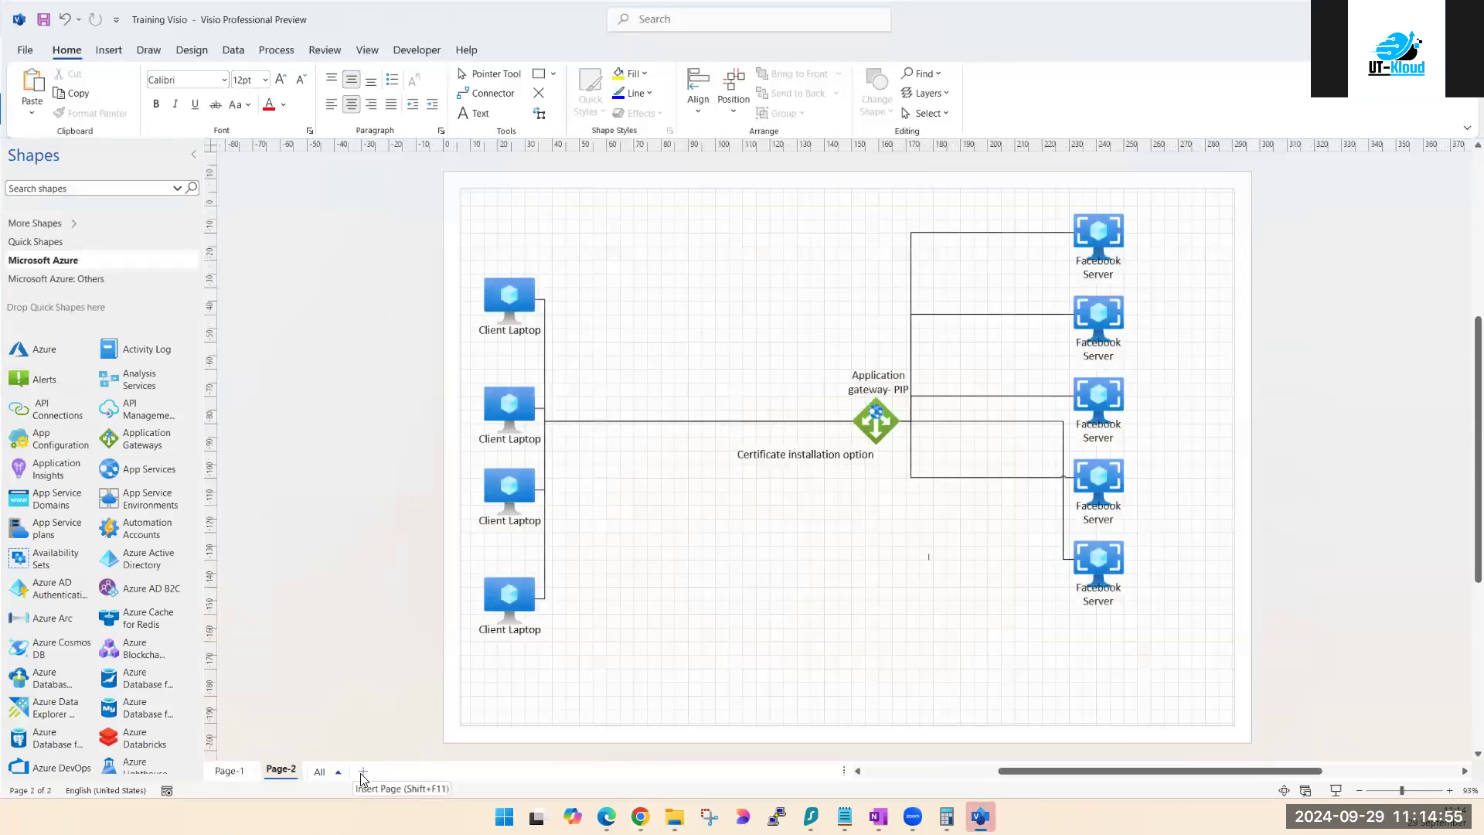
{"action": "left_click", "coordinate": [362, 773]}
{"action": "right_click", "coordinate": [334, 777]}
{"action": "left_click", "coordinate": [536, 454]}
{"action": "left_click", "coordinate": [80, 188]}
{"action": "type", "text": "stora"}
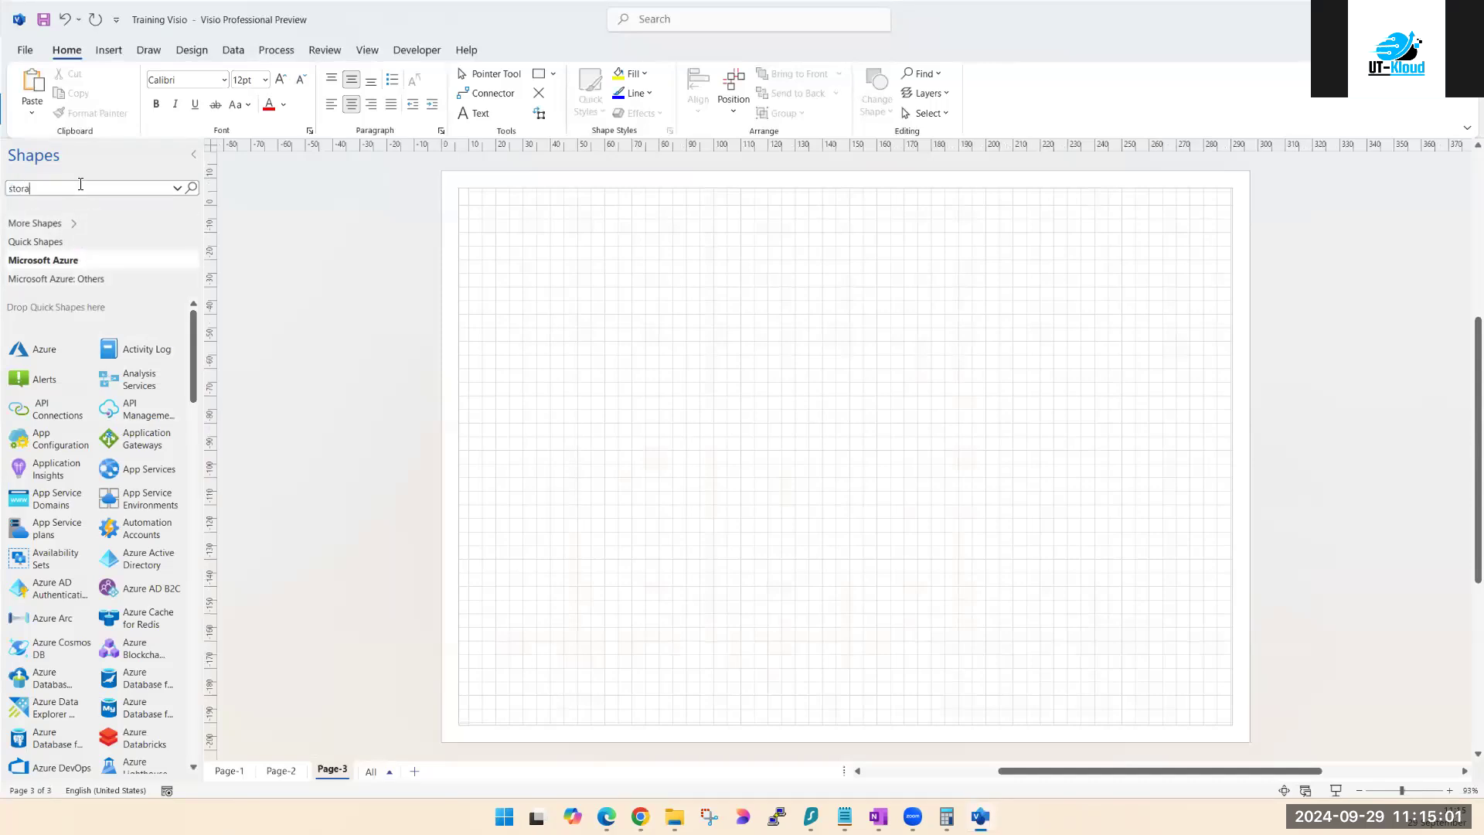
{"action": "key", "text": "Return"}
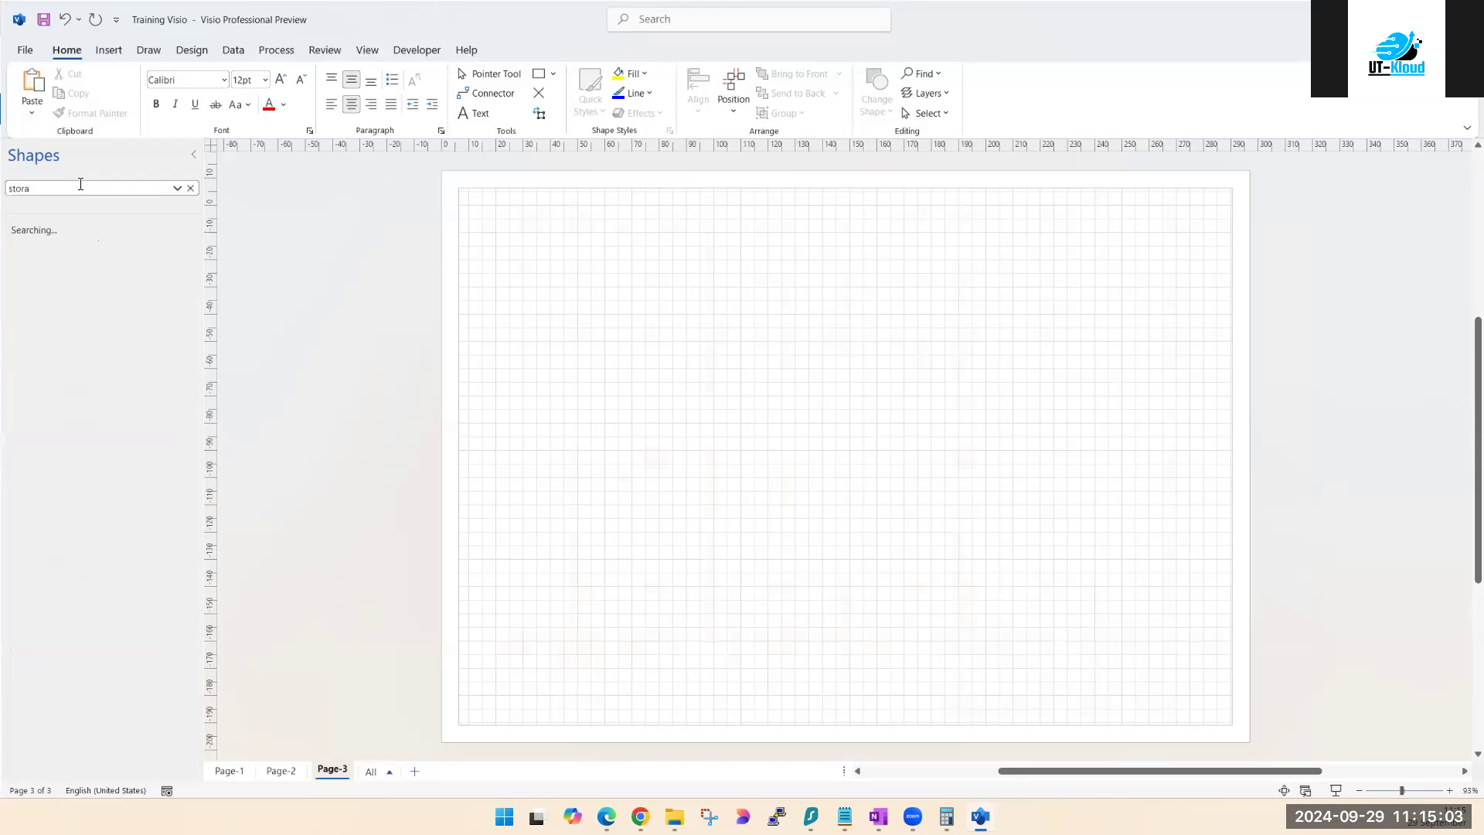
{"action": "left_click", "coordinate": [80, 184]}
{"action": "key", "text": "BackSpace"}
Step: Place a Storage Accounts shape from the Microsoft Azure stencil in the upper-right area of the page
{"action": "scroll", "coordinate": [93, 400], "scroll_direction": "down", "scroll_amount": 3}
{"action": "scroll", "coordinate": [95, 401], "scroll_direction": "down", "scroll_amount": 4}
{"action": "scroll", "coordinate": [94, 401], "scroll_direction": "down", "scroll_amount": 5}
{"action": "scroll", "coordinate": [95, 406], "scroll_direction": "down", "scroll_amount": 4}
{"action": "scroll", "coordinate": [98, 407], "scroll_direction": "down", "scroll_amount": 5}
{"action": "scroll", "coordinate": [97, 541], "scroll_direction": "down", "scroll_amount": 5}
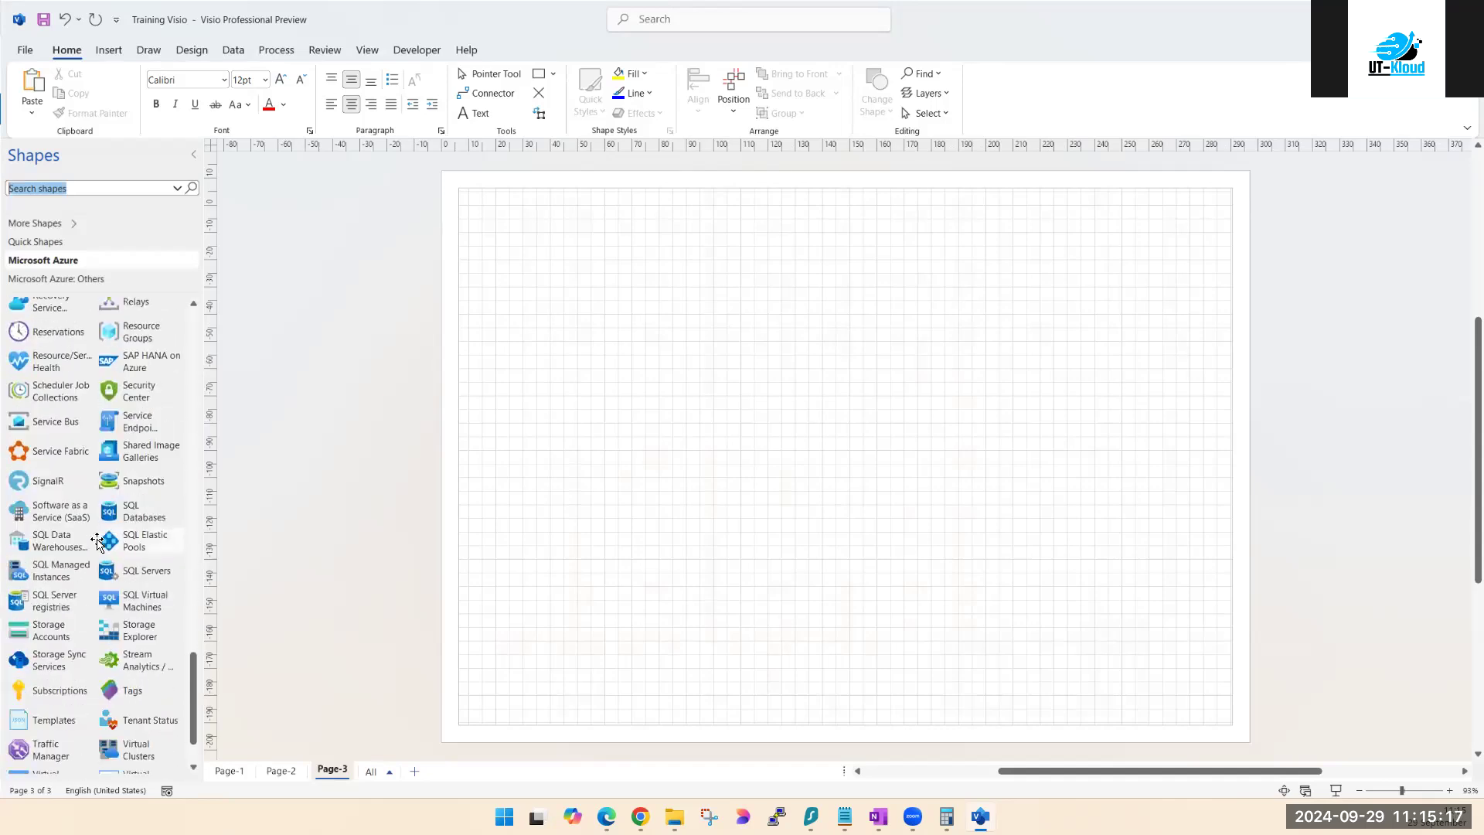
{"action": "left_click_drag", "start_coordinate": [18, 630], "coordinate": [982, 347]}
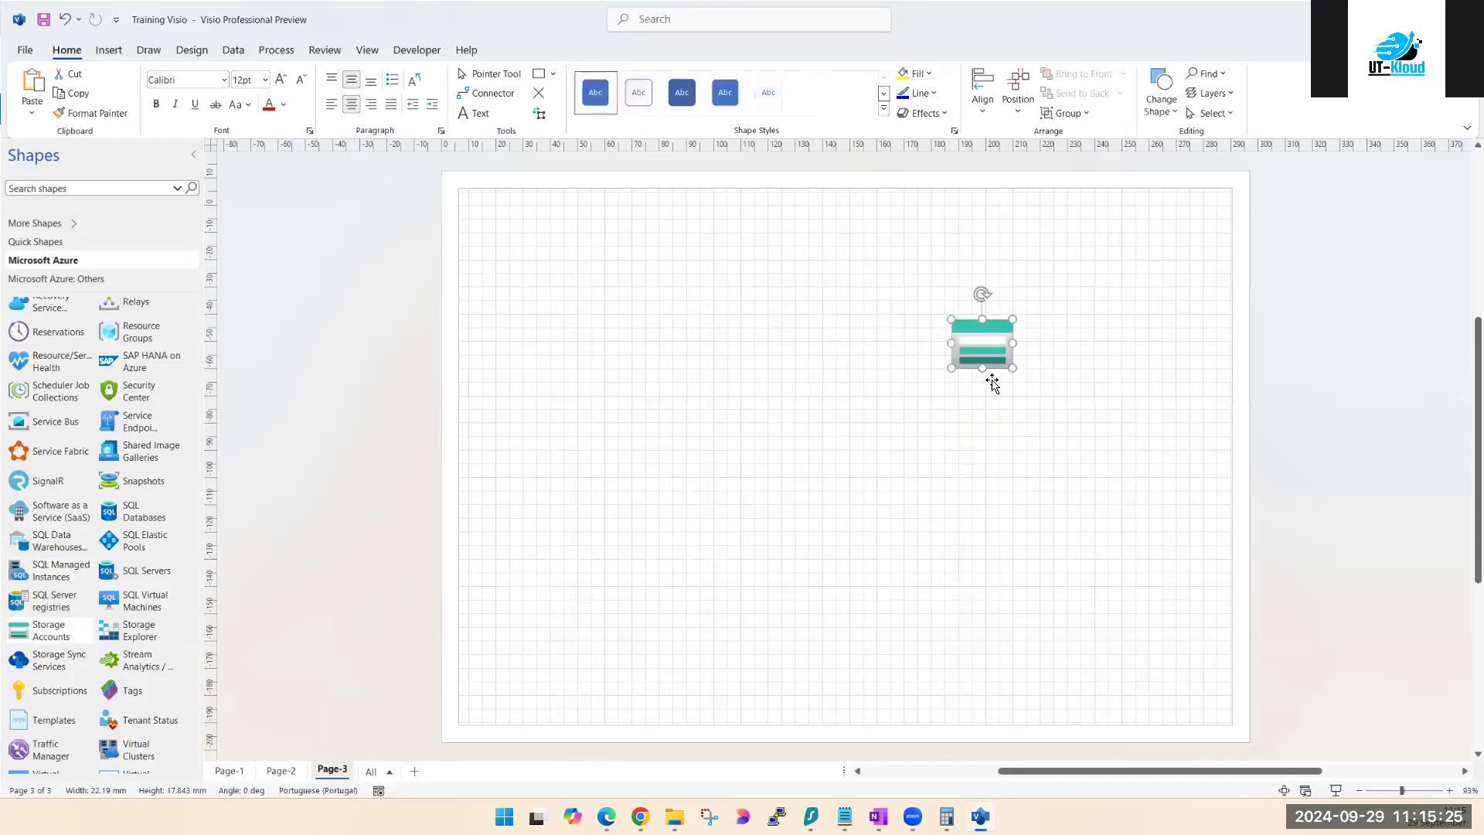
{"action": "left_click", "coordinate": [708, 464]}
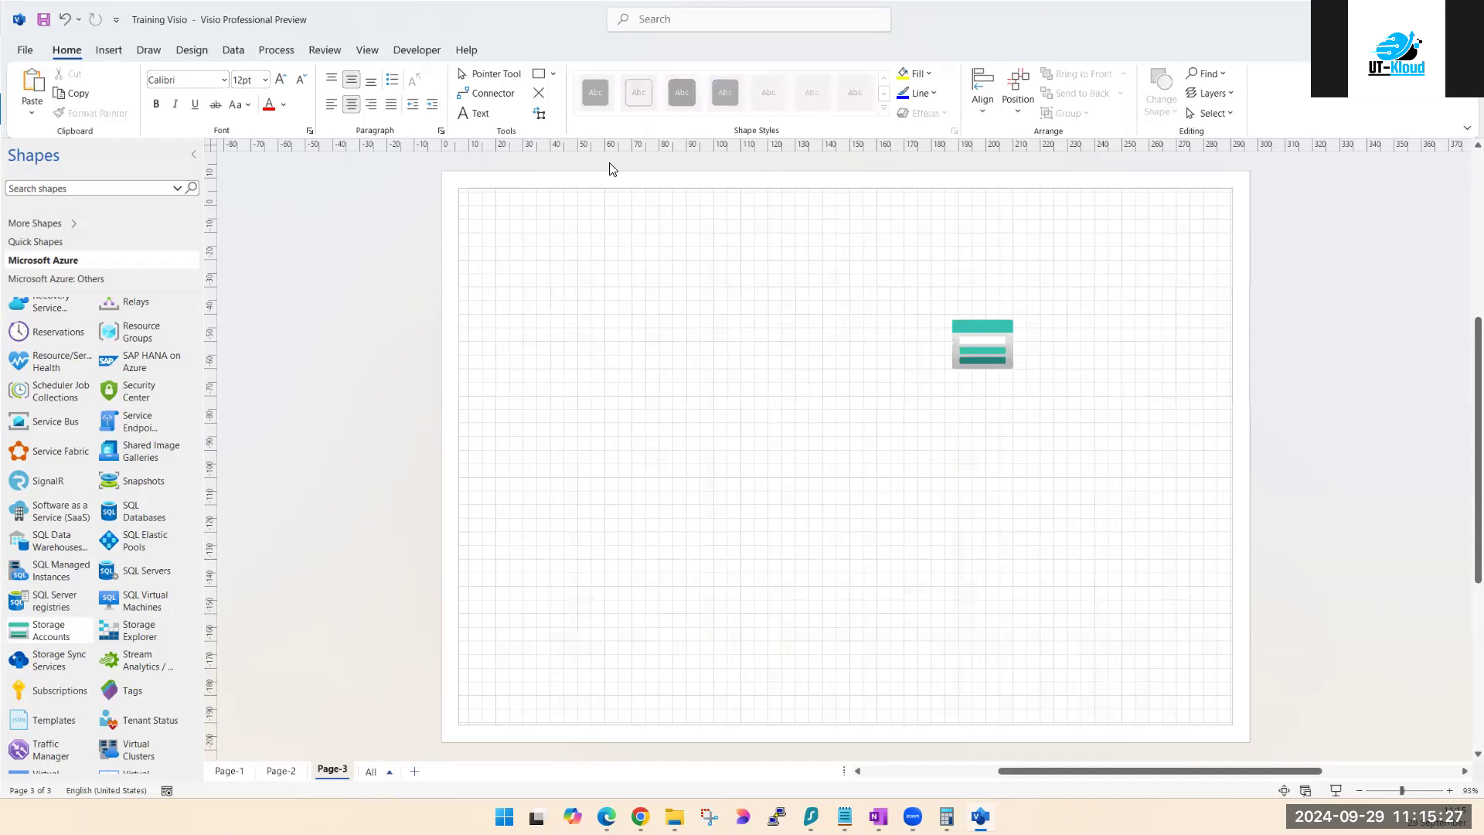
Step: Add the text label "Storage Account" directly below the storage account shape
{"action": "left_click", "coordinate": [1004, 337]}
{"action": "left_click", "coordinate": [475, 116]}
{"action": "left_click", "coordinate": [970, 367]}
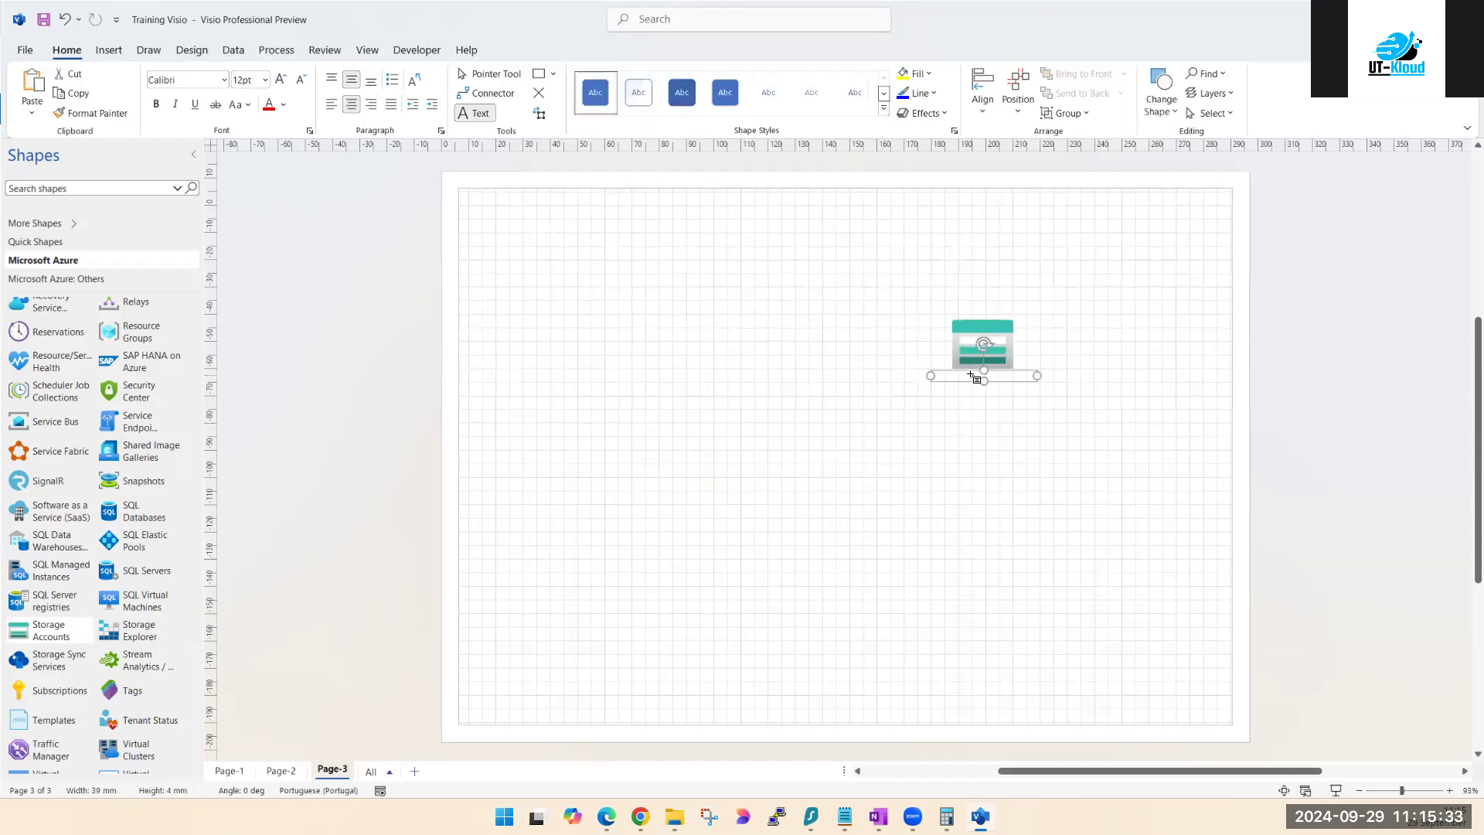
{"action": "type", "text": "St"}
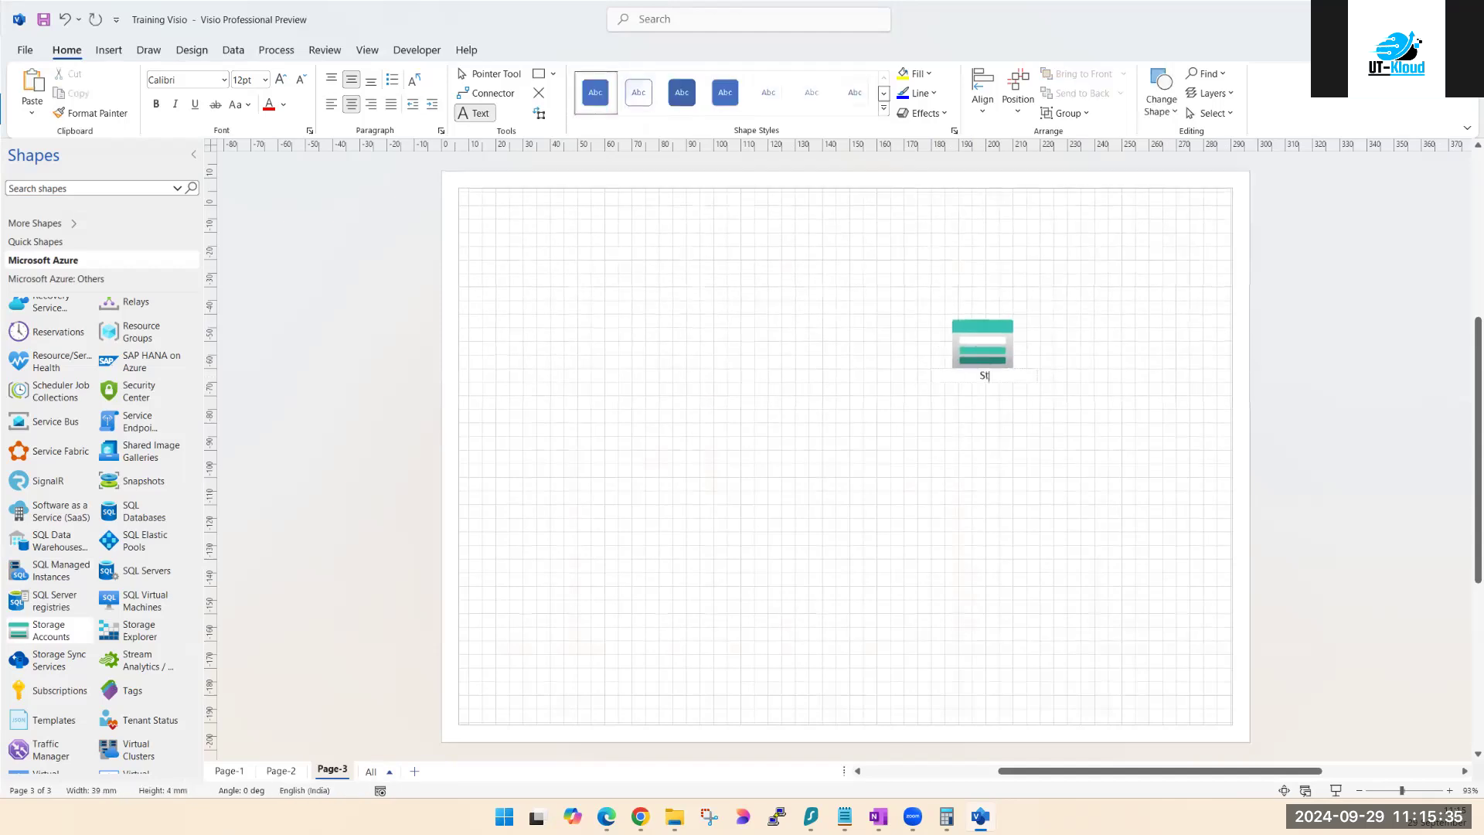
{"action": "type", "text": "orage Account"}
{"action": "left_click", "coordinate": [647, 613]}
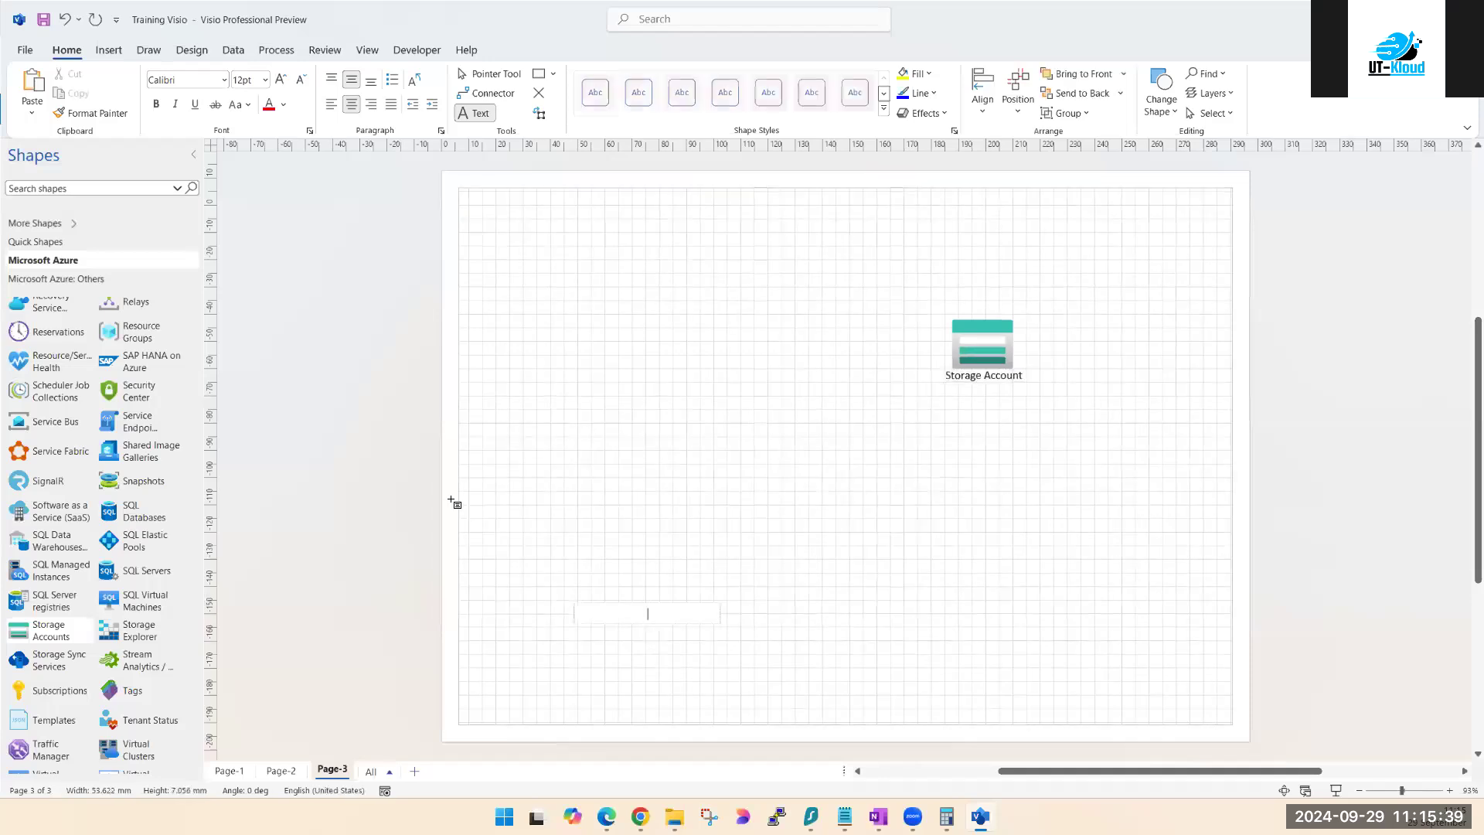
{"action": "left_click", "coordinate": [538, 94]}
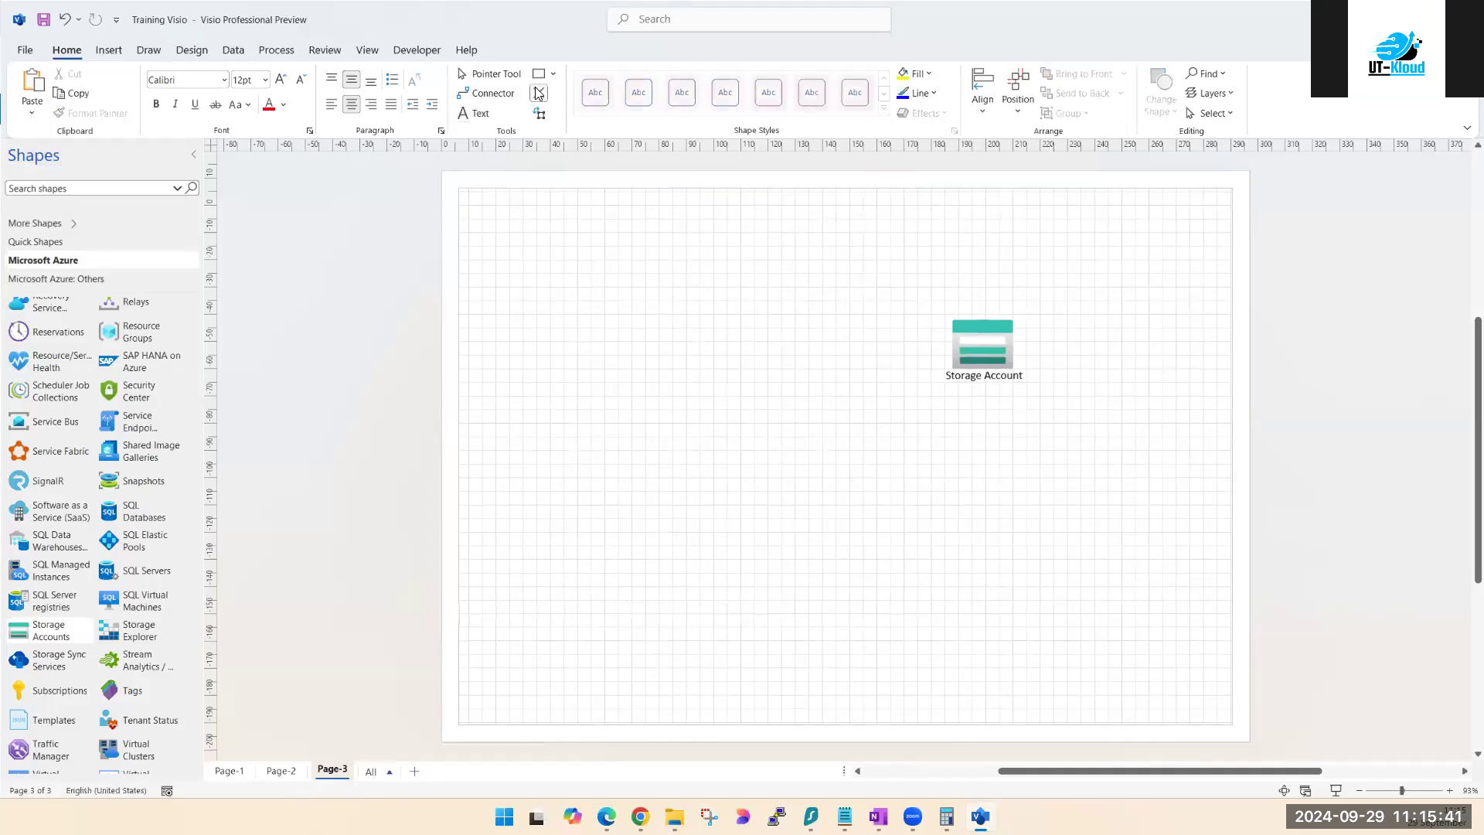
Step: Place a Virtual Machines shape from the Microsoft Azure stencil in the upper-left corner of the page
{"action": "scroll", "coordinate": [70, 631], "scroll_direction": "up", "scroll_amount": 5}
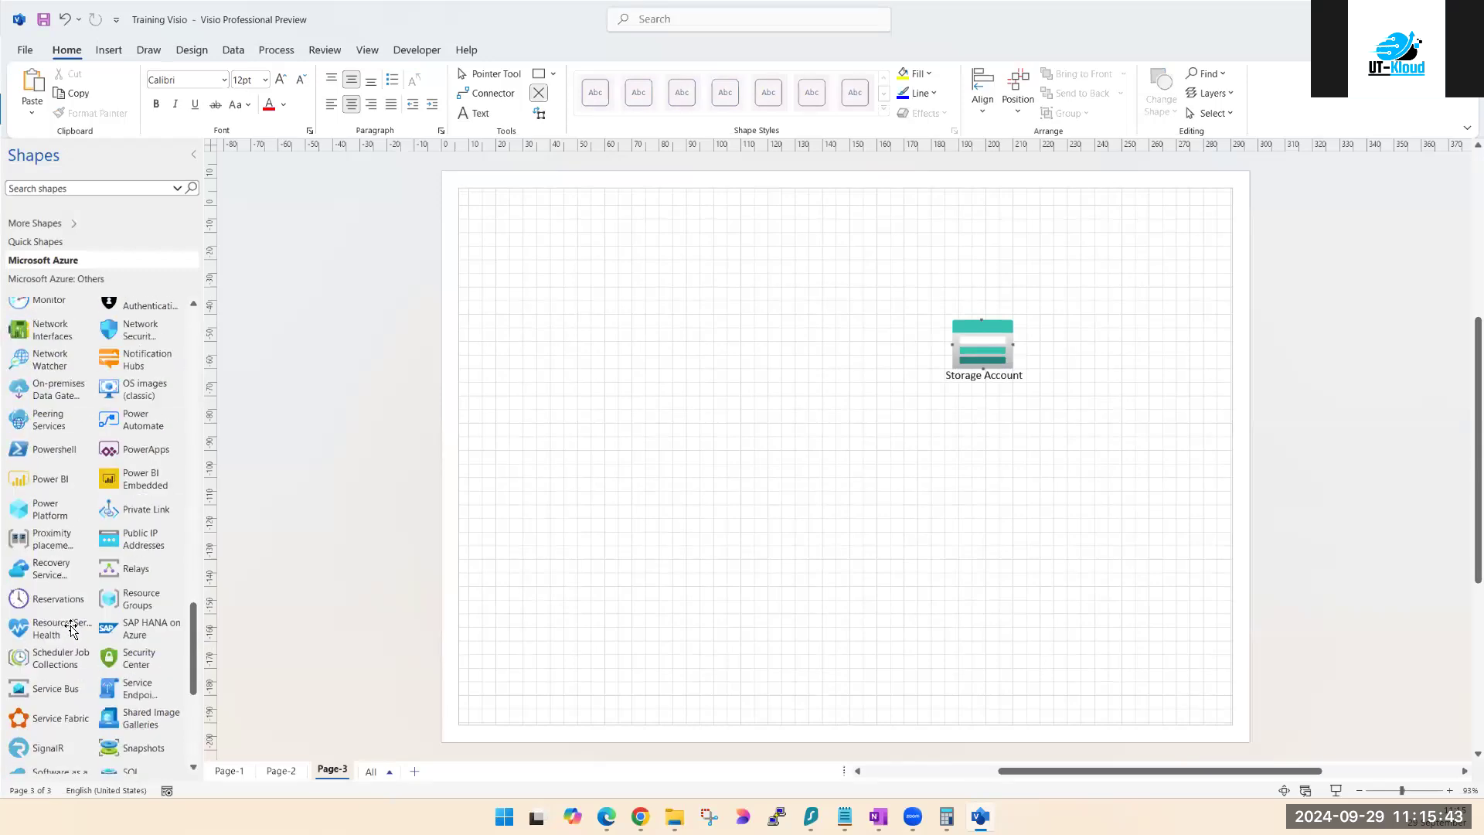
{"action": "scroll", "coordinate": [71, 629], "scroll_direction": "up", "scroll_amount": 5}
{"action": "scroll", "coordinate": [70, 630], "scroll_direction": "up", "scroll_amount": 10}
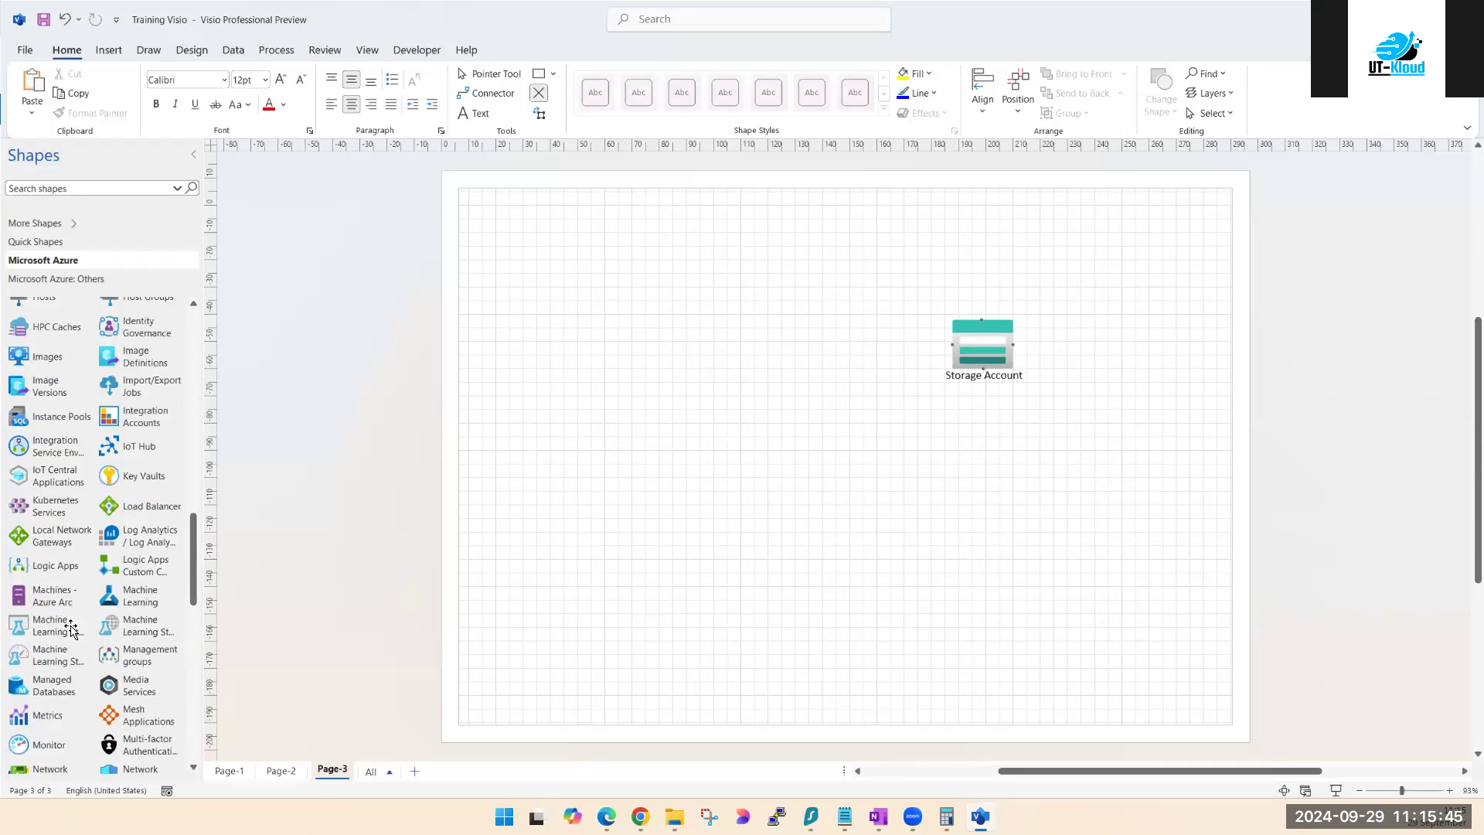
{"action": "scroll", "coordinate": [71, 630], "scroll_direction": "up", "scroll_amount": 5}
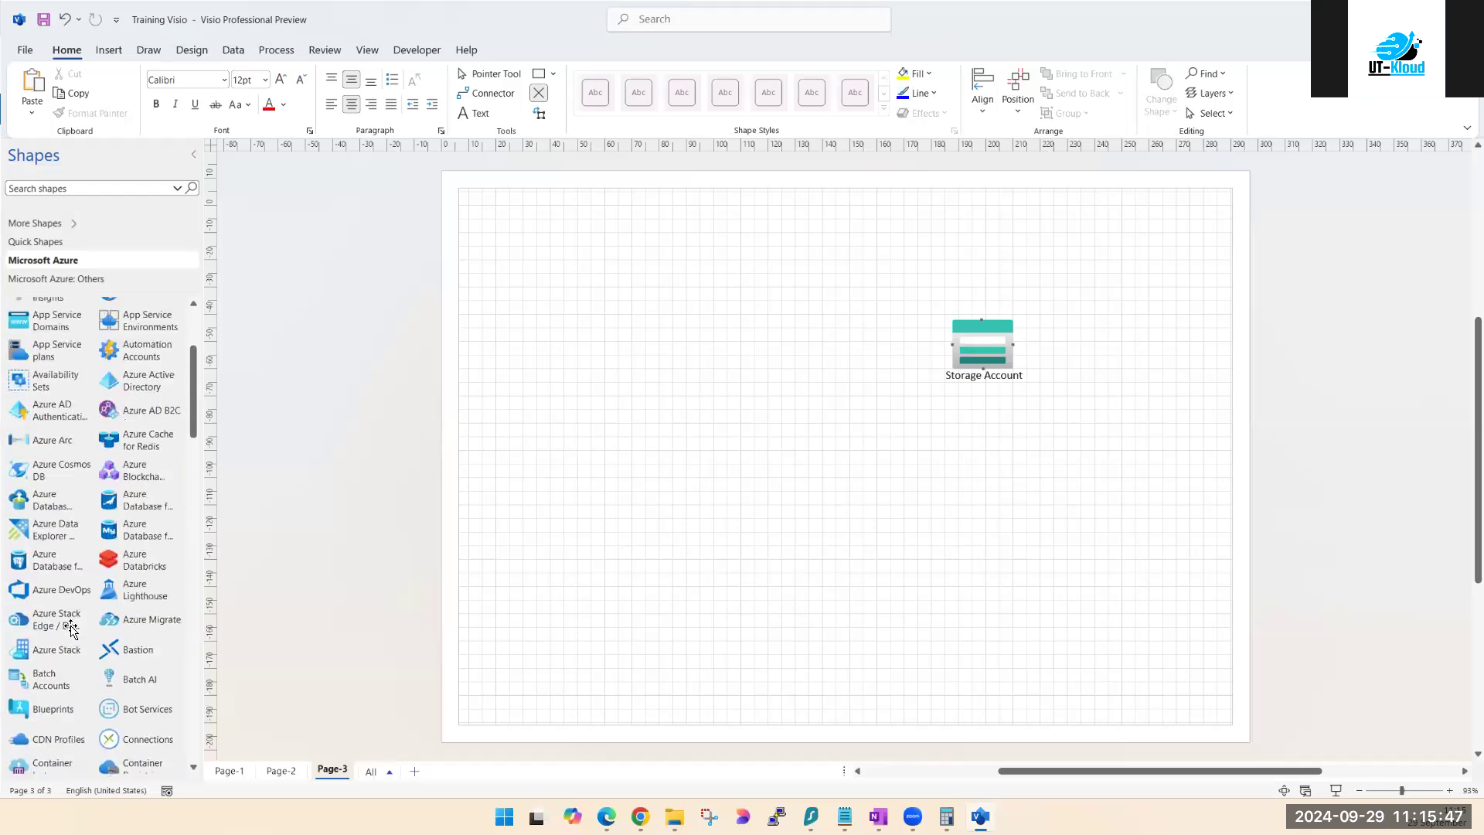
{"action": "scroll", "coordinate": [78, 488], "scroll_direction": "down", "scroll_amount": 7}
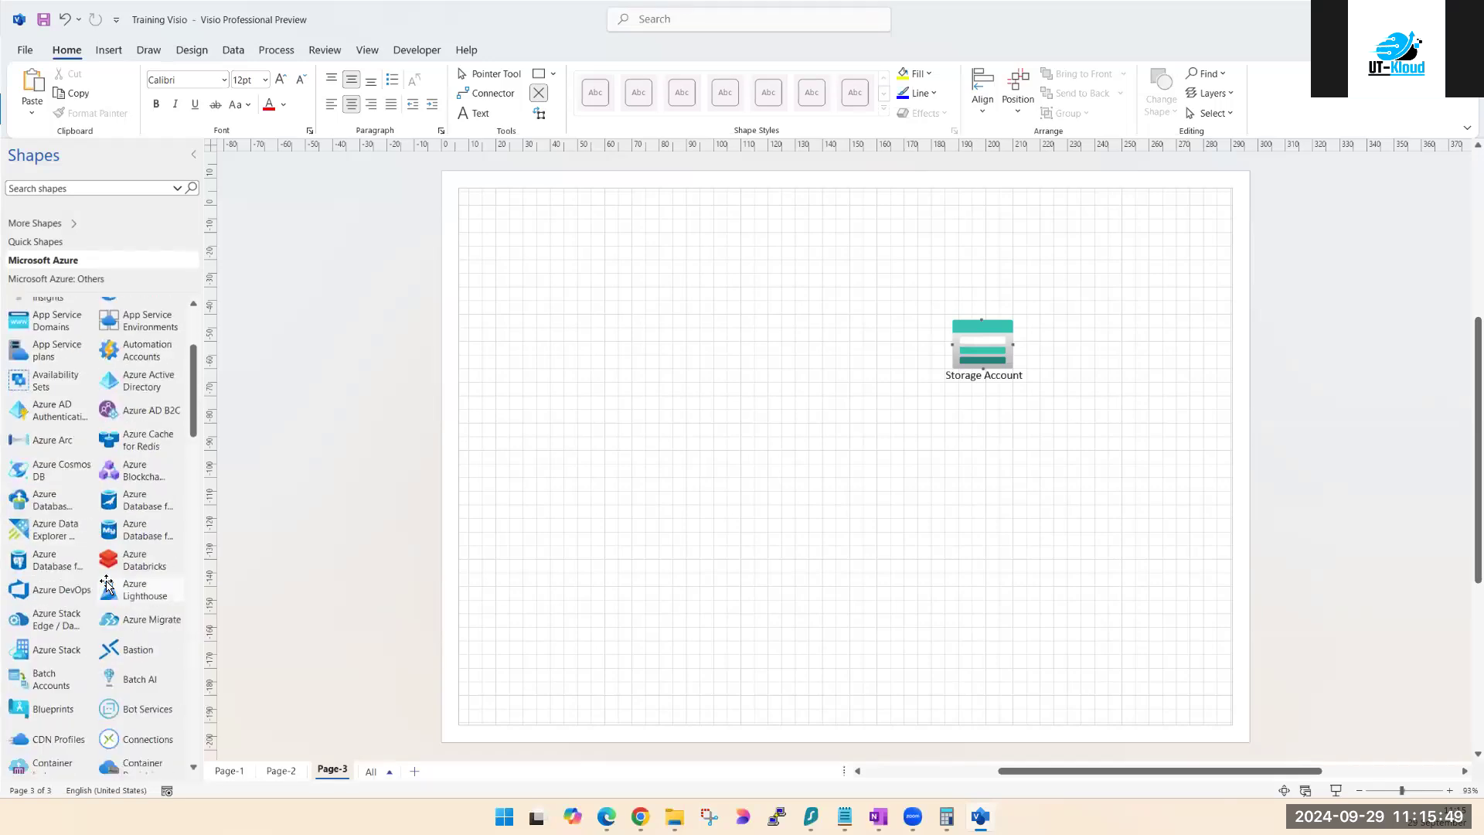
{"action": "scroll", "coordinate": [112, 554], "scroll_direction": "down", "scroll_amount": 8}
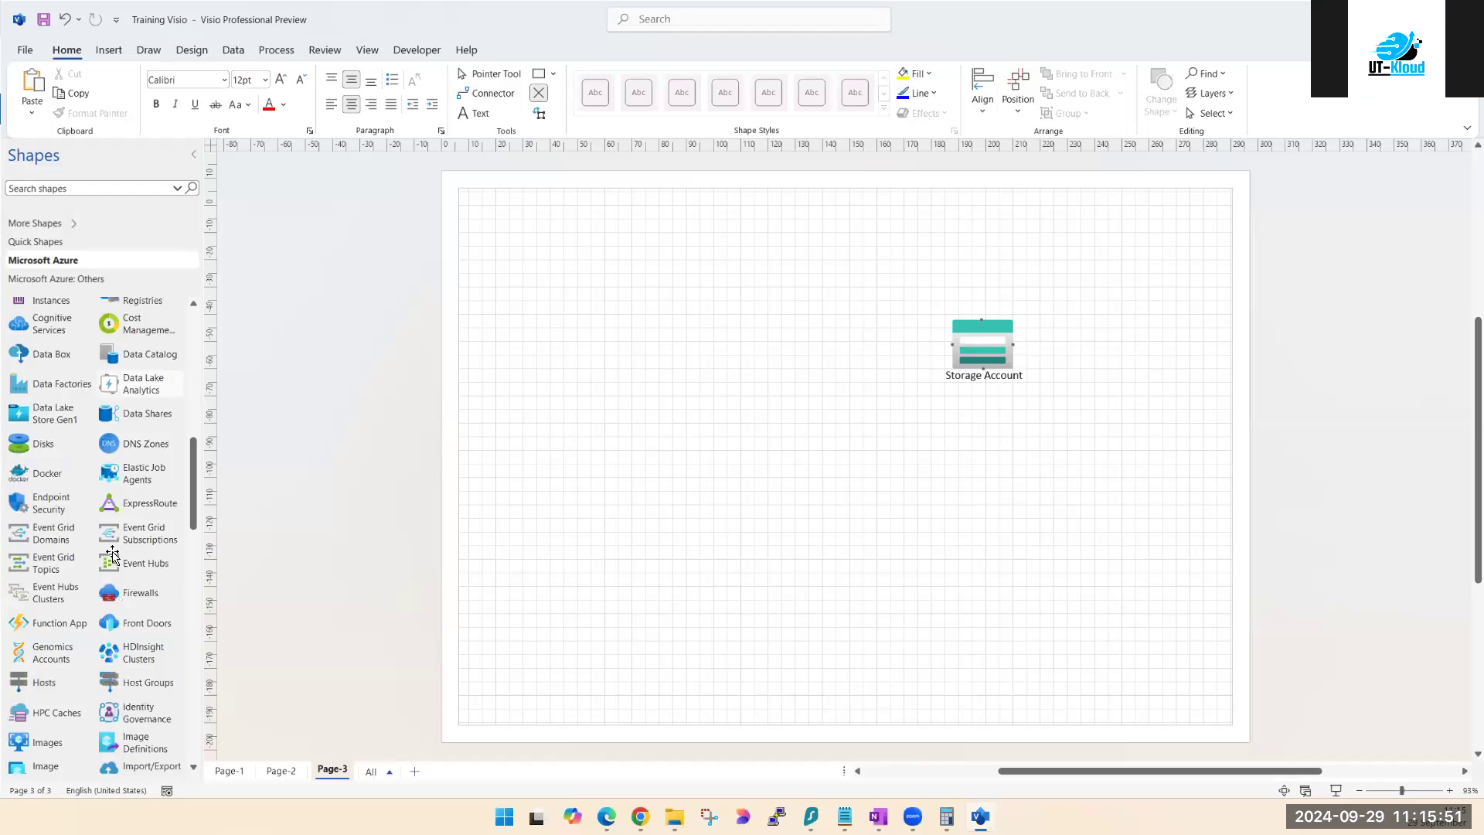
{"action": "scroll", "coordinate": [112, 555], "scroll_direction": "down", "scroll_amount": 5}
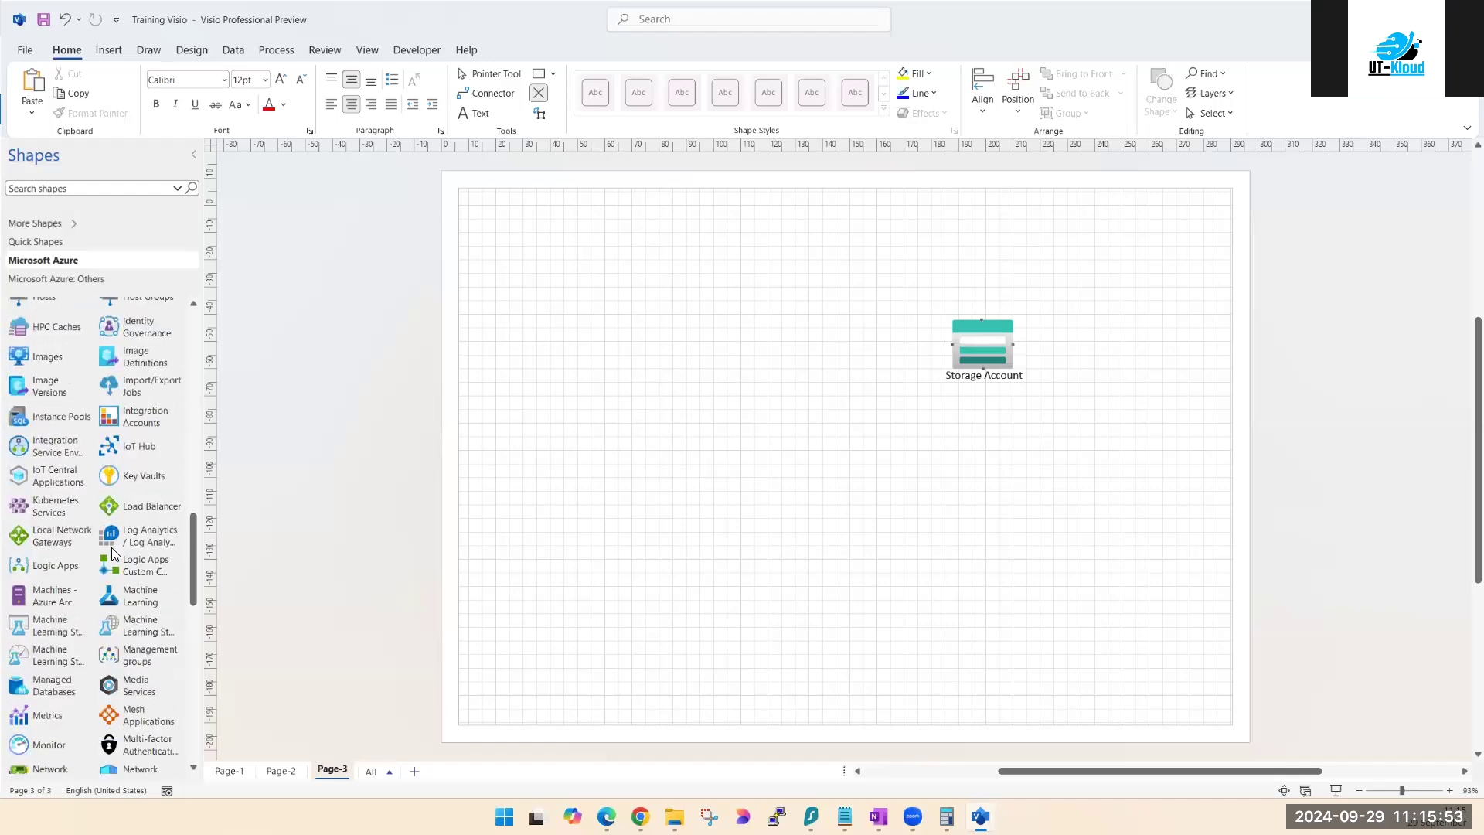
{"action": "scroll", "coordinate": [112, 554], "scroll_direction": "down", "scroll_amount": 1}
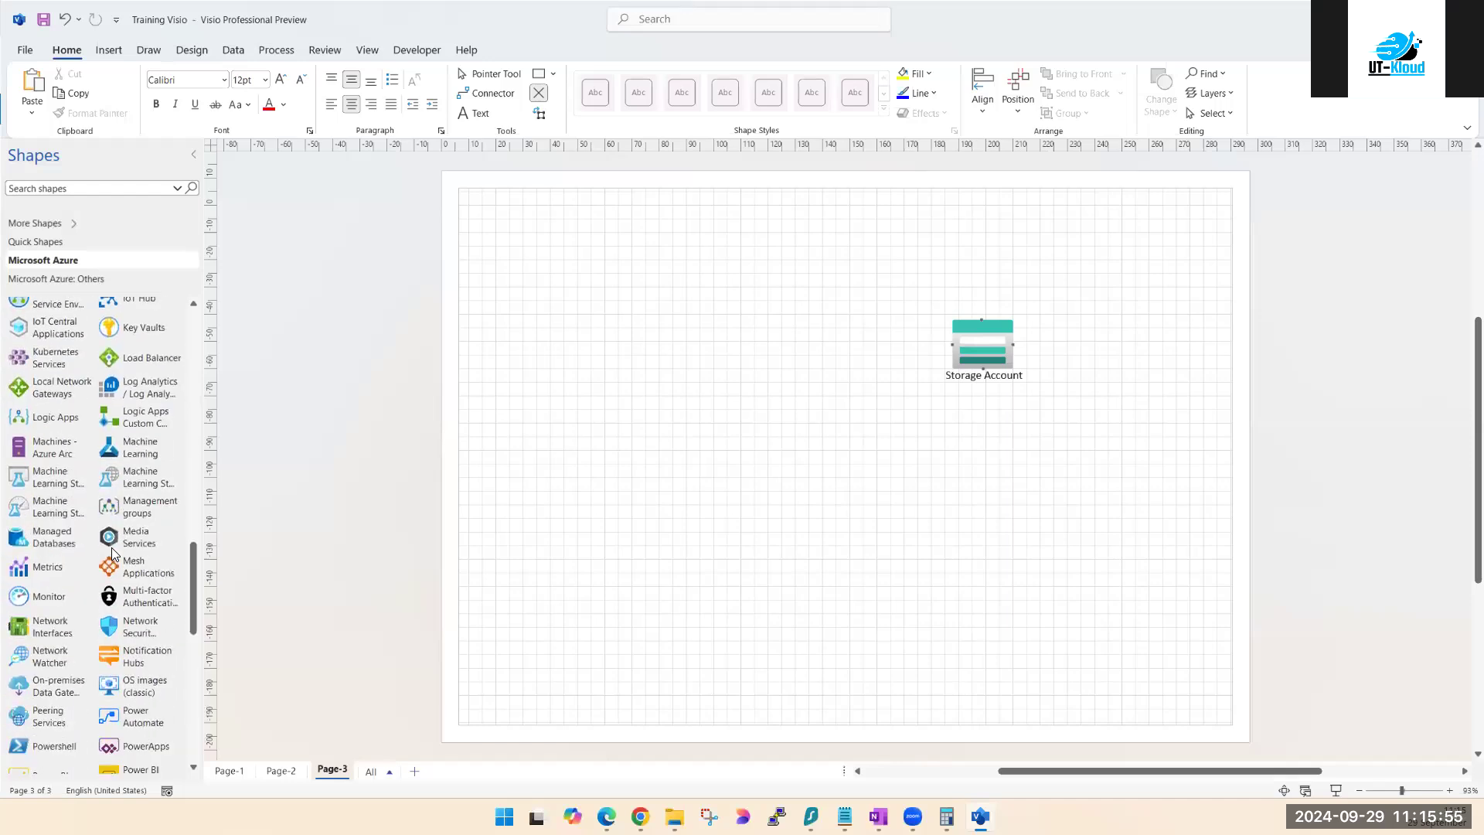
{"action": "scroll", "coordinate": [112, 555], "scroll_direction": "down", "scroll_amount": 2}
{"action": "scroll", "coordinate": [112, 555], "scroll_direction": "down", "scroll_amount": 3}
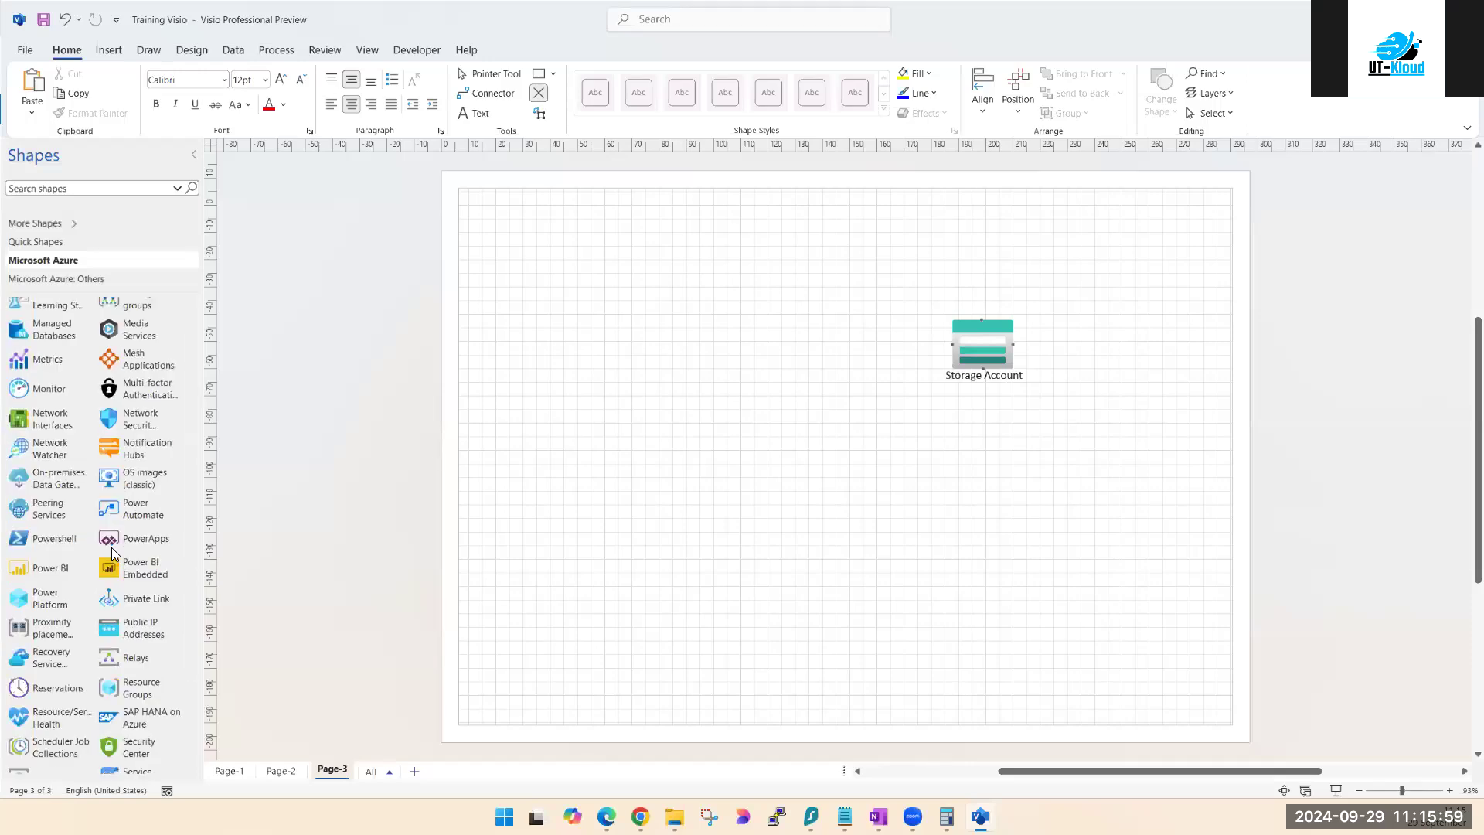
{"action": "scroll", "coordinate": [112, 555], "scroll_direction": "down", "scroll_amount": 7}
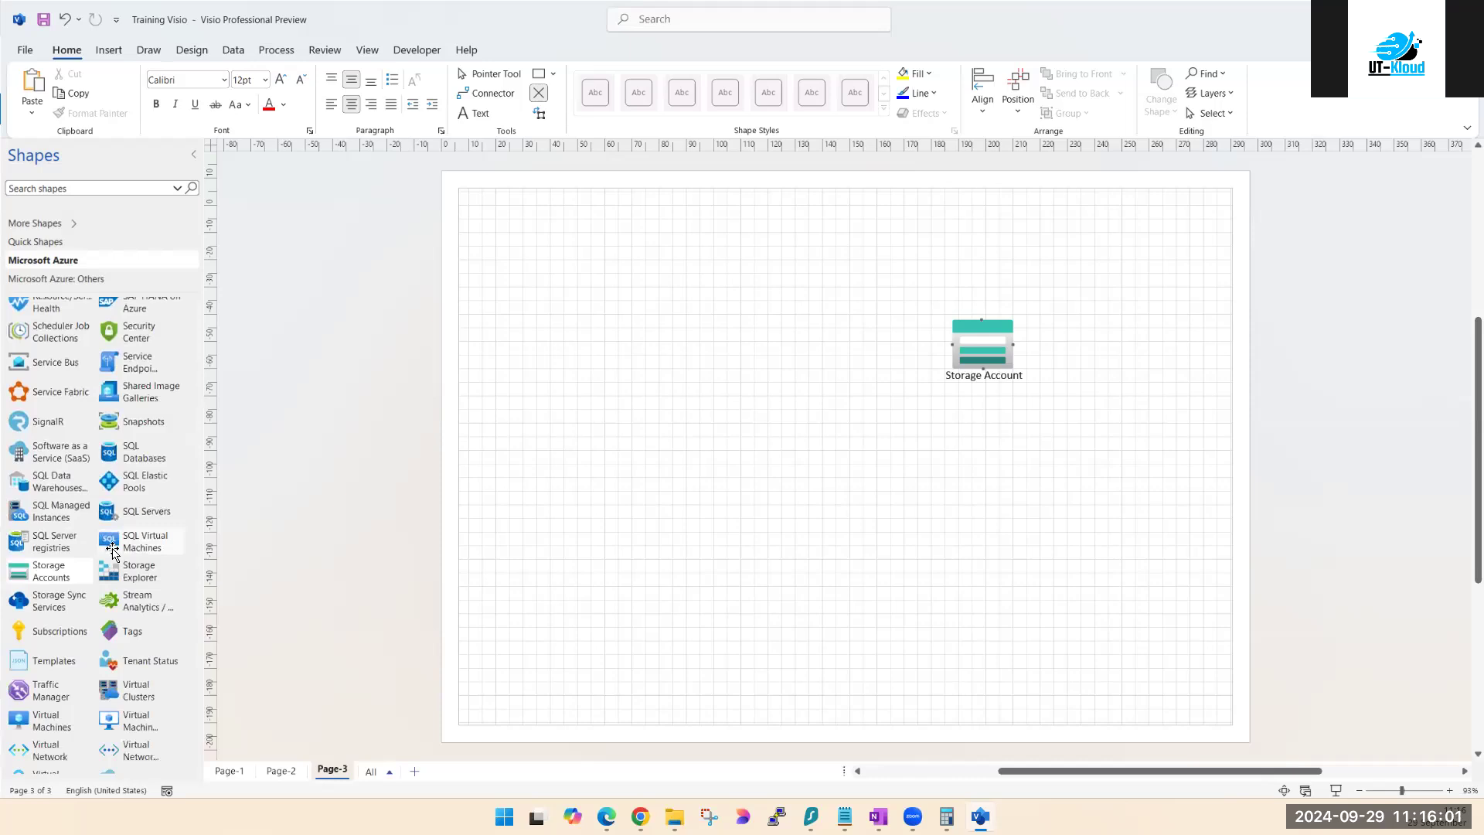
{"action": "left_click_drag", "start_coordinate": [19, 721], "coordinate": [523, 395]}
{"action": "left_click_drag", "start_coordinate": [564, 327], "coordinate": [517, 260]}
Step: Place a second Virtual Machines shape near the page's lower centre, with a Virtual Network shape just above and to its right
{"action": "left_click_drag", "start_coordinate": [18, 726], "coordinate": [759, 645]}
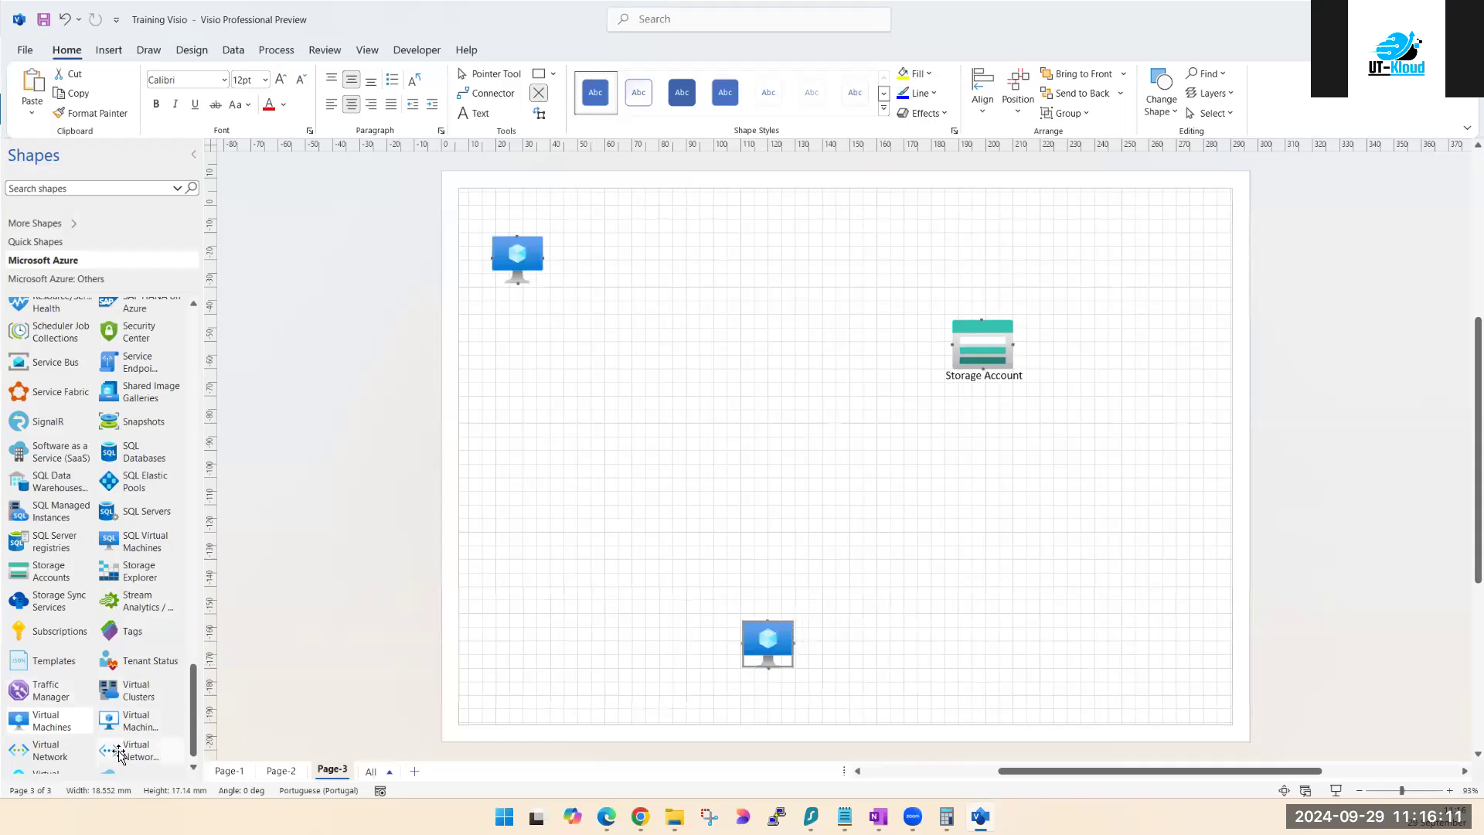
{"action": "scroll", "coordinate": [112, 741], "scroll_direction": "down", "scroll_amount": 1}
{"action": "left_click_drag", "start_coordinate": [39, 725], "coordinate": [791, 545]}
{"action": "left_click_drag", "start_coordinate": [767, 643], "coordinate": [727, 610]}
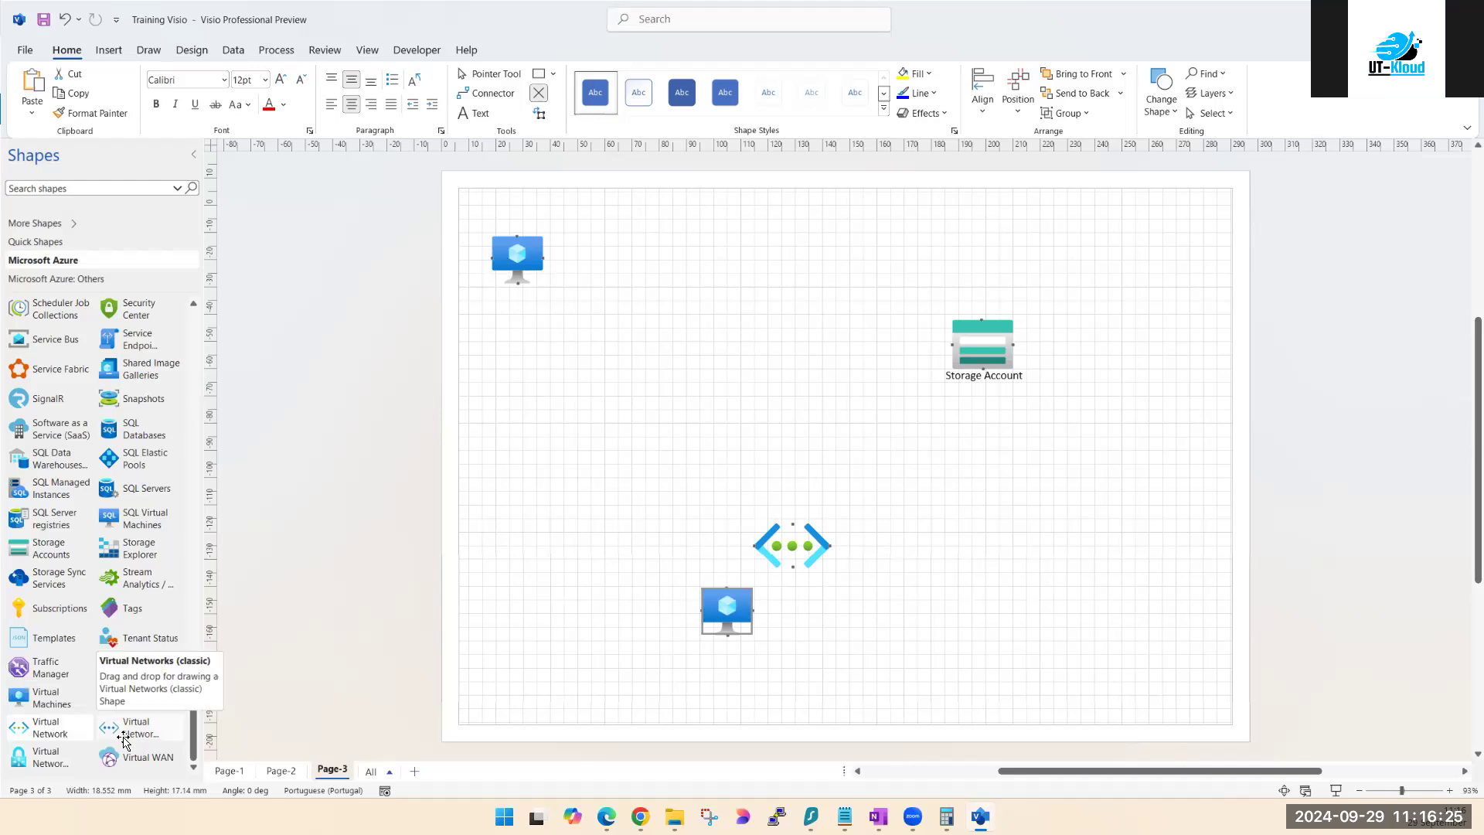
Step: Label the upper-left virtual machine "External Users on Public Internet"
{"action": "left_click", "coordinate": [549, 504]}
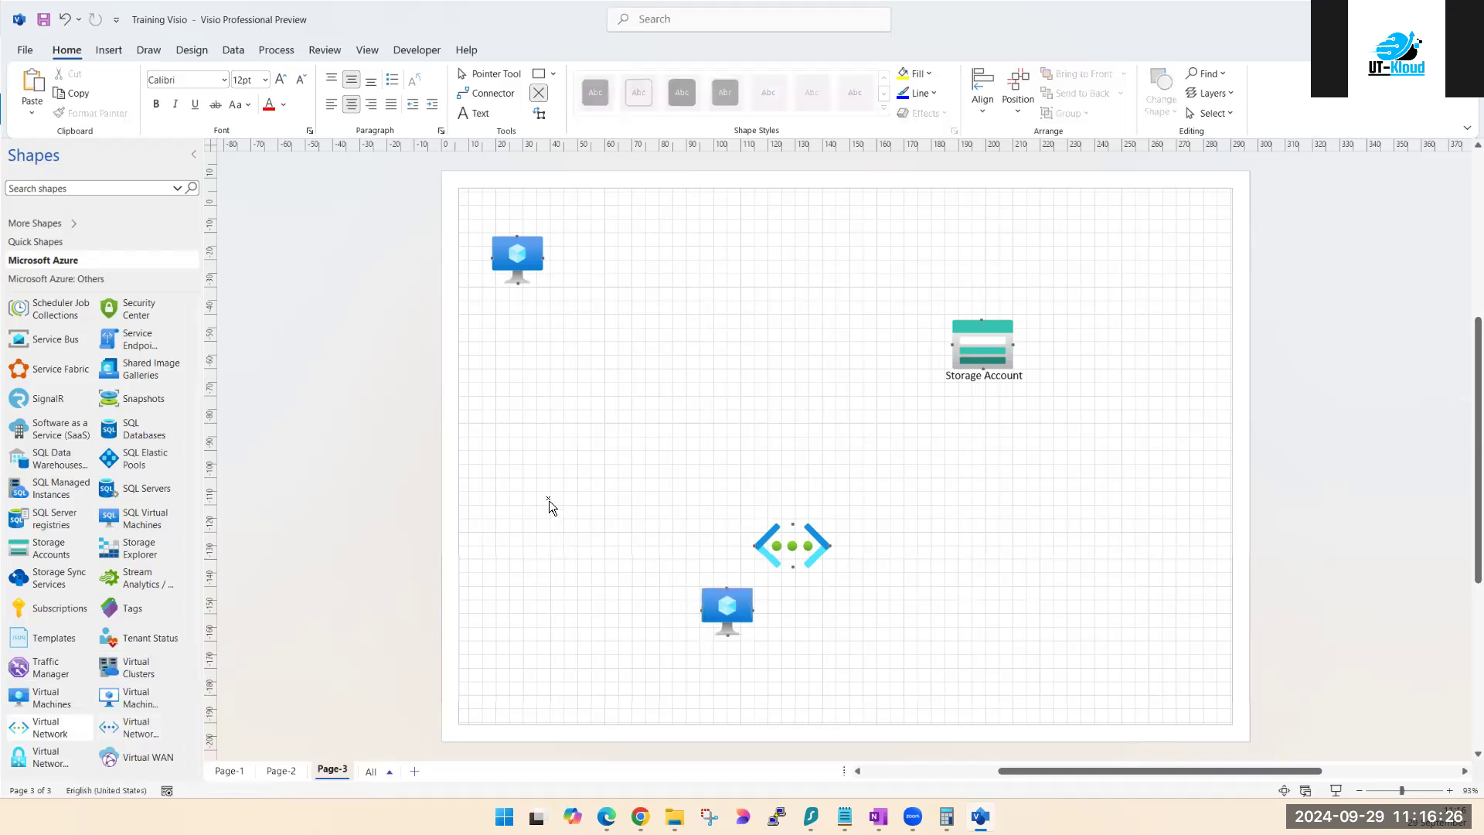
{"action": "left_click", "coordinate": [519, 283]}
{"action": "left_click", "coordinate": [477, 113]}
{"action": "left_click", "coordinate": [516, 286]}
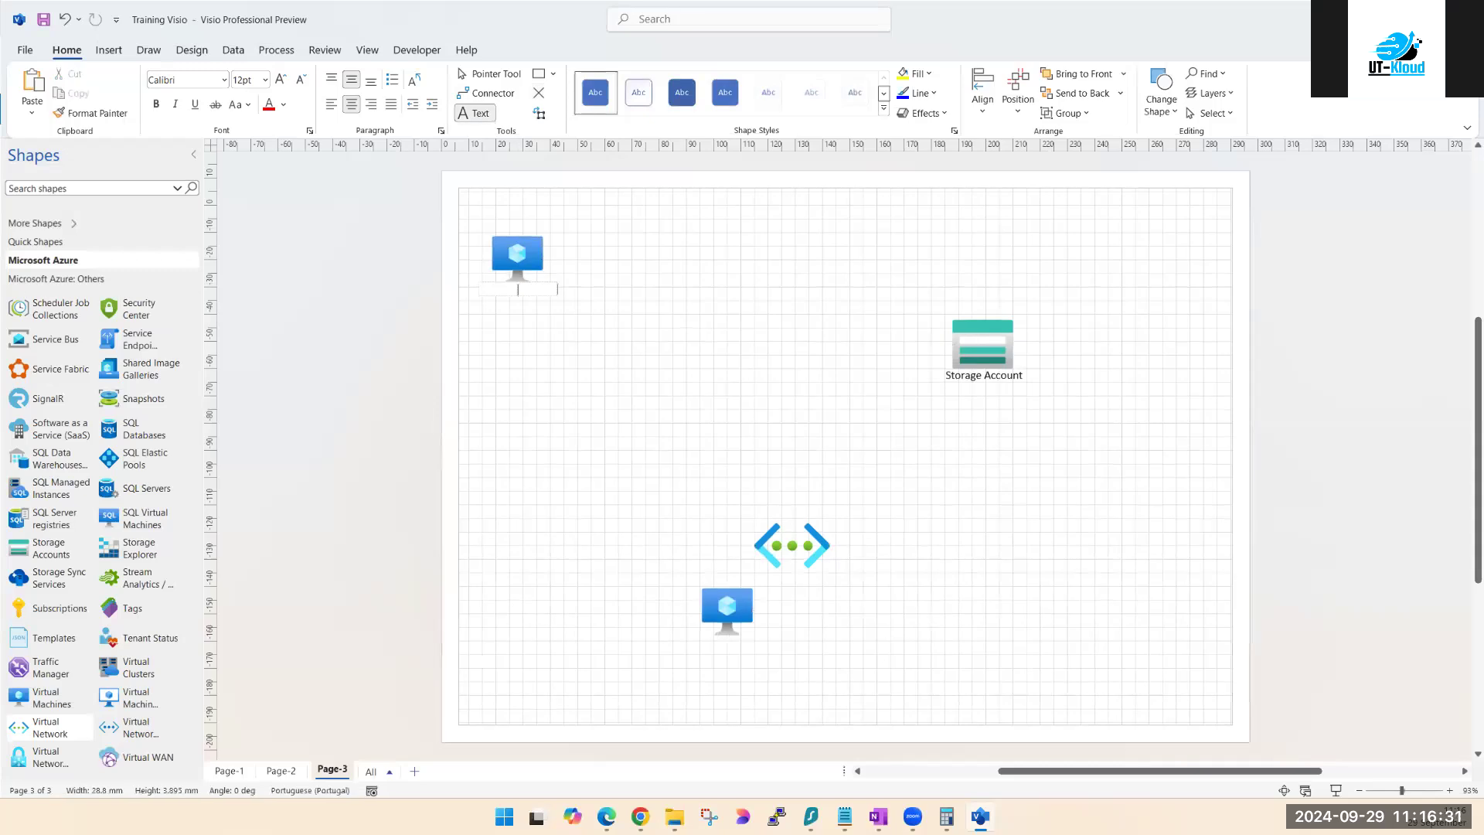
{"action": "key", "text": "alt+shift"}
{"action": "type", "text": "External Users on"}
{"action": "type", "text": "blic"}
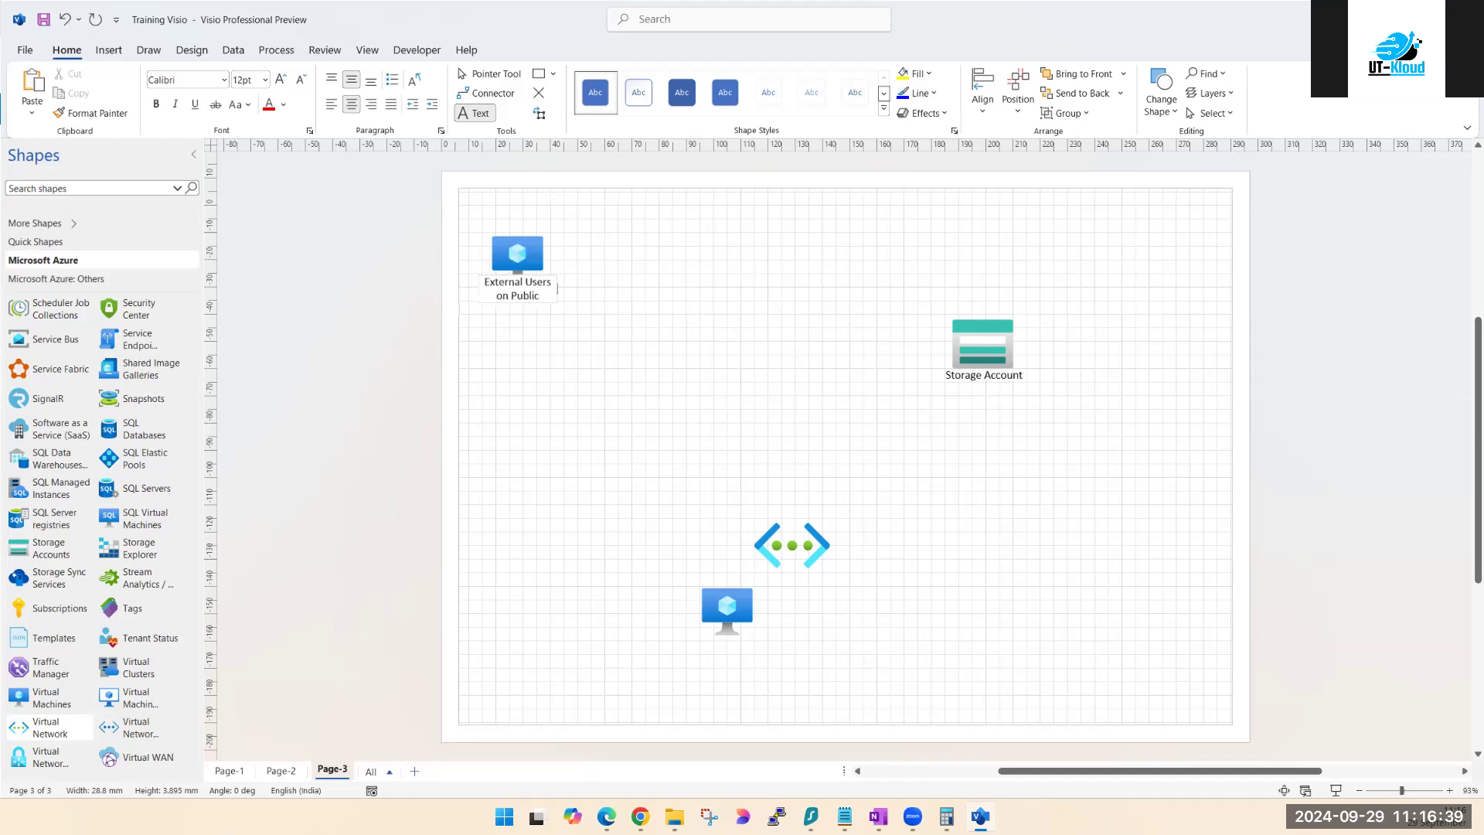
{"action": "type", "text": " Internet"}
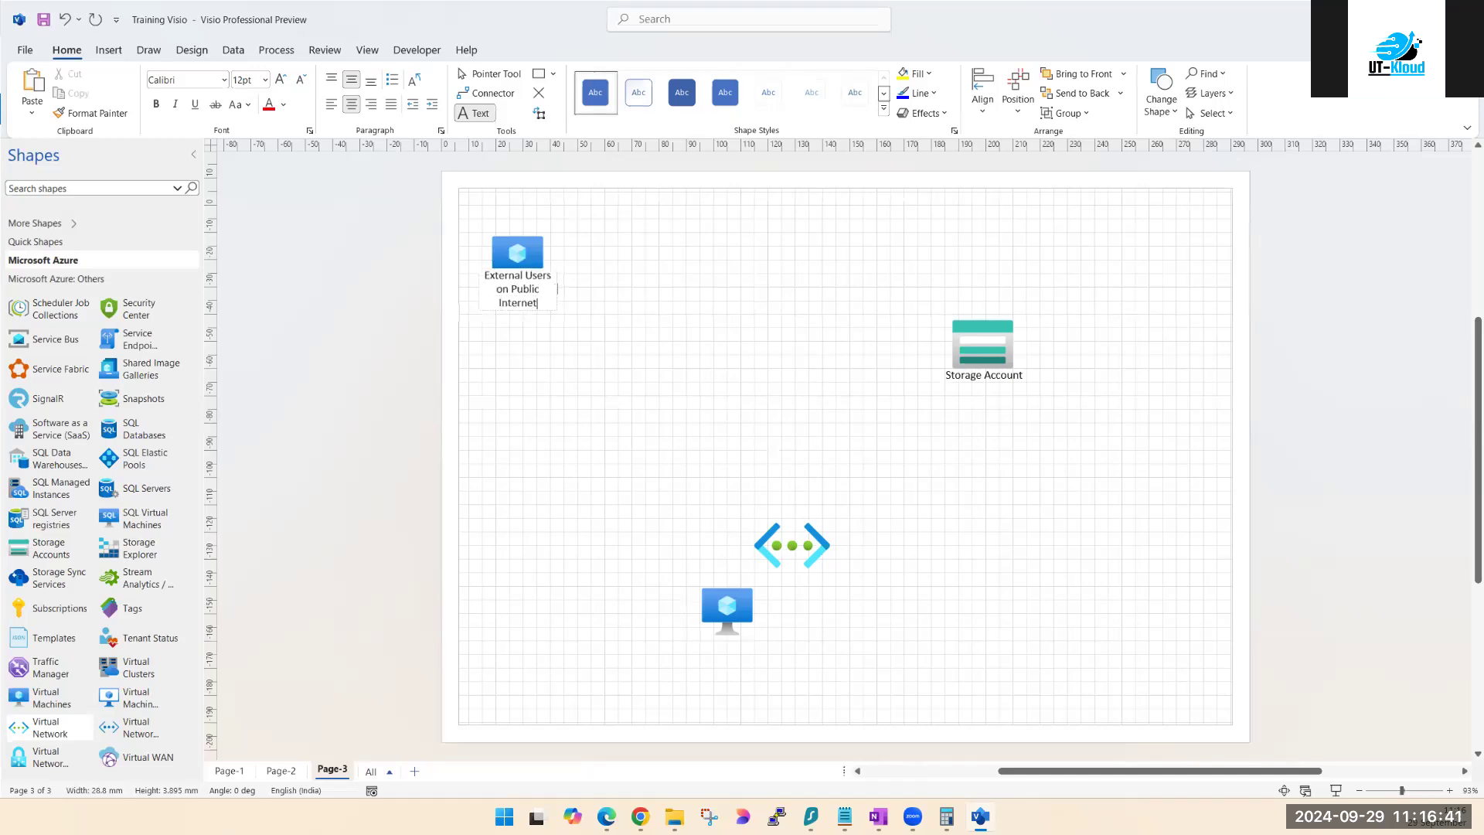
{"action": "left_click", "coordinate": [622, 571]}
Step: Label the lower virtual machine "Internal VMs in a VNET"
{"action": "double_click", "coordinate": [734, 626]}
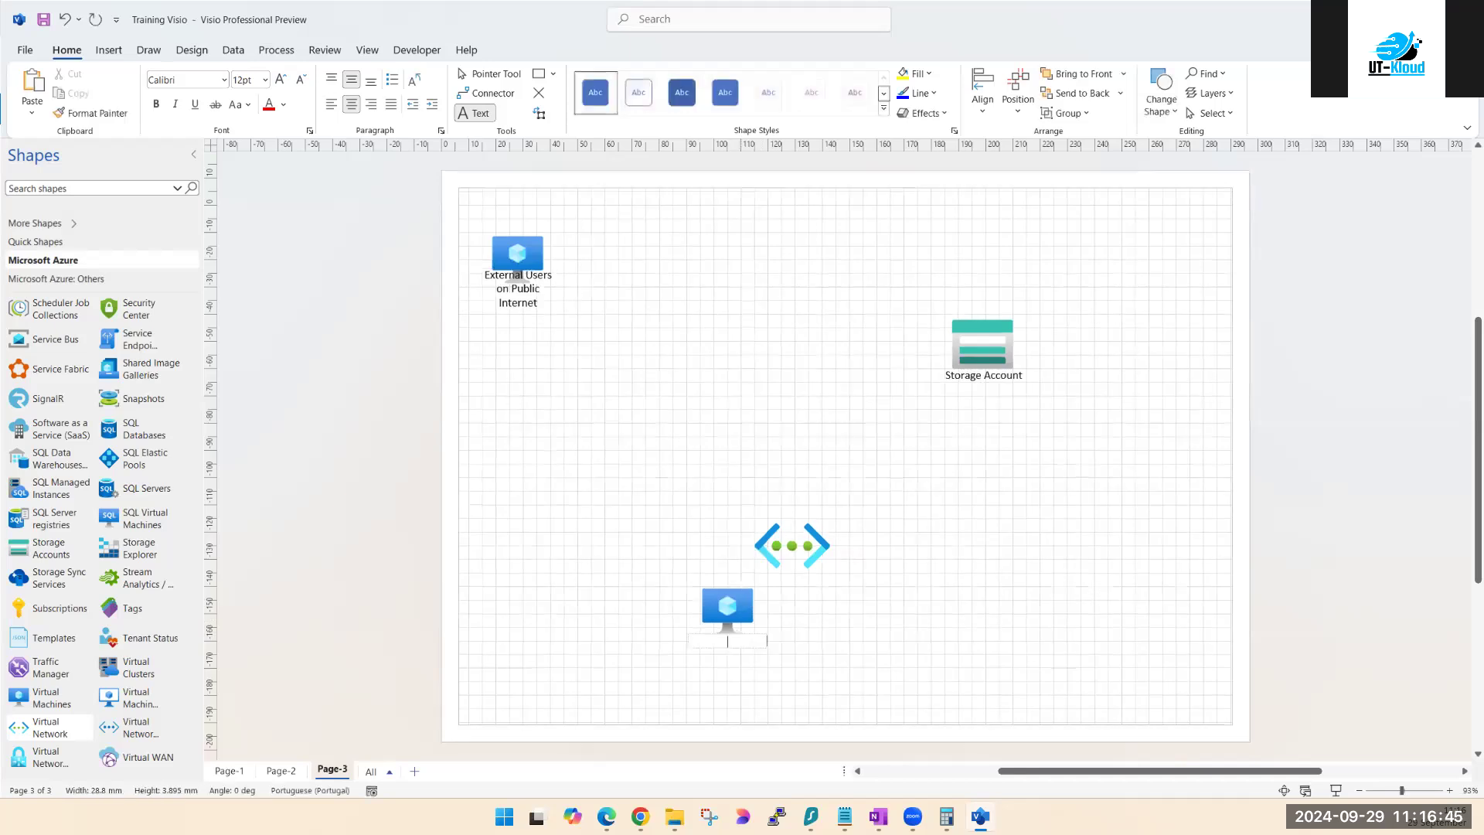
{"action": "type", "text": "INter"}
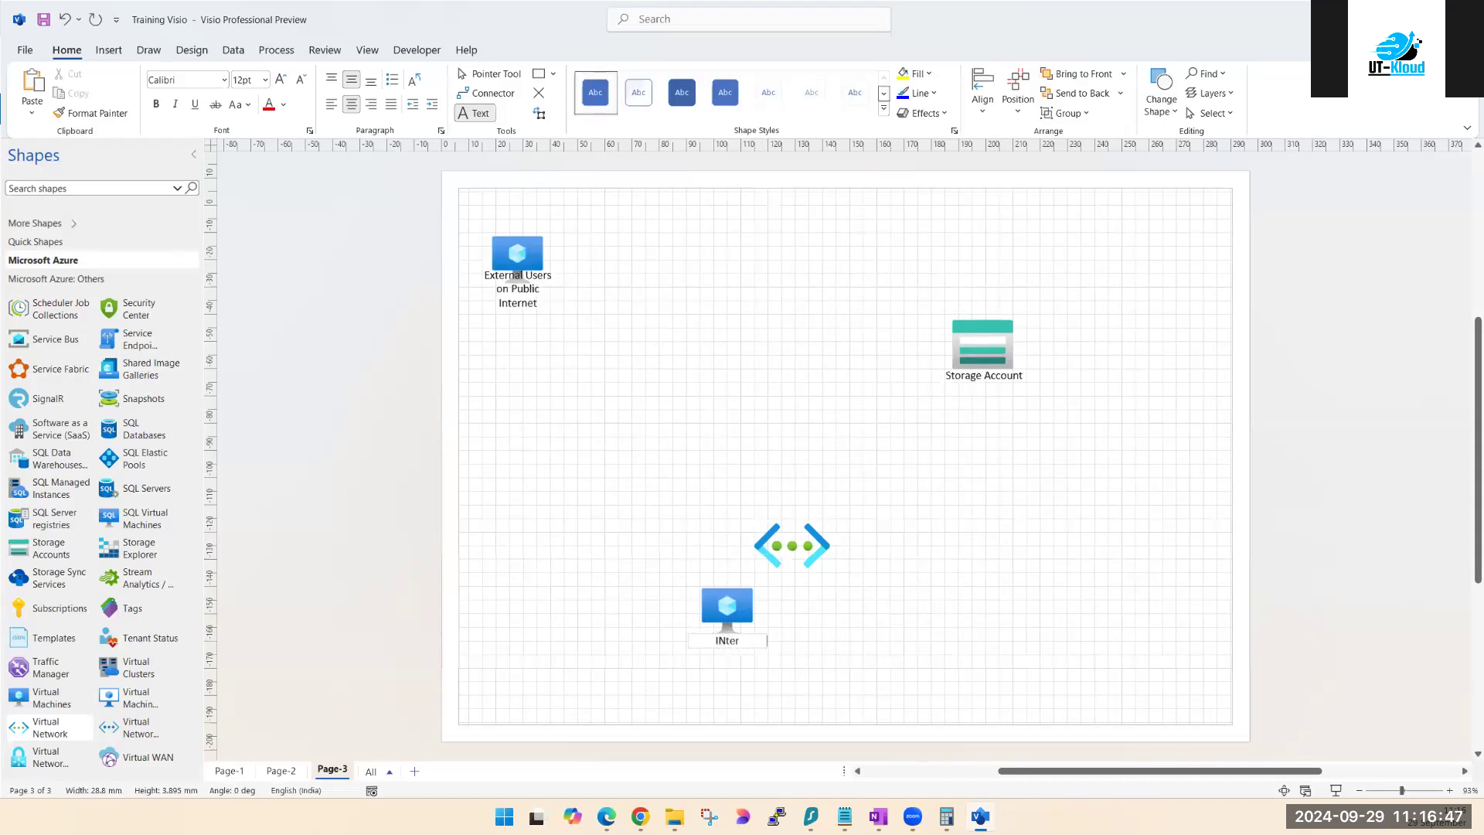
{"action": "type", "text": "nal VMs in a VNET"}
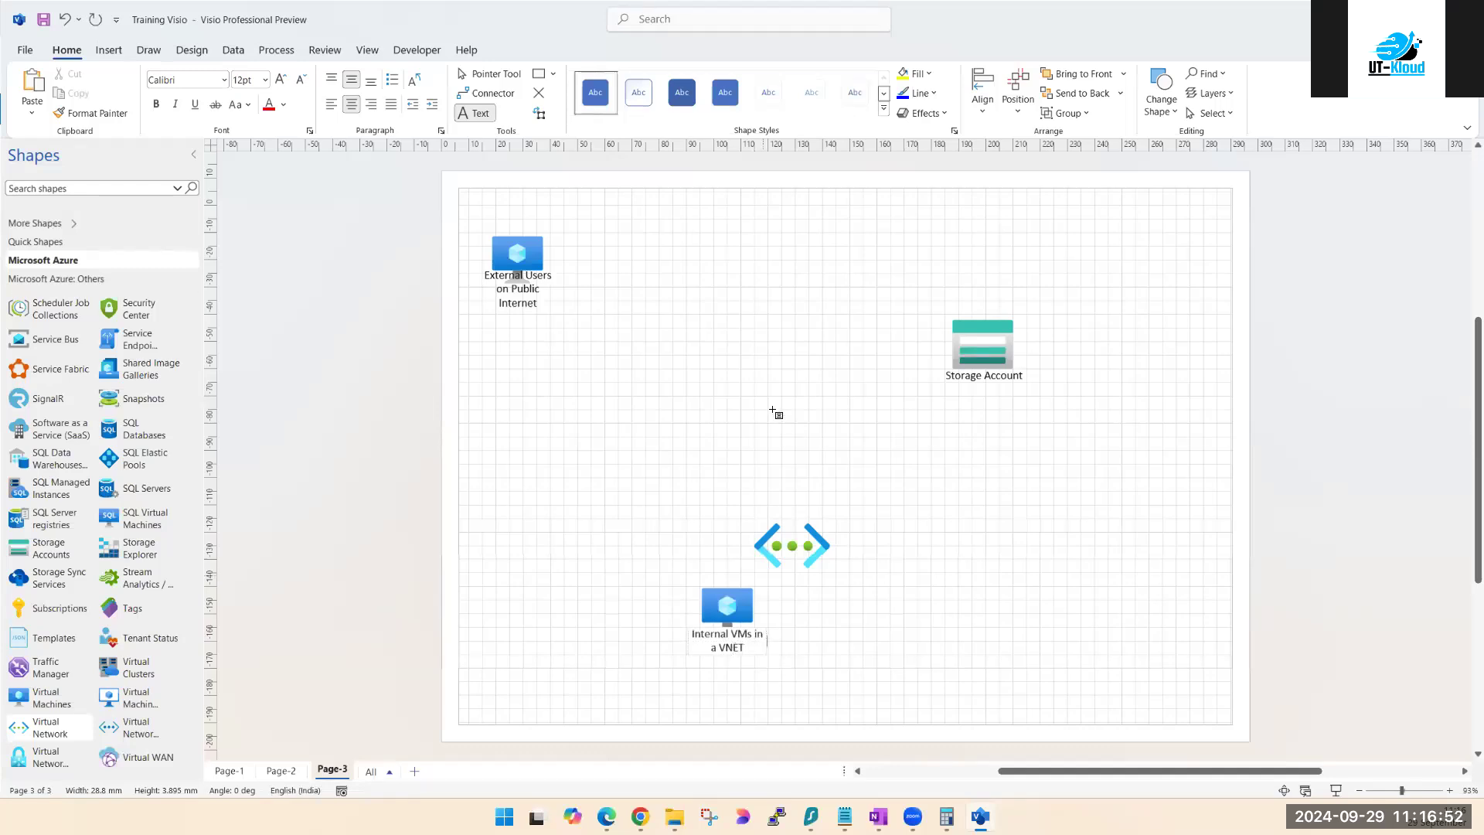
Step: Add the text label "East US VNET" below the virtual network shape
{"action": "left_click", "coordinate": [797, 569]}
{"action": "left_click", "coordinate": [804, 580]}
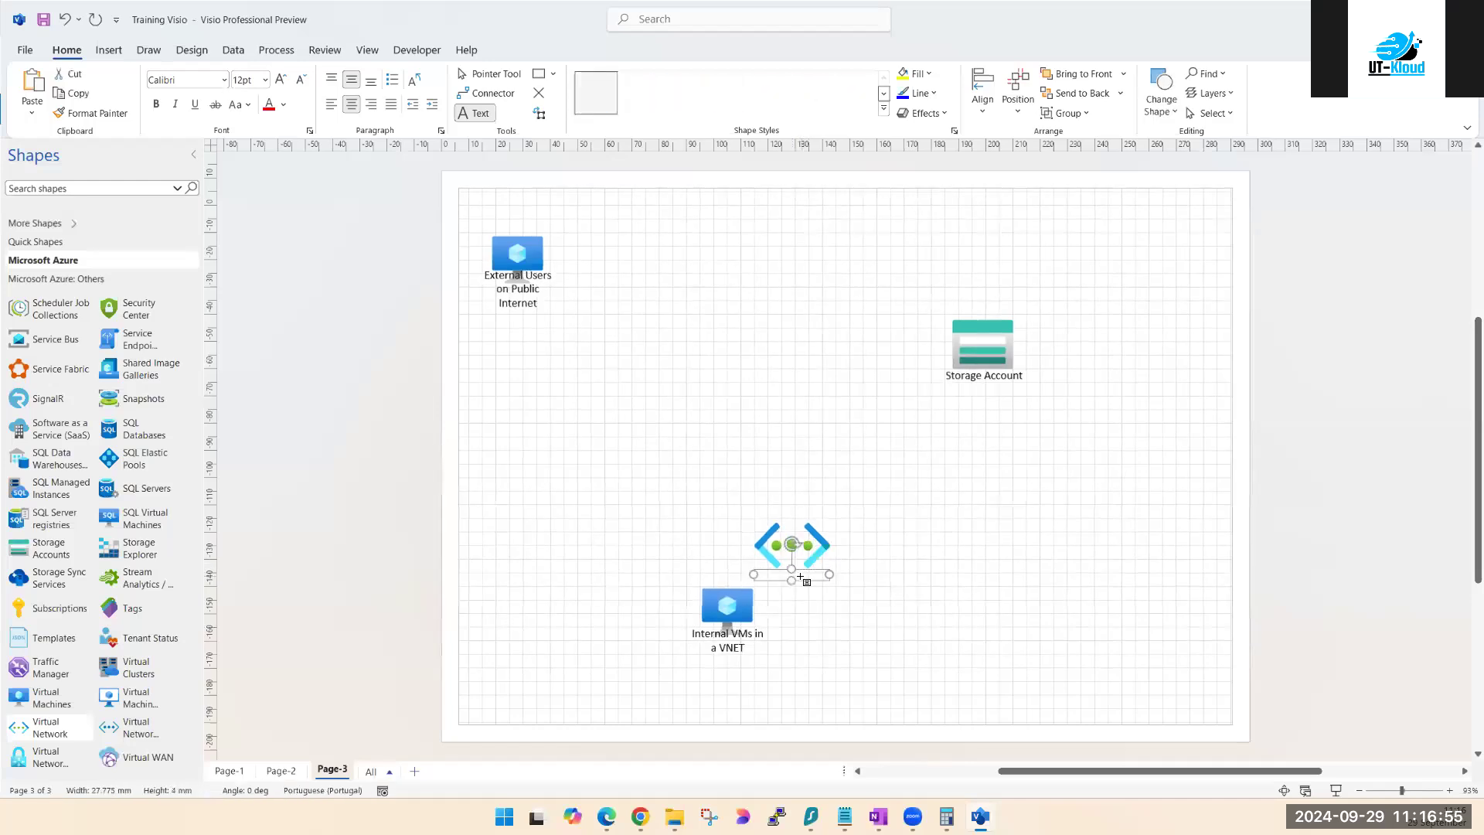
{"action": "type", "text": "East US VNET"}
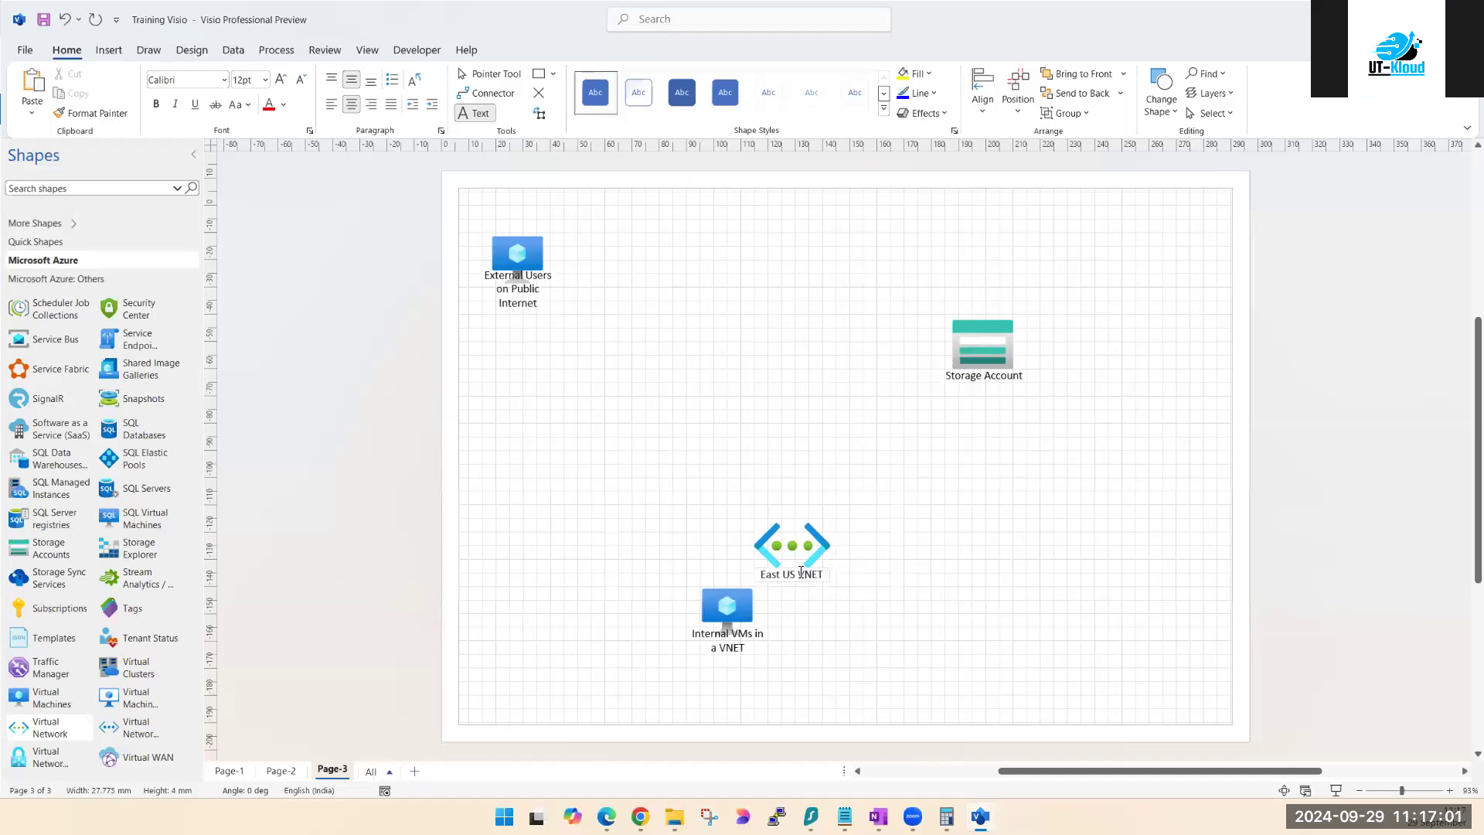
{"action": "left_click", "coordinate": [826, 631]}
Step: Connect the External Users and the Internal VMs shapes to the Storage Account with one right-angled connector each
{"action": "left_click", "coordinate": [539, 93]}
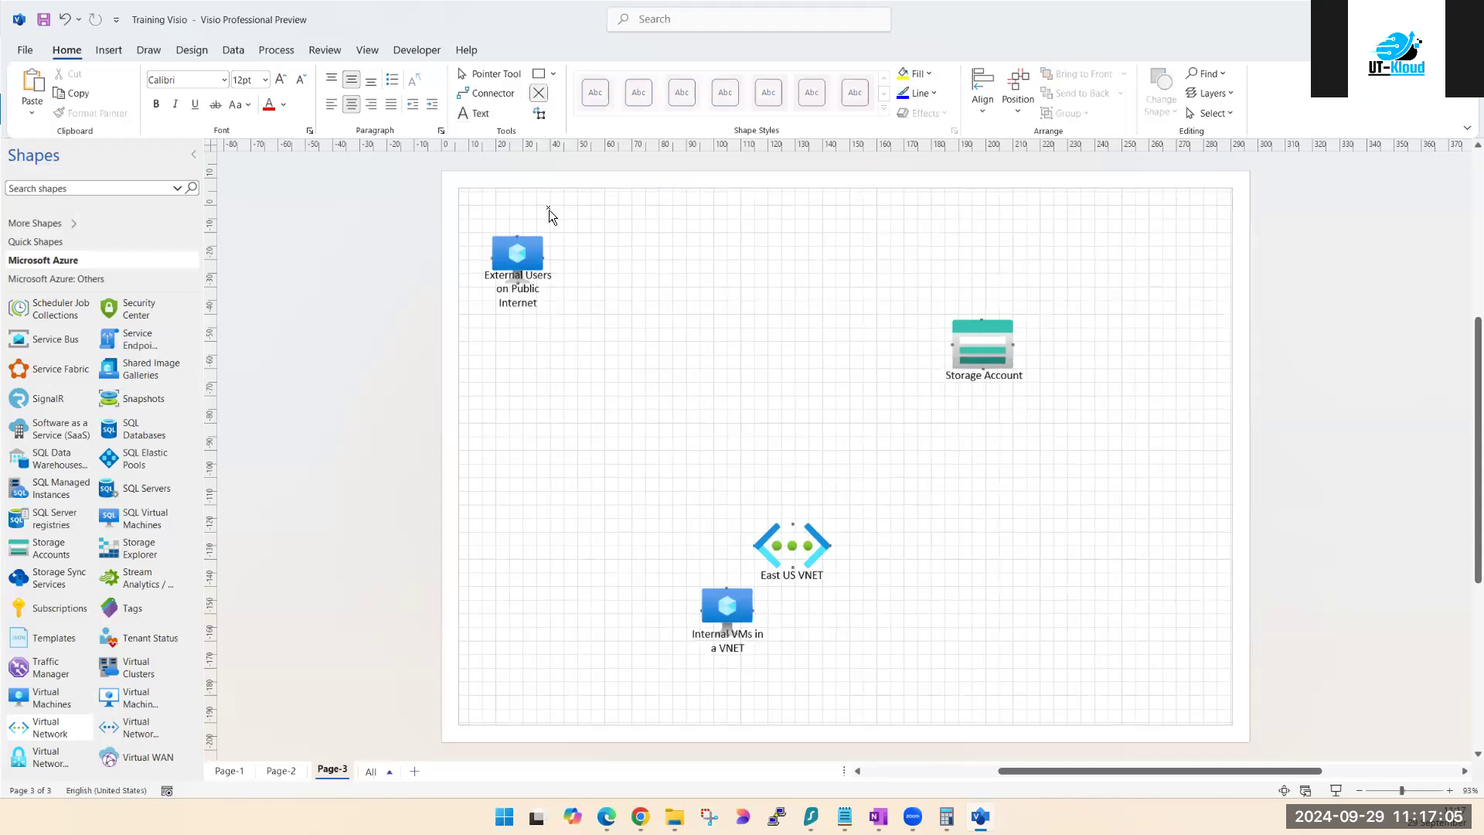
{"action": "left_click_drag", "start_coordinate": [545, 261], "coordinate": [979, 327]}
{"action": "left_click", "coordinate": [487, 93]}
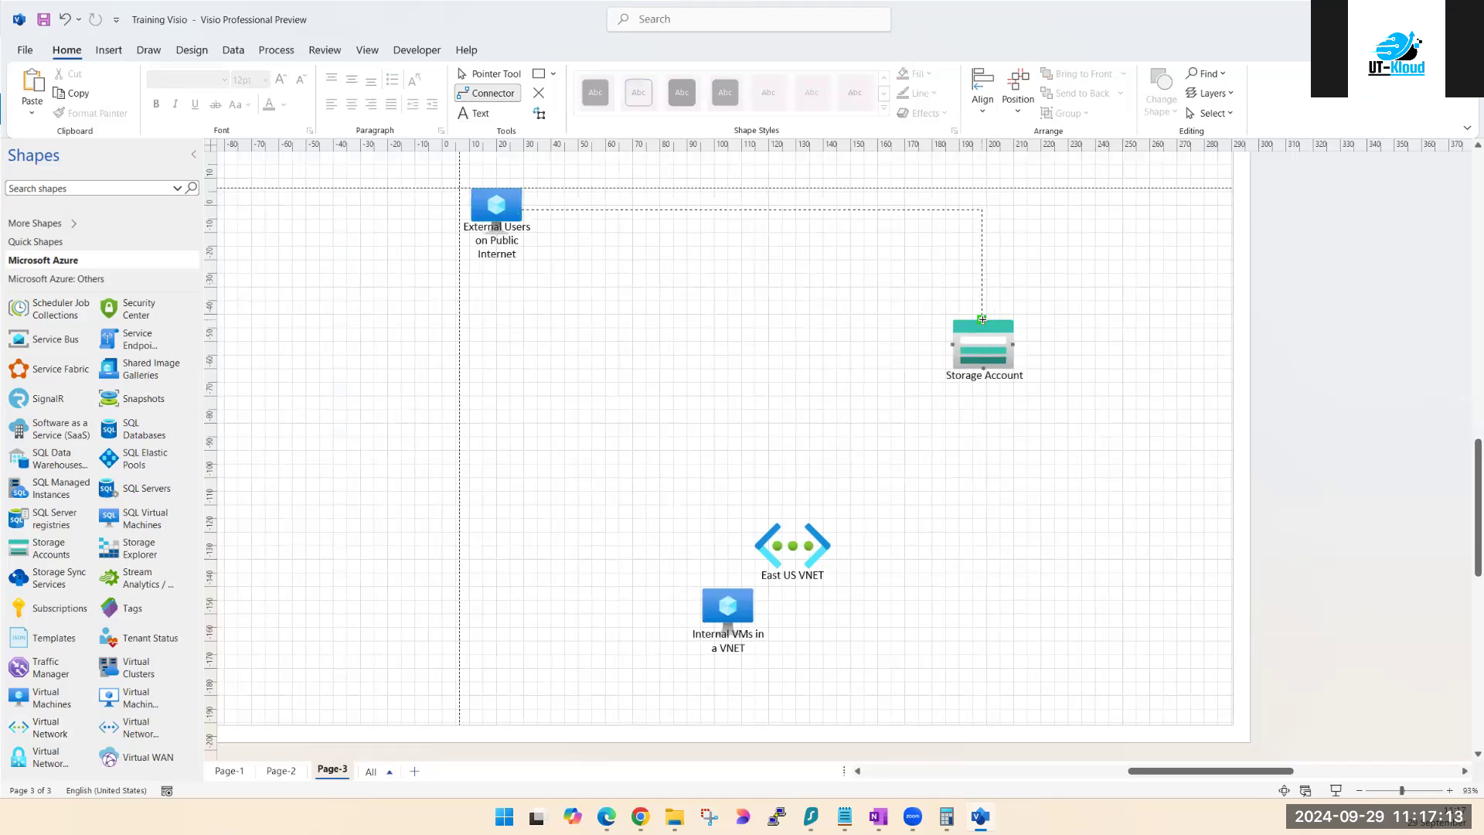
{"action": "left_click", "coordinate": [716, 385]}
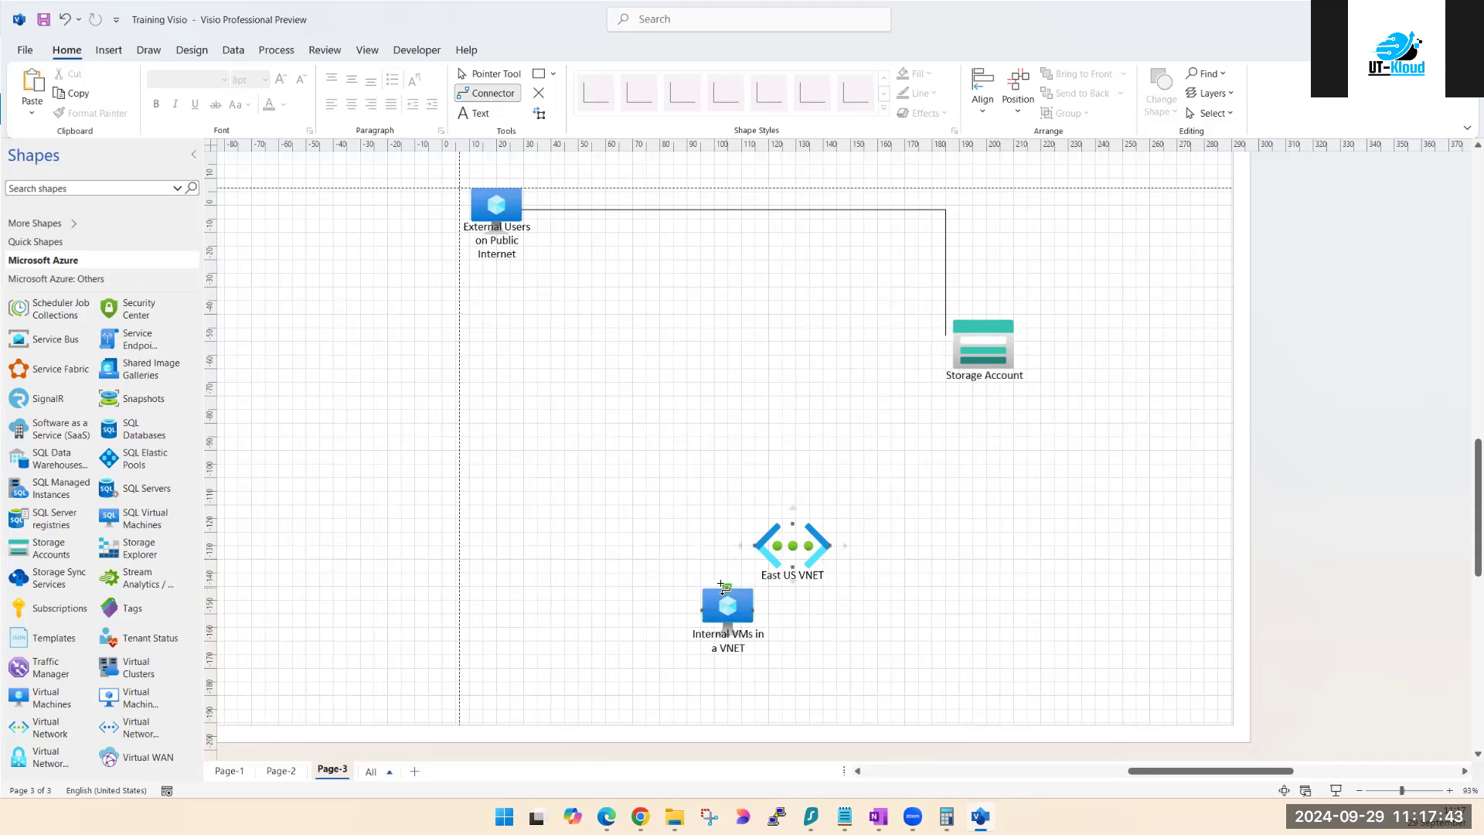
{"action": "left_click_drag", "start_coordinate": [722, 585], "coordinate": [953, 344]}
{"action": "left_click", "coordinate": [1018, 578]}
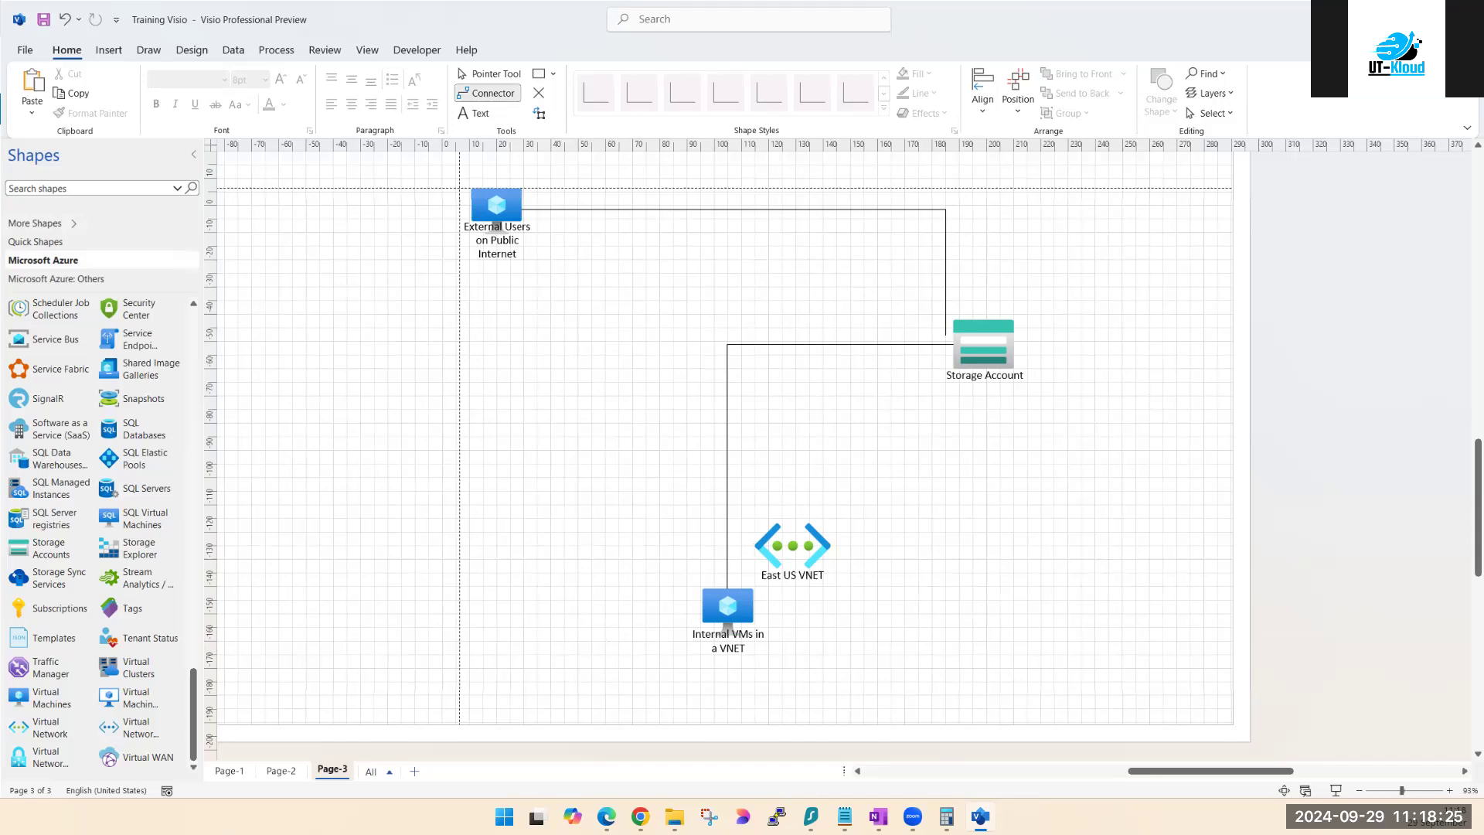
Step: Trace both access paths to the Storage Account with red freehand lines and circle the East US VNET shape
{"action": "mouse_move", "coordinate": [523, 219]}
{"action": "left_mouse_down"}
{"action": "mouse_move", "coordinate": [959, 322]}
{"action": "mouse_move", "coordinate": [961, 337]}
{"action": "left_mouse_up"}
{"action": "mouse_move", "coordinate": [699, 600]}
{"action": "left_mouse_down"}
{"action": "mouse_move", "coordinate": [504, 454]}
{"action": "mouse_move", "coordinate": [928, 343]}
{"action": "mouse_move", "coordinate": [962, 347]}
{"action": "left_mouse_up"}
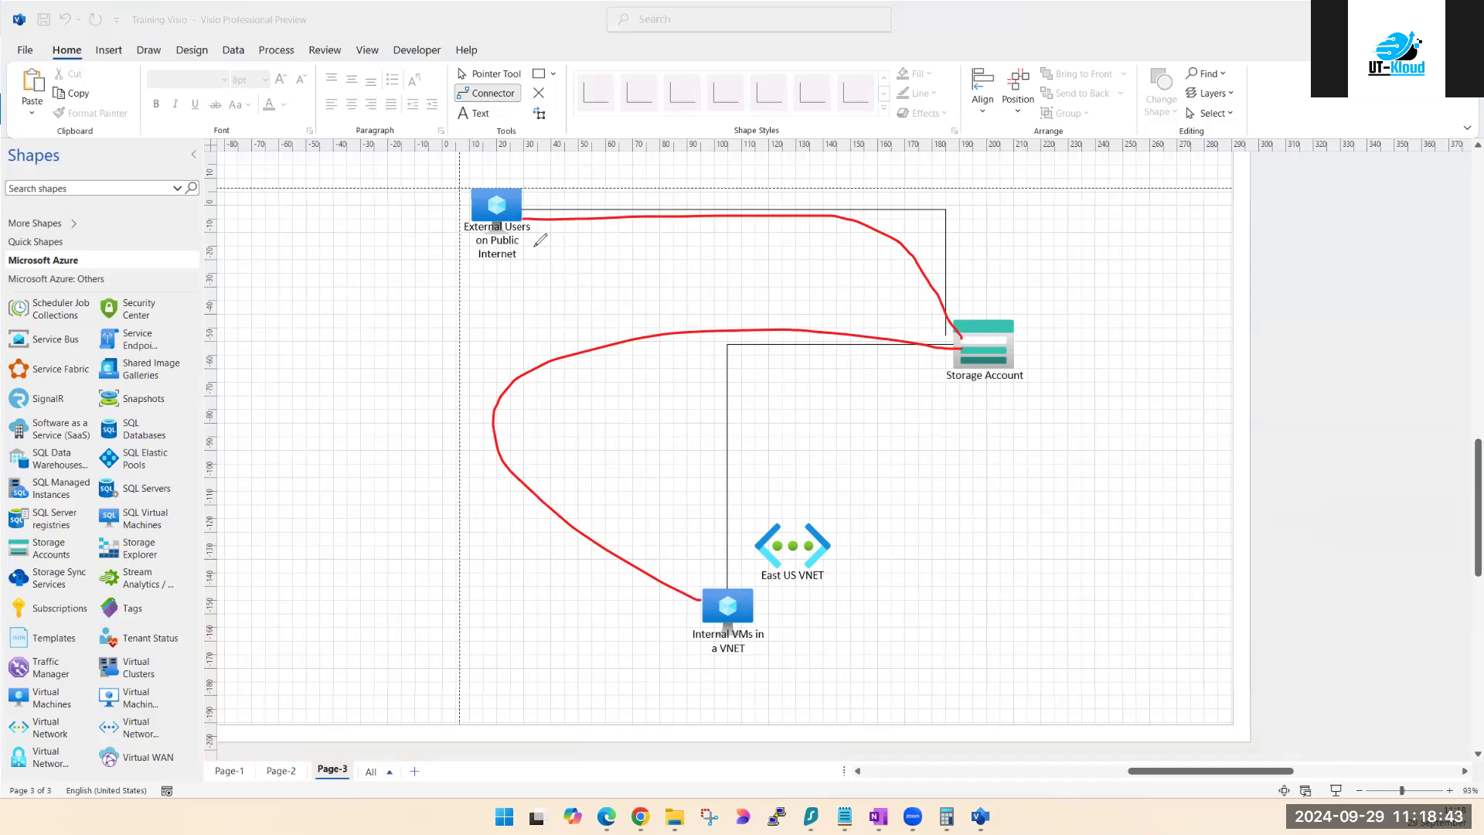
{"action": "left_click_drag", "start_coordinate": [523, 215], "coordinate": [625, 216]}
{"action": "left_click_drag", "start_coordinate": [750, 498], "coordinate": [863, 508]}
{"action": "mouse_move", "coordinate": [874, 573]}
{"action": "left_mouse_down"}
{"action": "mouse_move", "coordinate": [758, 594]}
{"action": "mouse_move", "coordinate": [740, 492]}
{"action": "left_mouse_up"}
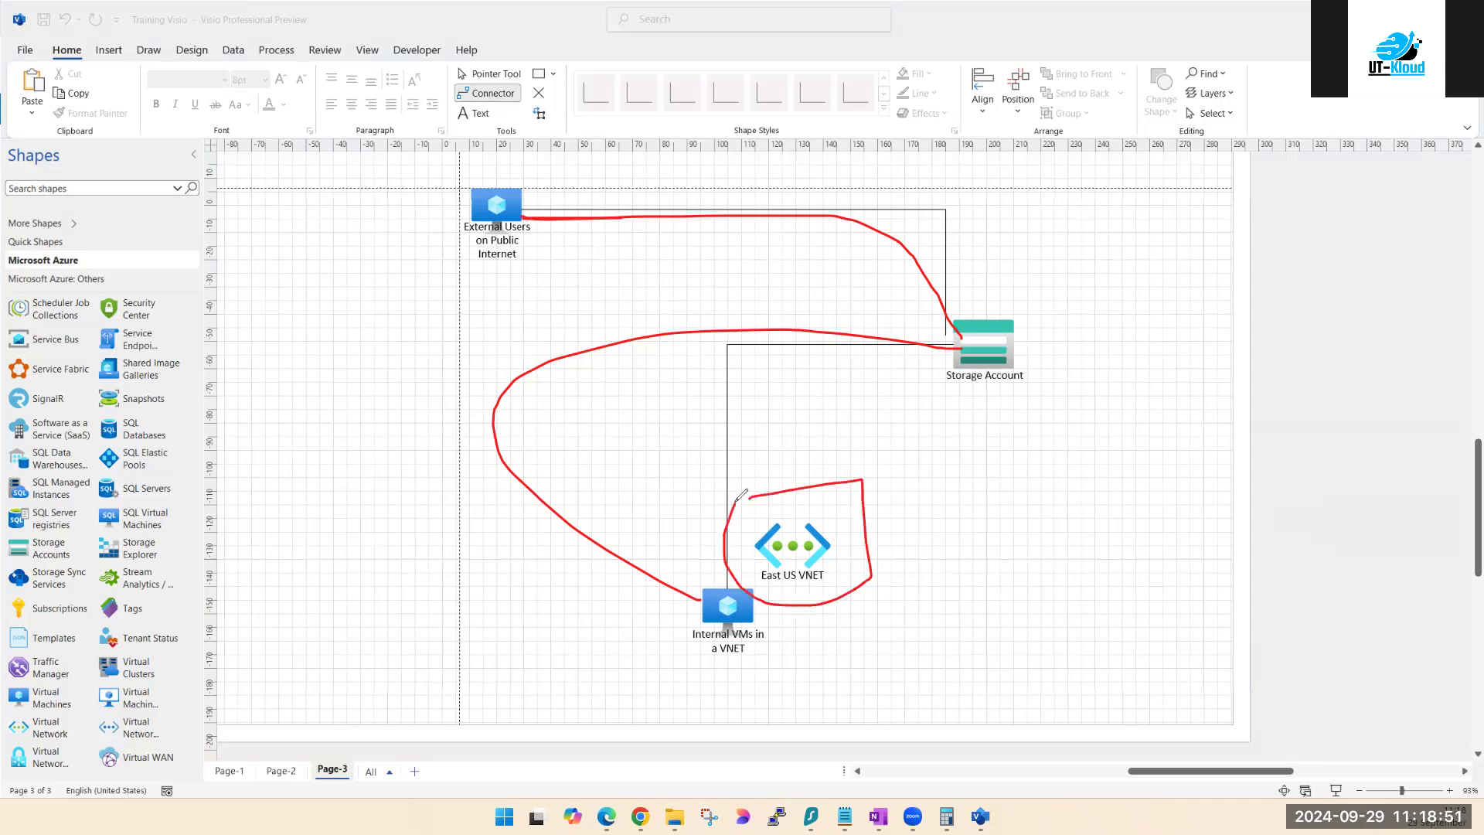
{"action": "mouse_move", "coordinate": [705, 597]}
{"action": "left_mouse_down"}
{"action": "mouse_move", "coordinate": [519, 434]}
{"action": "mouse_move", "coordinate": [516, 377]}
{"action": "mouse_move", "coordinate": [831, 331]}
{"action": "mouse_move", "coordinate": [957, 335]}
{"action": "left_mouse_up"}
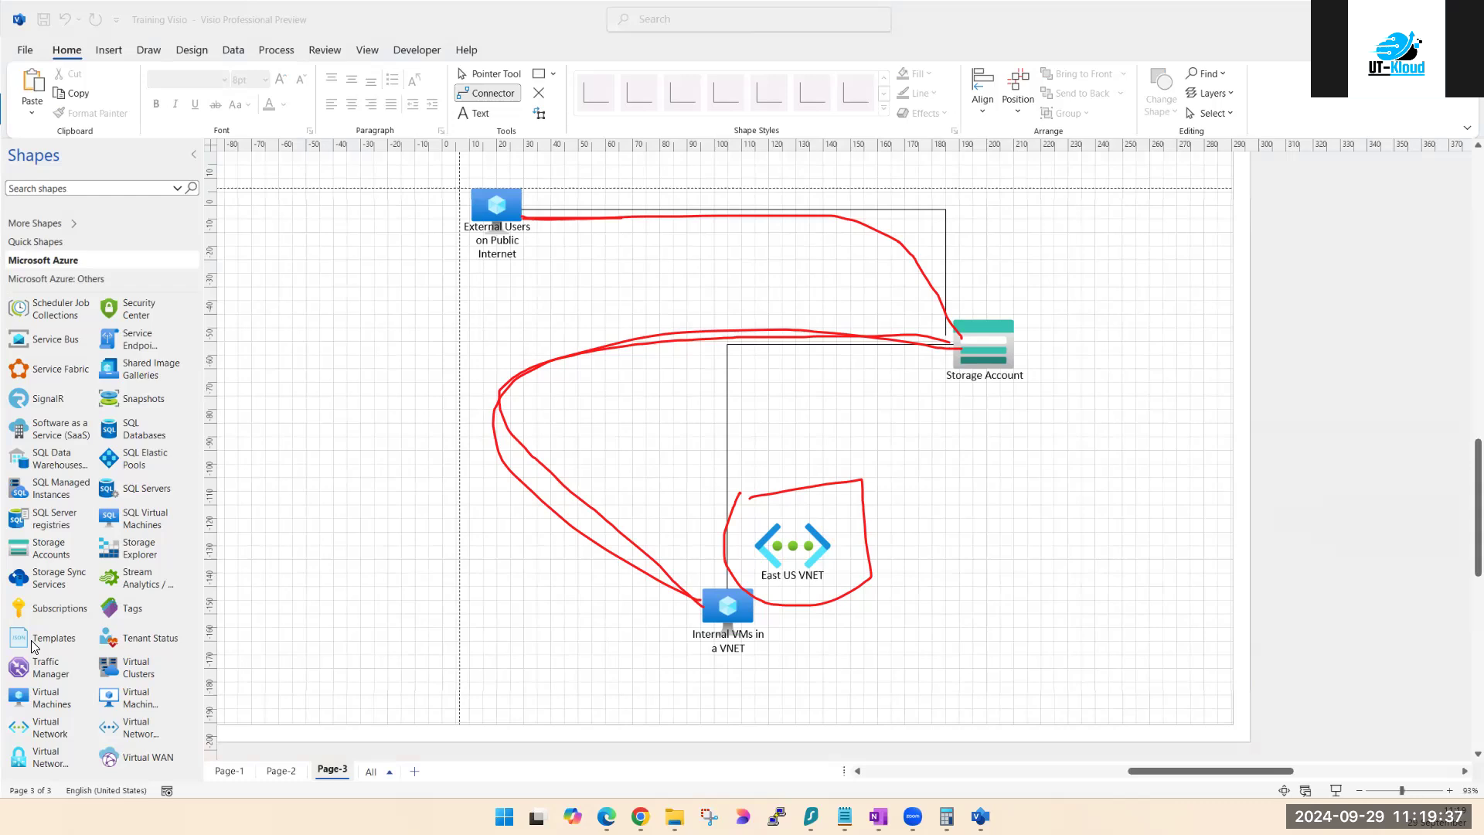
Step: Switch to the storage account creation form in the Azure portal and choose "Disable public access and use private access"
{"action": "left_click", "coordinate": [1377, 12]}
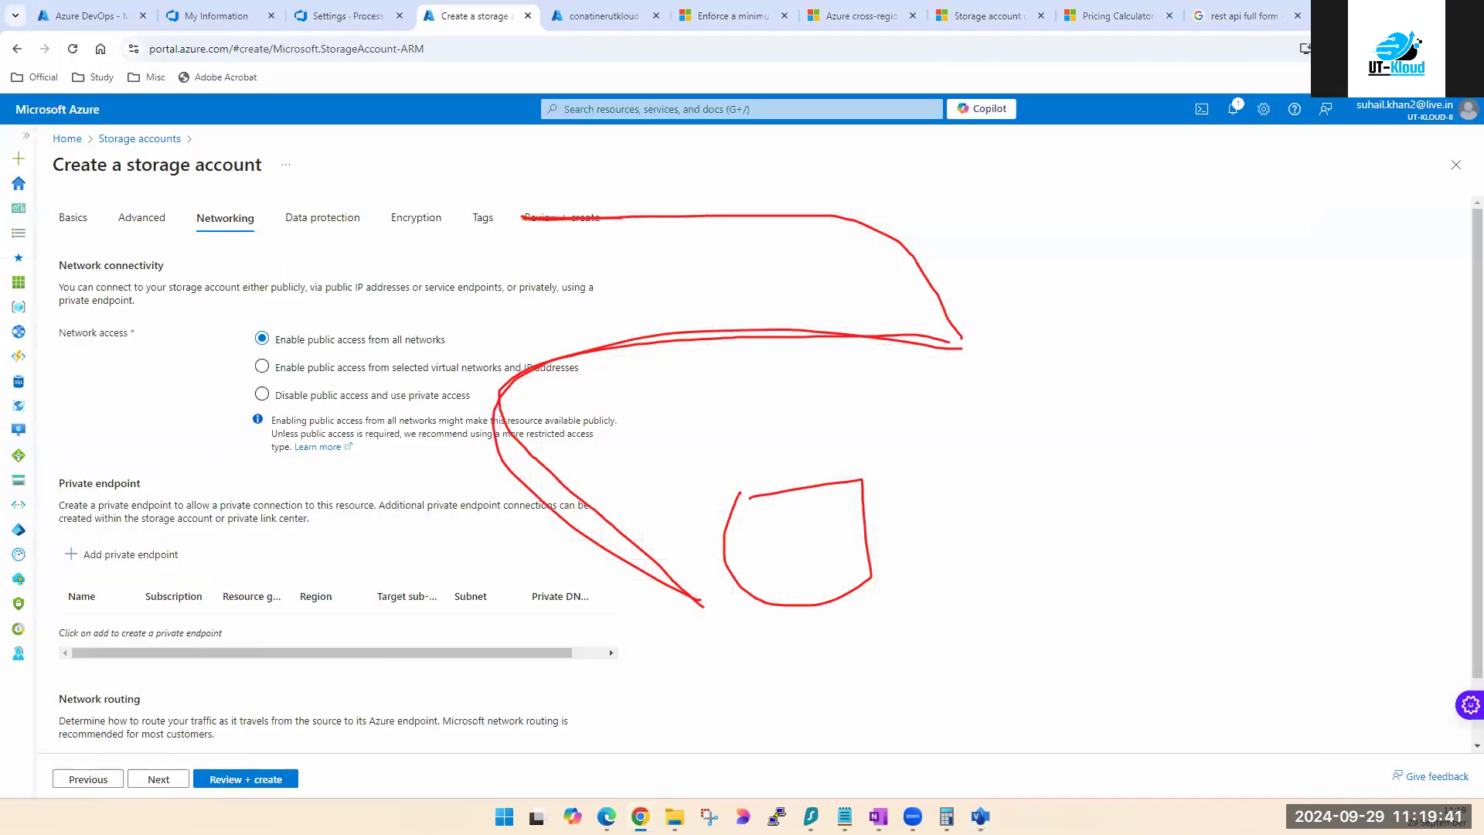
{"action": "left_click", "coordinate": [262, 395]}
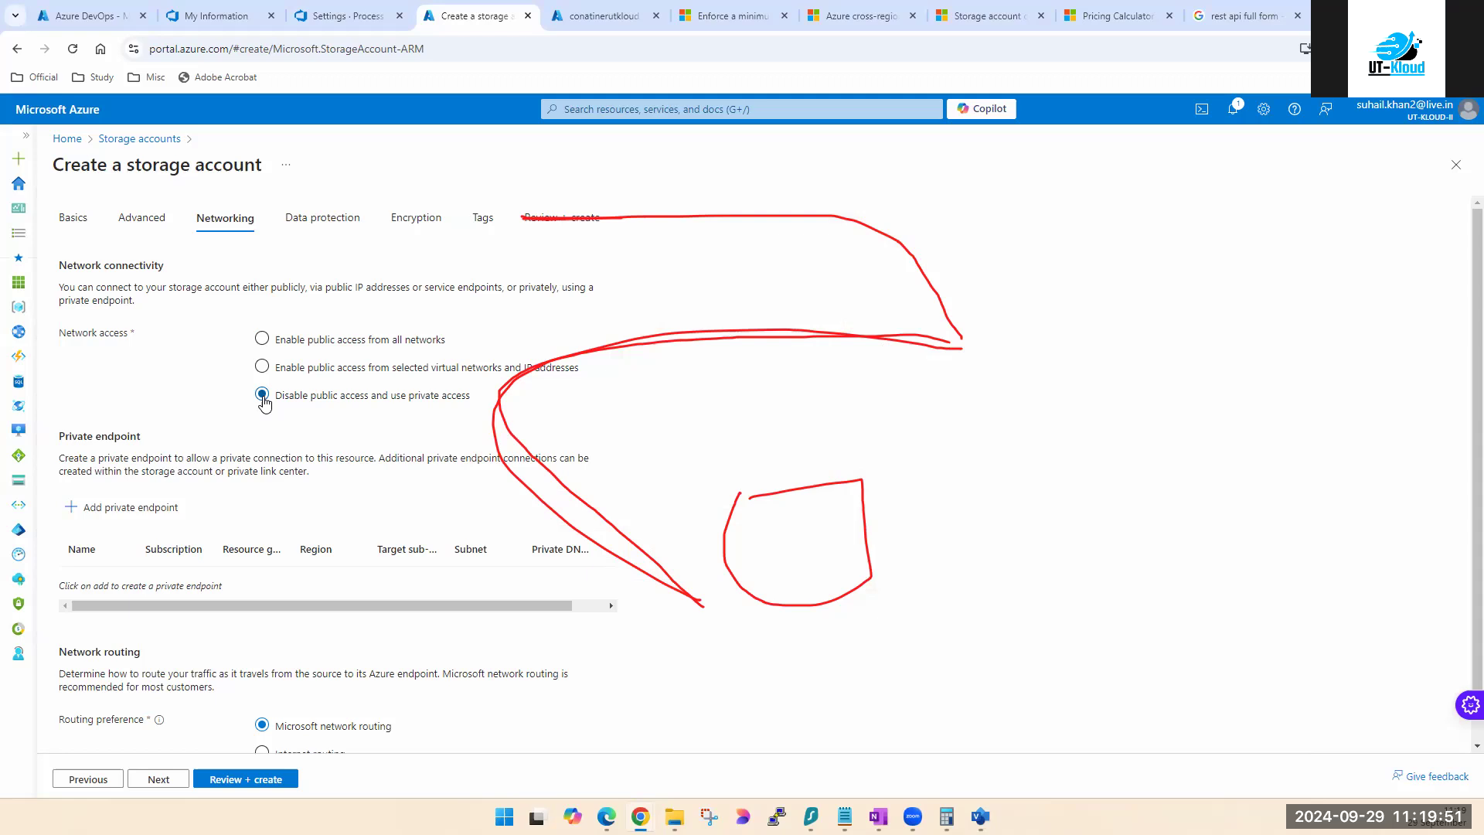
Step: Refresh the blob list of the conatinerutkloud container and return to the storage account creation form
{"action": "left_click", "coordinate": [564, 17]}
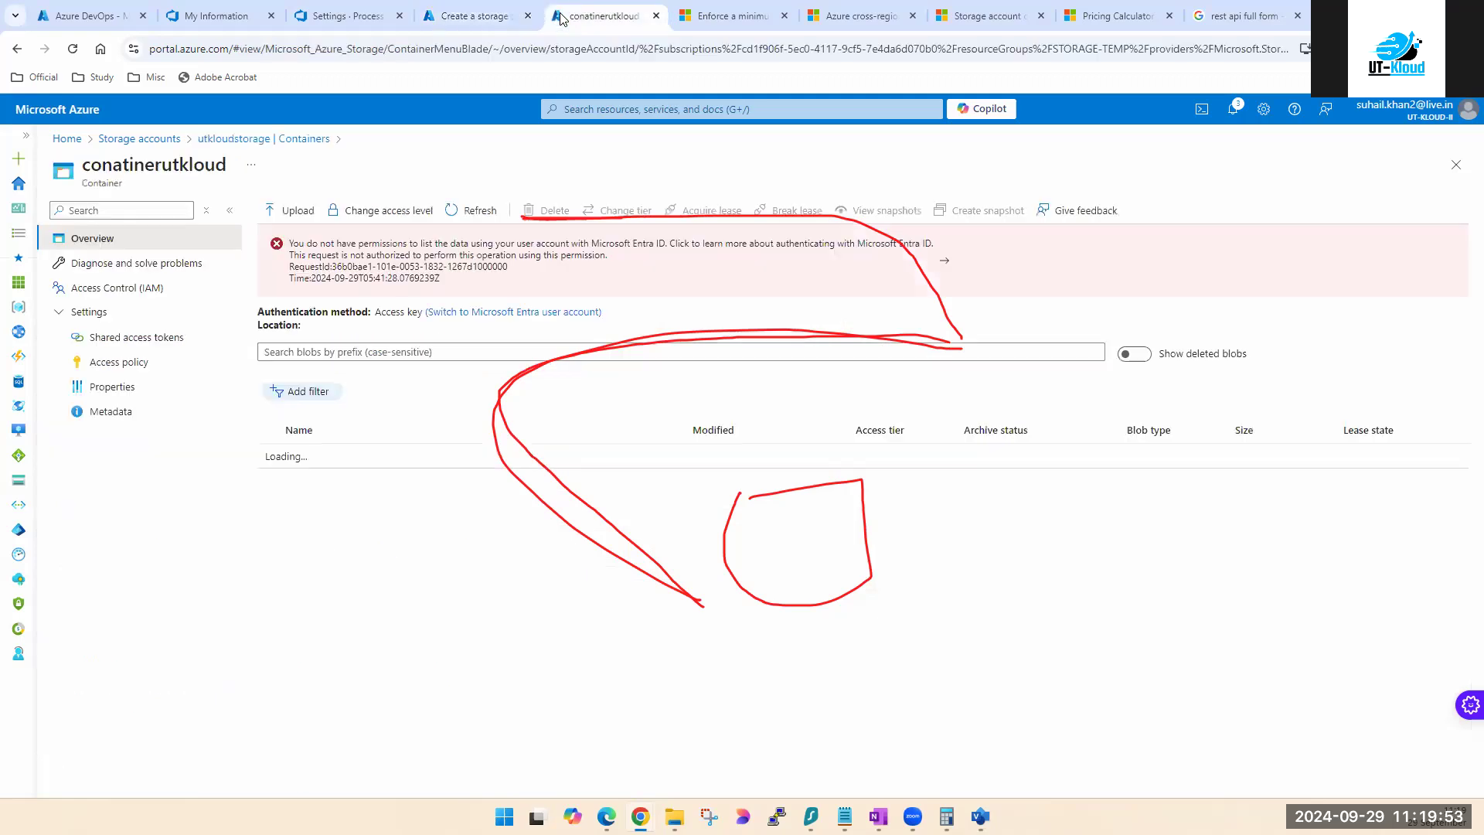
{"action": "left_click", "coordinate": [462, 210]}
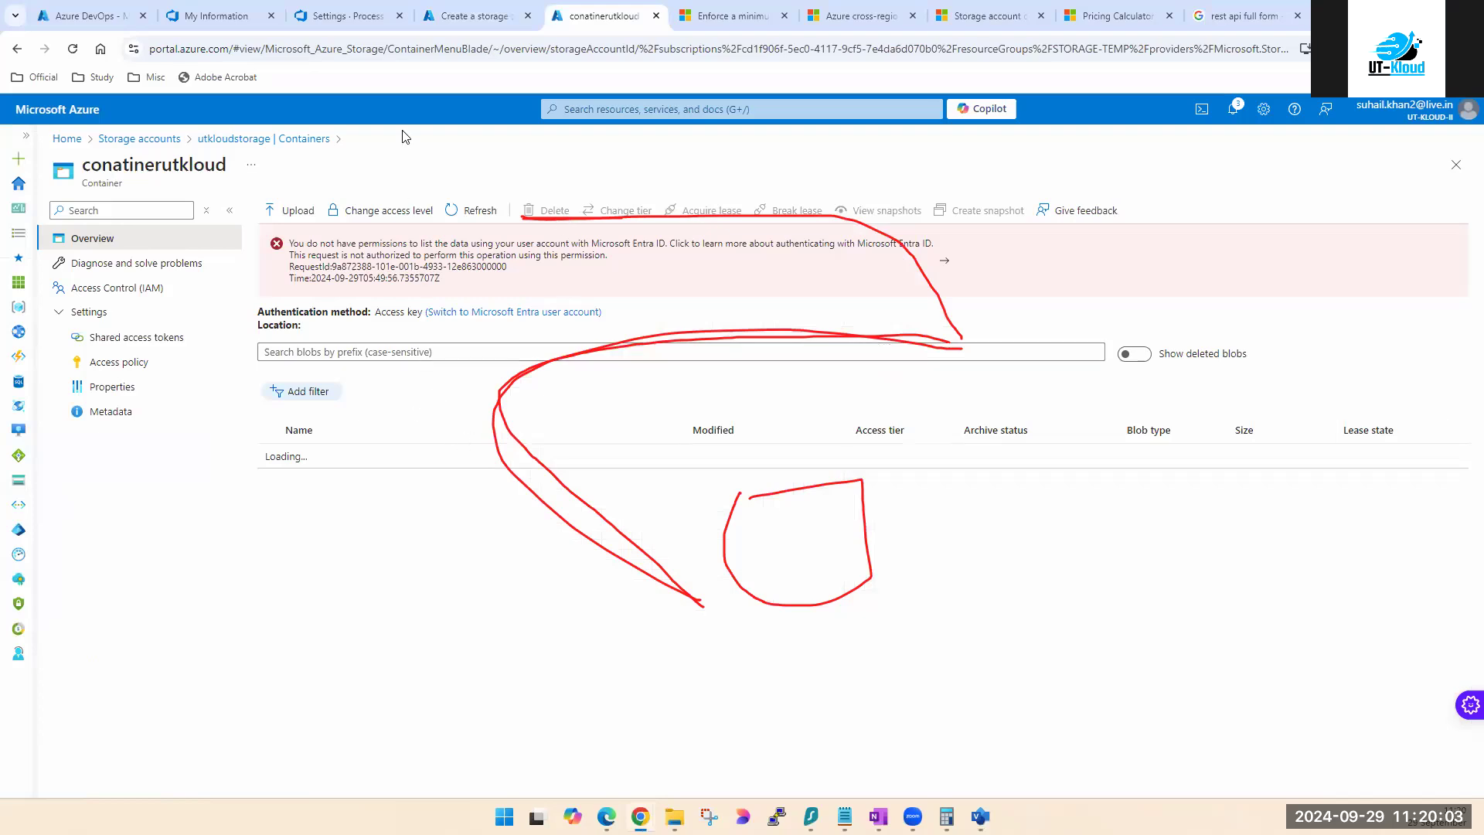
{"action": "left_click", "coordinate": [451, 26]}
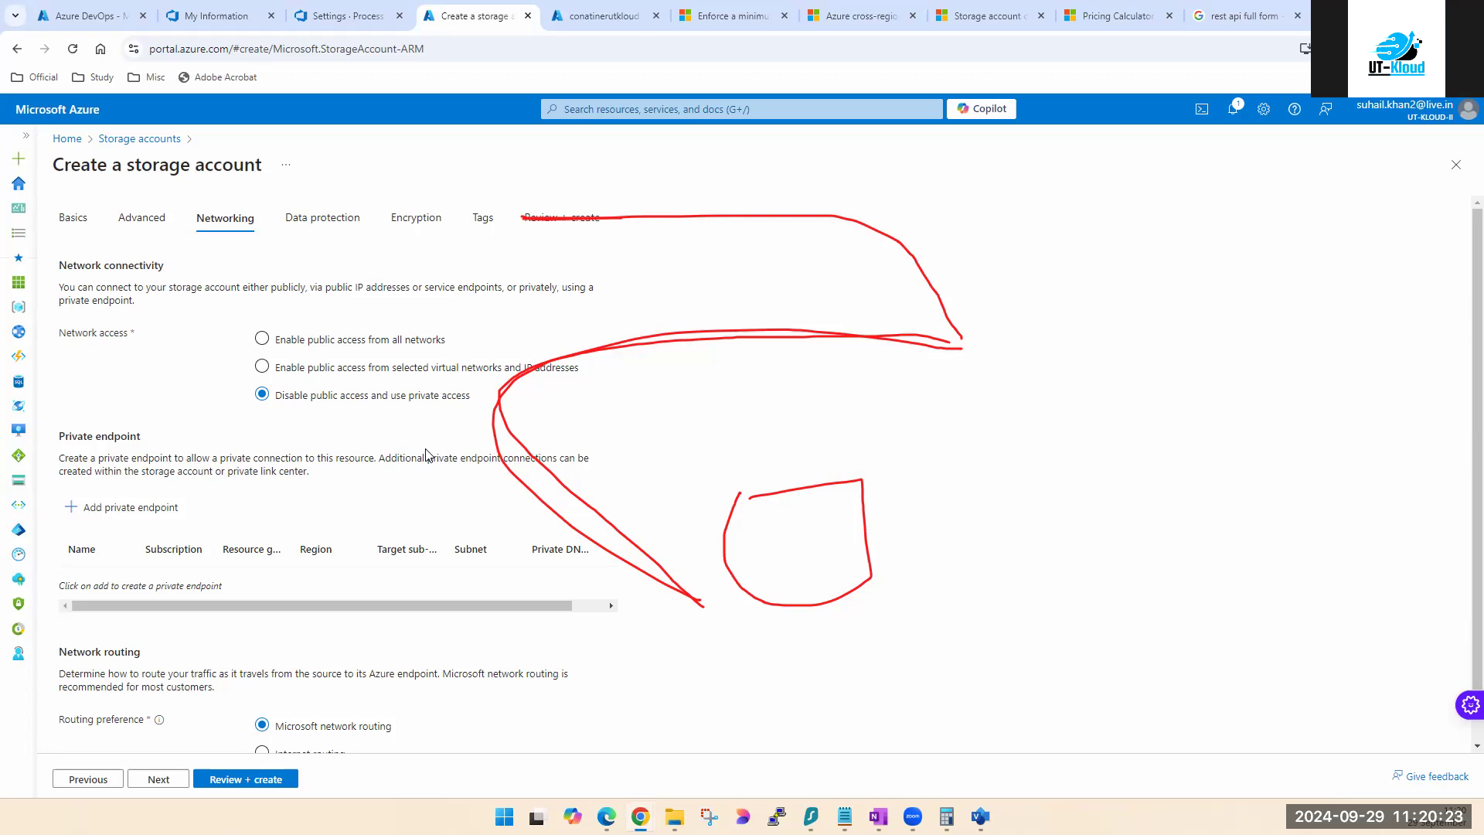
Step: Choose public access from selected virtual networks and IP addresses, underline that option in red, and clear all annotations
{"action": "left_click", "coordinate": [303, 344]}
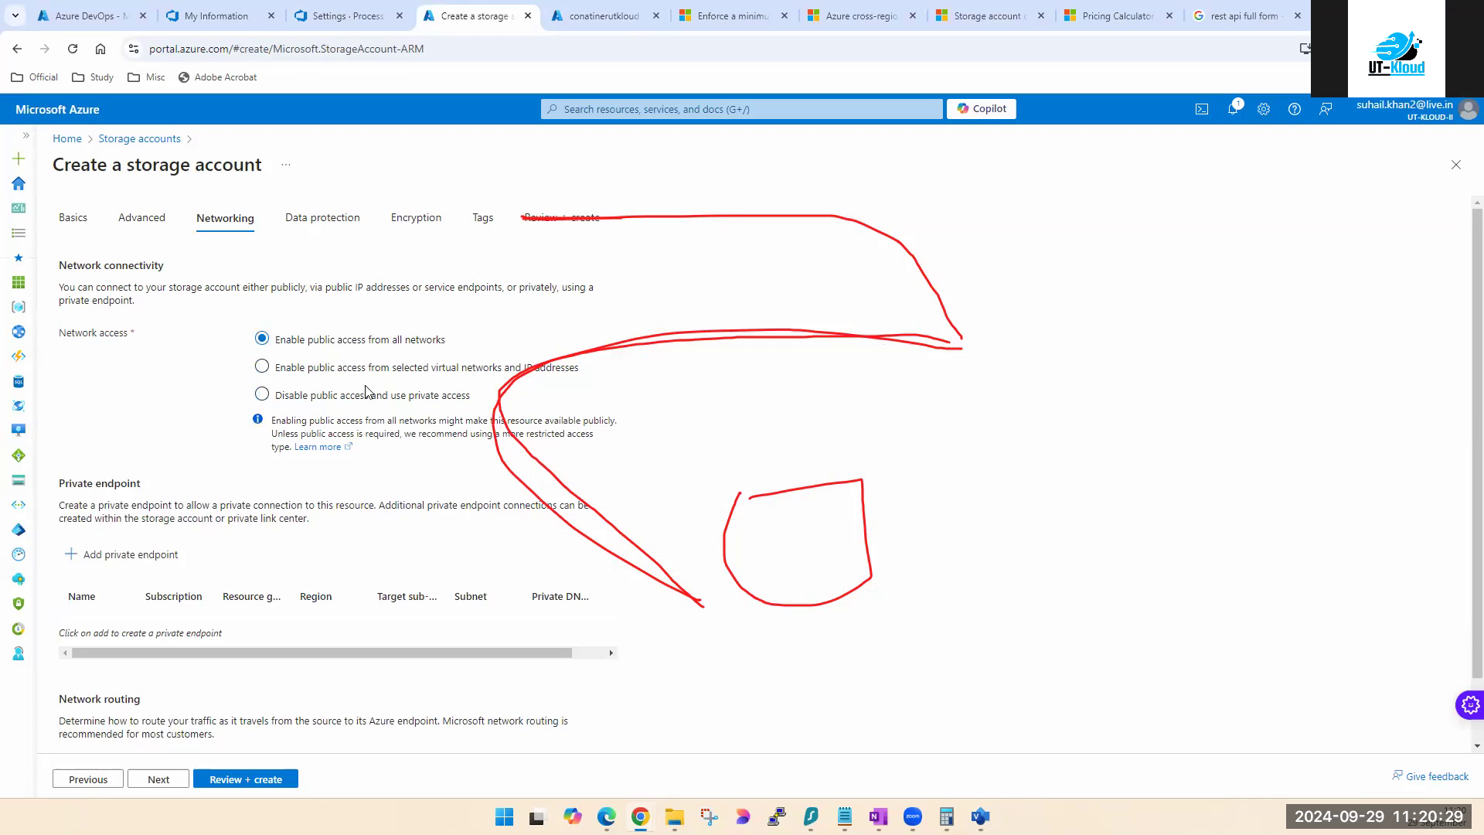
{"action": "left_click", "coordinate": [288, 374]}
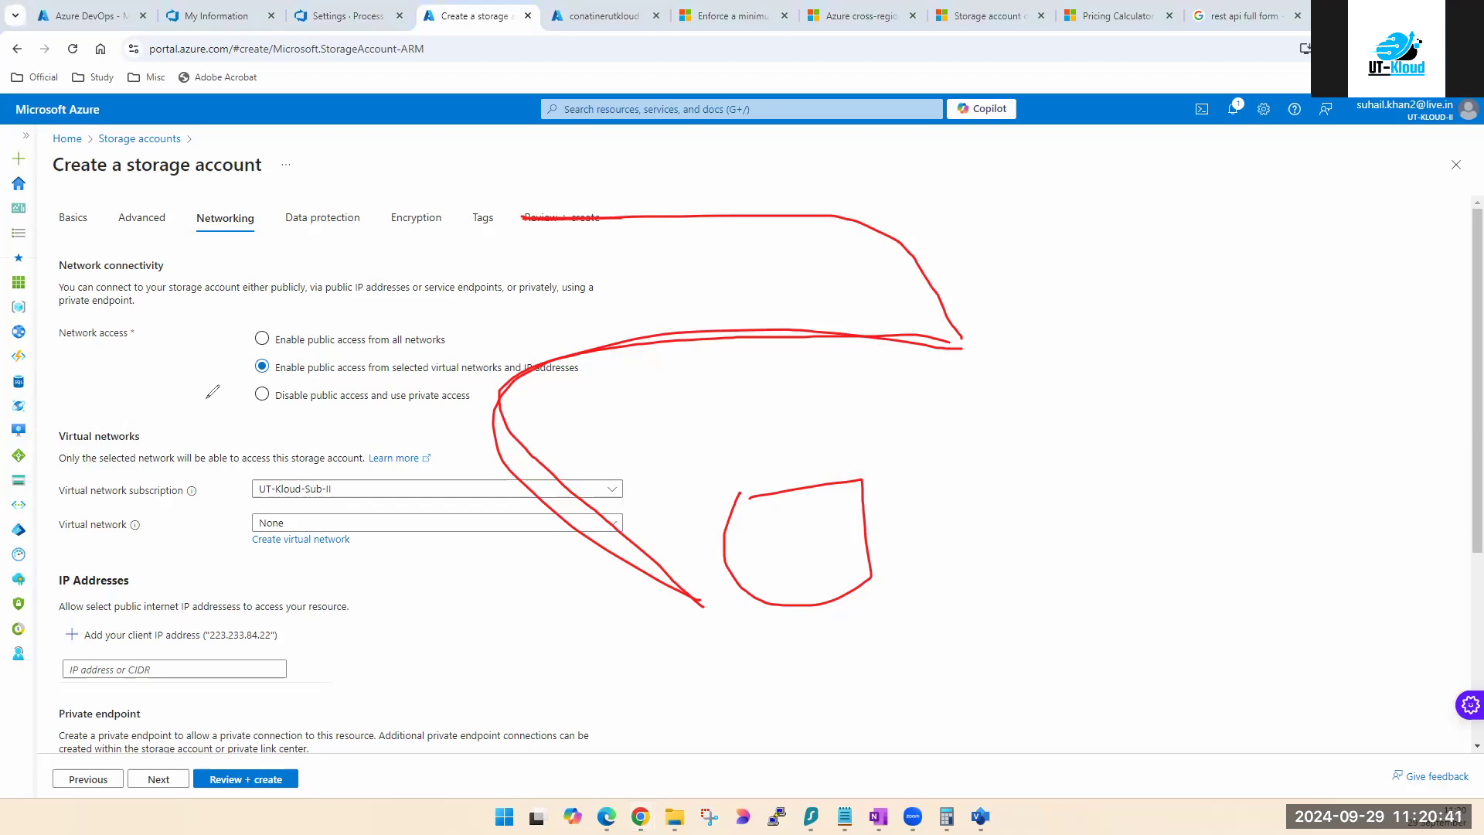
{"action": "left_click_drag", "start_coordinate": [272, 378], "coordinate": [527, 378]}
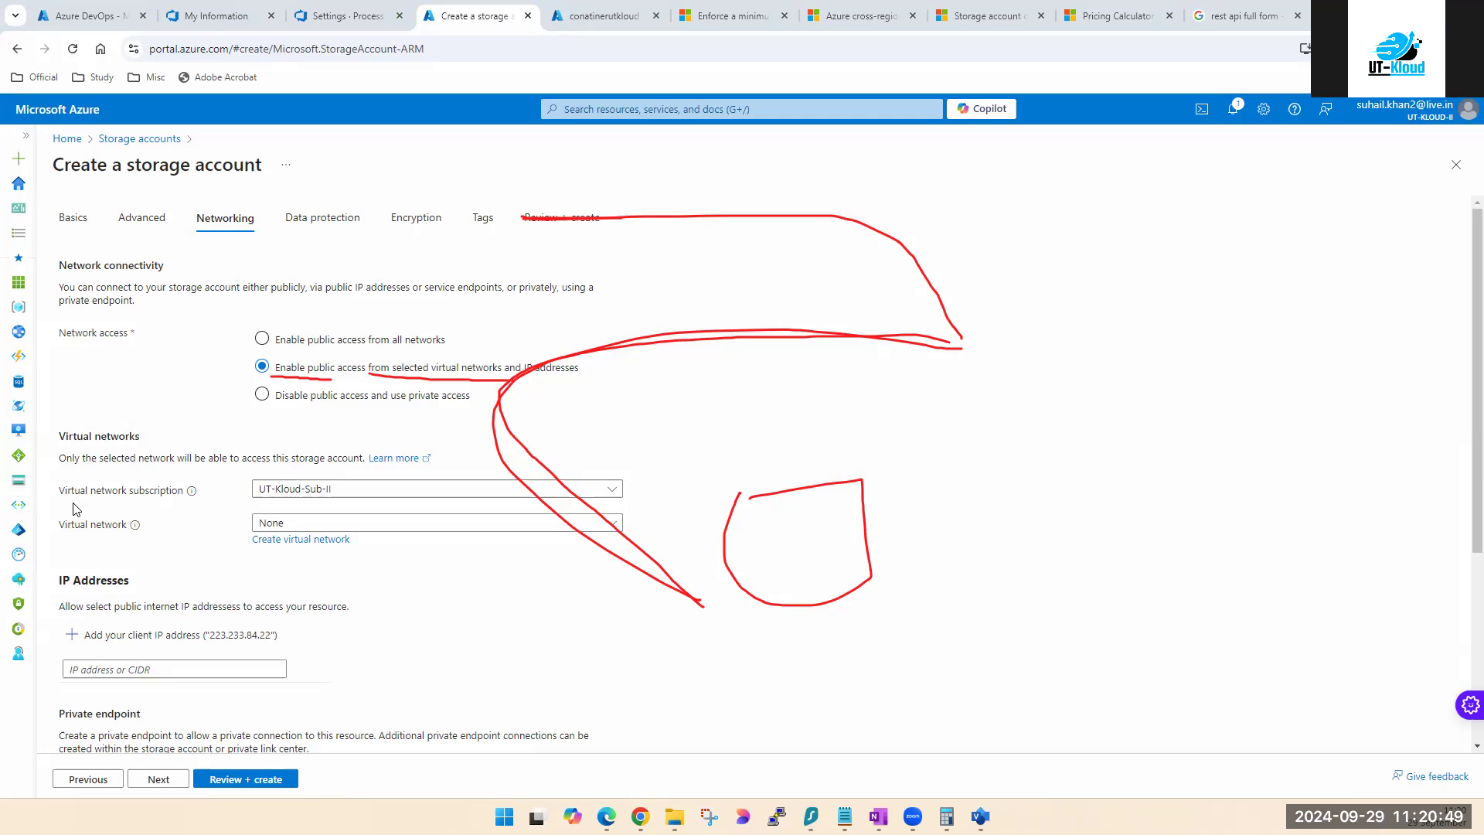
{"action": "key", "text": "Escape"}
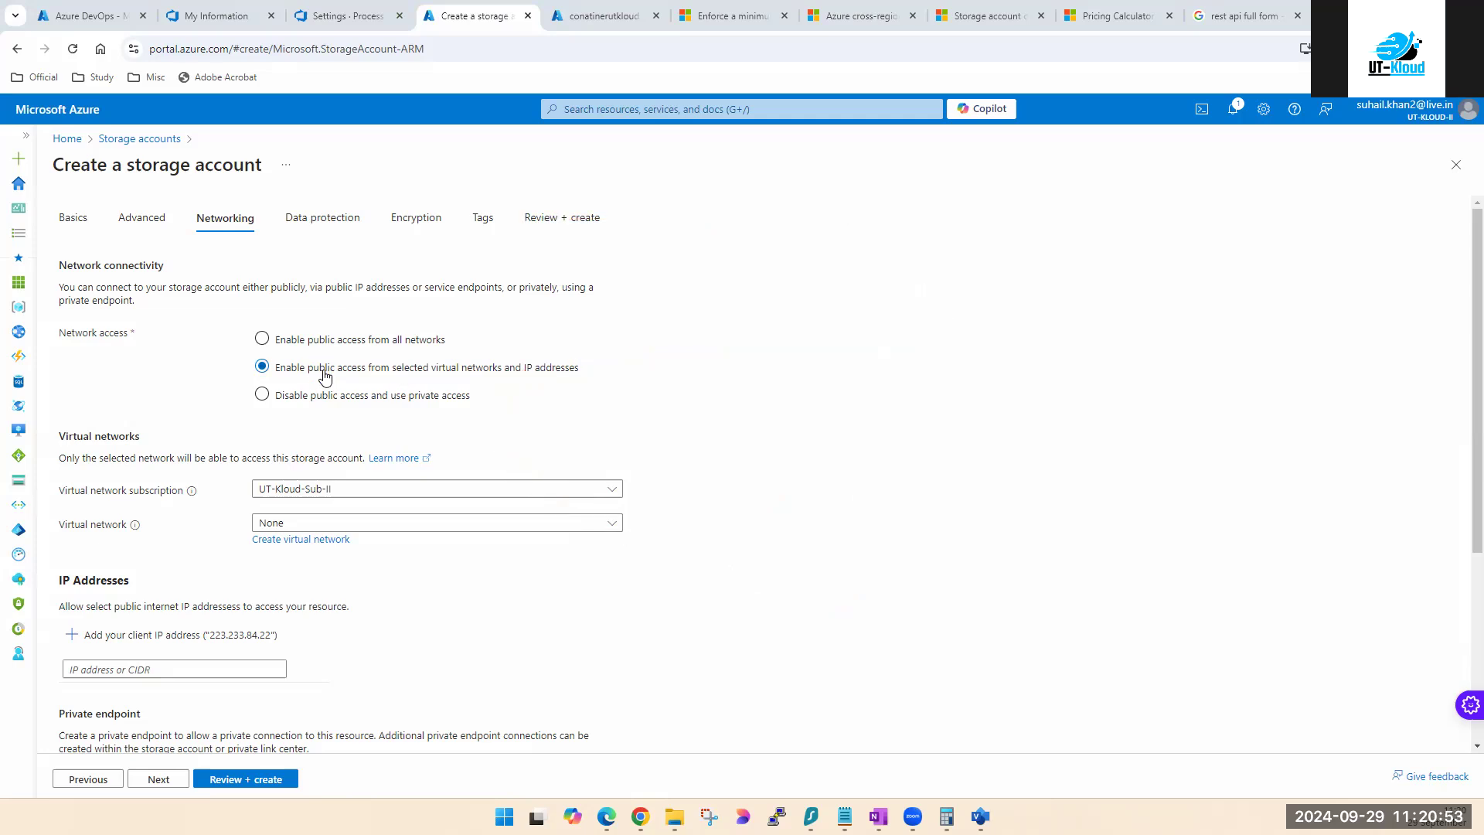
Step: Set network access to "Disable public access and use private access" and check the data protection settings before returning to networking
{"action": "left_click", "coordinate": [320, 345]}
{"action": "left_click", "coordinate": [292, 399]}
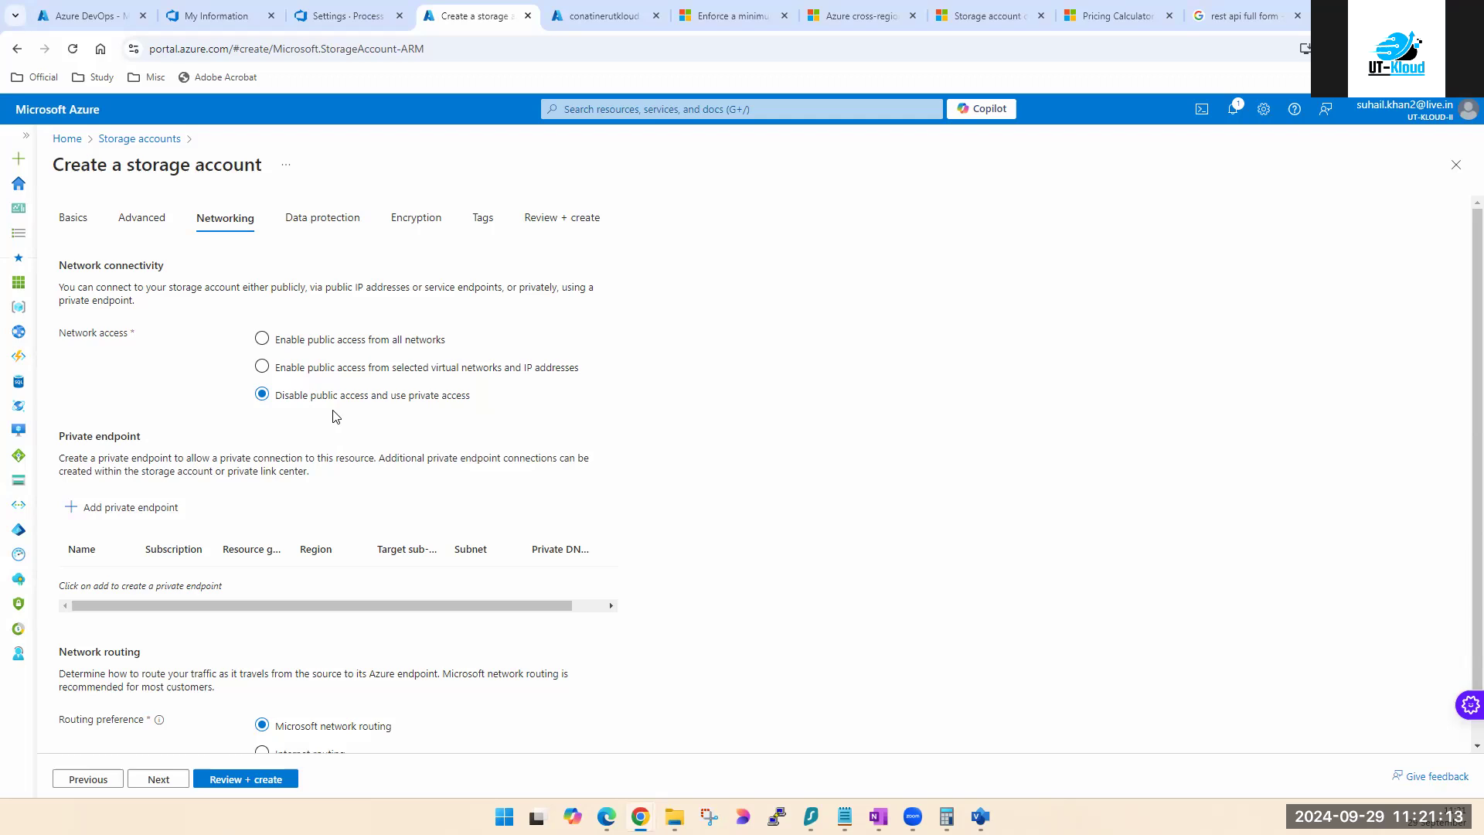
{"action": "left_click", "coordinate": [154, 778]}
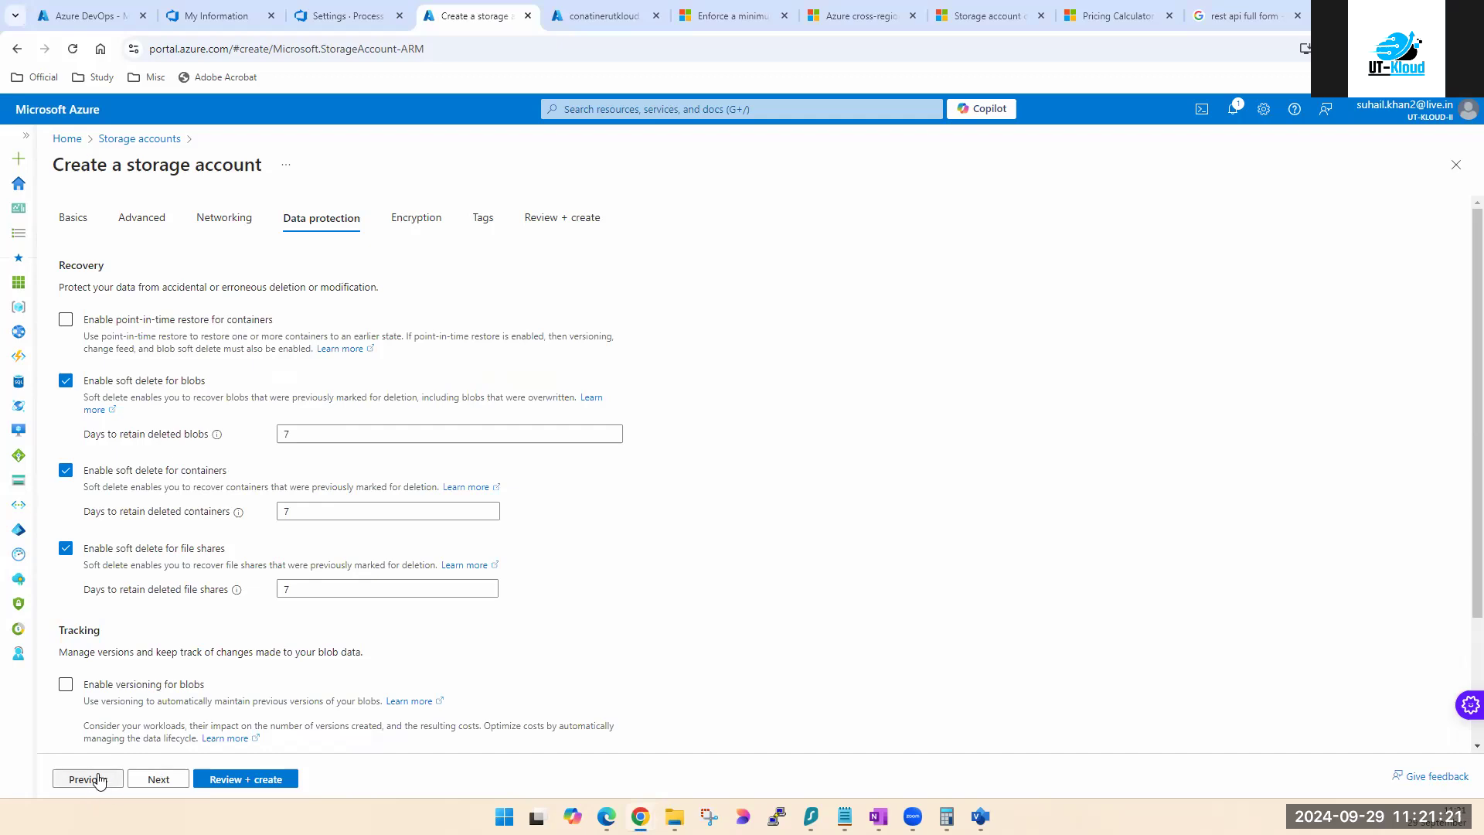
{"action": "left_click", "coordinate": [224, 226]}
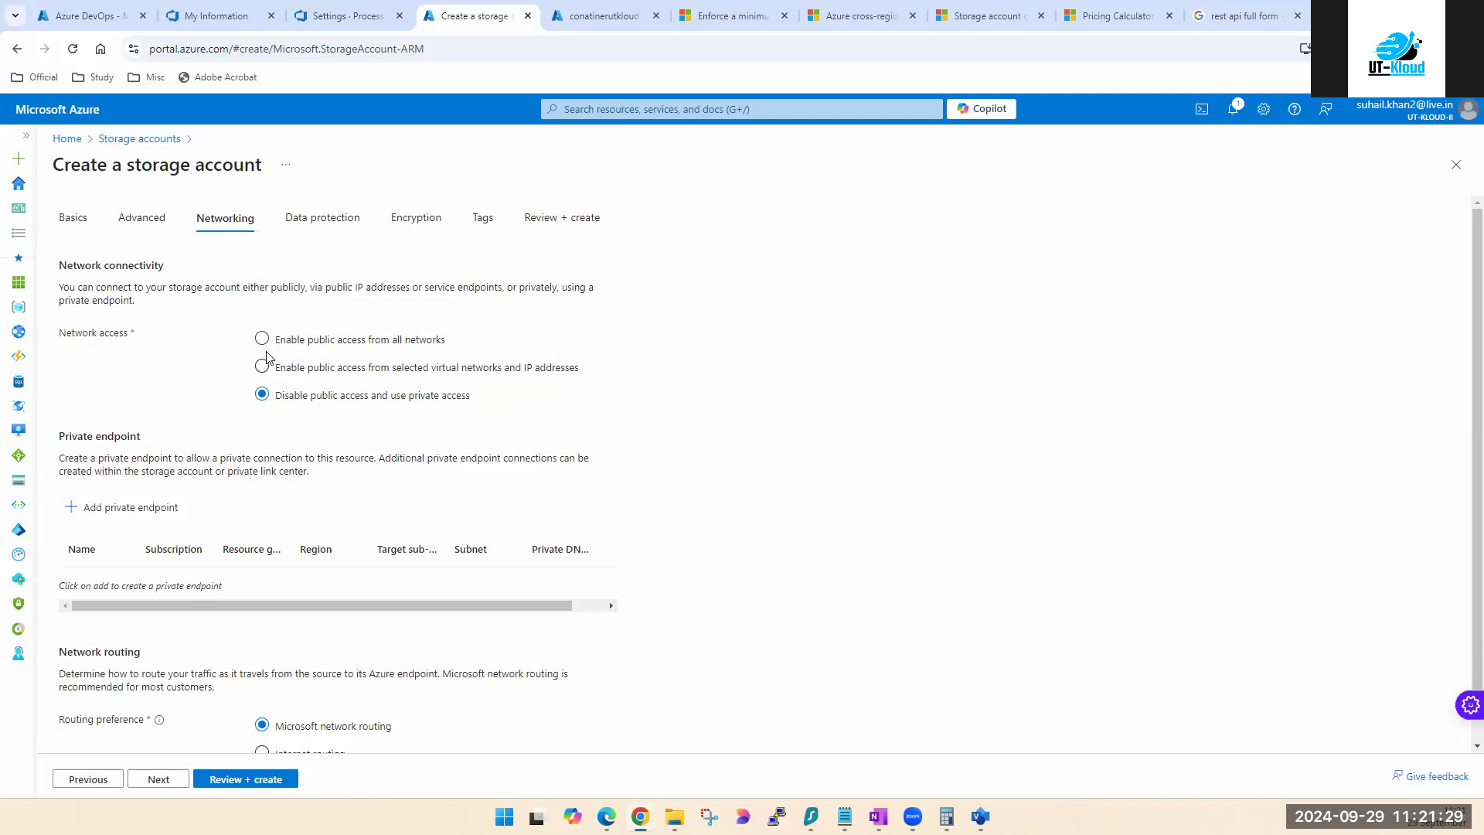
Step: Read the private endpoint description and view the private endpoint creation form, closing it without adding an endpoint
{"action": "triple_click", "coordinate": [93, 432]}
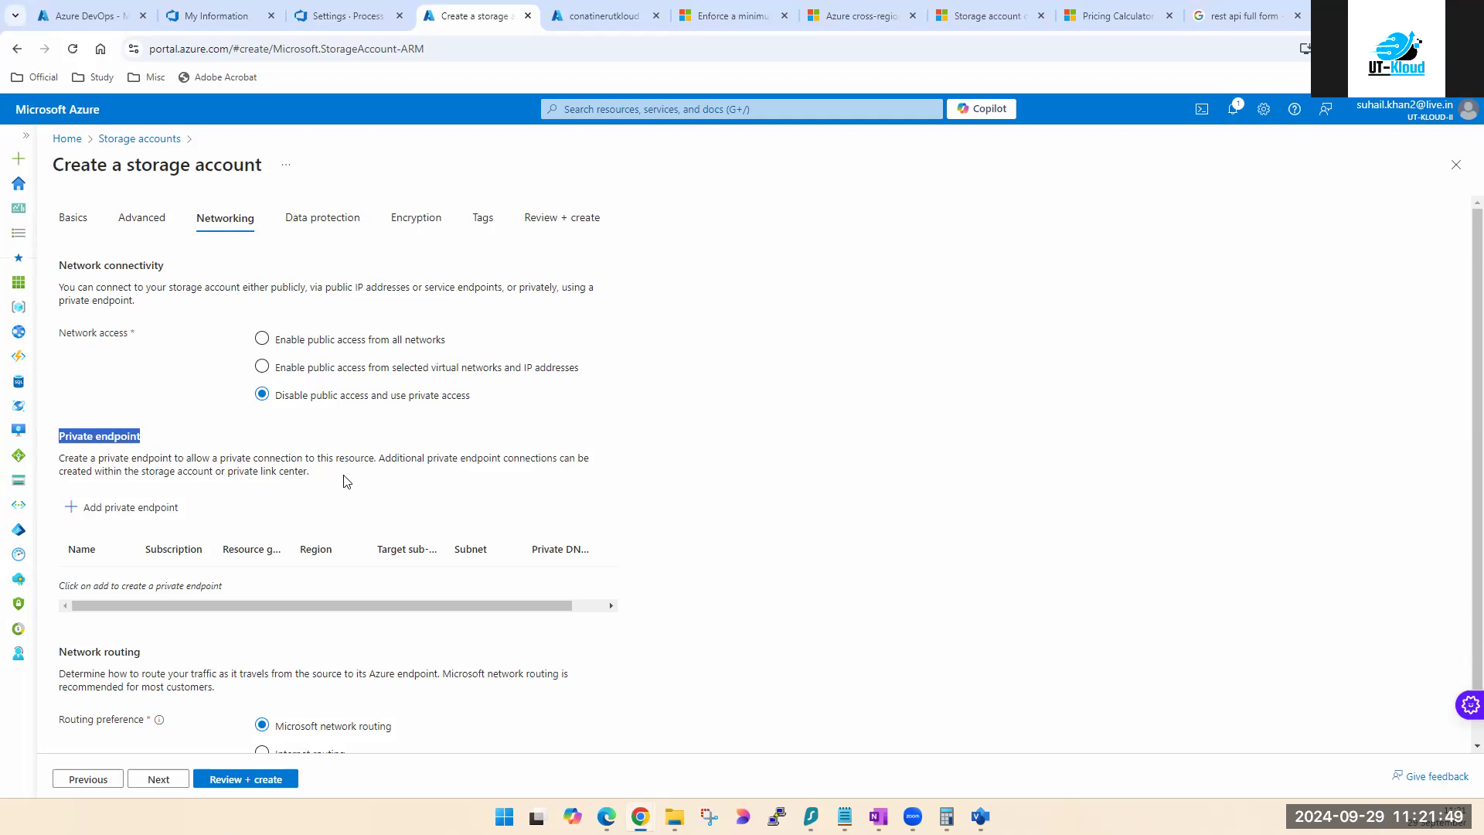
{"action": "double_click", "coordinate": [363, 458]}
{"action": "left_click", "coordinate": [437, 470]}
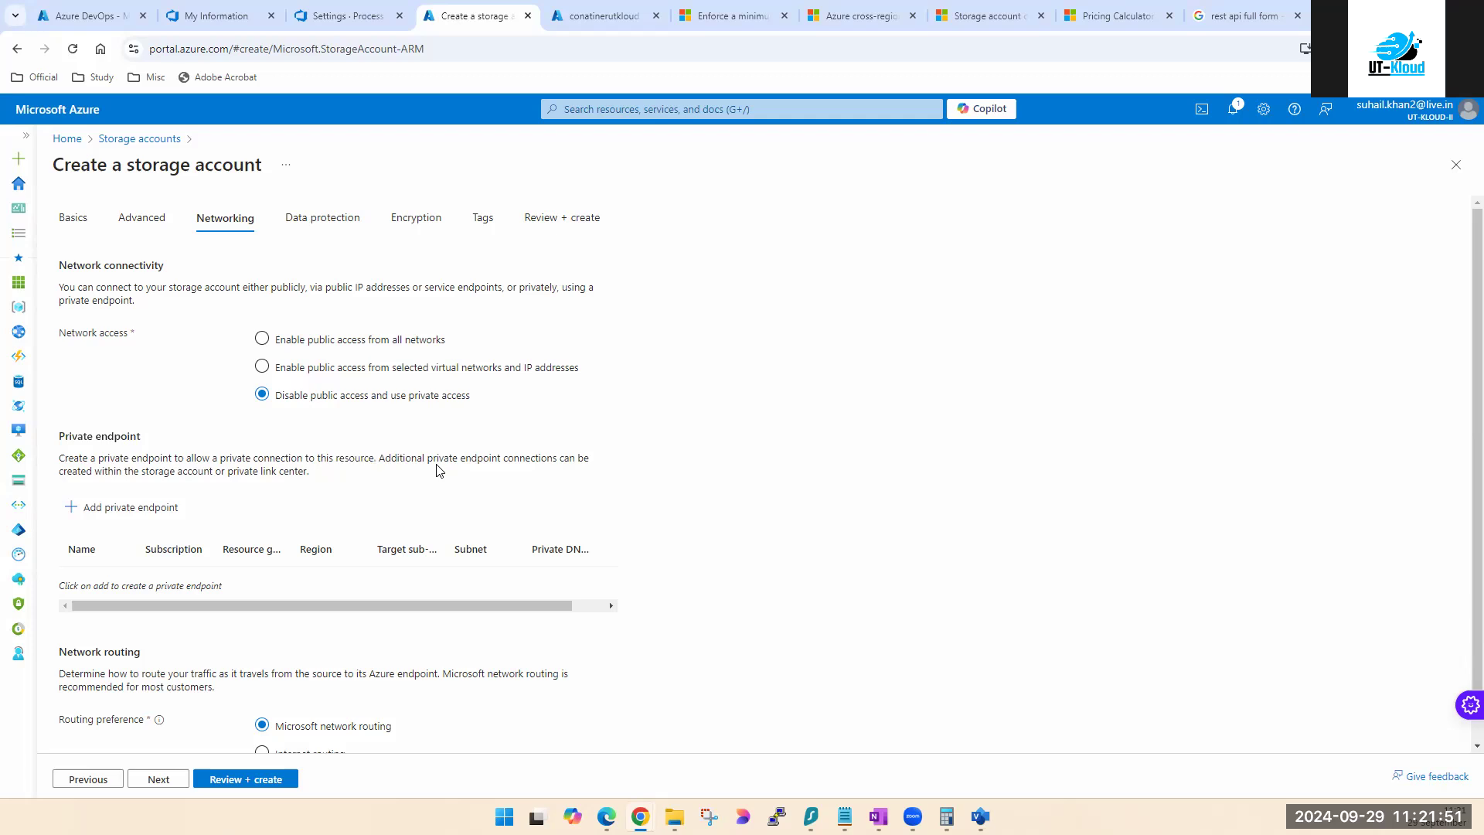
{"action": "triple_click", "coordinate": [247, 476]}
{"action": "left_click", "coordinate": [305, 476]}
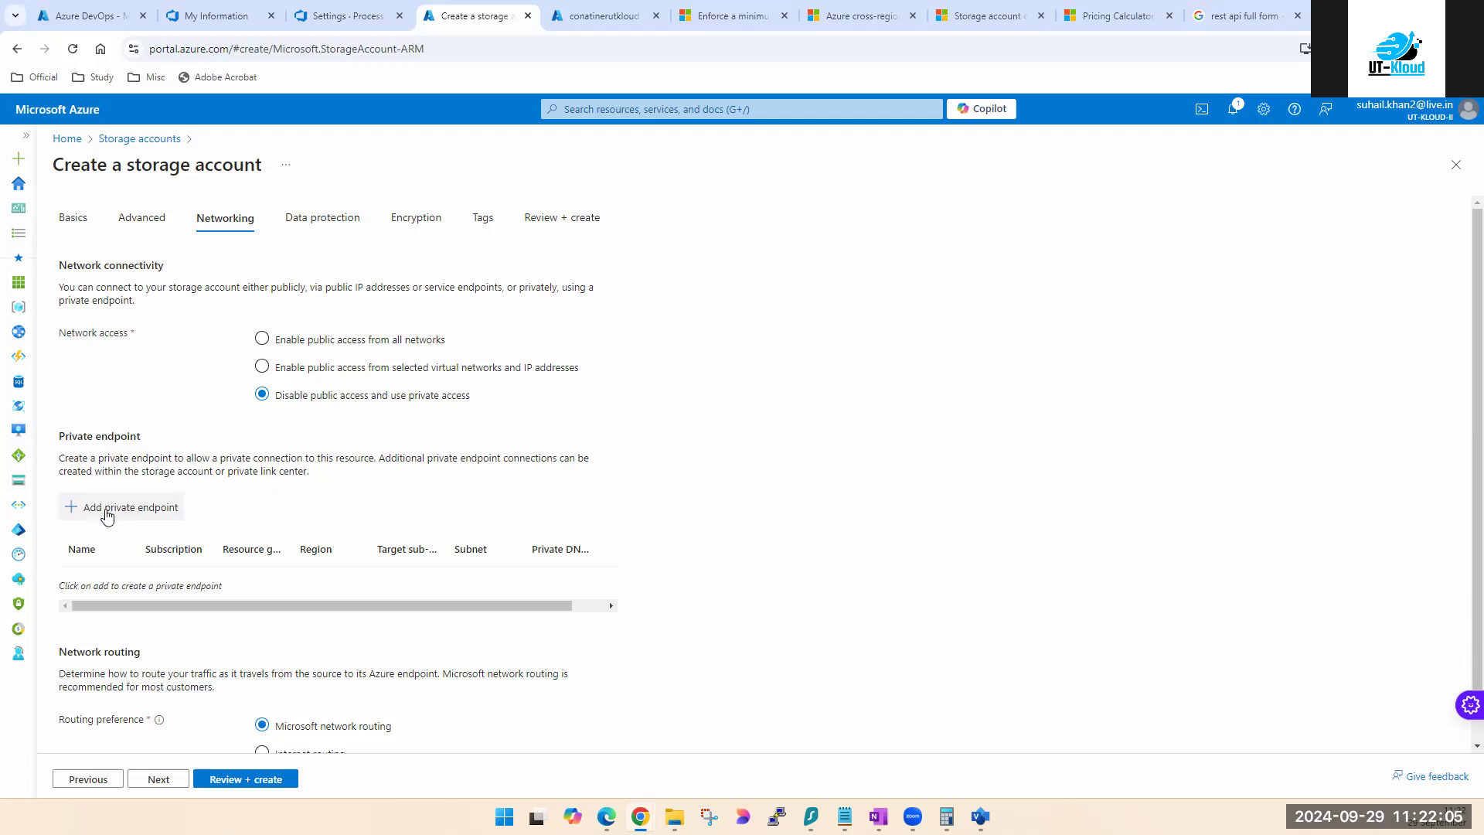
{"action": "left_click", "coordinate": [146, 517]}
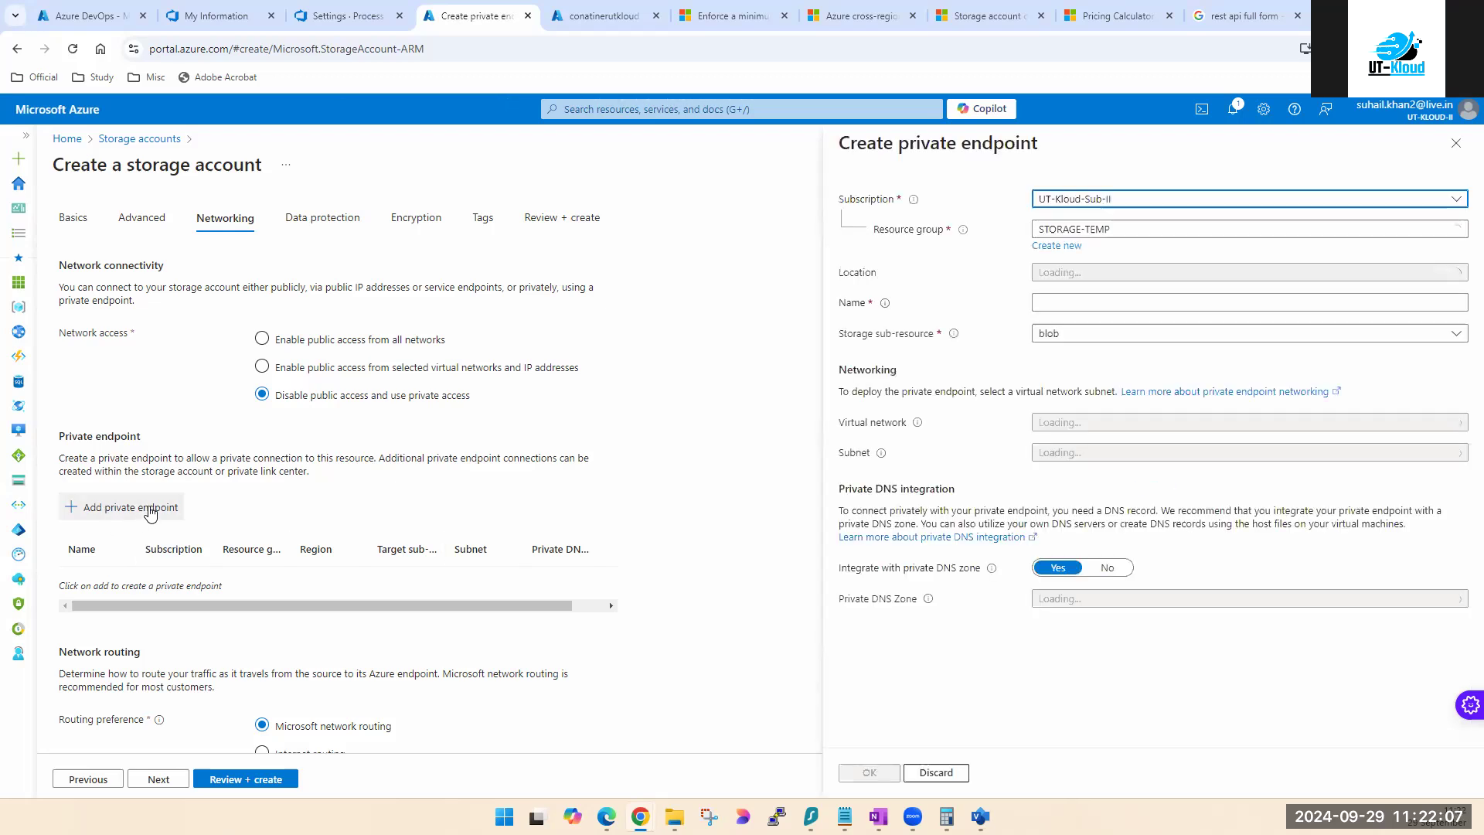
{"action": "left_click", "coordinate": [1457, 143]}
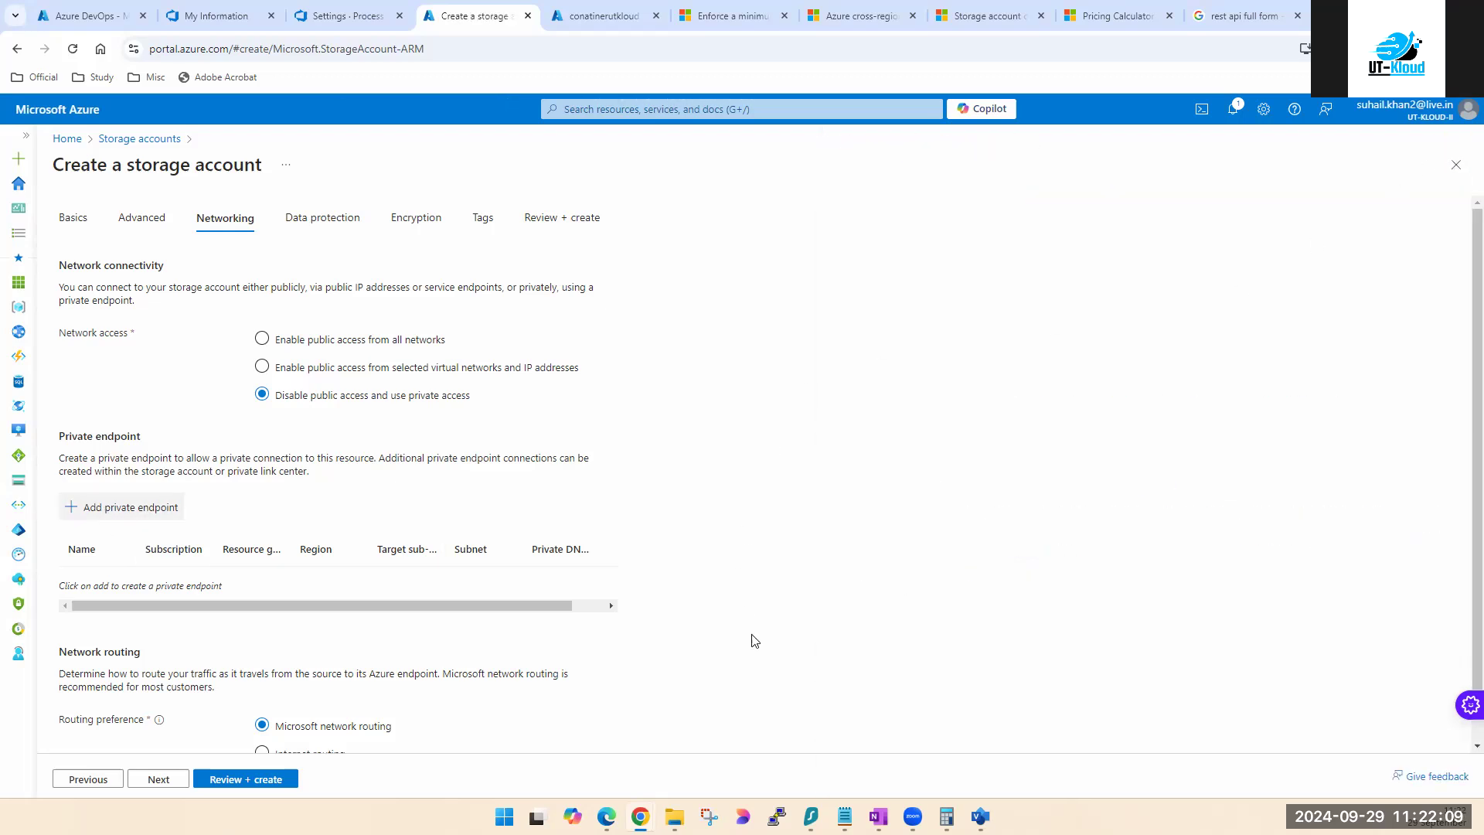
Step: Switch to the Visio diagram, lower the Internal VMs shape slightly and place a copy of it to its left
{"action": "mouse_move", "coordinate": [913, 816]}
{"action": "left_click", "coordinate": [981, 816]}
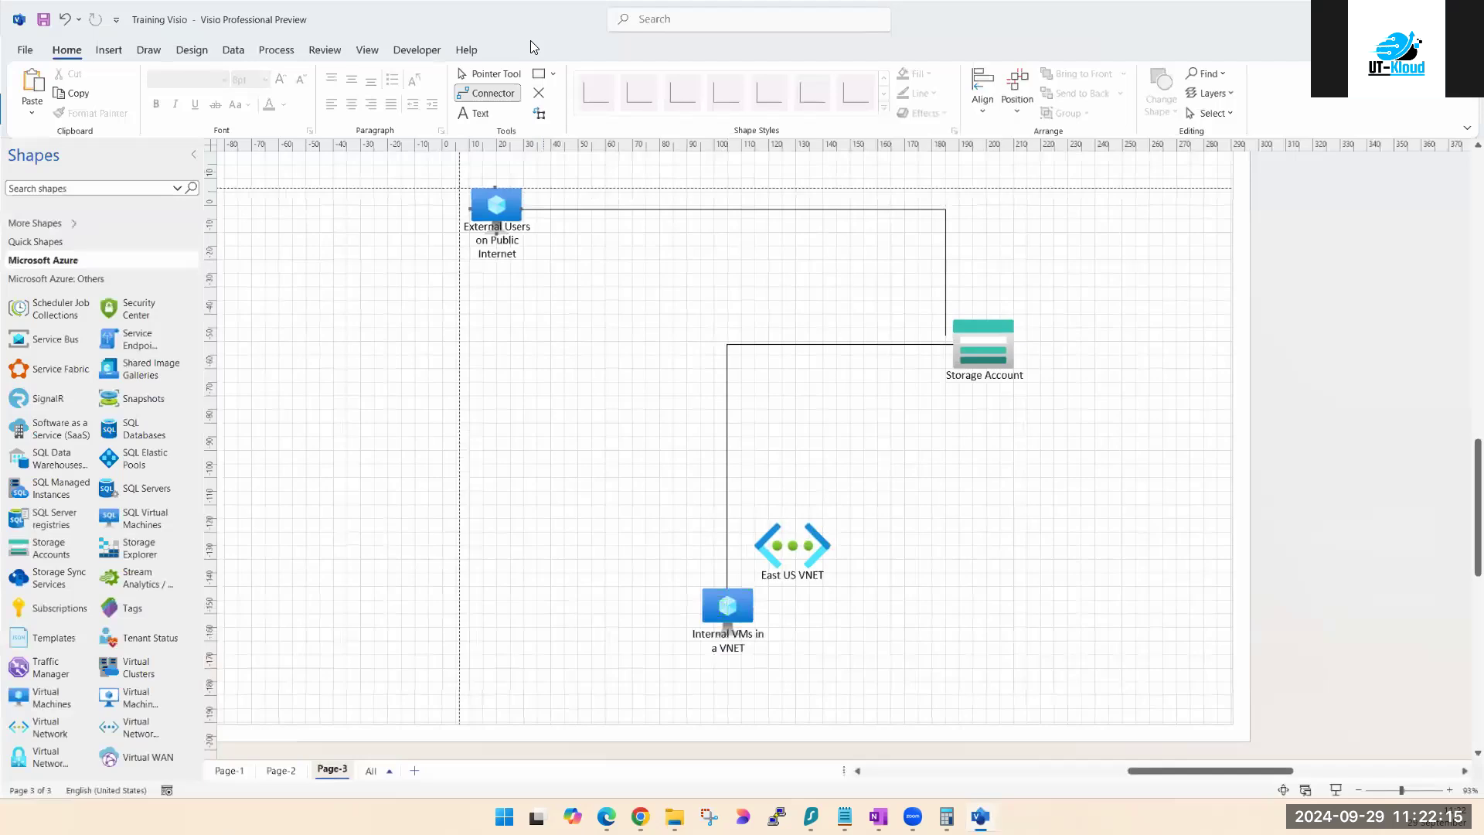
{"action": "left_click", "coordinate": [539, 92]}
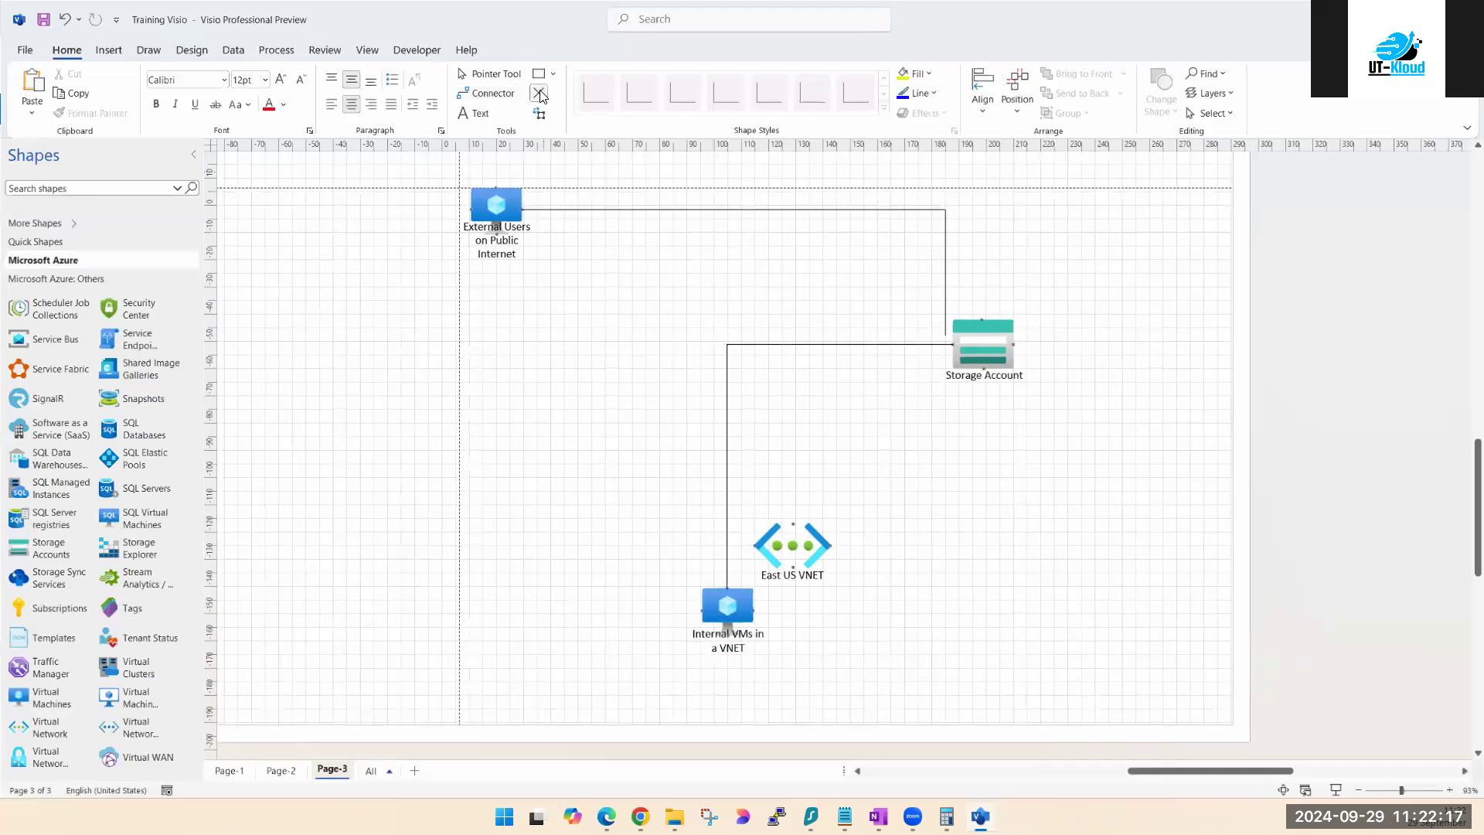
{"action": "left_click_drag", "start_coordinate": [882, 679], "coordinate": [539, 644]}
{"action": "left_click", "coordinate": [622, 688]}
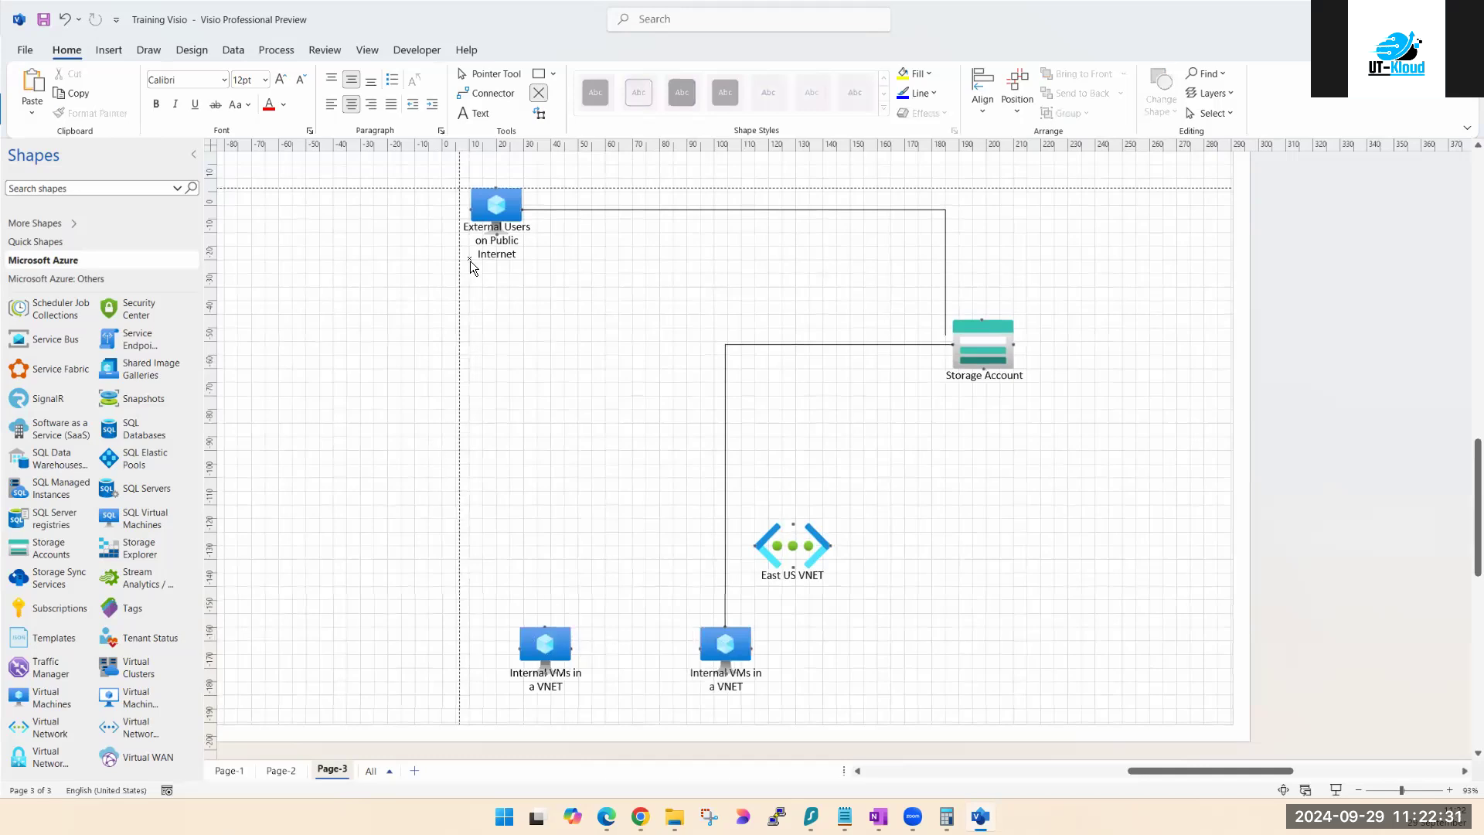
Step: Connect the two Internal VMs shapes to each other with a straight horizontal connector
{"action": "left_click", "coordinate": [483, 93]}
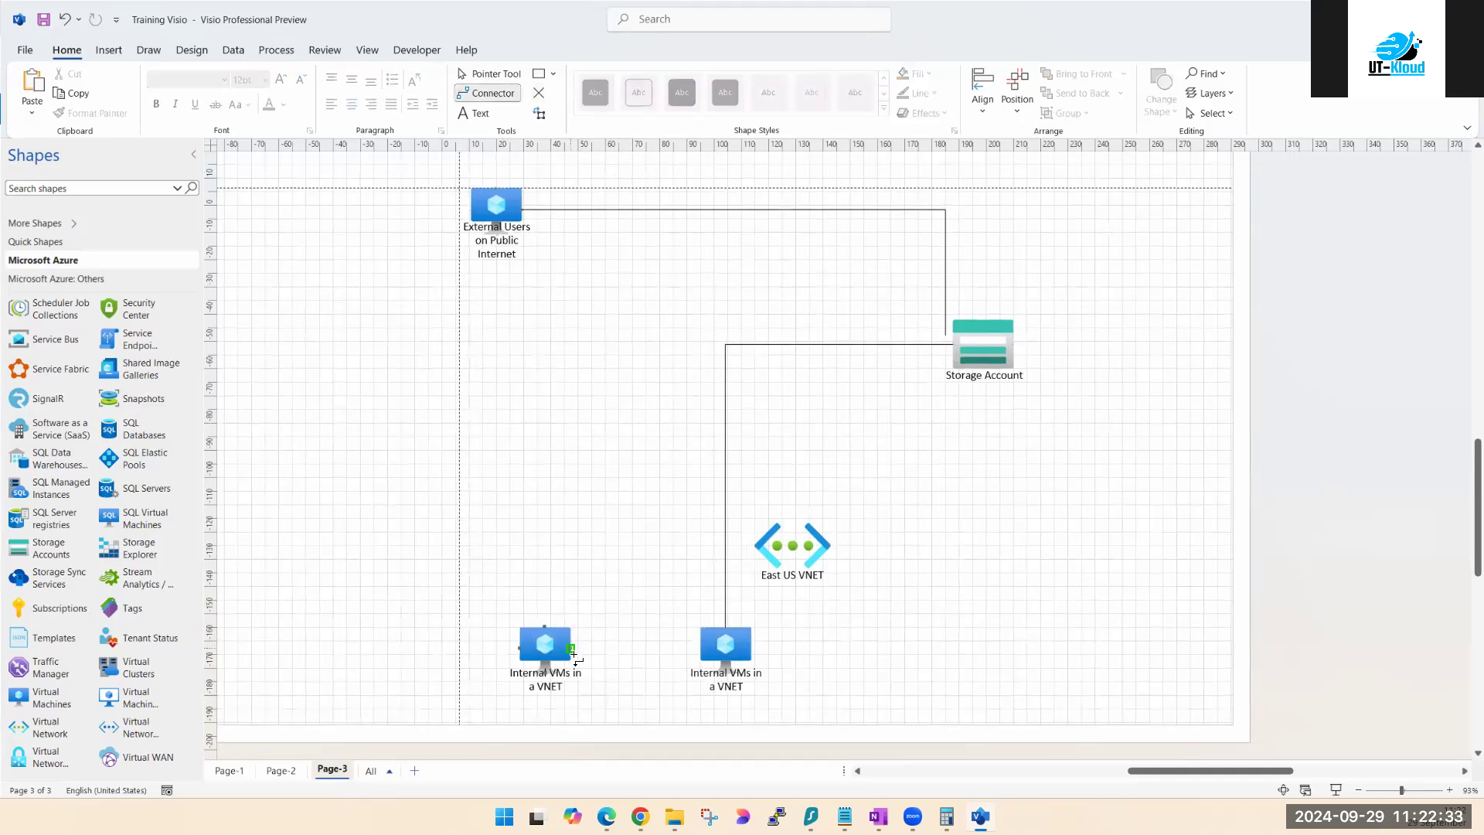
{"action": "left_click_drag", "start_coordinate": [571, 649], "coordinate": [698, 650]}
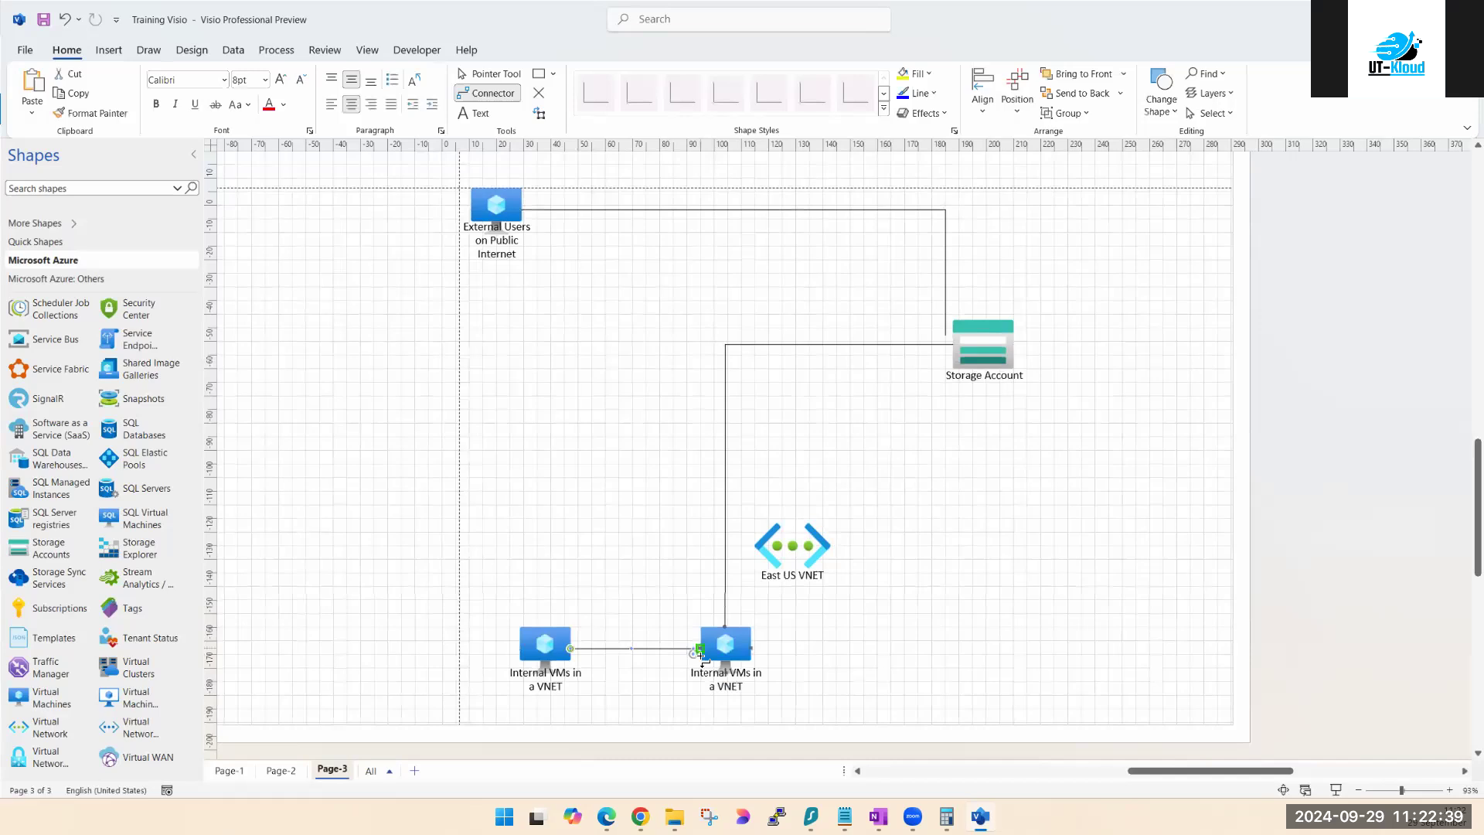
{"action": "left_click", "coordinate": [646, 681]}
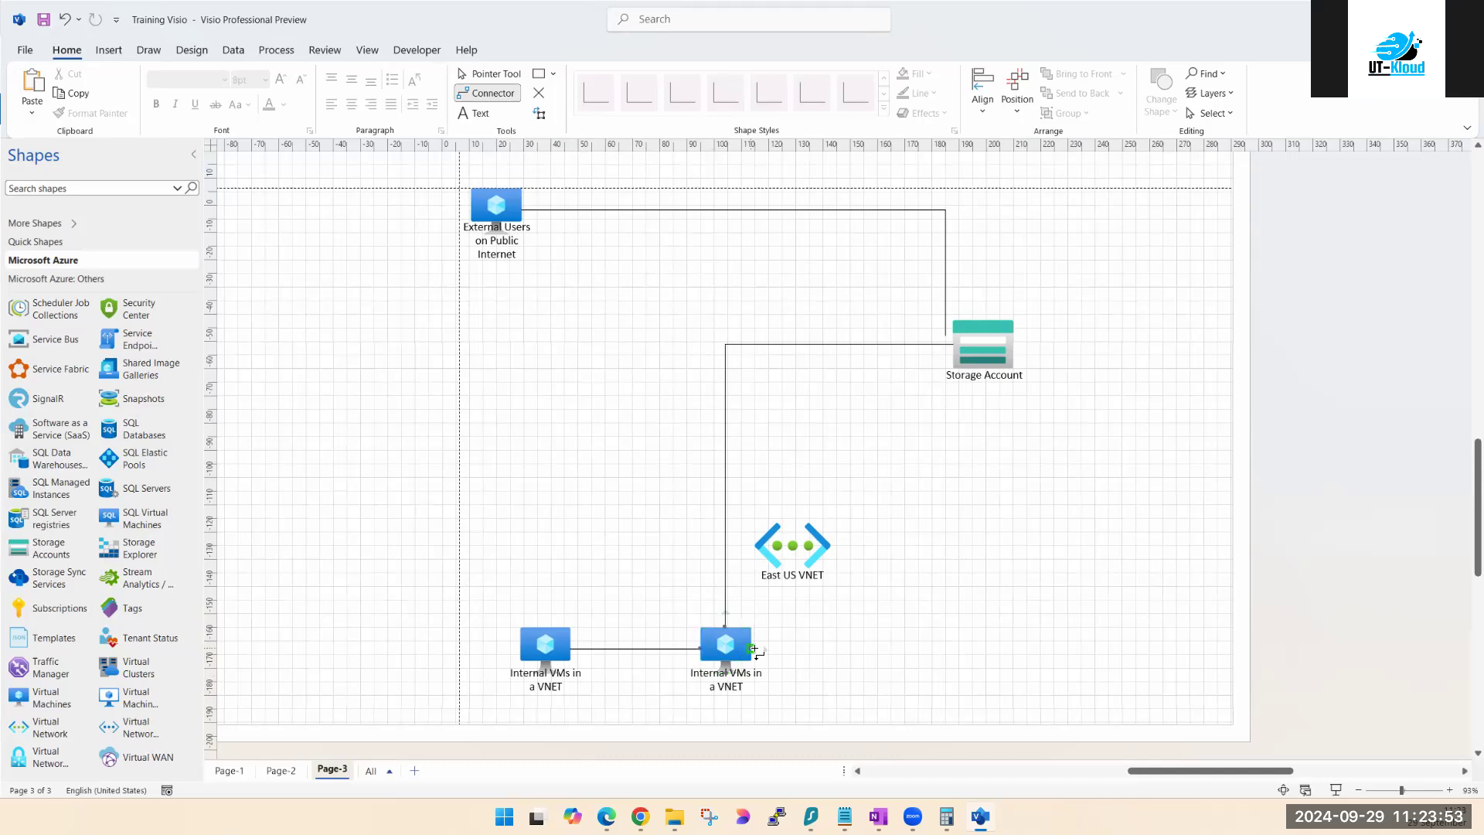
Step: Draw a right-angled connector from the right-hand Internal VMs shape to the right side of the Storage Account
{"action": "left_click_drag", "start_coordinate": [754, 650], "coordinate": [1034, 634]}
{"action": "left_click_drag", "start_coordinate": [1030, 620], "coordinate": [1017, 345]}
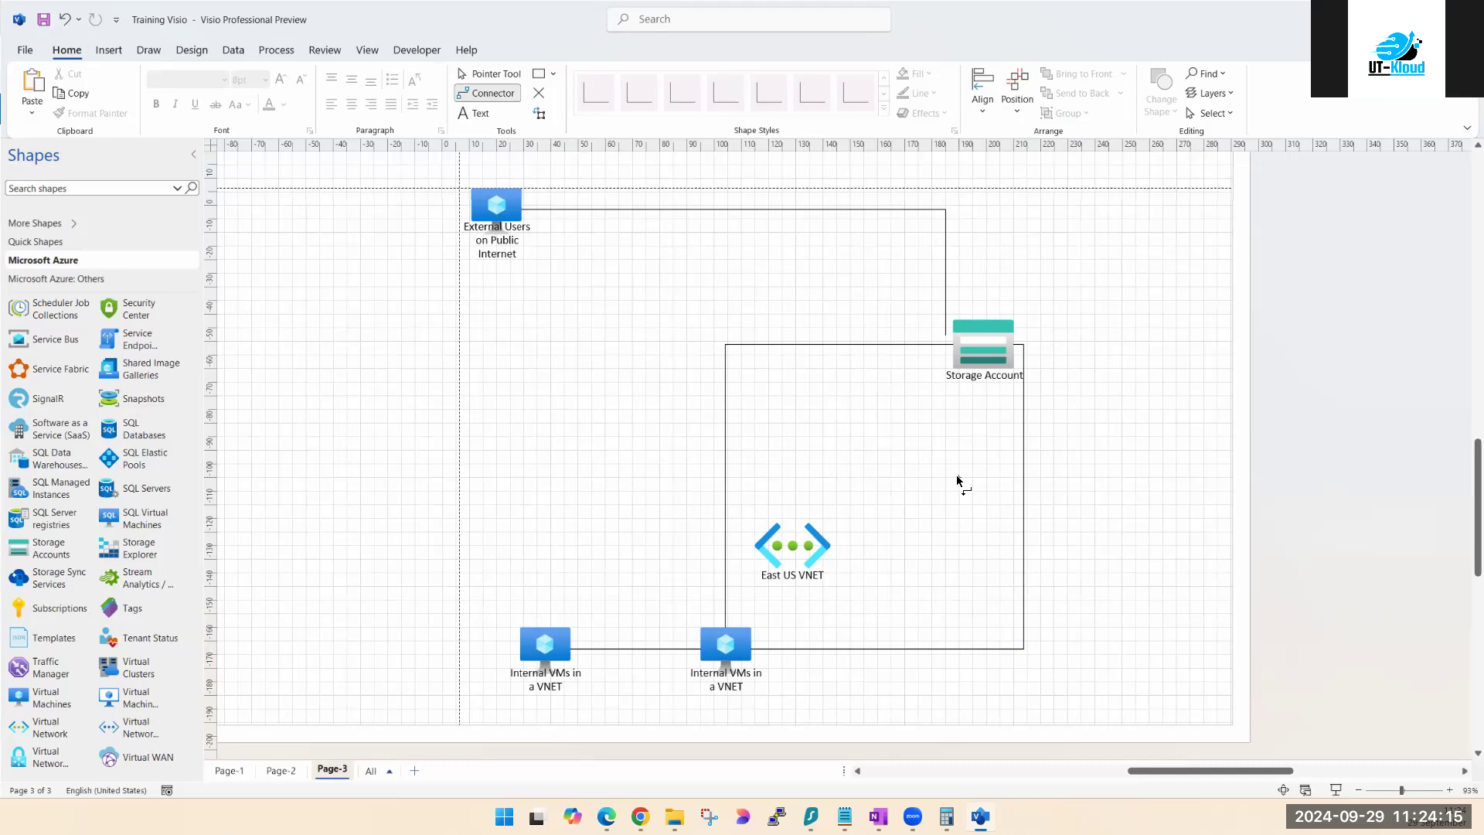
Step: Delete the External Users connector and the connector running from the Internal VMs to the Storage Account's left side
{"action": "left_click", "coordinate": [533, 97]}
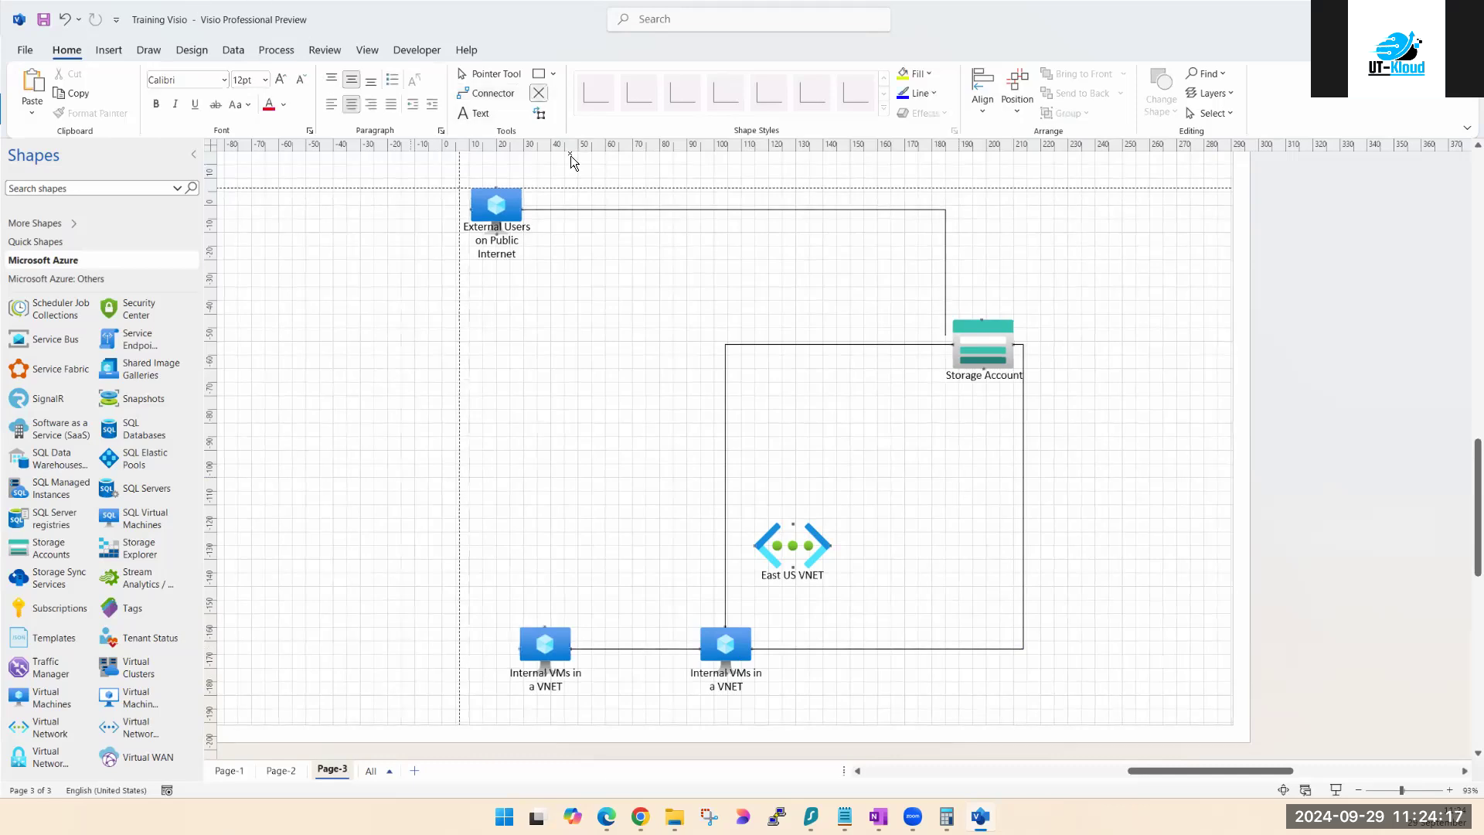
{"action": "left_click", "coordinate": [622, 209]}
{"action": "key", "text": "Delete"}
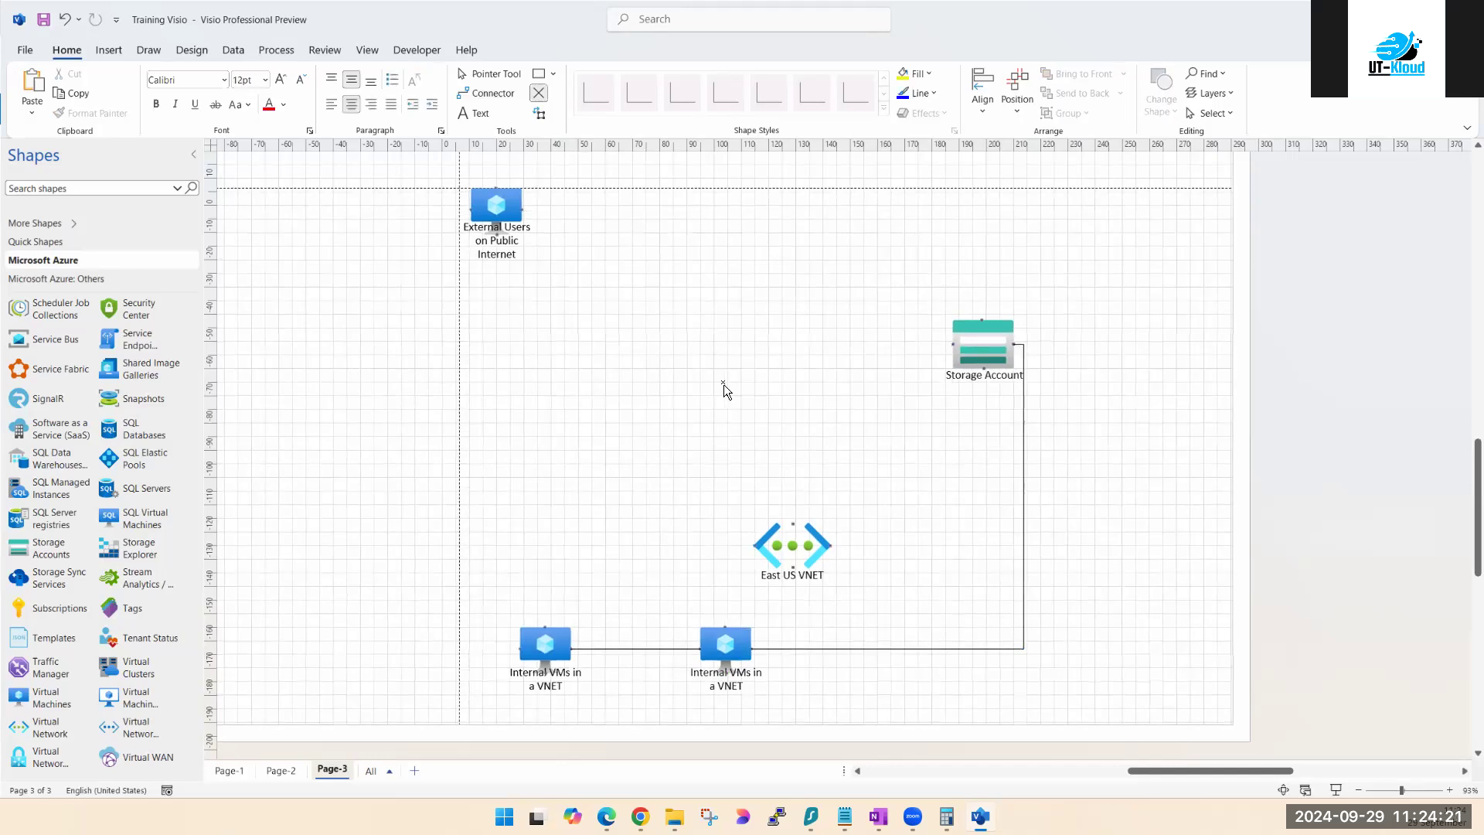
Step: Delete the connector between the two Internal VMs shapes
{"action": "left_click", "coordinate": [631, 647]}
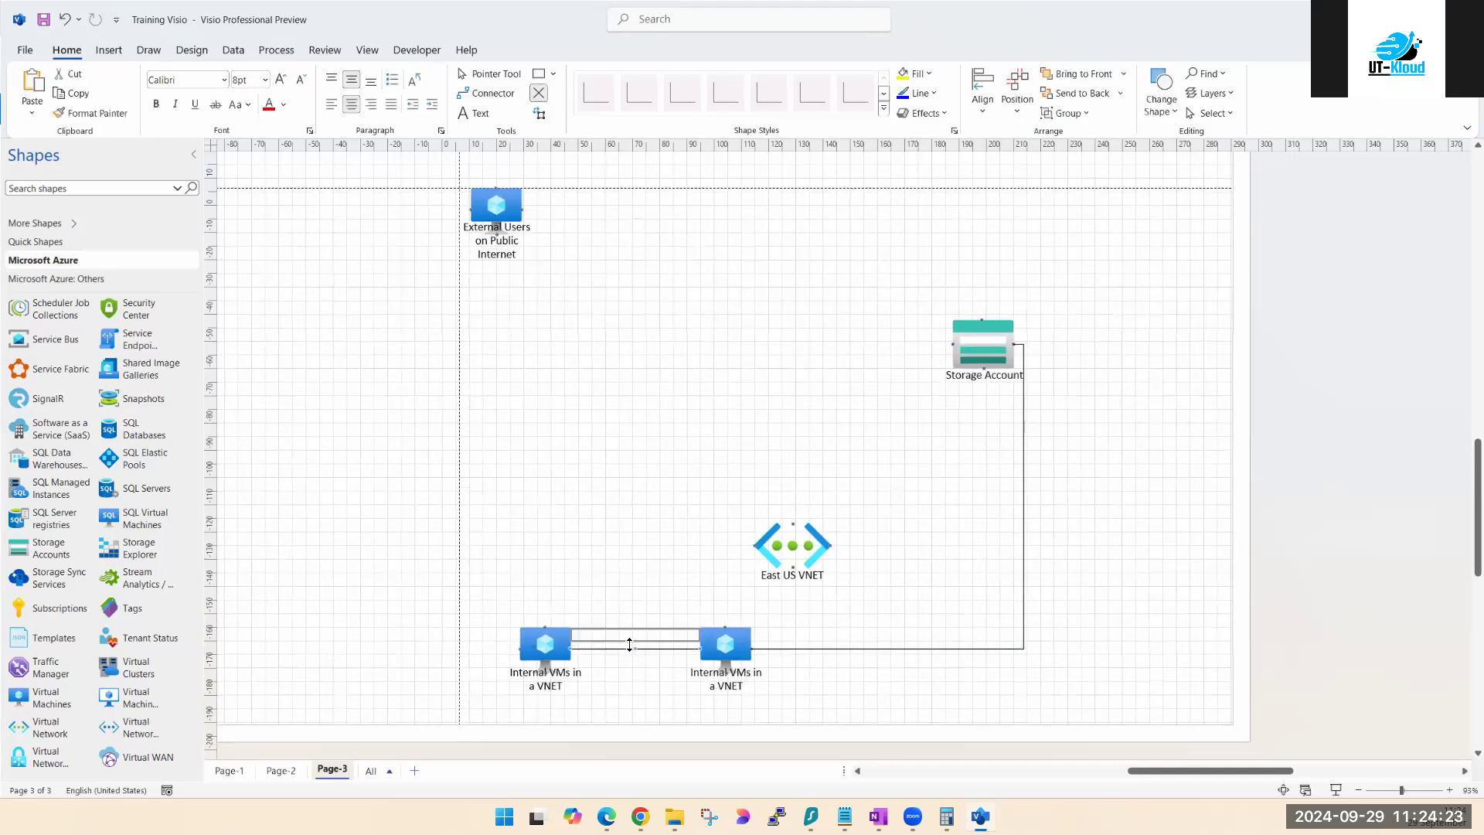
{"action": "left_click", "coordinate": [636, 654]}
{"action": "left_click", "coordinate": [636, 647]}
{"action": "key", "text": "Delete"}
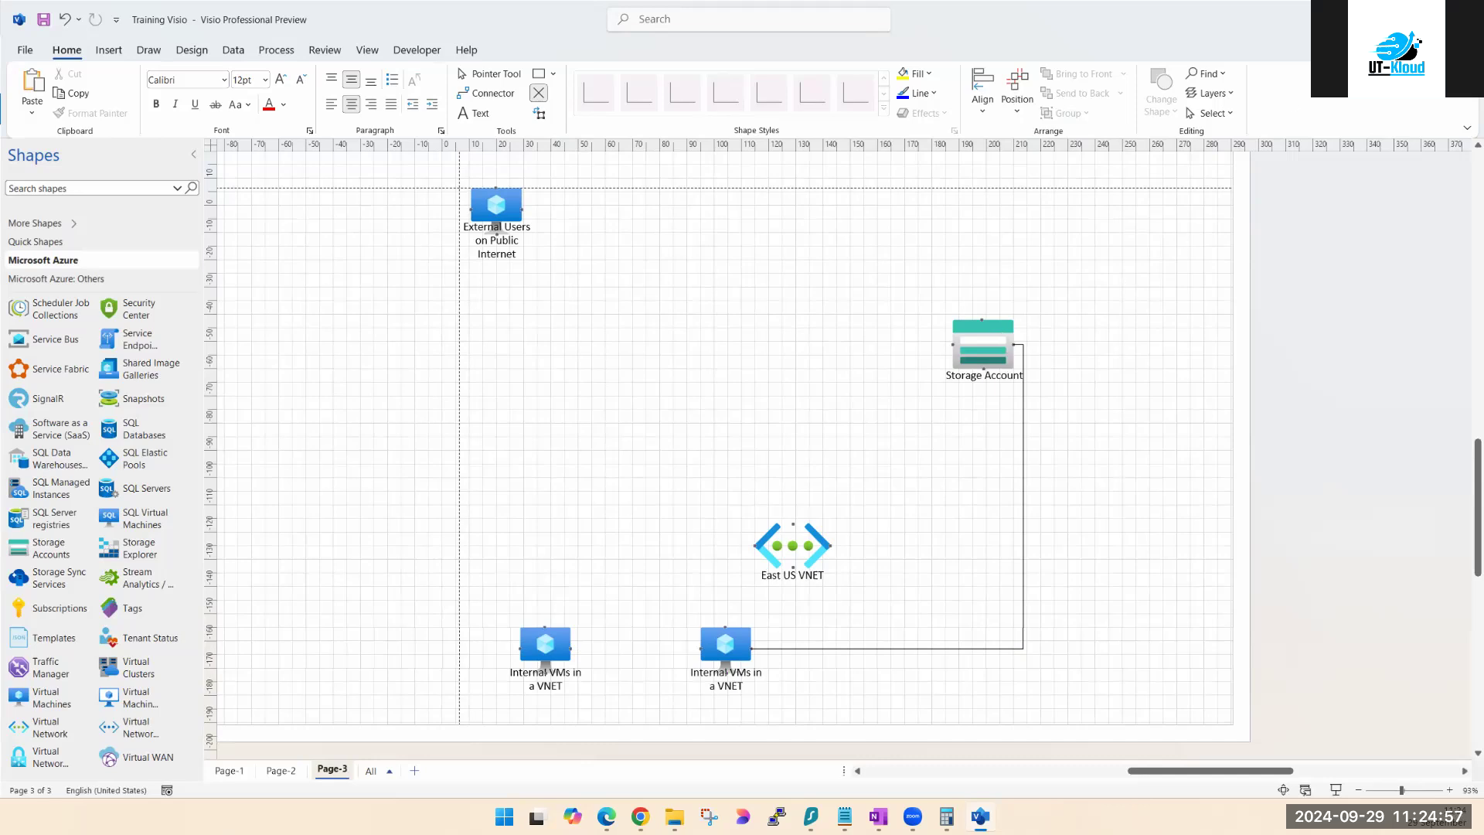
Step: Switch to the Azure portal and start a private endpoint for the storage account, named STORAGEACCOUNT-NIC, keeping blob as the sub-resource
{"action": "left_click", "coordinate": [1394, 19]}
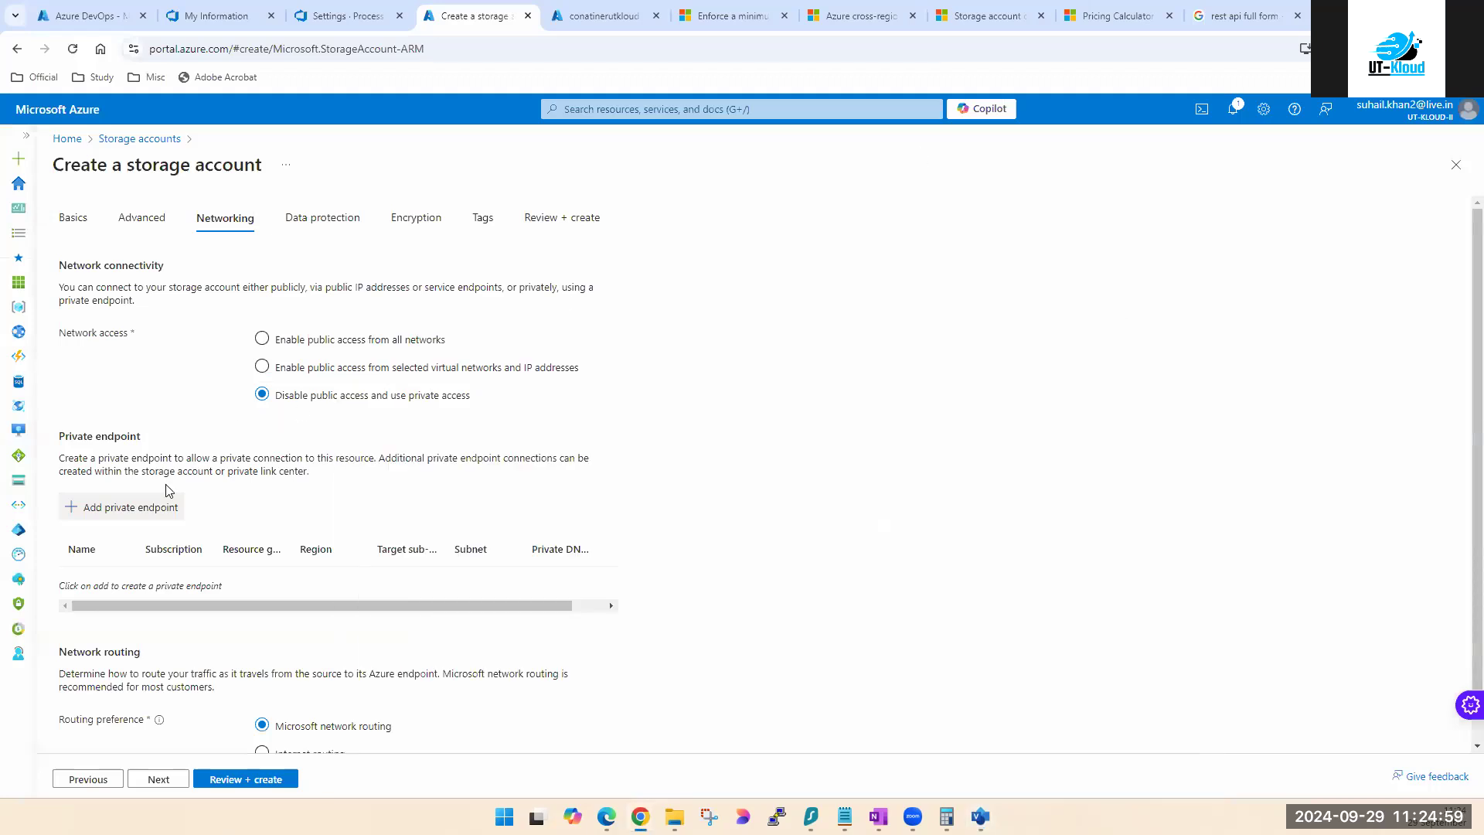
{"action": "left_click", "coordinate": [118, 510]}
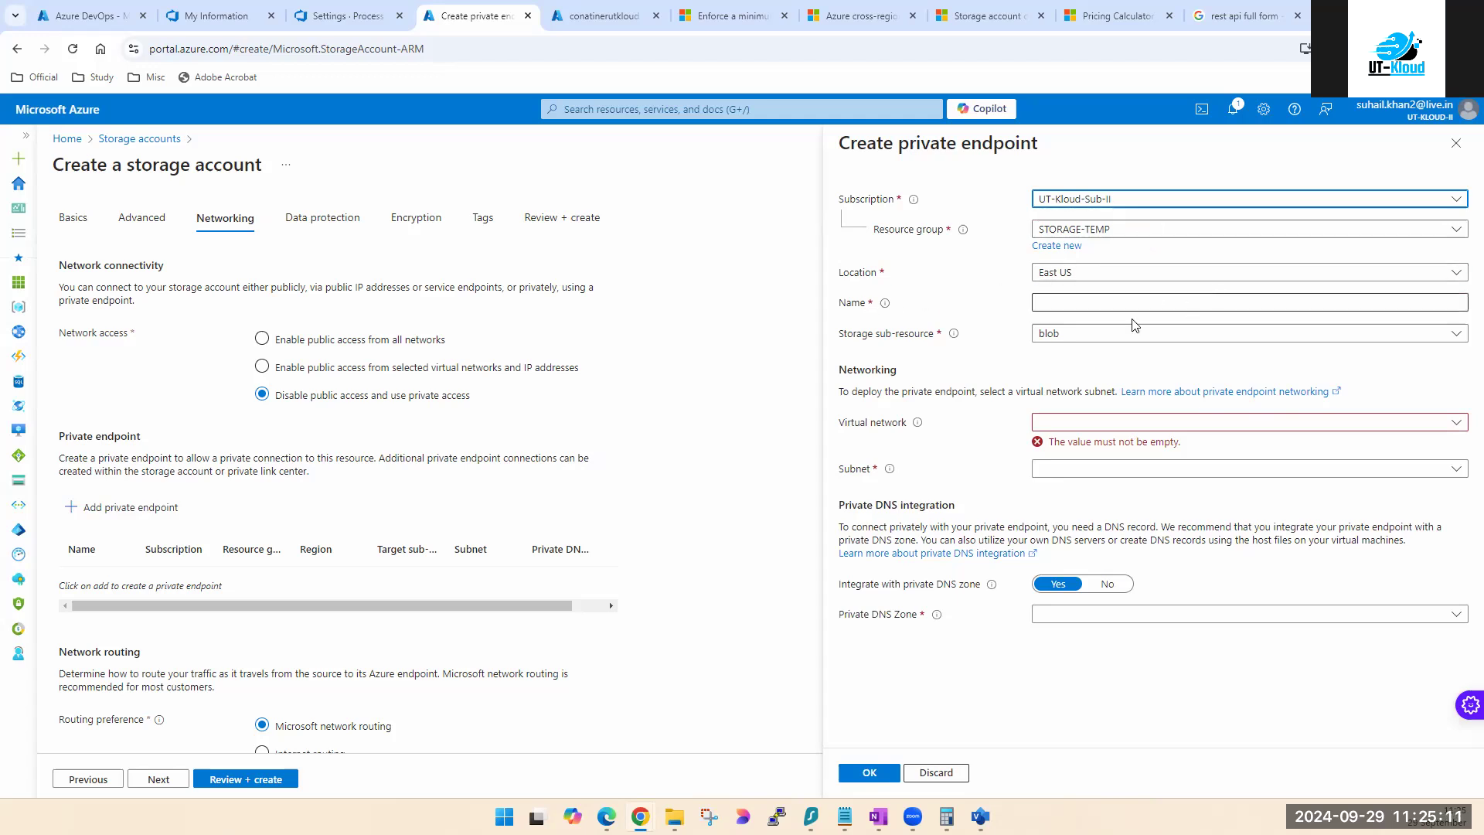
{"action": "left_click", "coordinate": [1092, 301]}
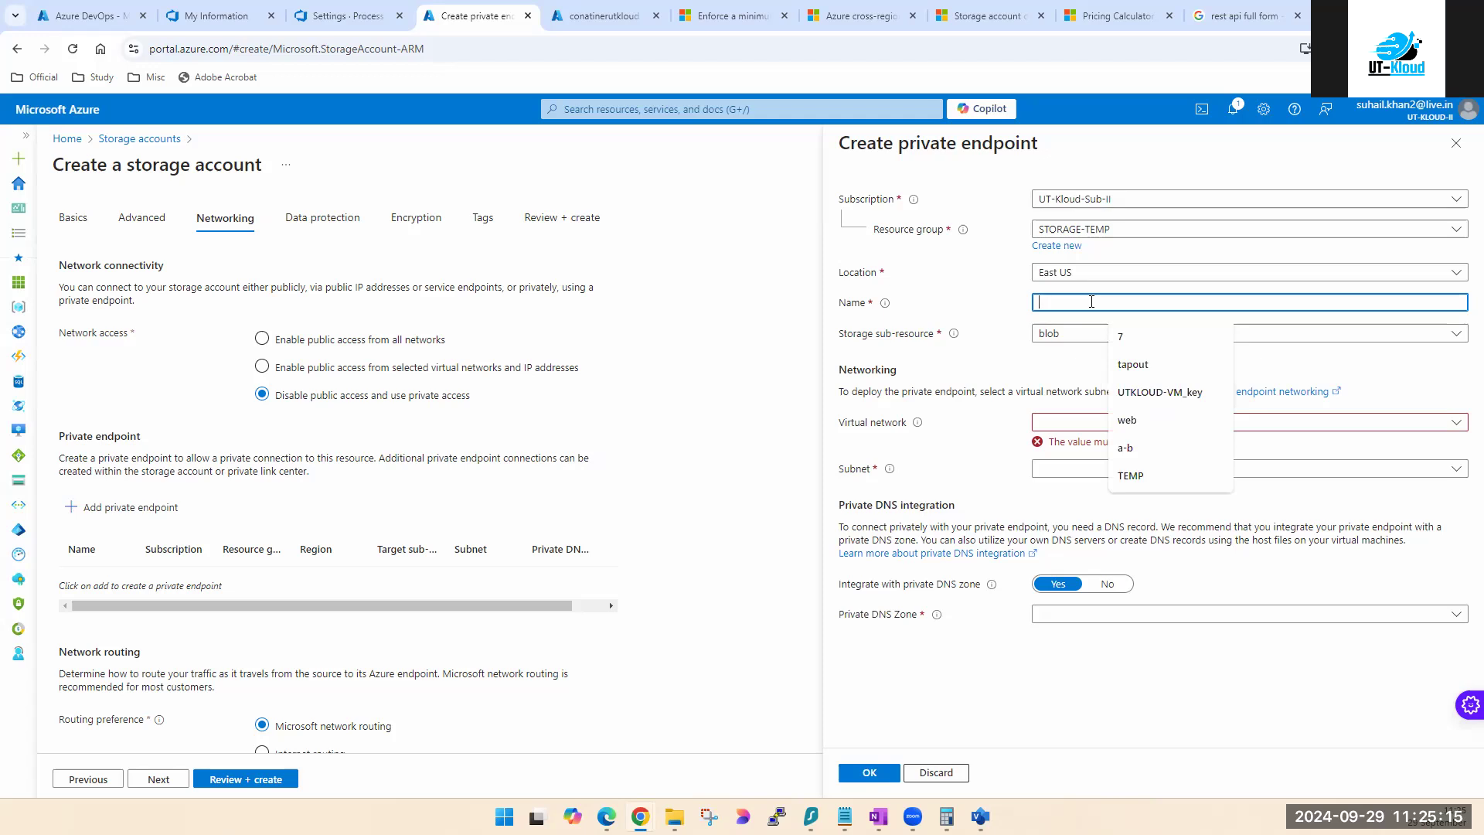
{"action": "type", "text": "STORAGEACCOU"}
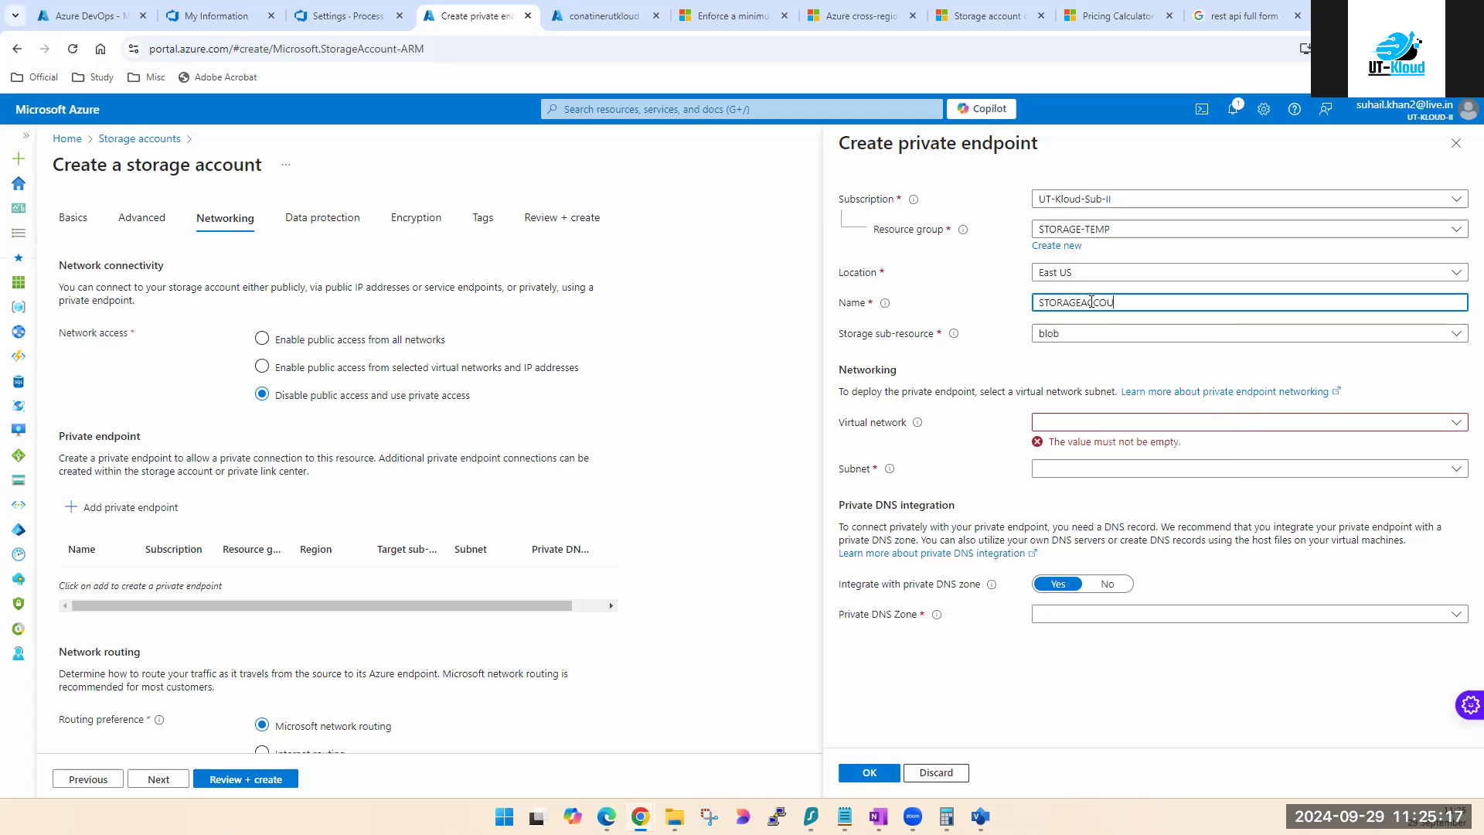
{"action": "type", "text": "NT-NIC"}
{"action": "left_click", "coordinate": [1102, 340]}
{"action": "left_click", "coordinate": [1101, 346]}
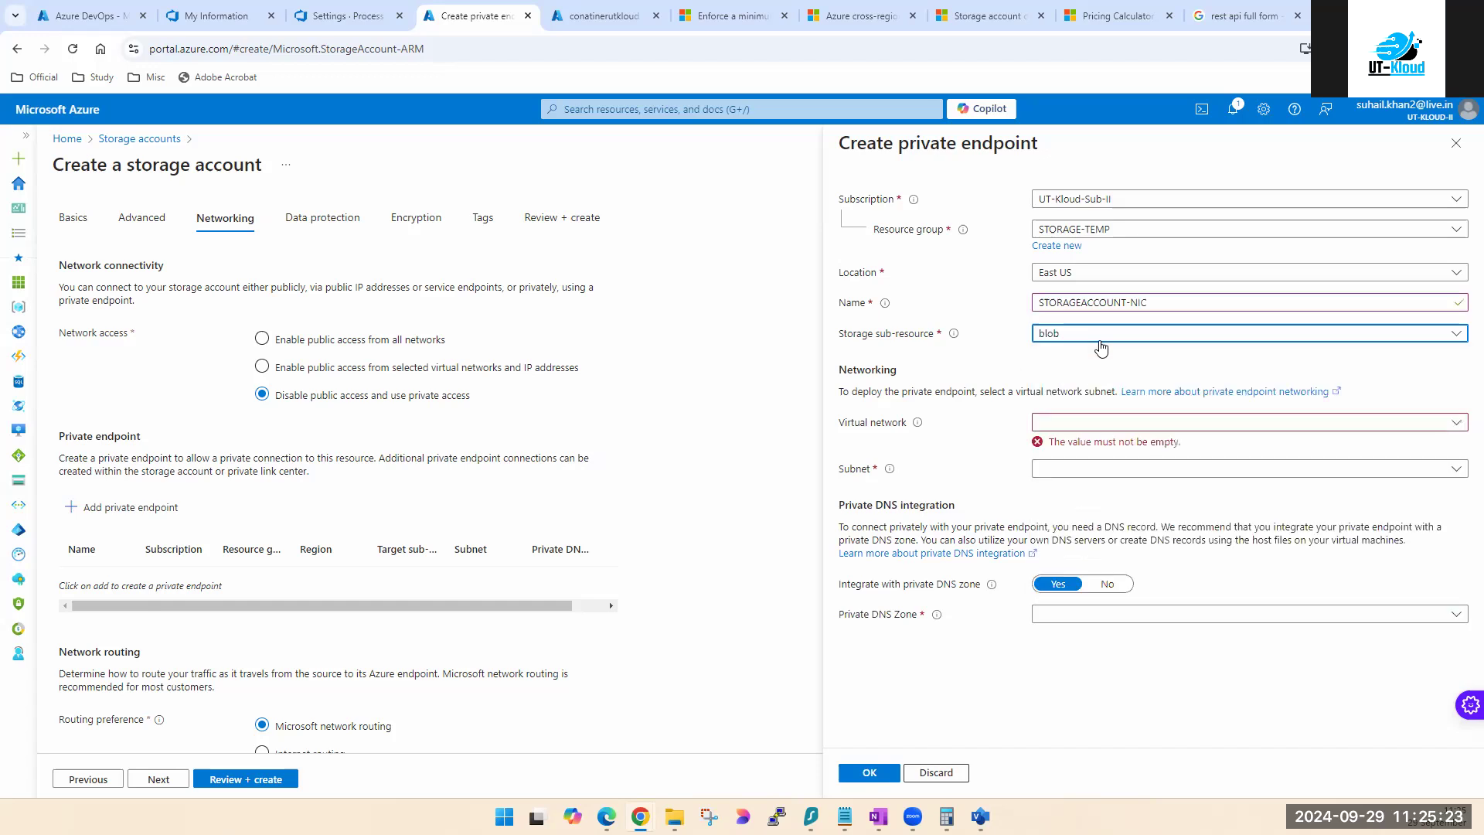
Step: Assign the private endpoint to the storage-accVNET virtual network and its default subnet, and add it to the storage account
{"action": "left_click", "coordinate": [1102, 425]}
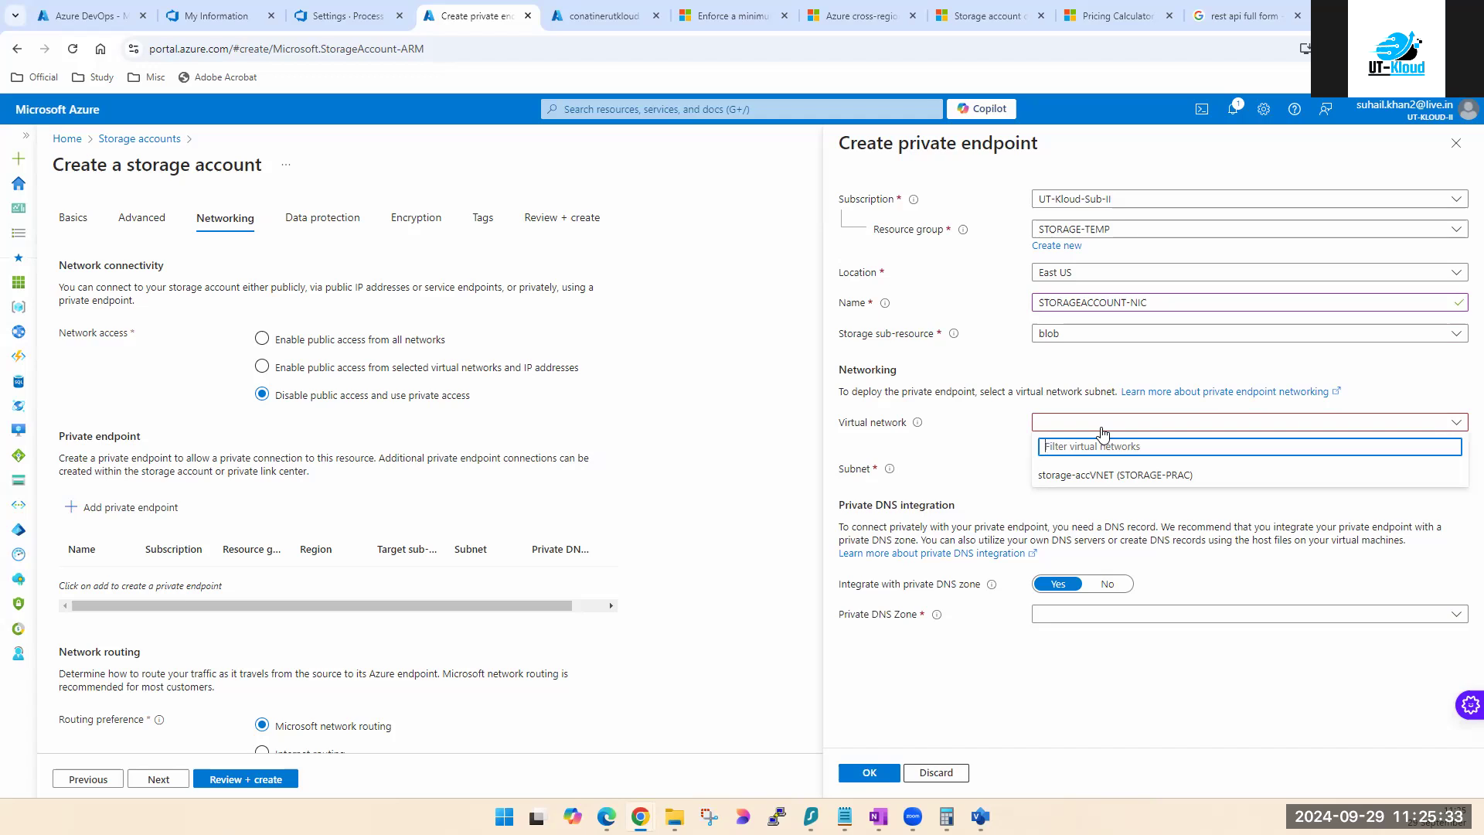
{"action": "left_click", "coordinate": [1107, 476]}
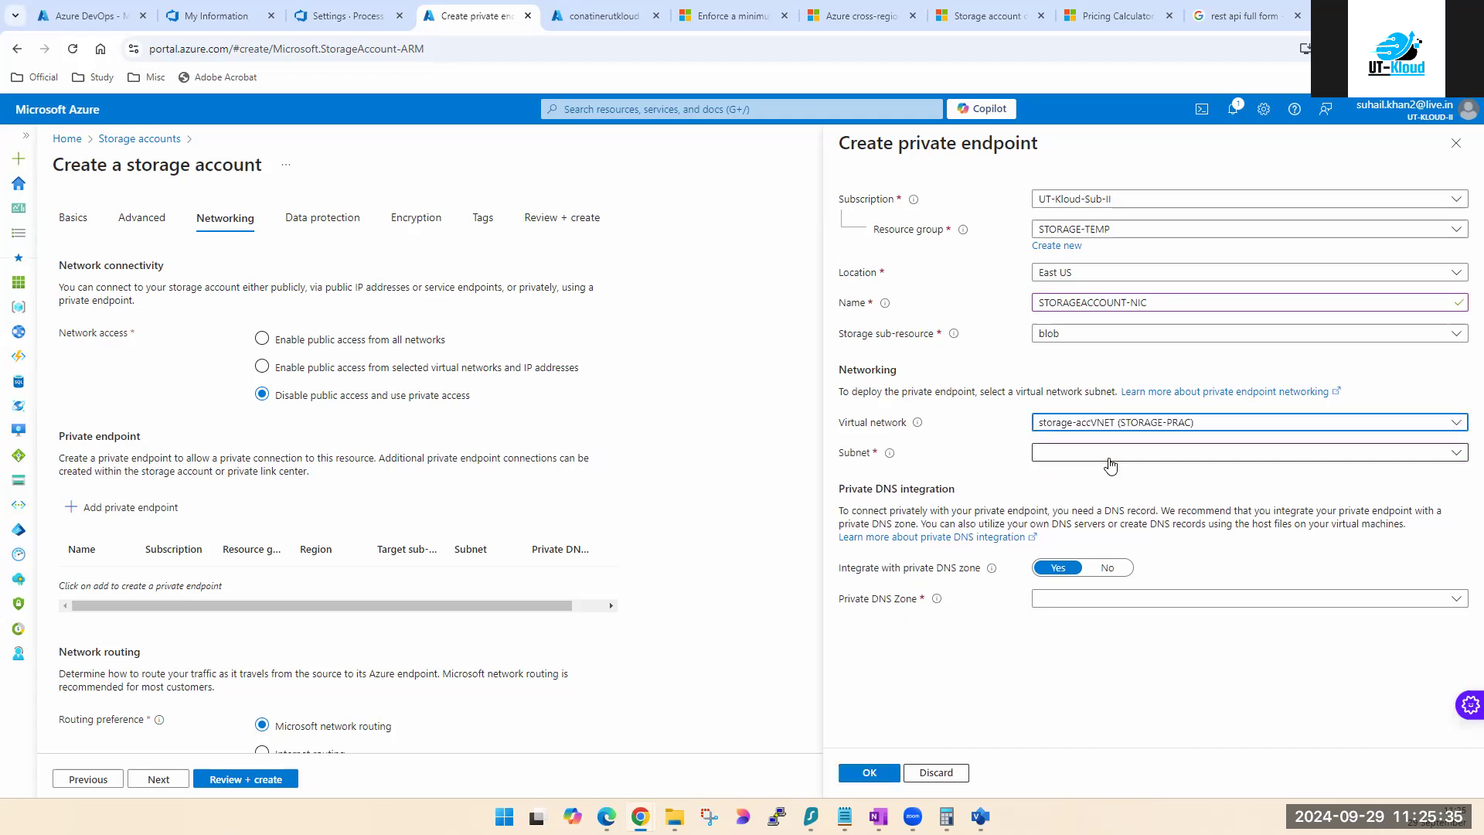
{"action": "left_click", "coordinate": [1111, 454]}
{"action": "left_click", "coordinate": [1101, 533]}
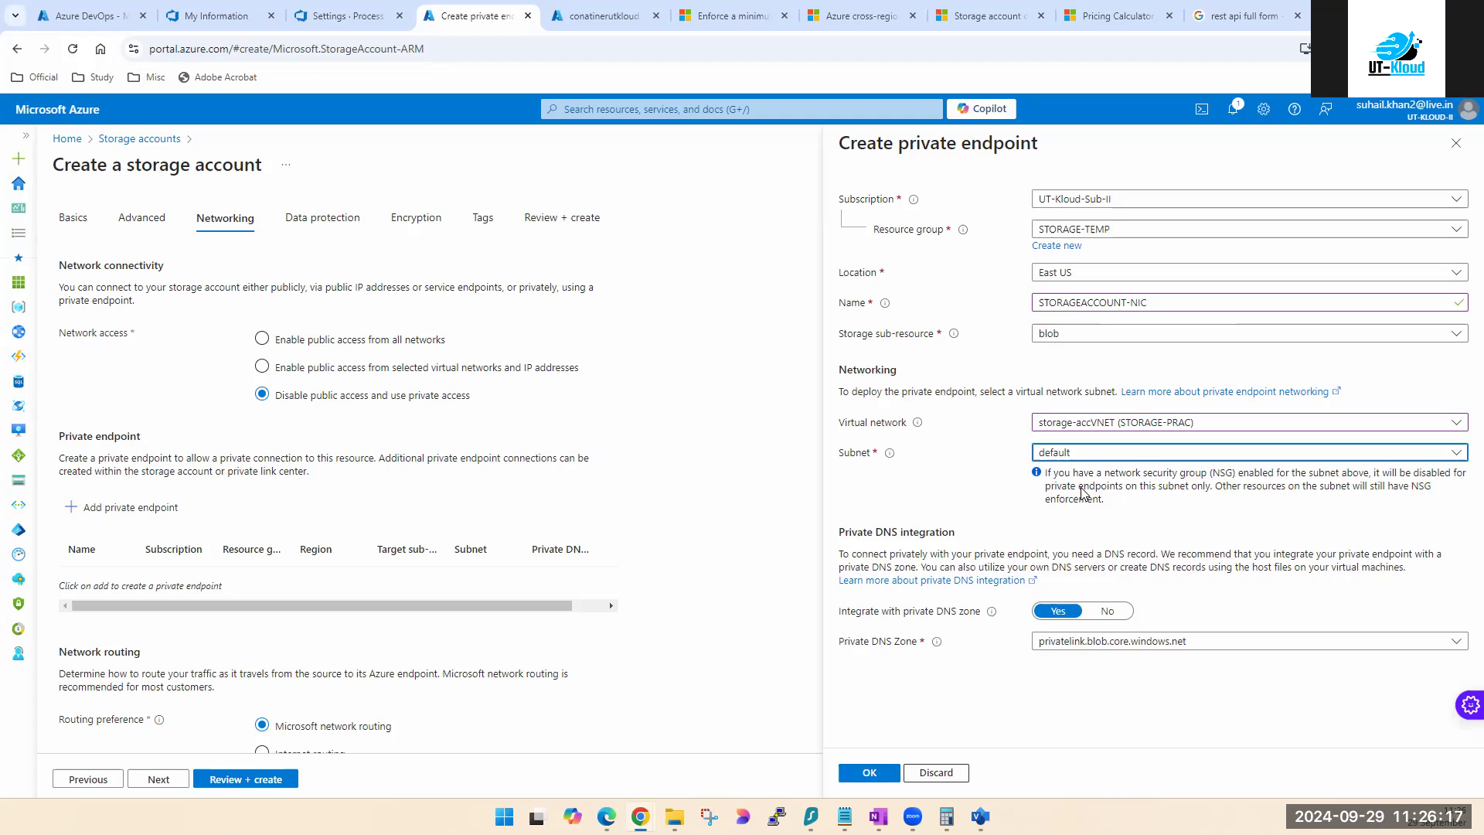
{"action": "left_click", "coordinate": [853, 775]}
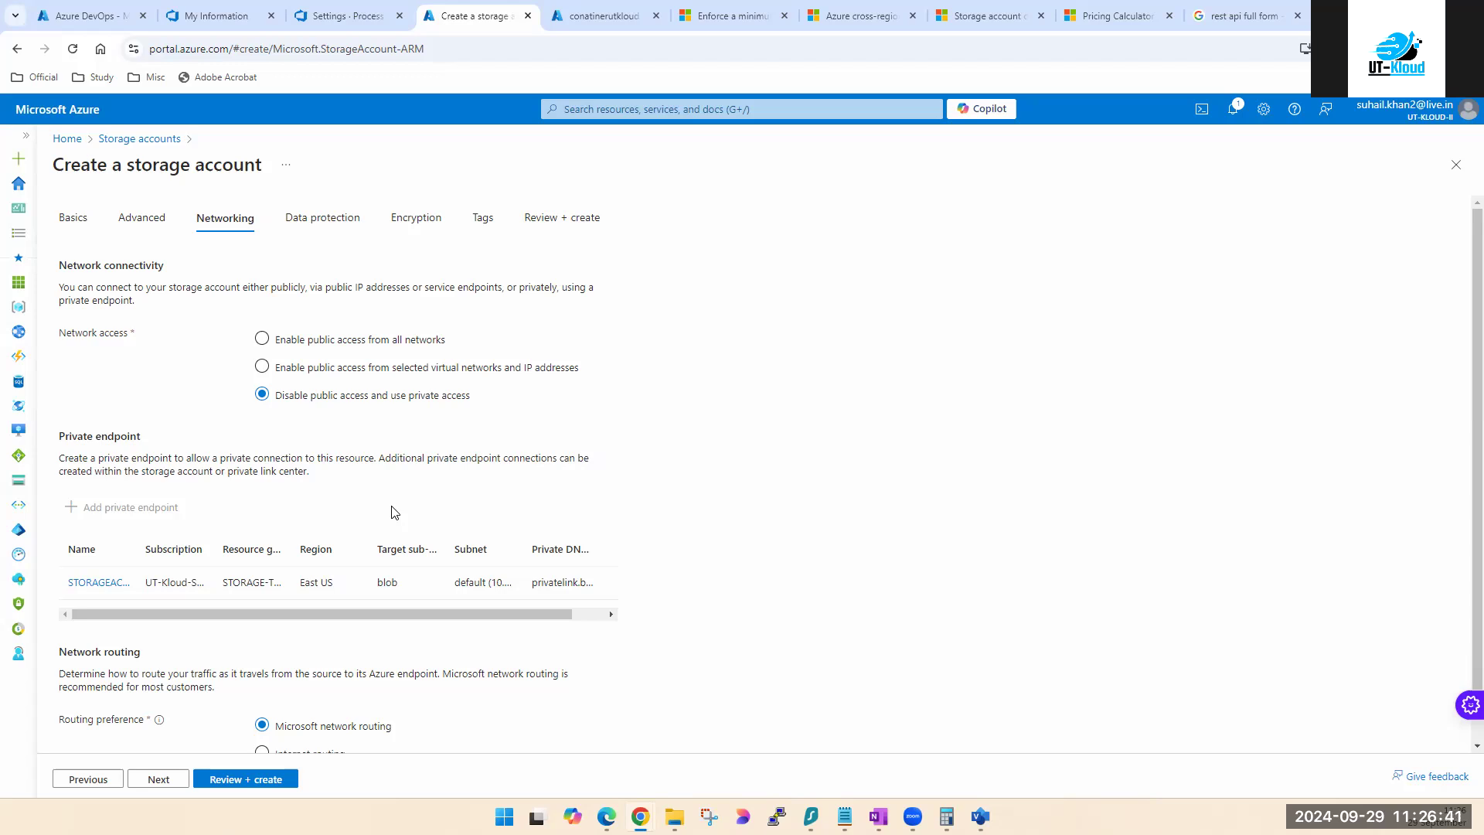
Step: Set the storage account's network access to public access from selected virtual networks and IP addresses
{"action": "left_click", "coordinate": [402, 341]}
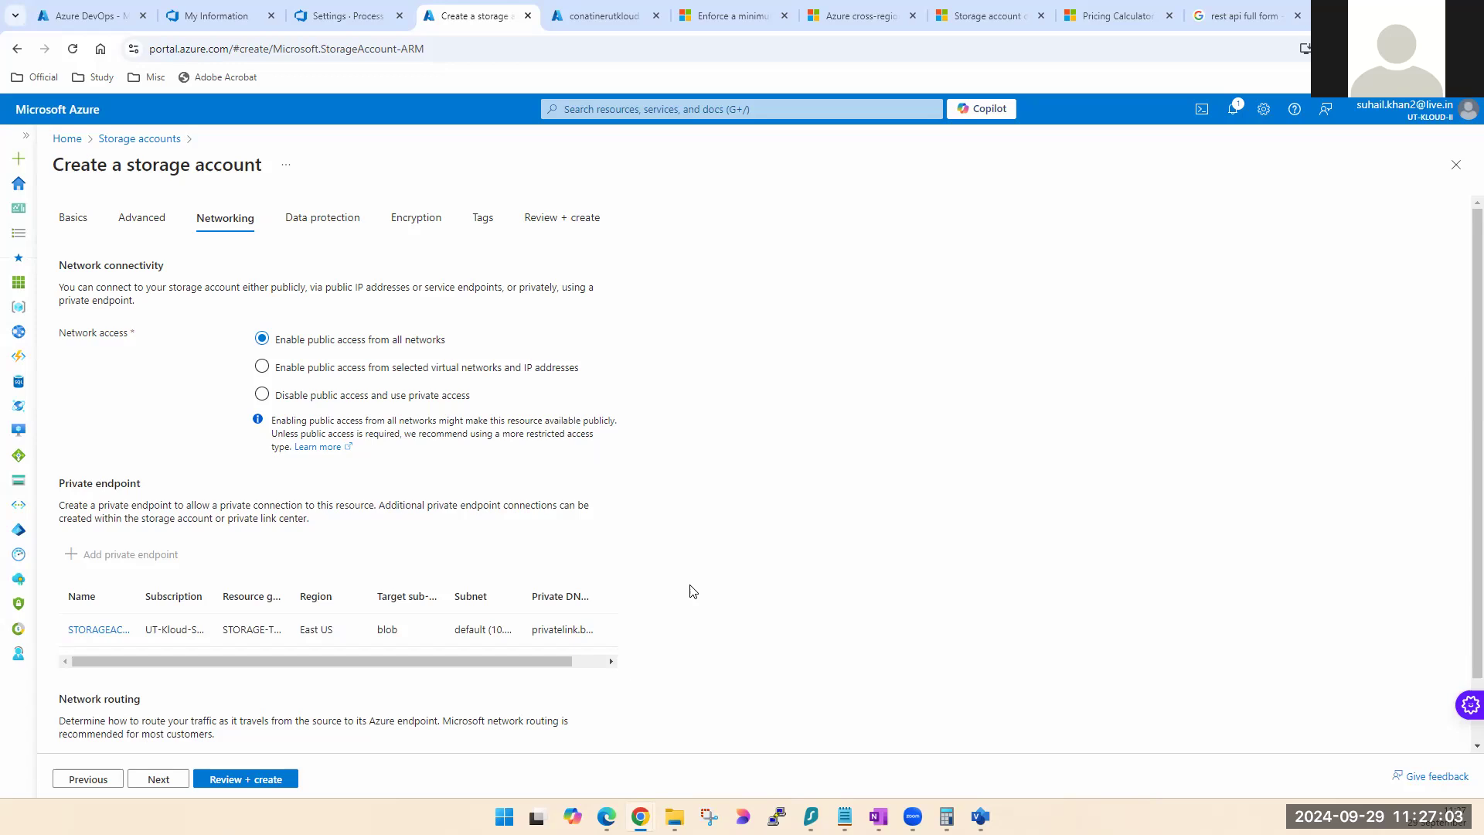
{"action": "left_click", "coordinate": [510, 370]}
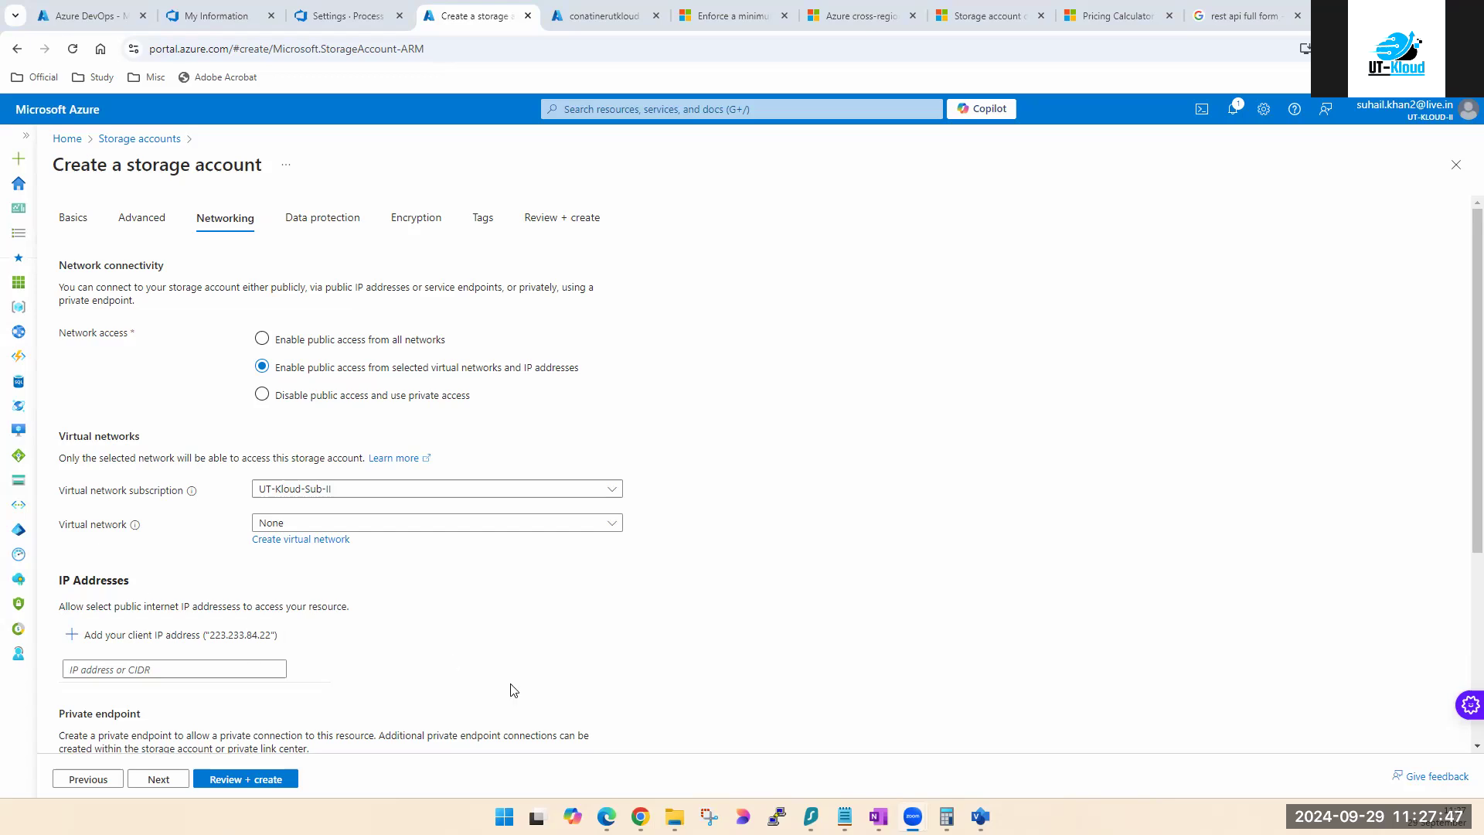
Step: Switch to Visio, move the External Users shape outside the dashed line and connect it to the top of the Storage Account
{"action": "left_click", "coordinate": [981, 816]}
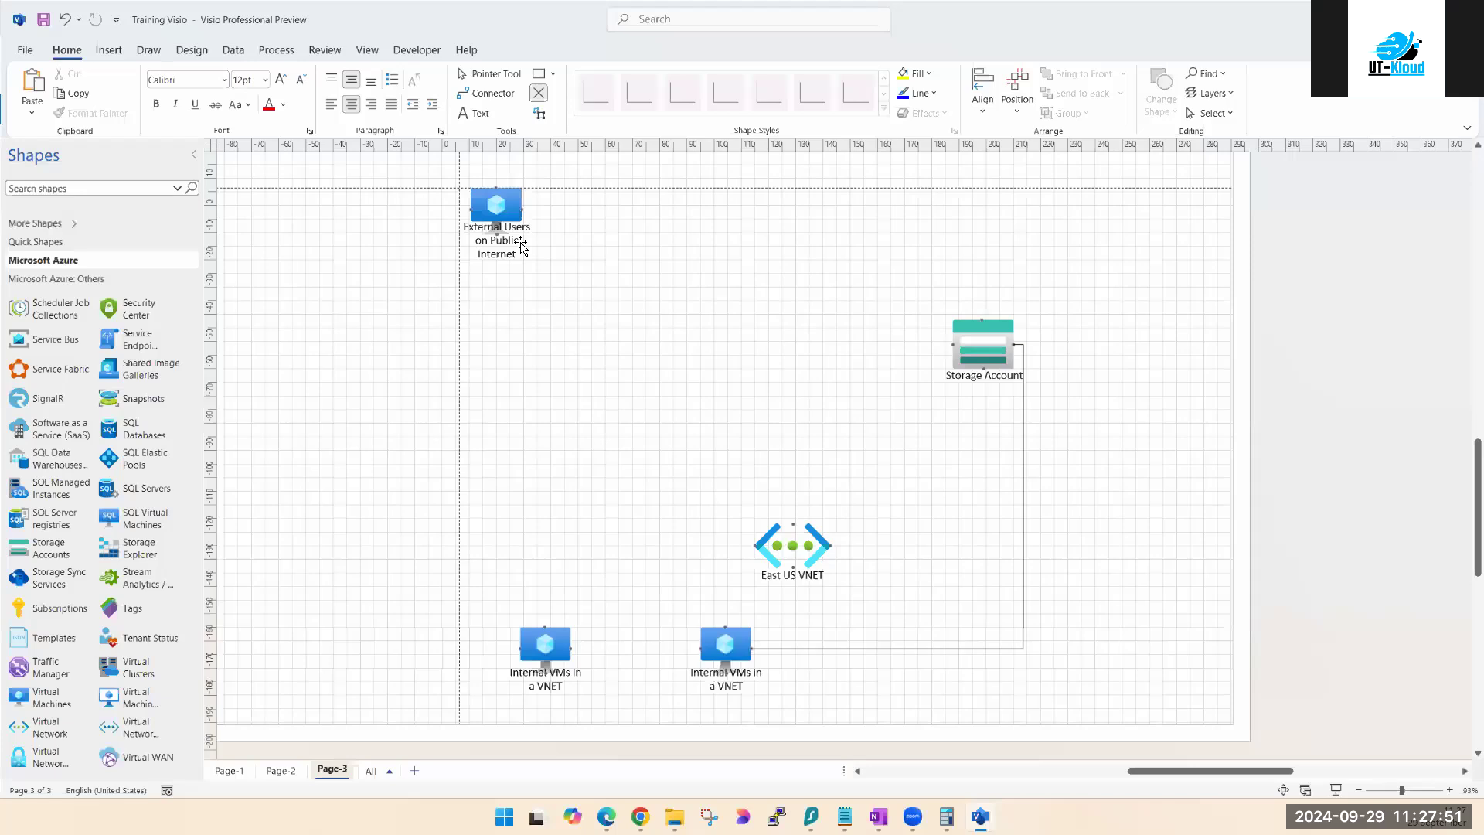
{"action": "left_click_drag", "start_coordinate": [518, 248], "coordinate": [287, 327]}
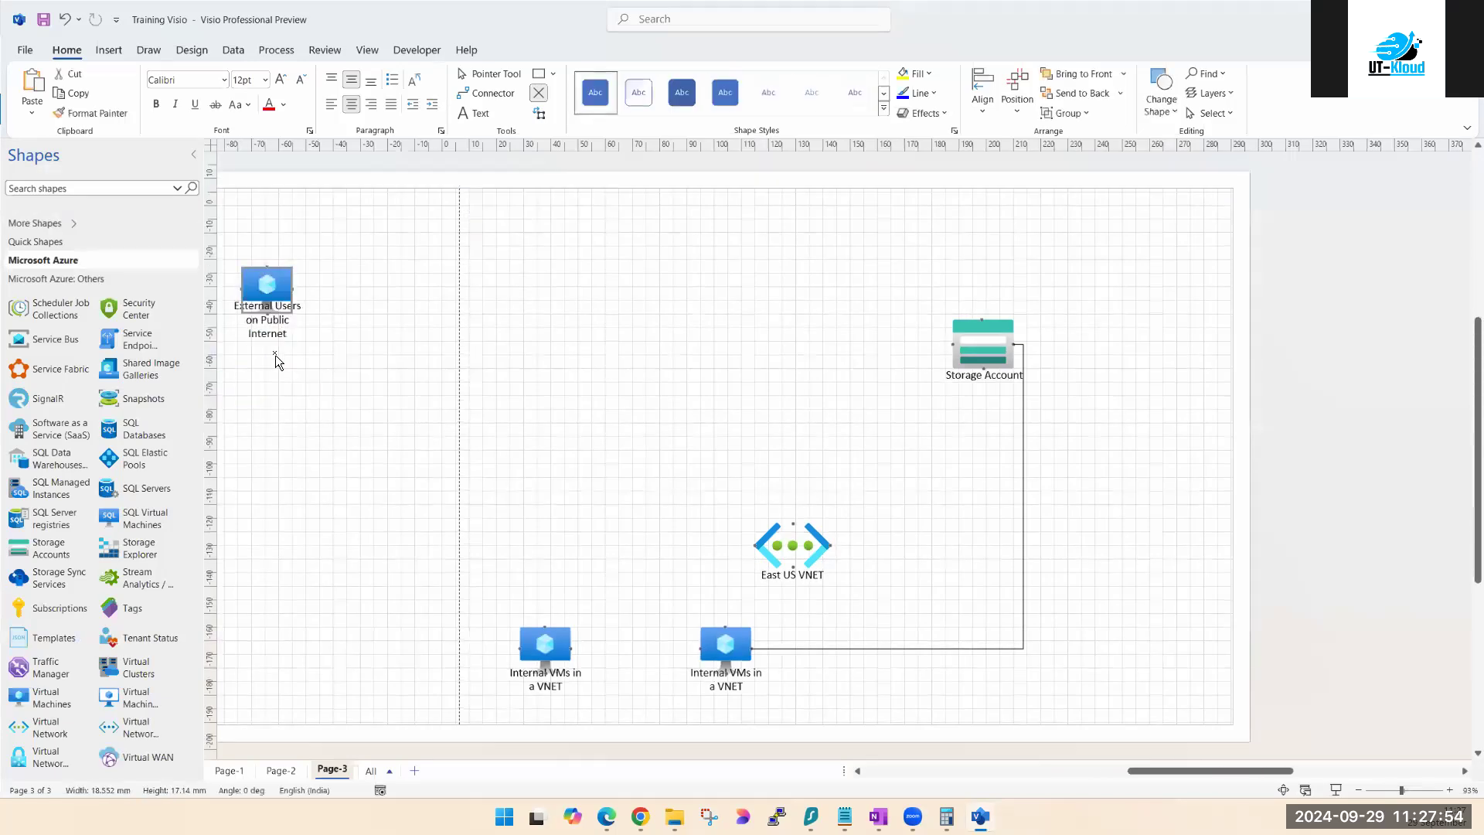
{"action": "left_click", "coordinate": [360, 340]}
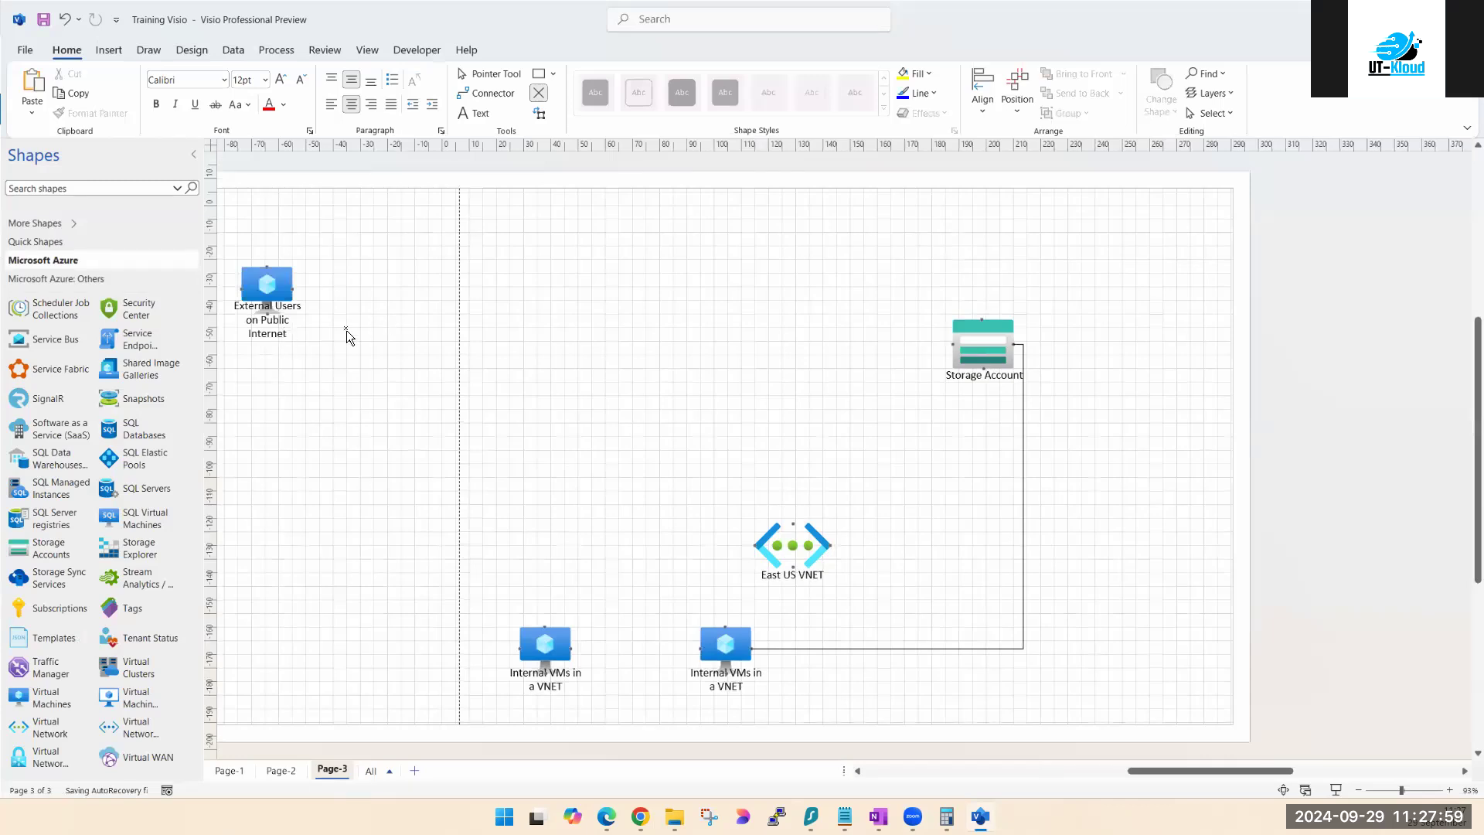
{"action": "left_click", "coordinate": [487, 93]}
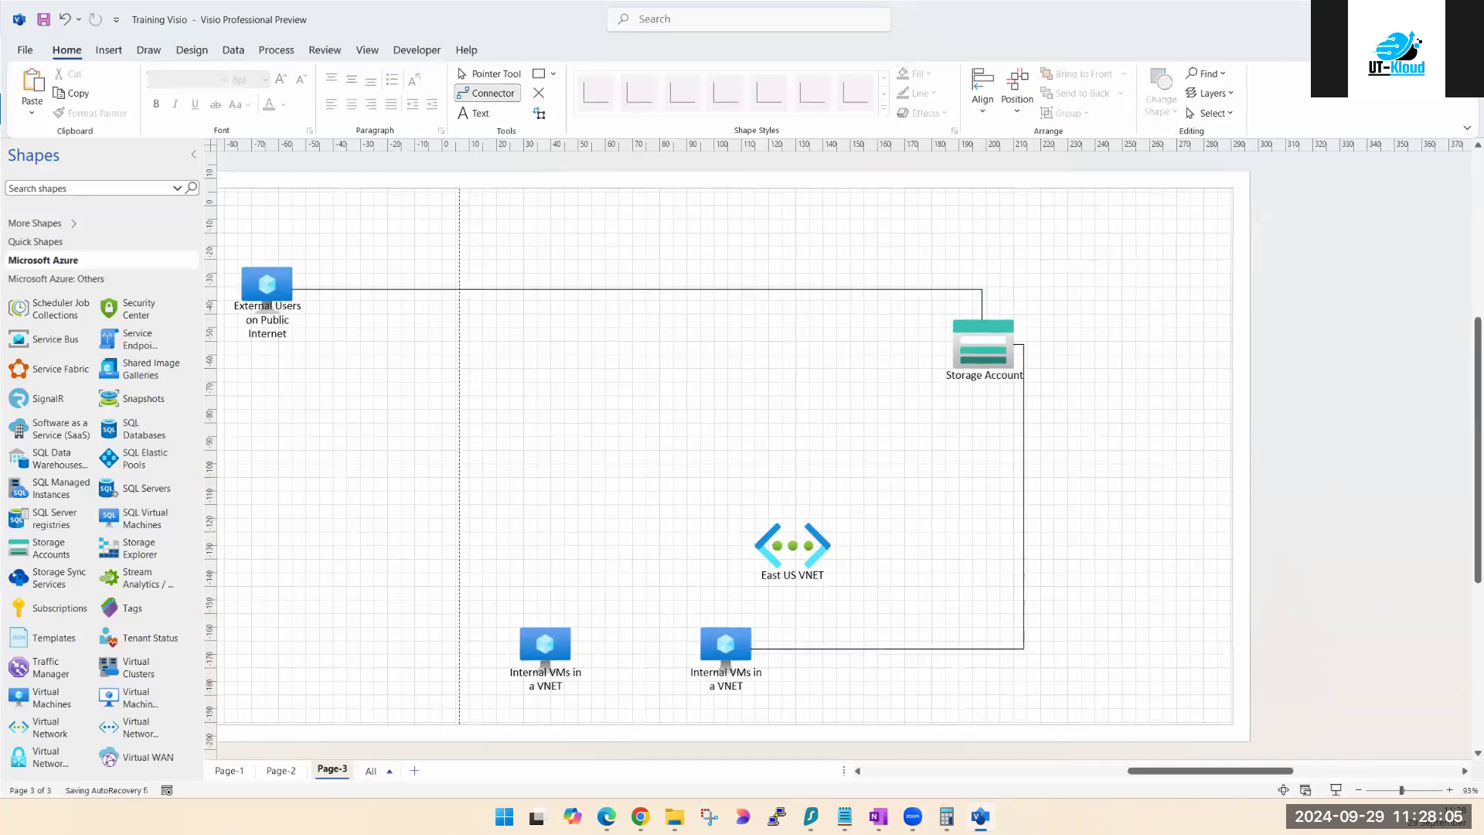
Step: Switch to the Azure portal, enable public access from all networks for the storage account, and return to the Visio diagram
{"action": "key", "text": "alt+Tab"}
{"action": "left_click", "coordinate": [330, 342]}
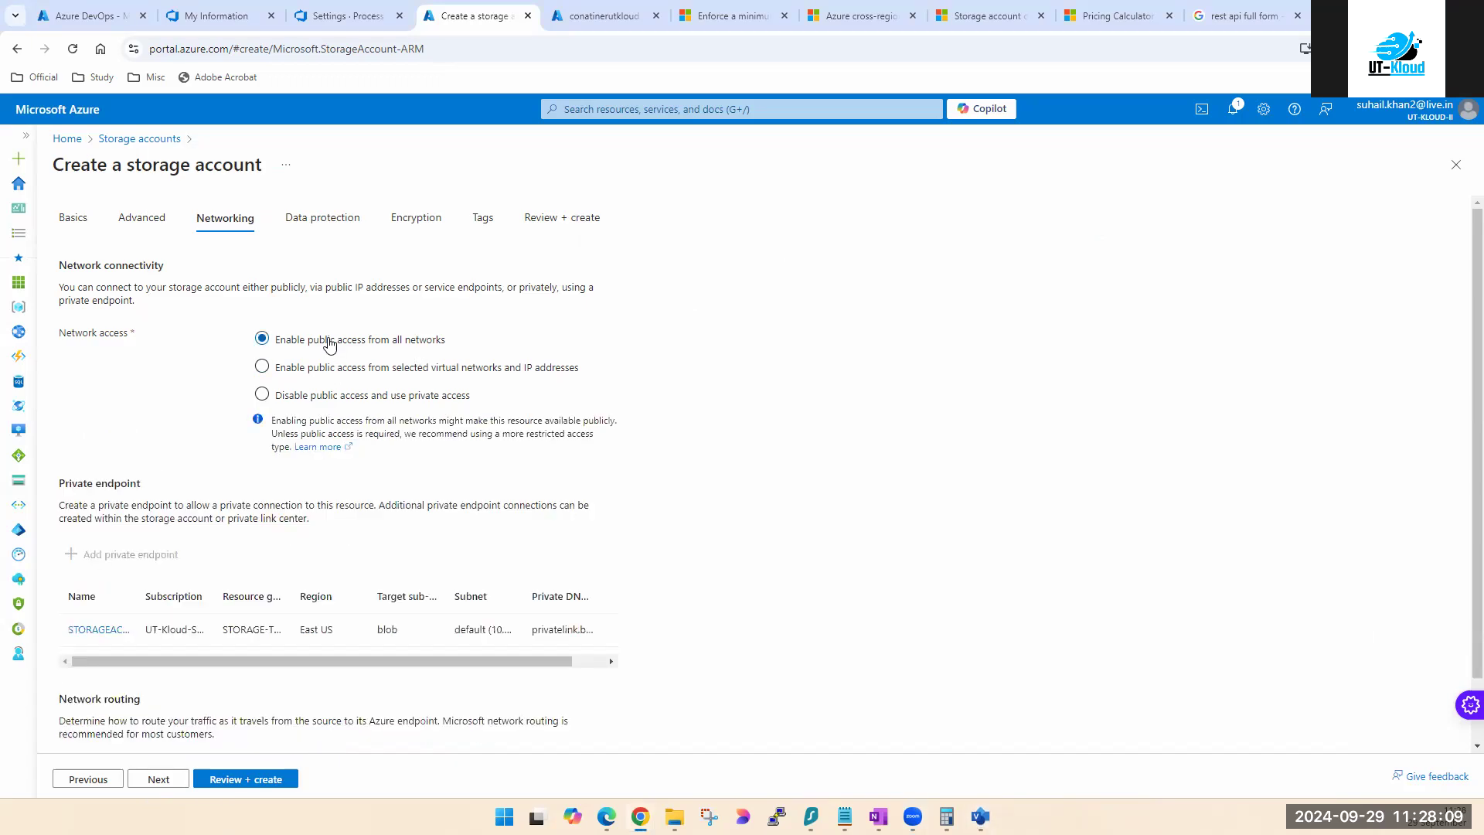
{"action": "key", "text": "alt+Tab"}
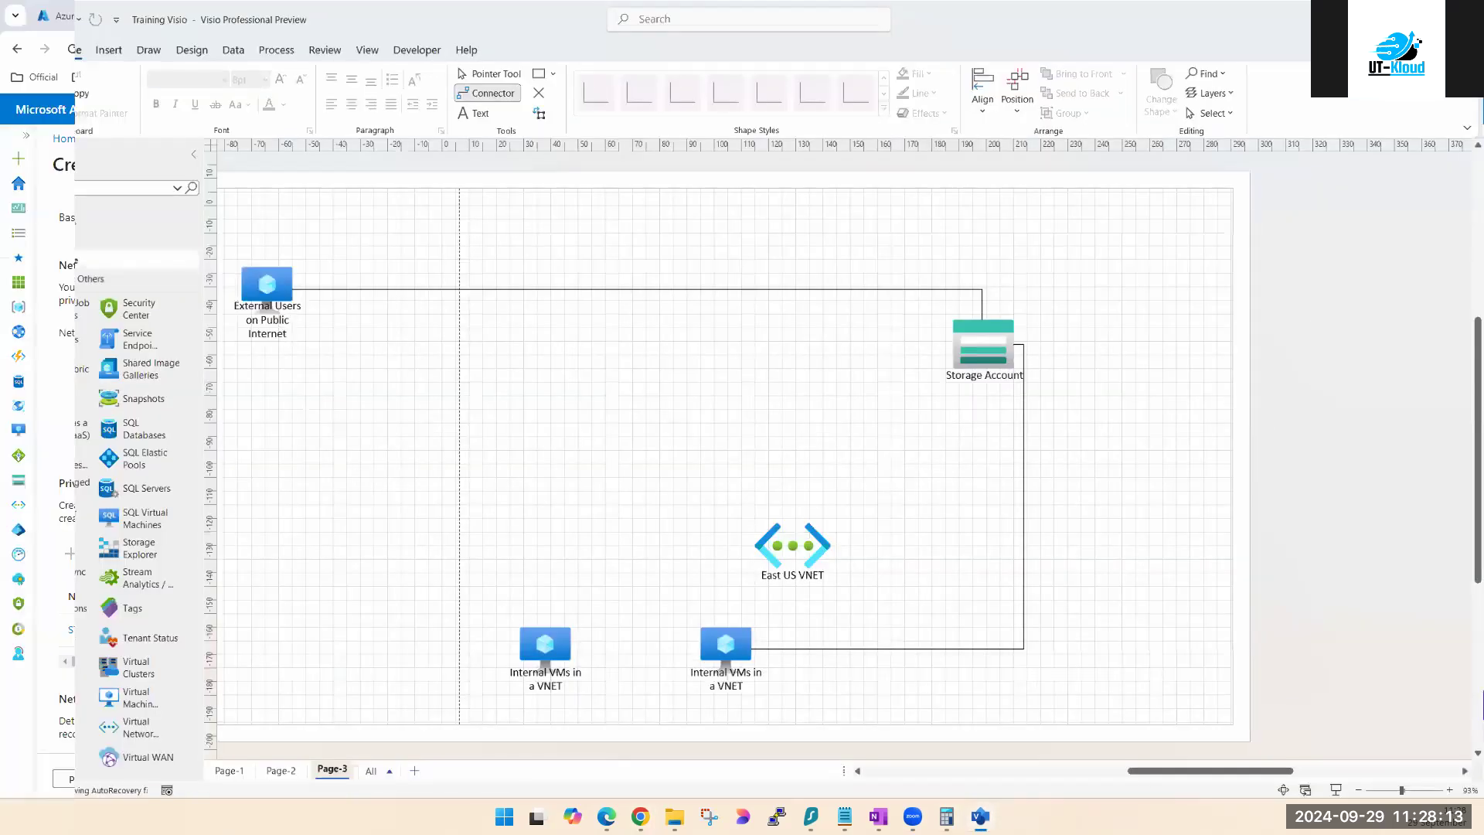
Step: Tile the Azure portal and the Visio diagram side by side and go to the IP address rules for selected-network access
{"action": "key", "text": "alt+Tab"}
{"action": "key", "text": "super+Right"}
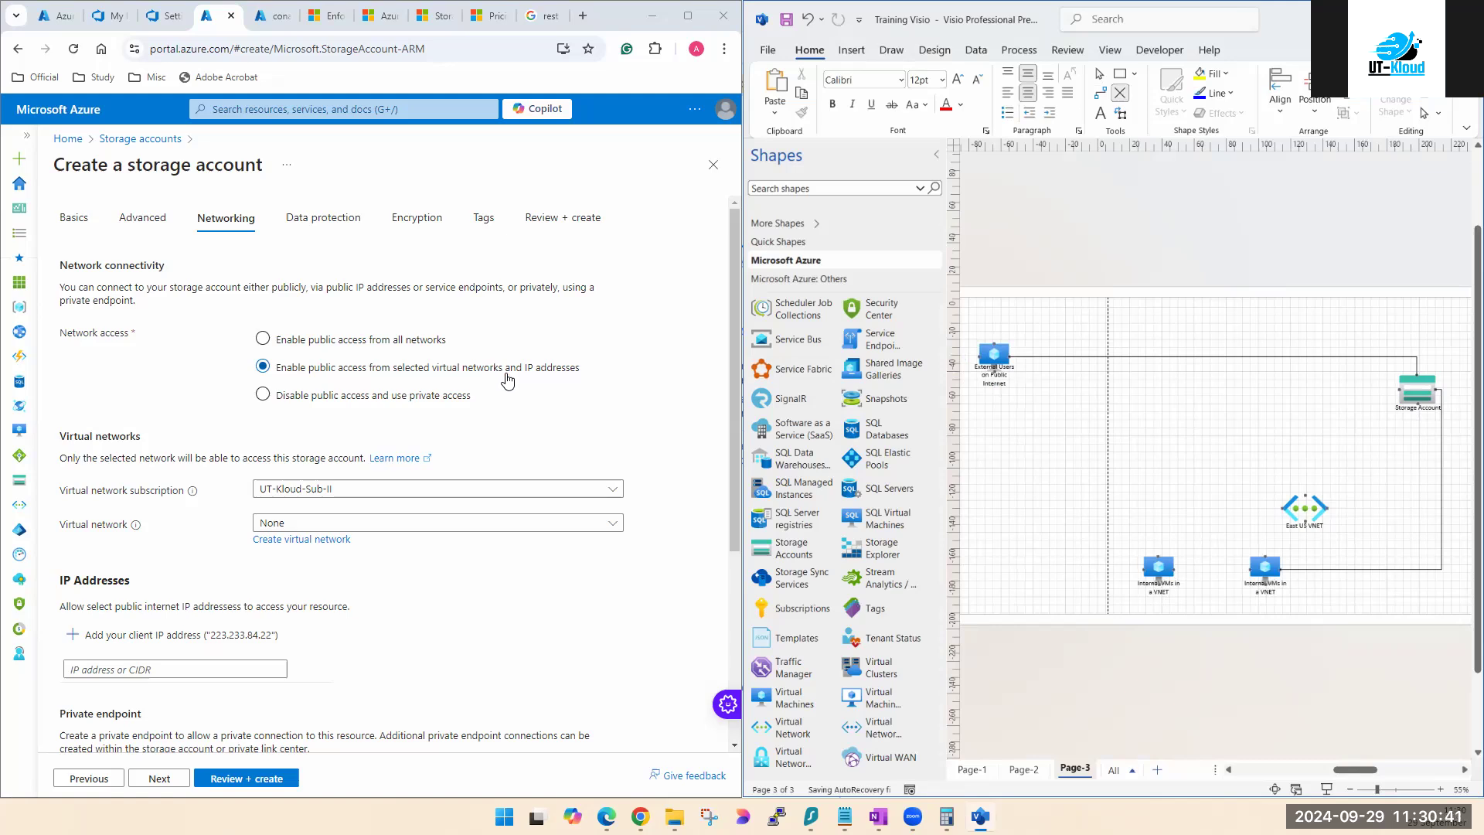
{"action": "left_click", "coordinate": [120, 670]}
{"action": "scroll", "coordinate": [121, 670], "scroll_direction": "down", "scroll_amount": 1}
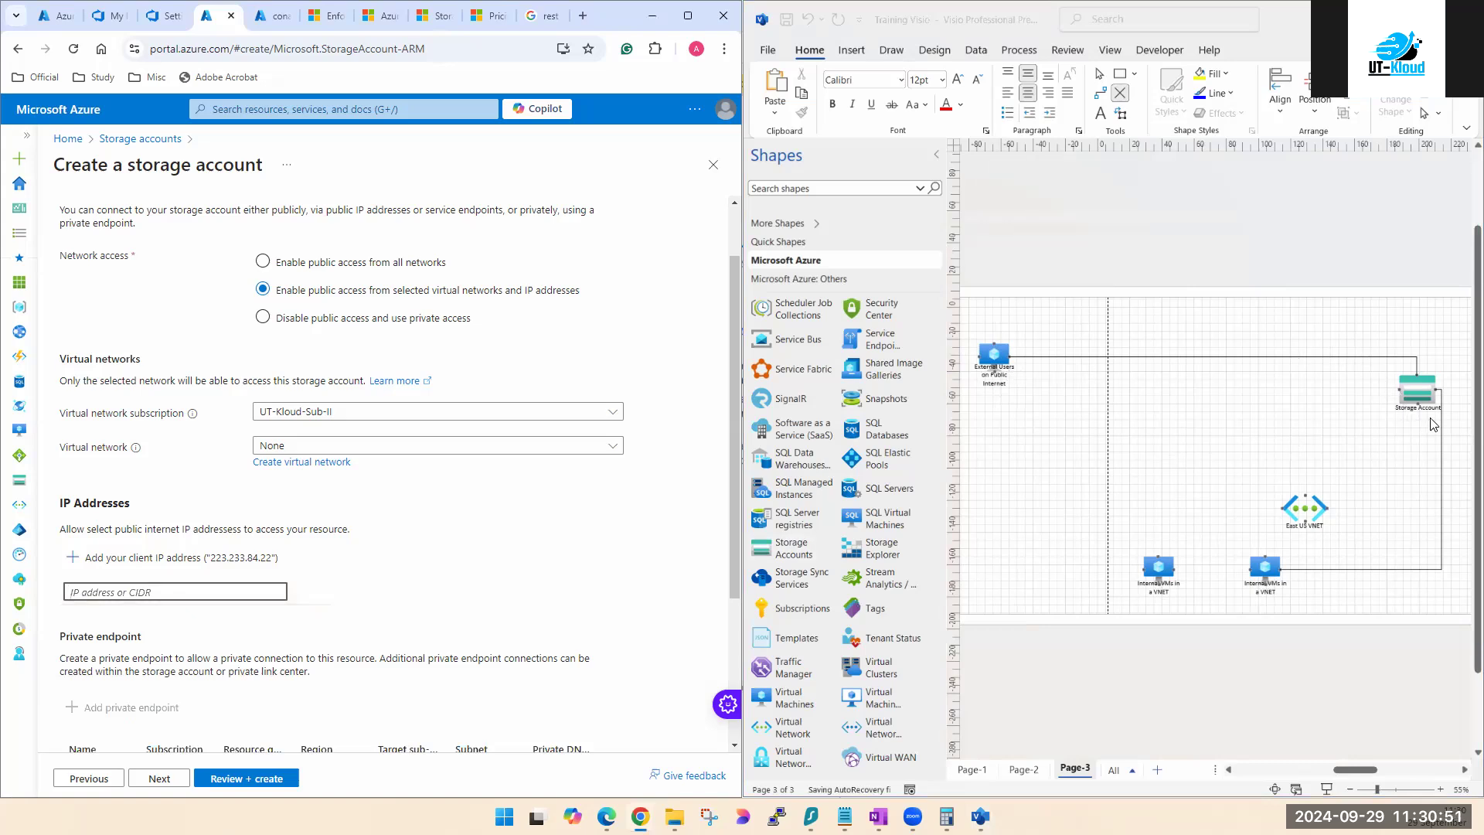
Step: Add an ON-PREM text label below the External Users shape, outside the dashed line in the Visio diagram
{"action": "left_click", "coordinate": [1084, 249]}
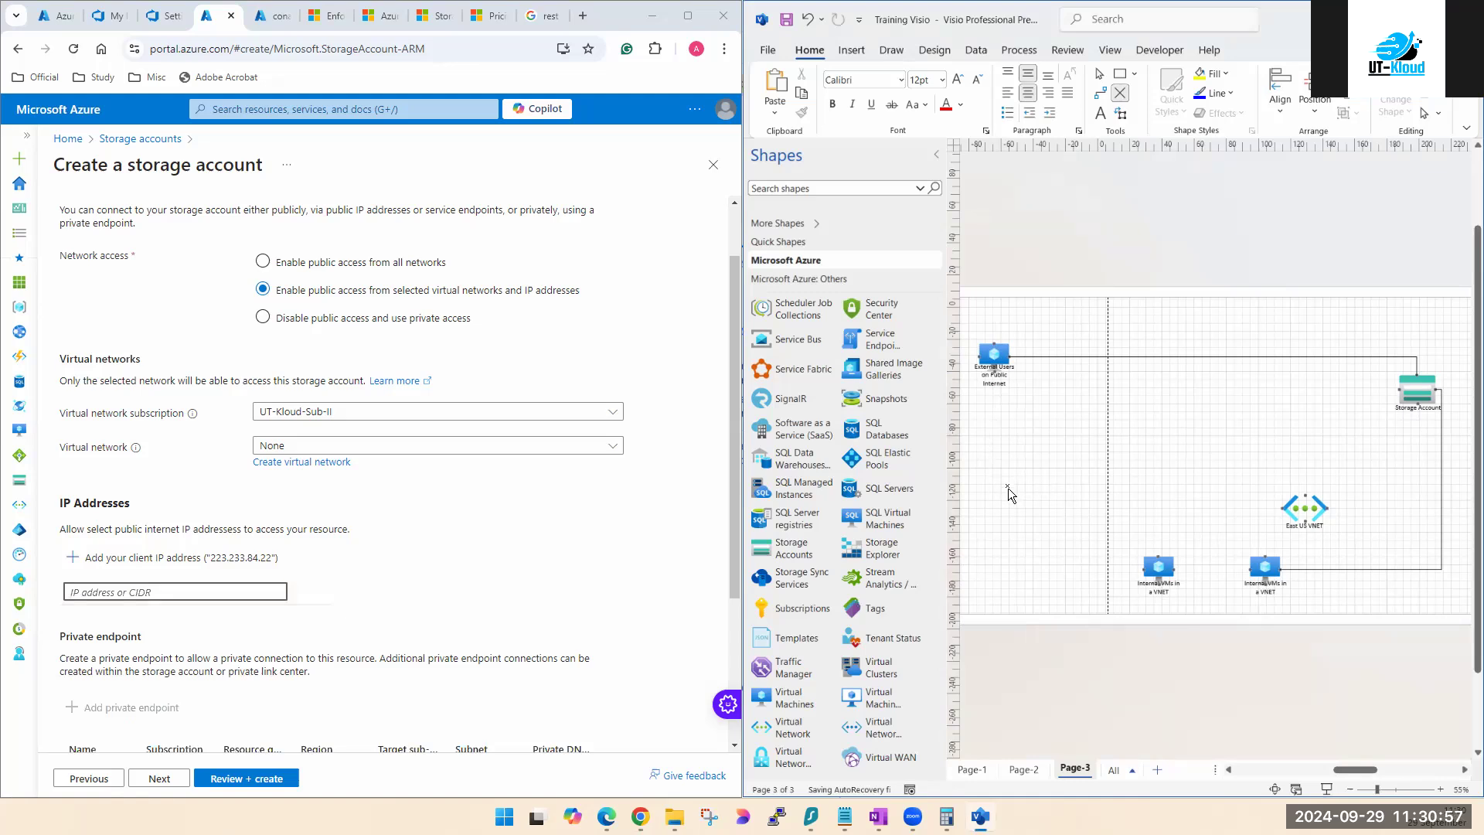
{"action": "left_click", "coordinate": [1104, 116]}
{"action": "left_click_drag", "start_coordinate": [1002, 469], "coordinate": [1059, 486]}
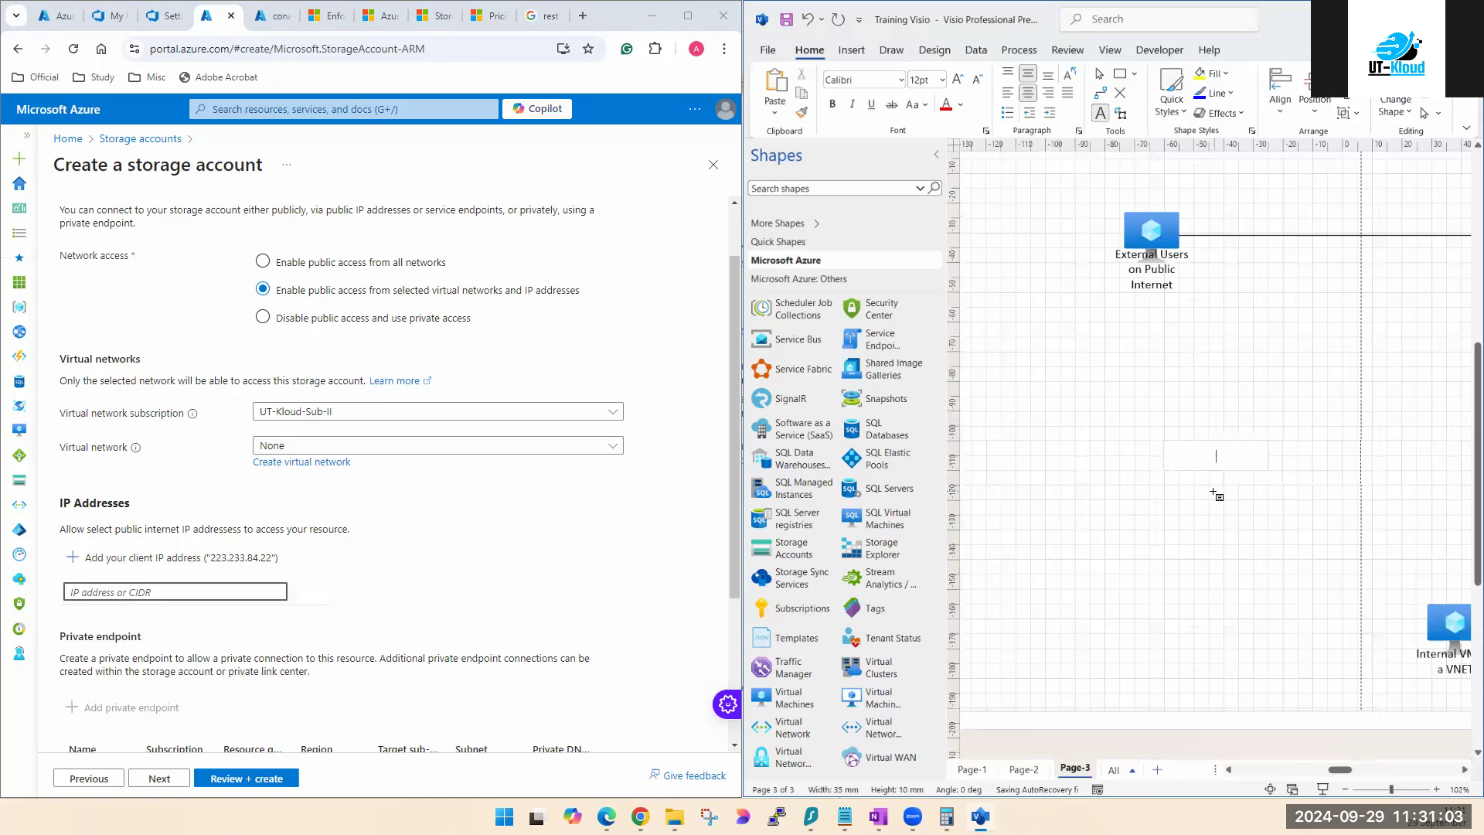
{"action": "type", "text": "ON-PREM"}
{"action": "left_click", "coordinate": [1346, 789]}
{"action": "left_click", "coordinate": [1345, 789]}
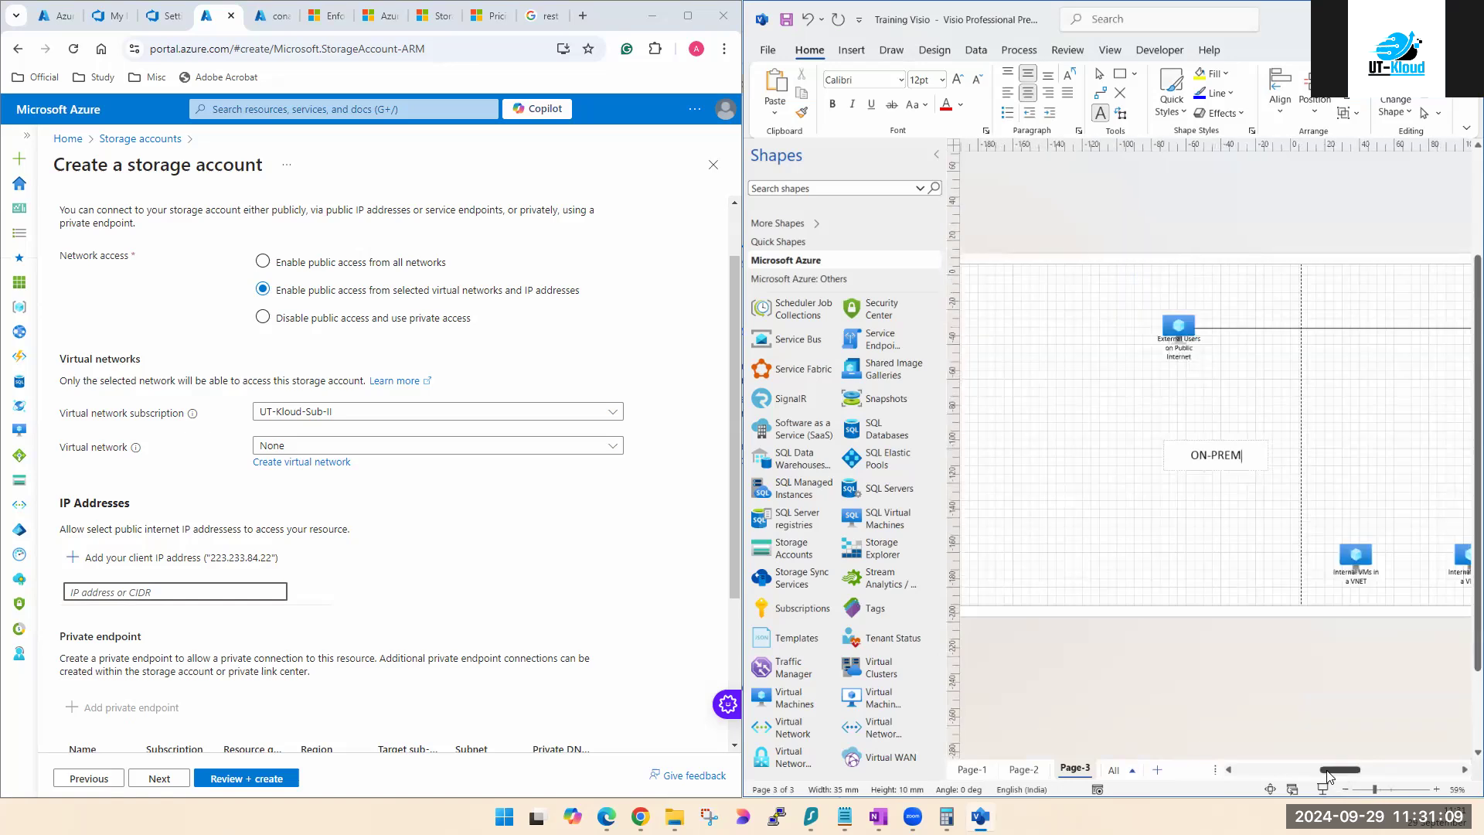
Step: Place an empty text box inside the dashed line, above the internal VMs and the East US VNET
{"action": "left_click_drag", "start_coordinate": [1345, 770], "coordinate": [1352, 772]}
{"action": "left_click", "coordinate": [1269, 453]}
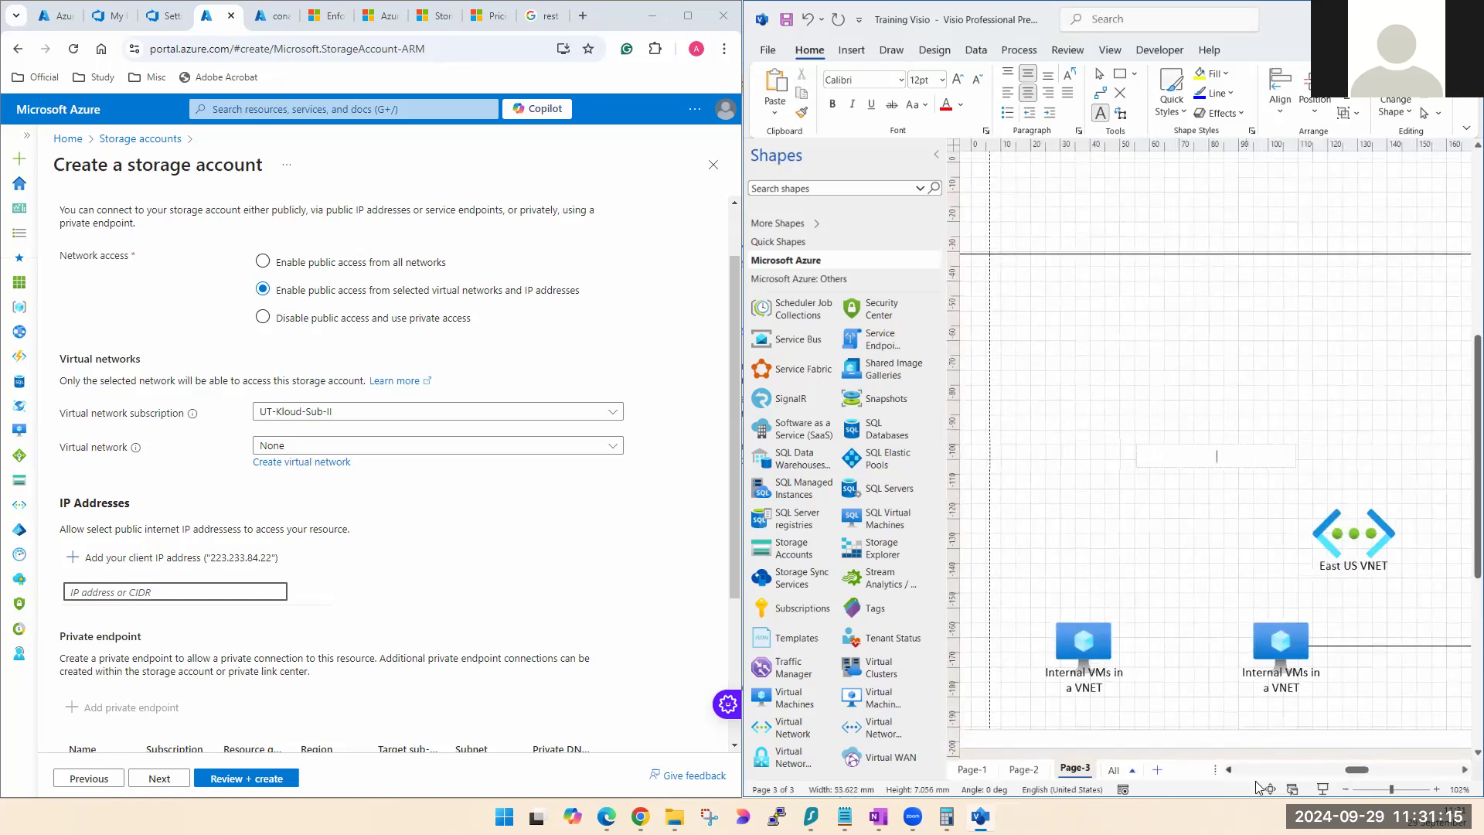
{"action": "left_click", "coordinate": [1346, 790]}
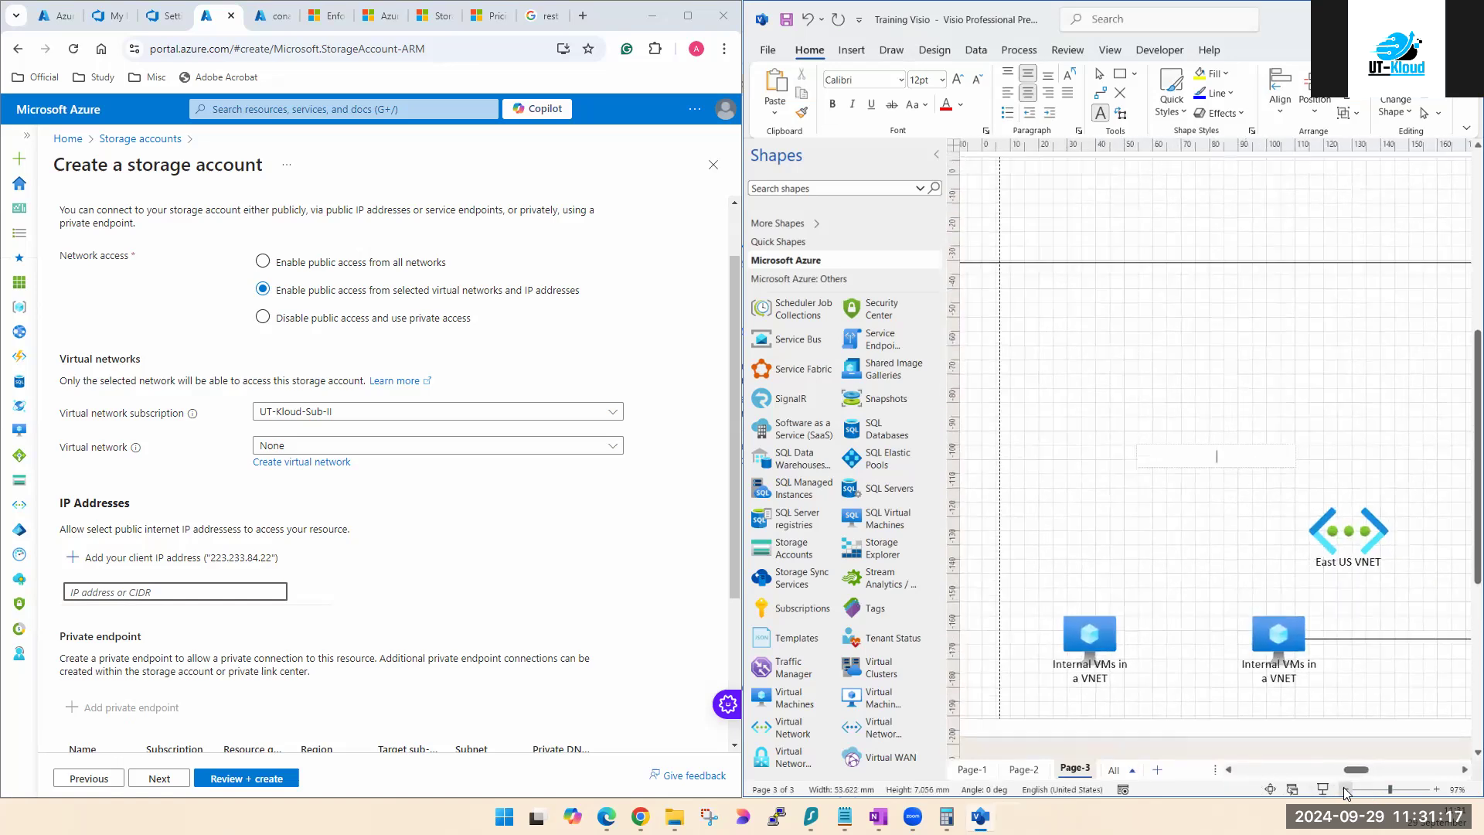
{"action": "left_click", "coordinate": [1346, 789]}
{"action": "left_click", "coordinate": [1346, 790]}
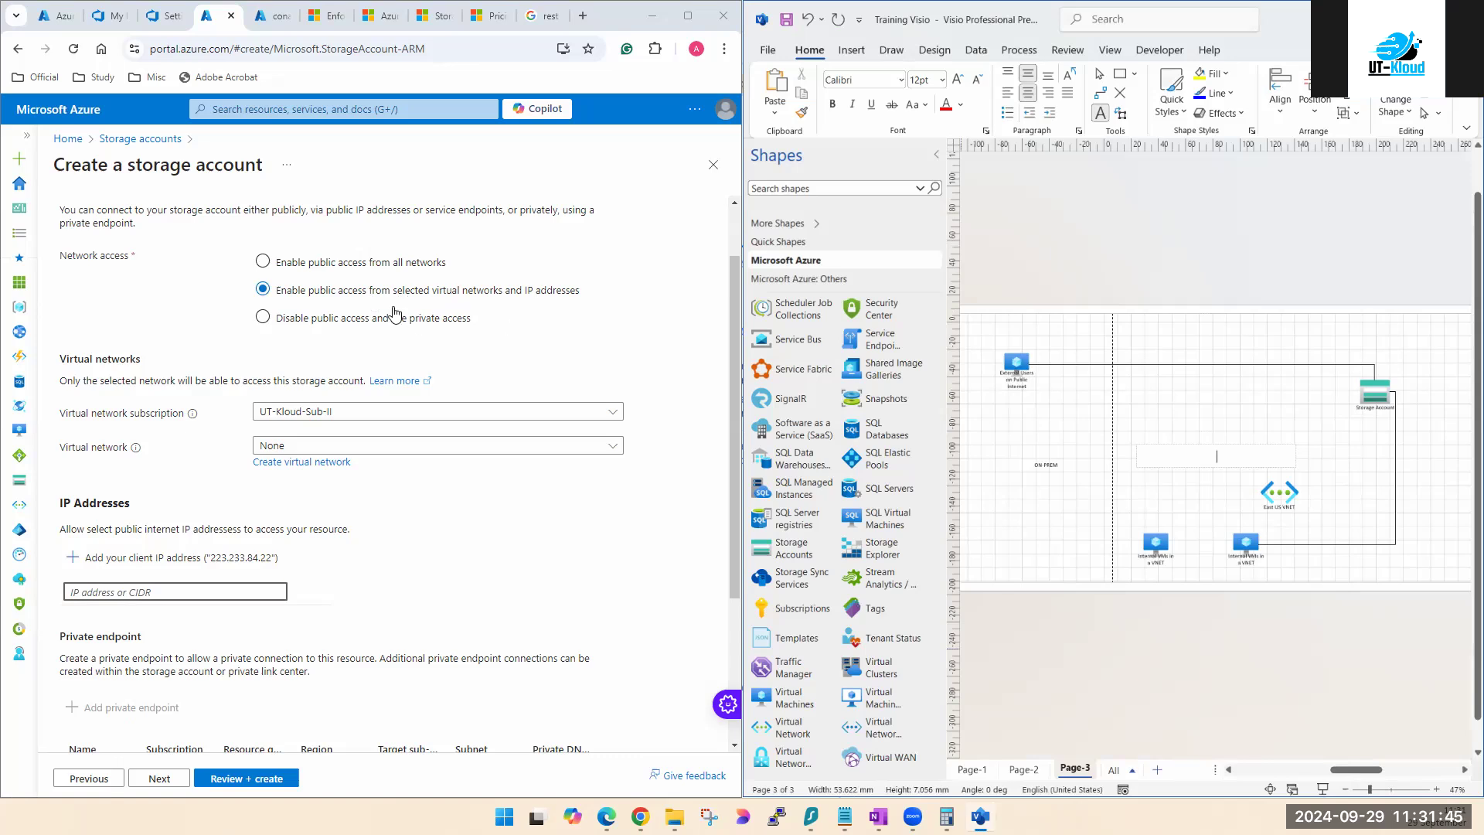
Step: Allow storage account access from the storage-accVNET virtual network and its default subnet in the UT-Kloud-Sub-II subscription
{"action": "left_click", "coordinate": [300, 414]}
{"action": "left_click", "coordinate": [326, 466]}
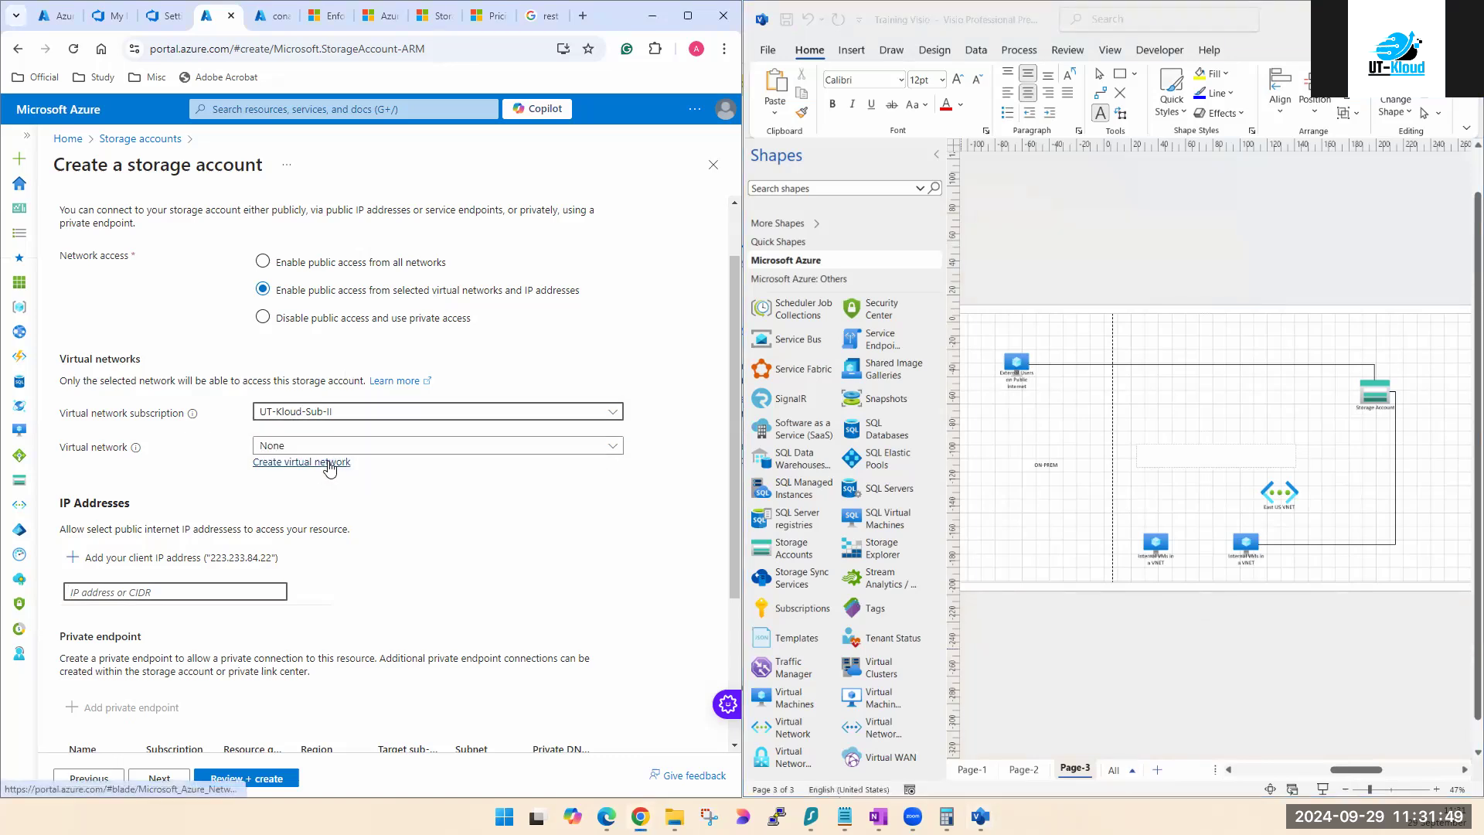
{"action": "left_click", "coordinate": [324, 446]}
{"action": "left_click", "coordinate": [288, 501]}
{"action": "left_click", "coordinate": [302, 446]}
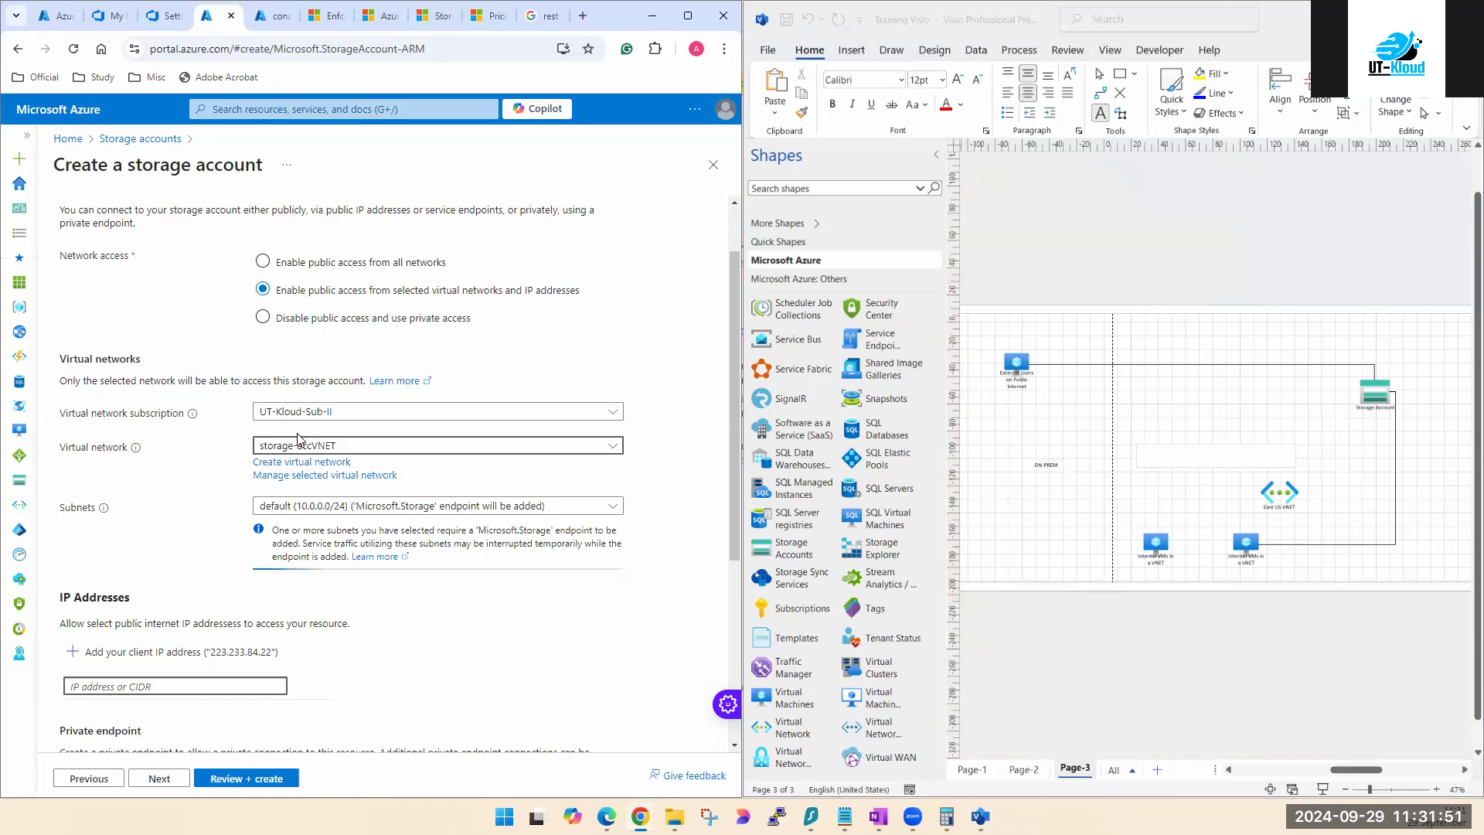
Step: Add the client's own public IP address to the storage account's allowed IP addresses
{"action": "scroll", "coordinate": [305, 443], "scroll_direction": "down", "scroll_amount": 1}
{"action": "scroll", "coordinate": [302, 449], "scroll_direction": "down", "scroll_amount": 2}
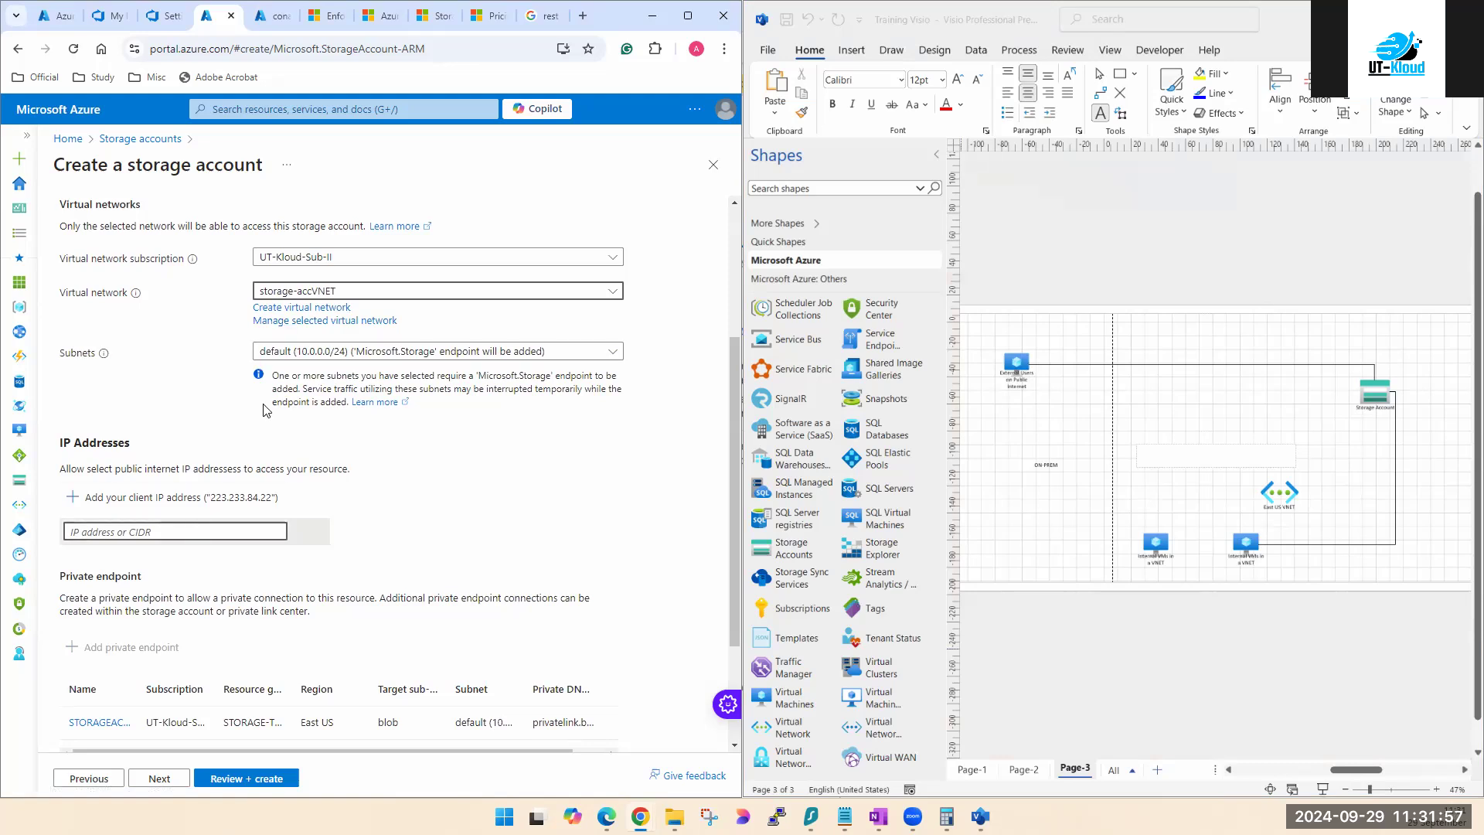
{"action": "left_click", "coordinate": [170, 537]}
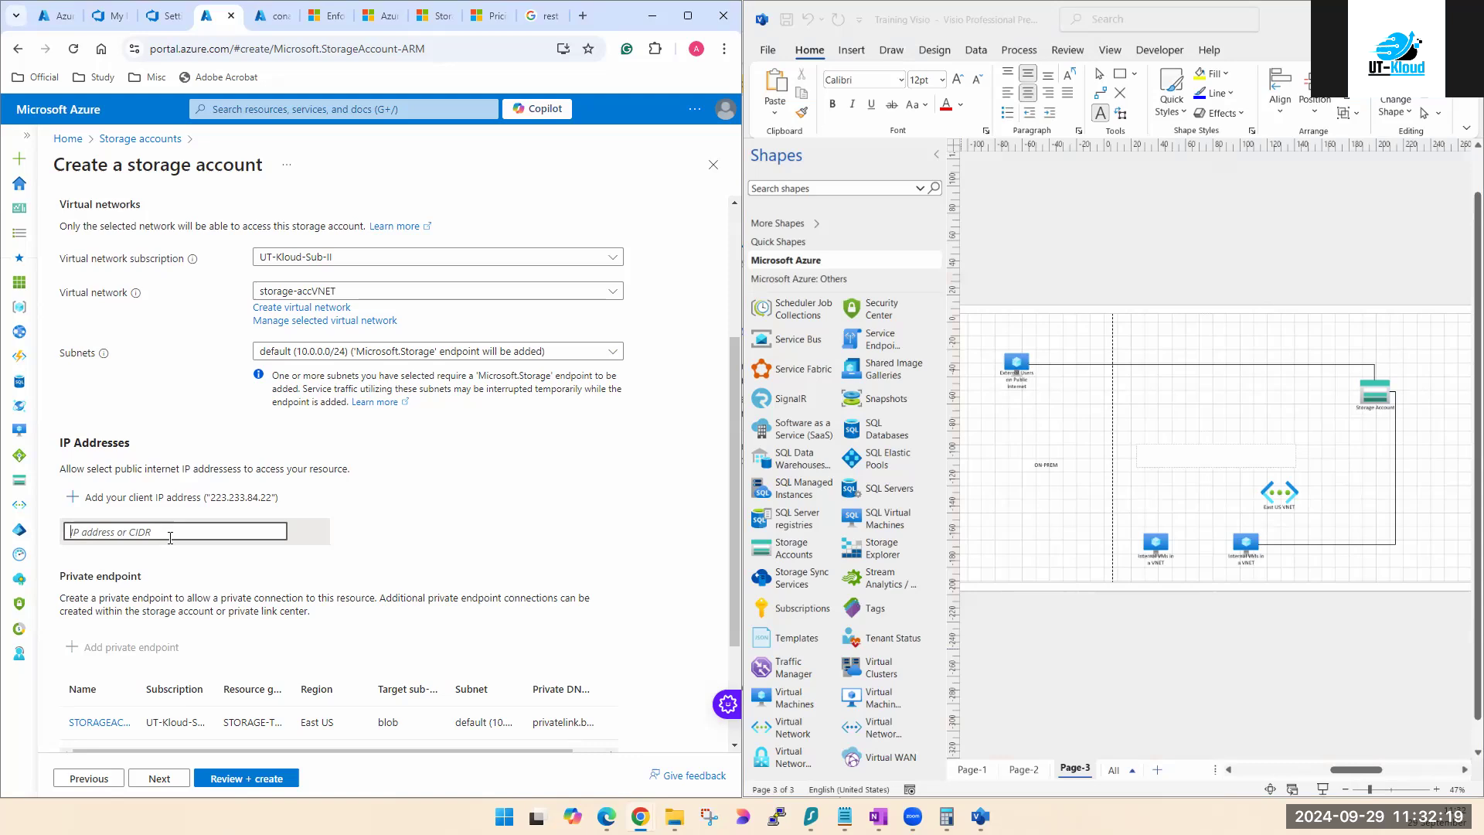
{"action": "left_click", "coordinate": [170, 532]}
{"action": "left_click", "coordinate": [161, 497]}
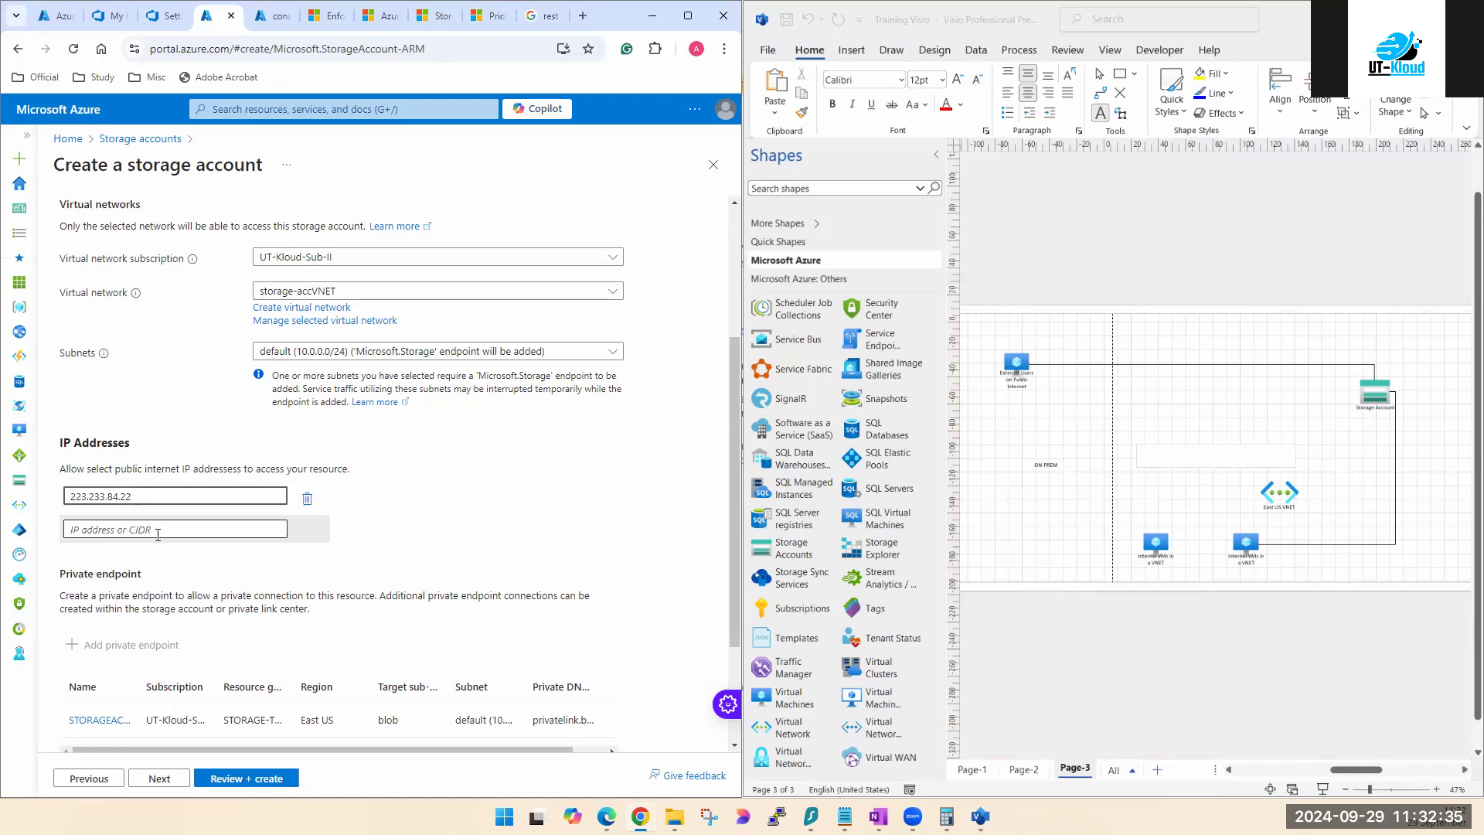
{"action": "left_click", "coordinate": [161, 531]}
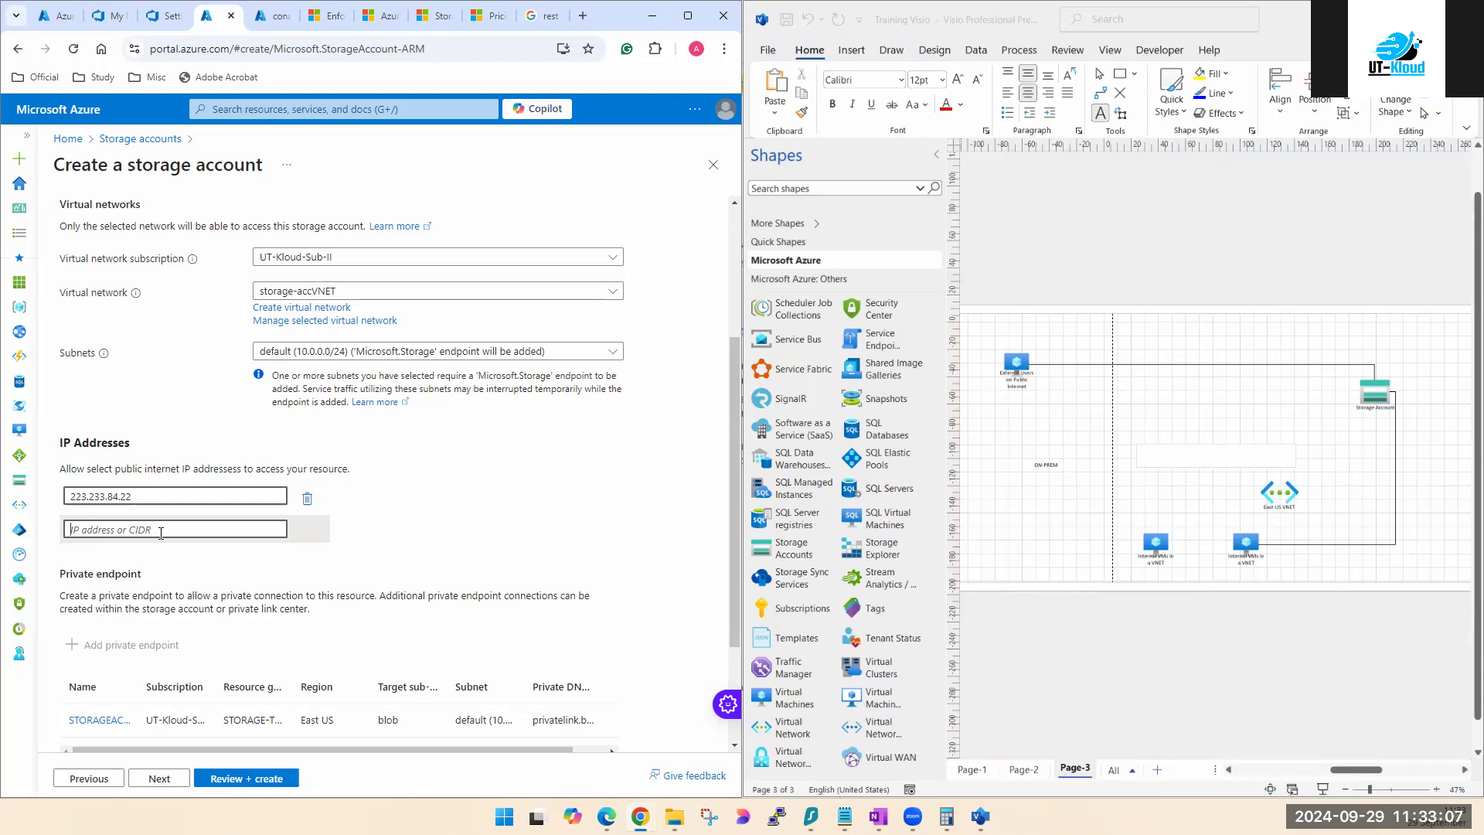
Step: Compare the allowed client IP address with the External Users shape it represents in the Visio diagram
{"action": "left_click", "coordinate": [1022, 395]}
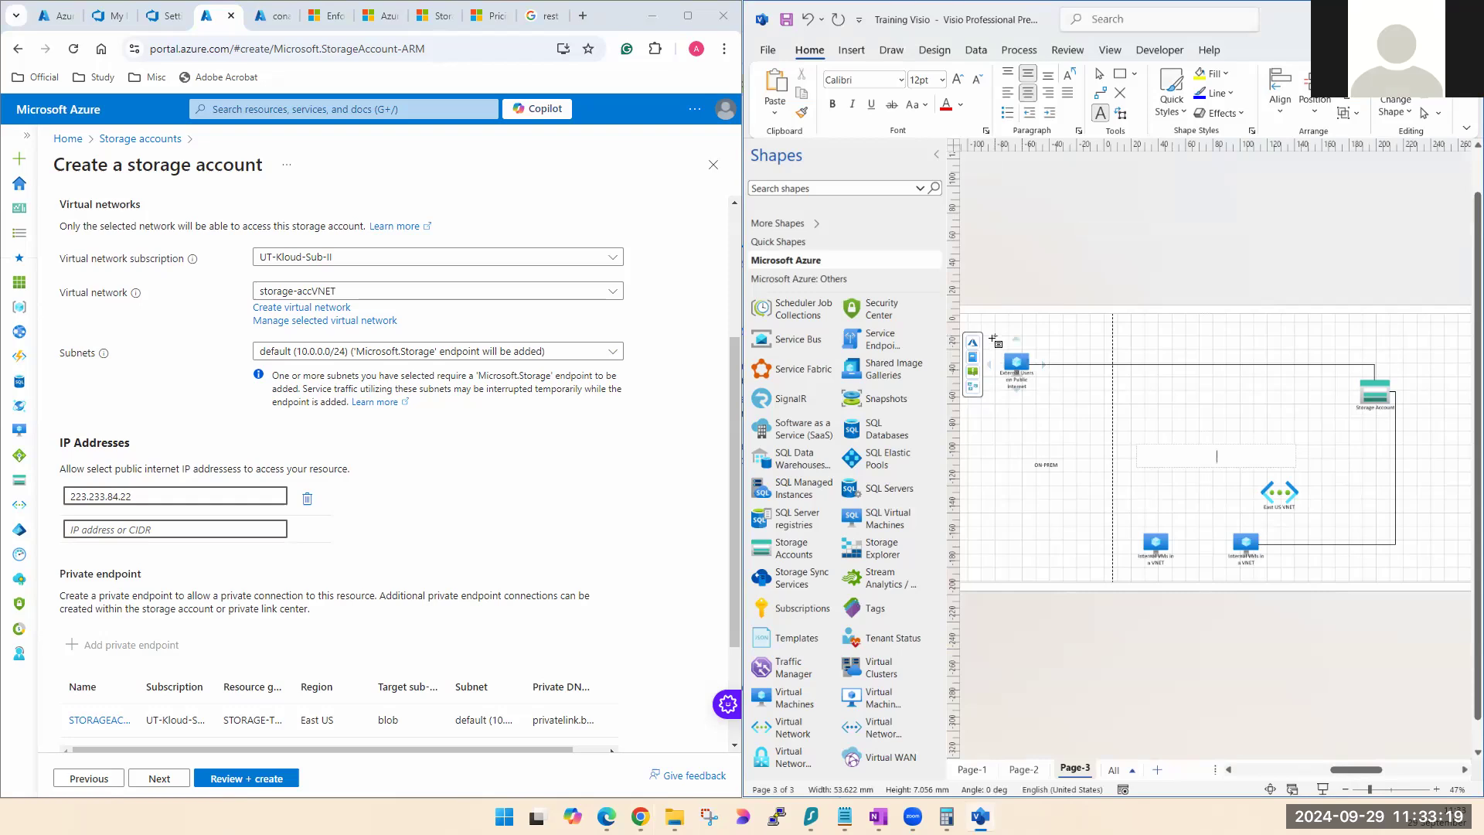
{"action": "left_click", "coordinate": [858, 188]}
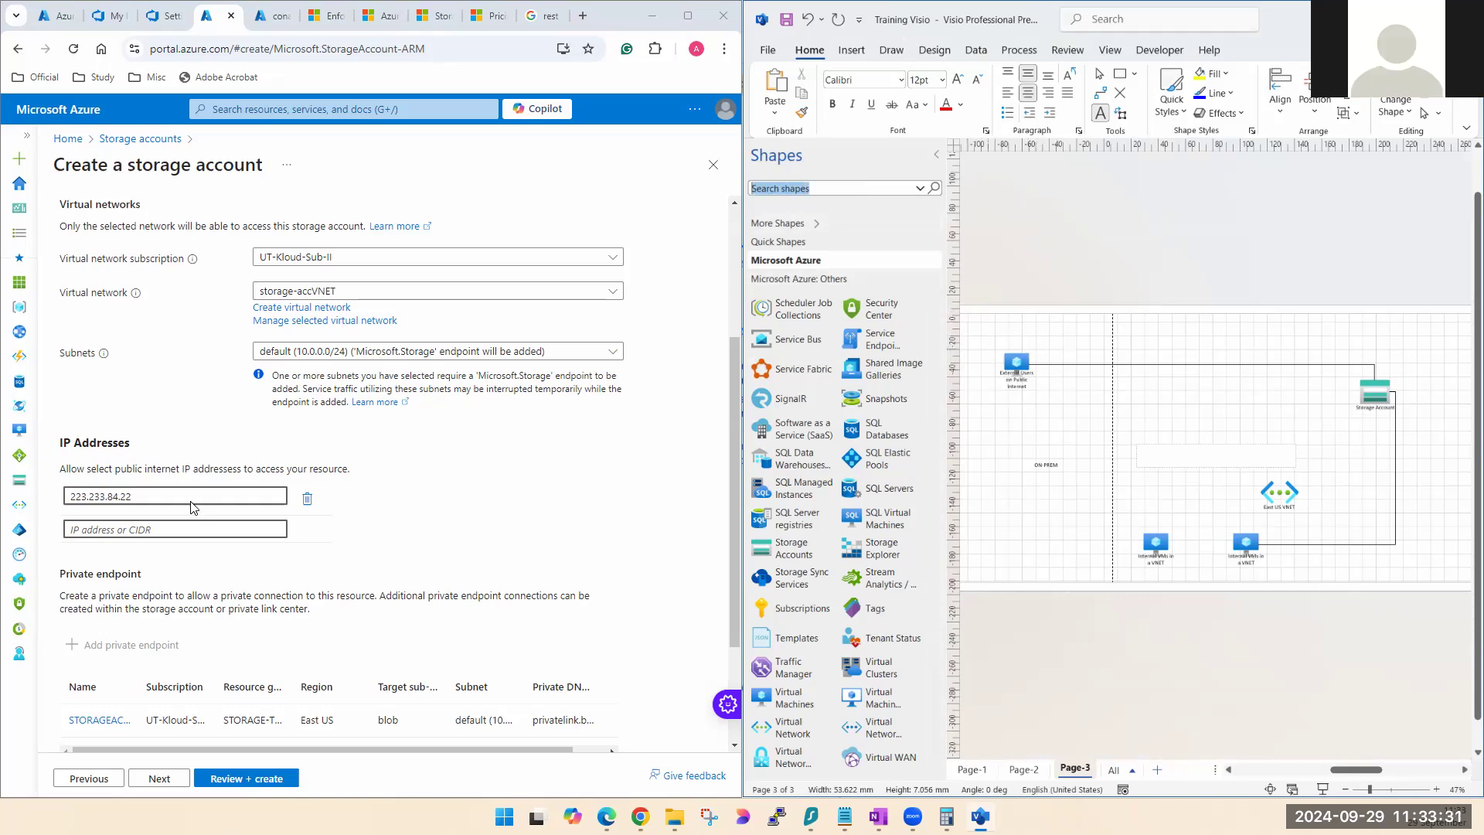
{"action": "left_click_drag", "start_coordinate": [178, 504], "coordinate": [74, 503]}
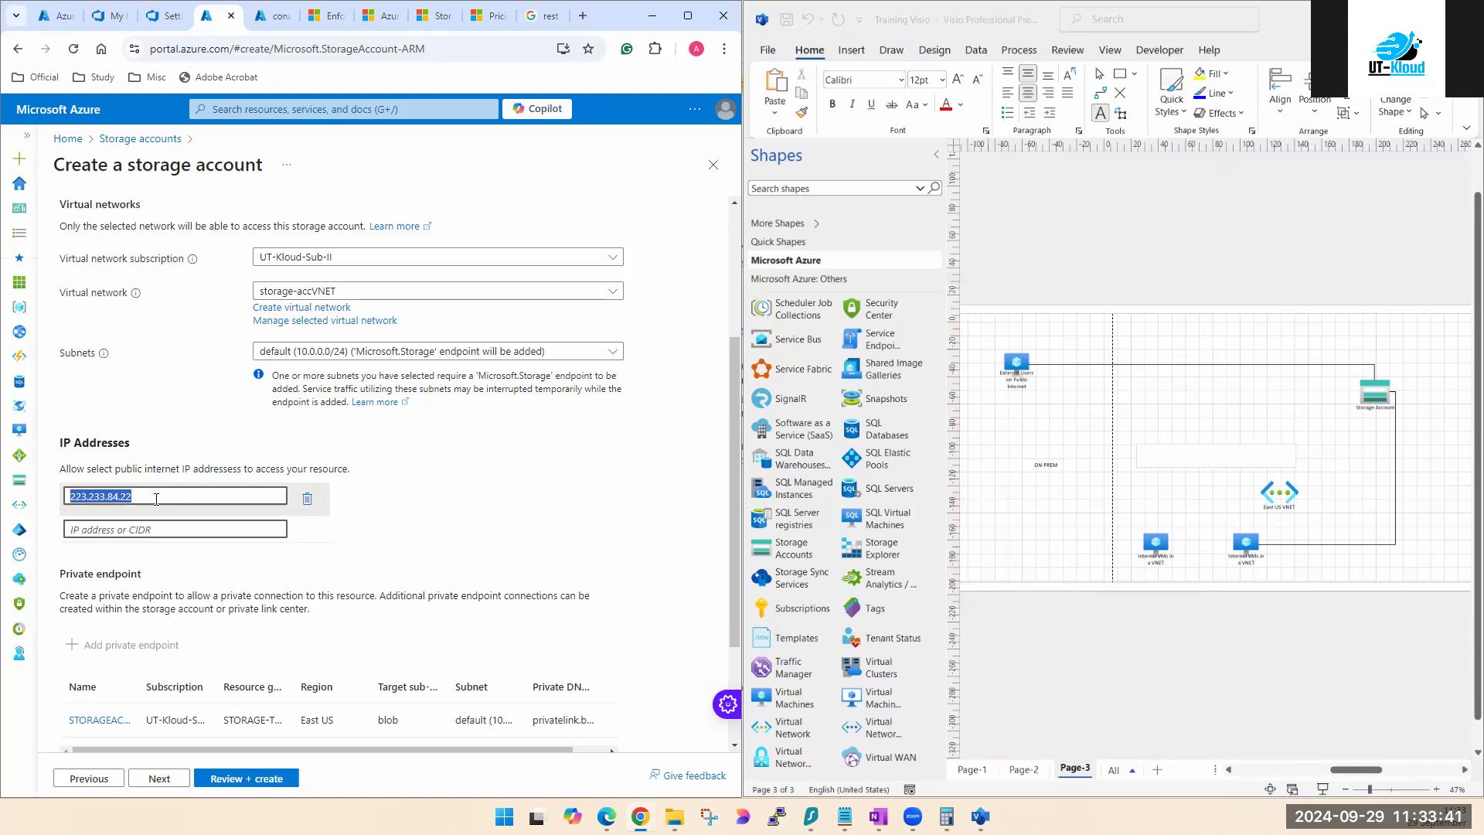
{"action": "left_click", "coordinate": [1018, 377]}
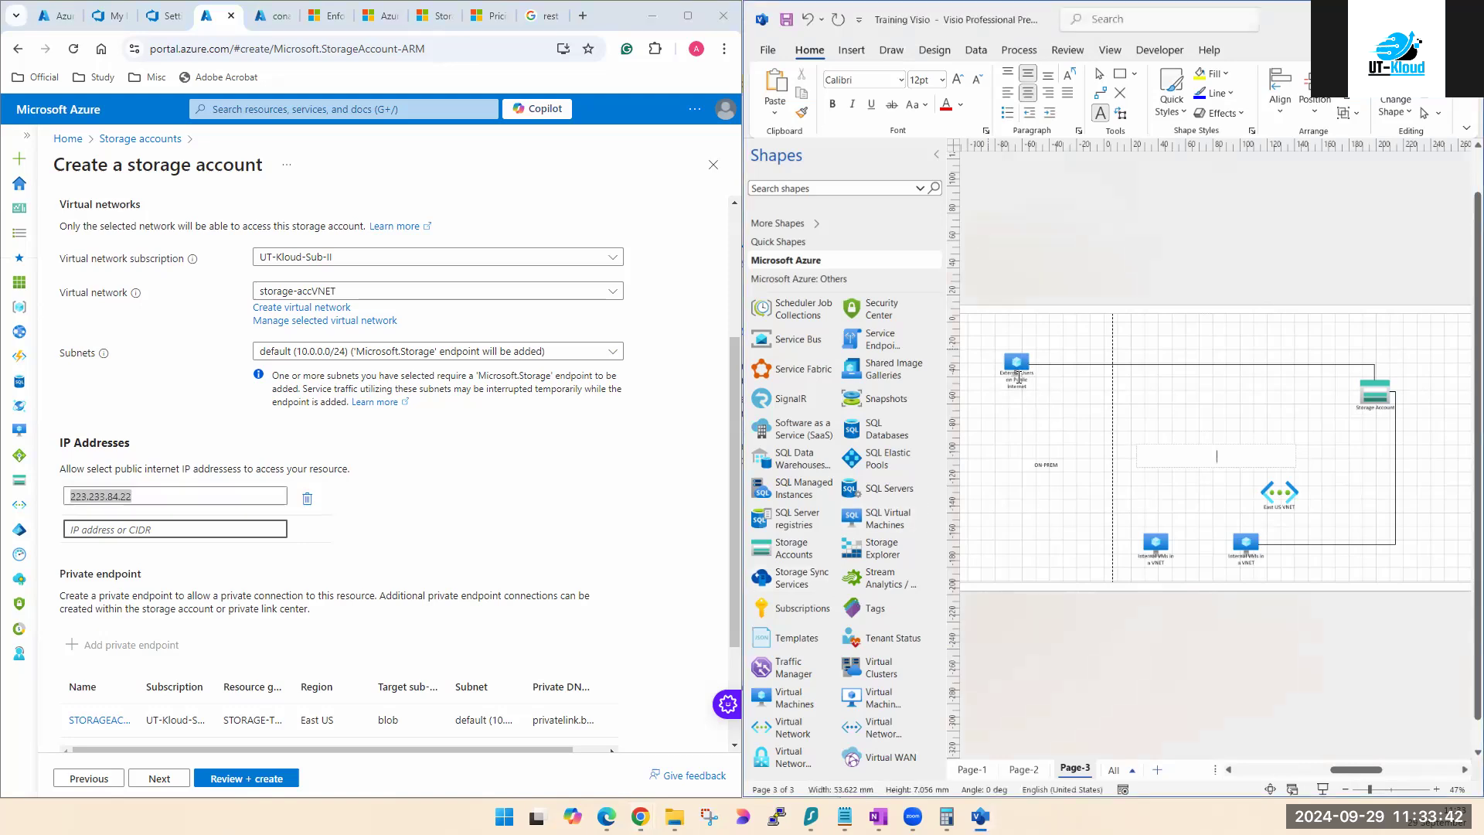
Step: Remove the client IP address from the storage account's allowed IP addresses and add it back
{"action": "left_click", "coordinate": [986, 437]}
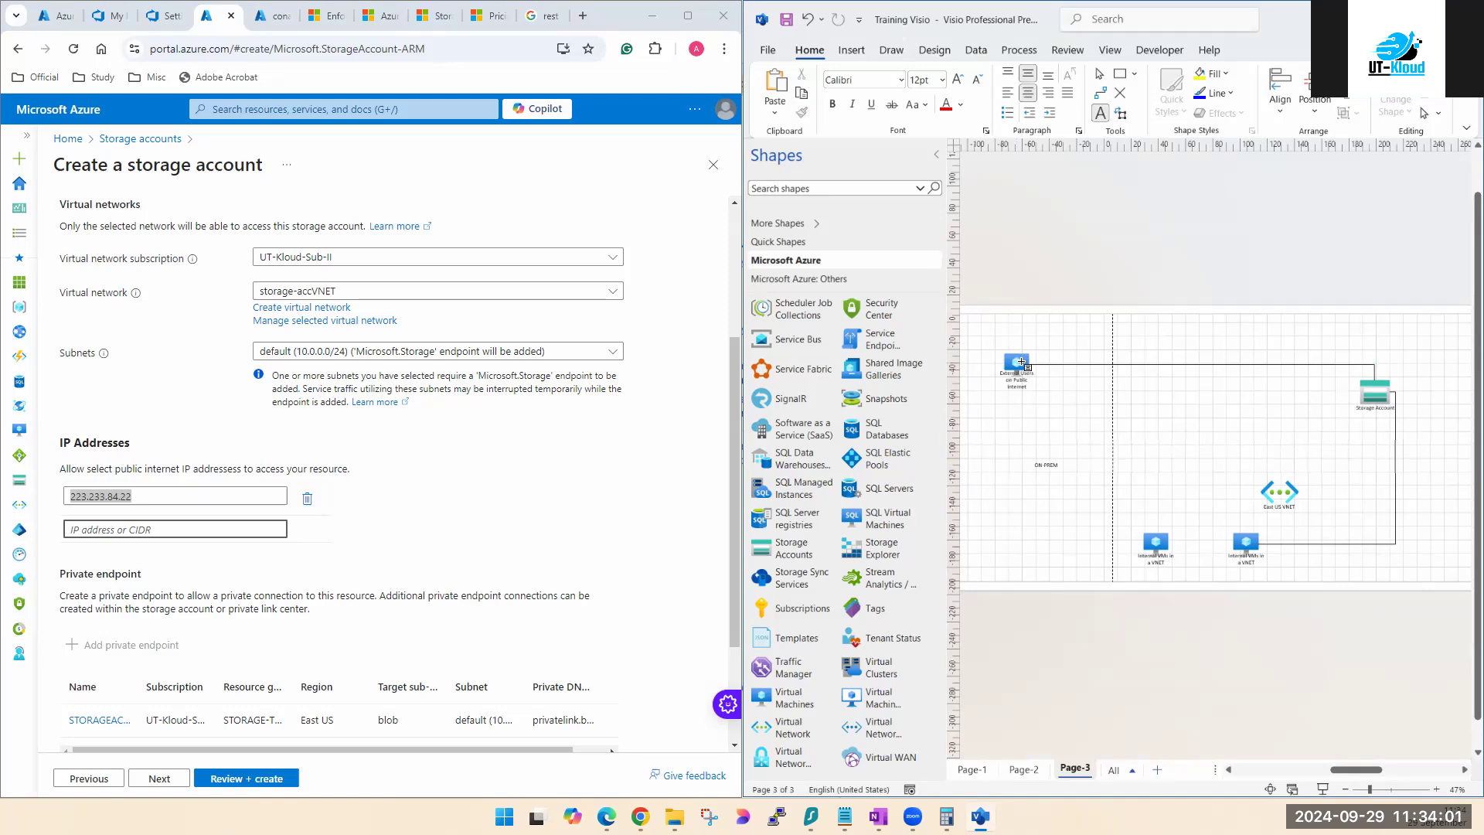
{"action": "mouse_move", "coordinate": [1017, 389]}
{"action": "left_click", "coordinate": [227, 488]}
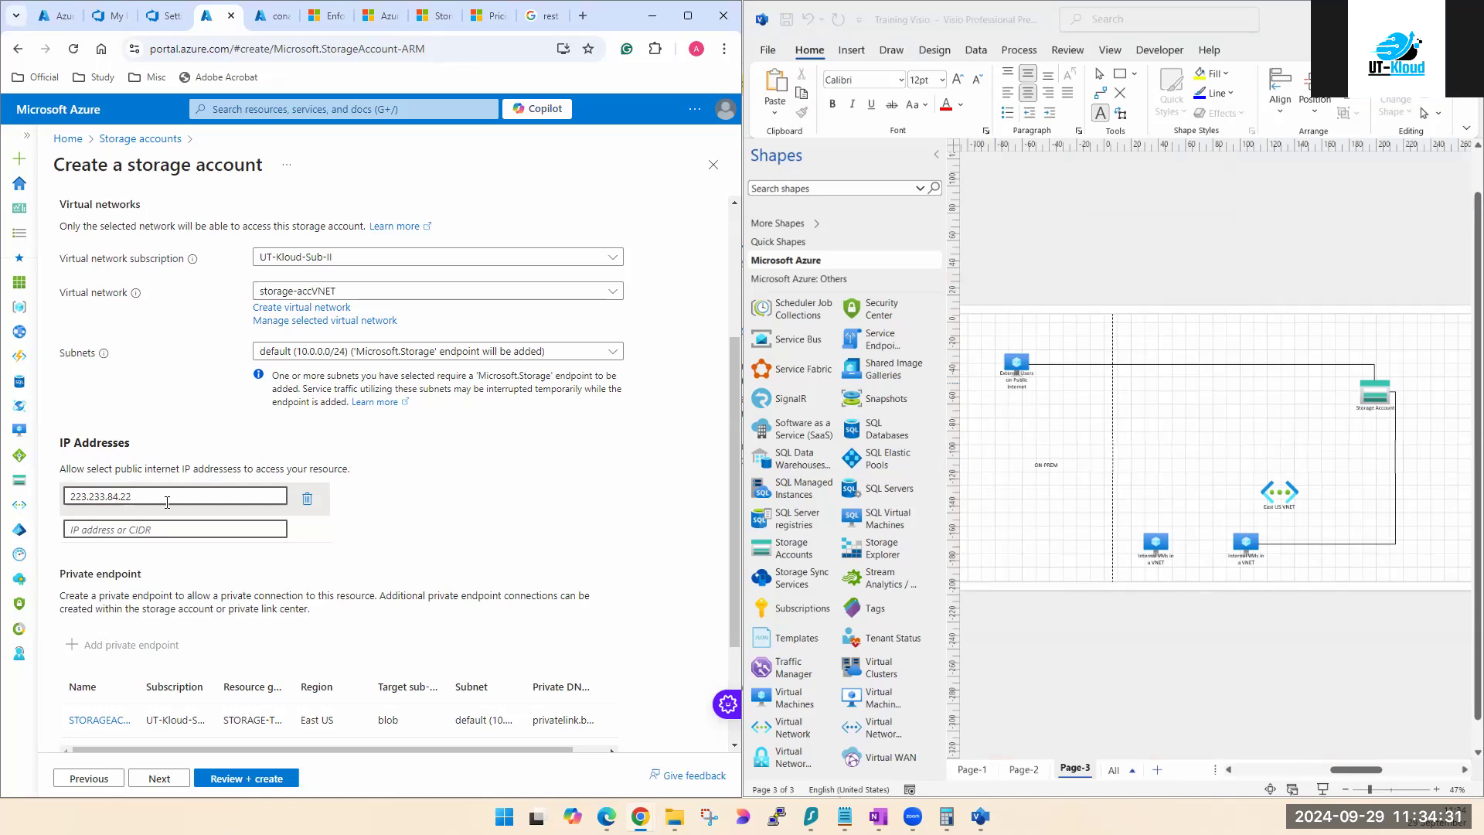
{"action": "left_click", "coordinate": [307, 499]}
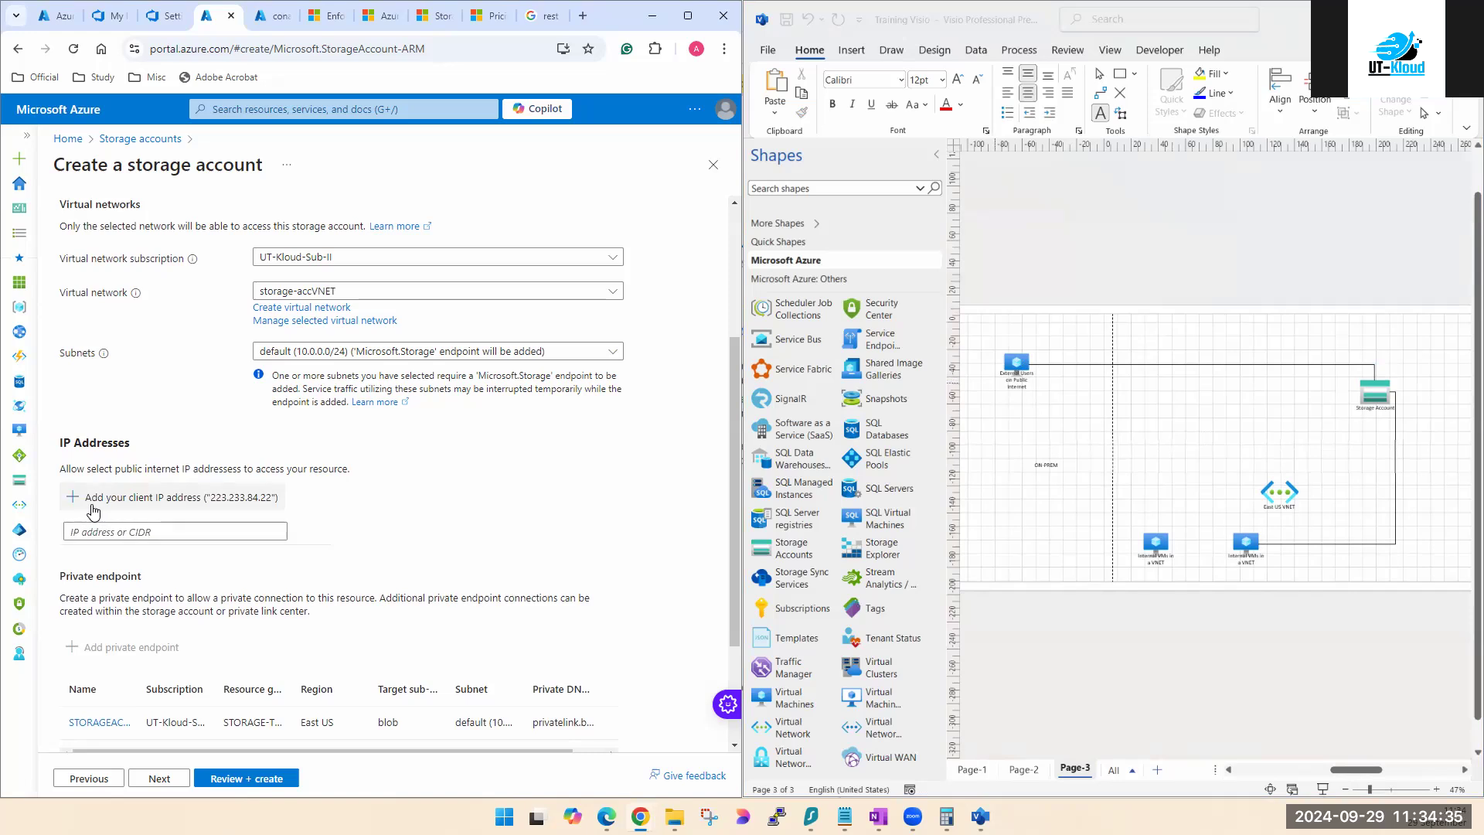
{"action": "left_click", "coordinate": [185, 505]}
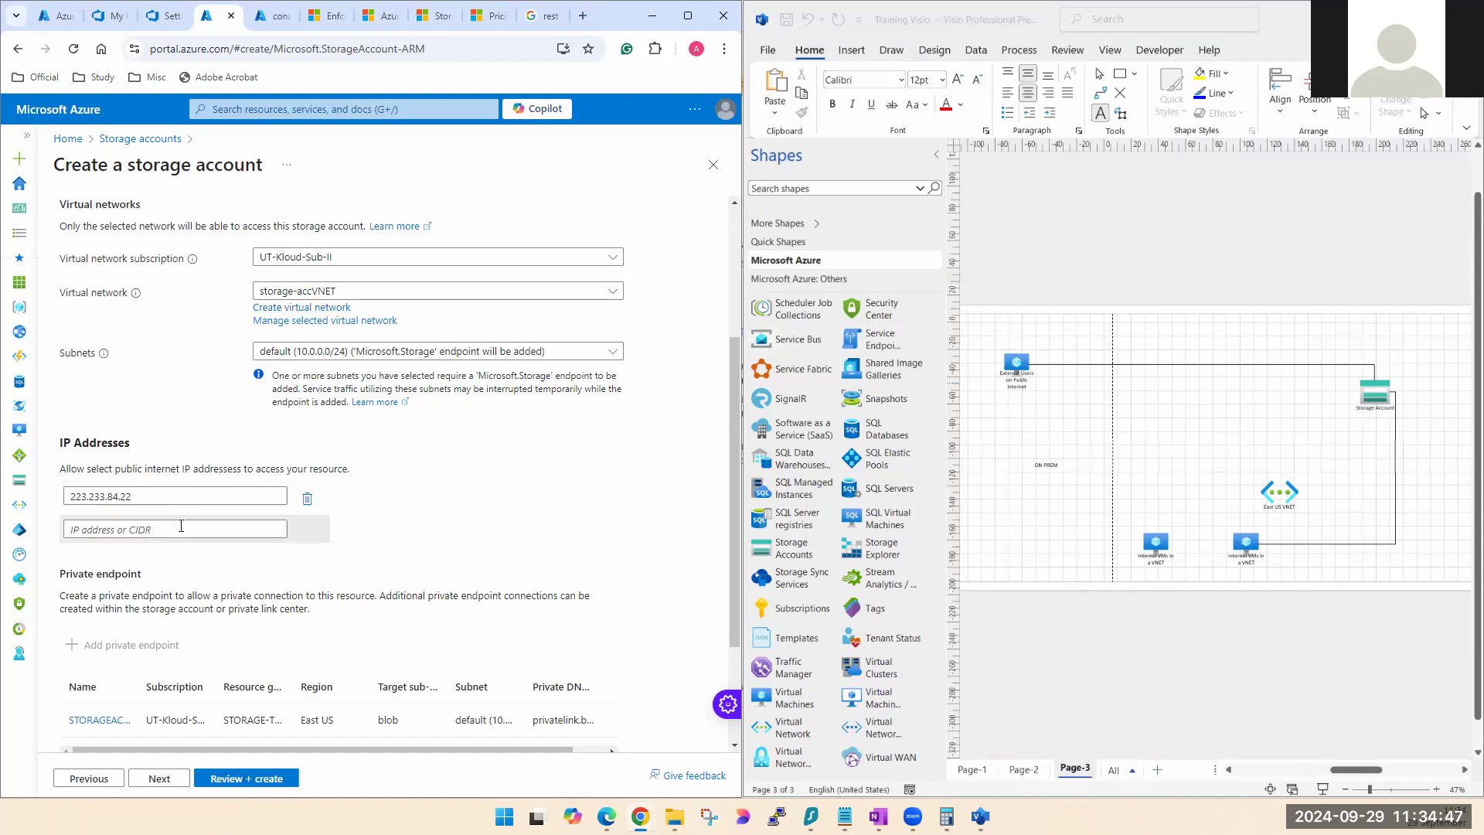
{"action": "left_click", "coordinate": [138, 501]}
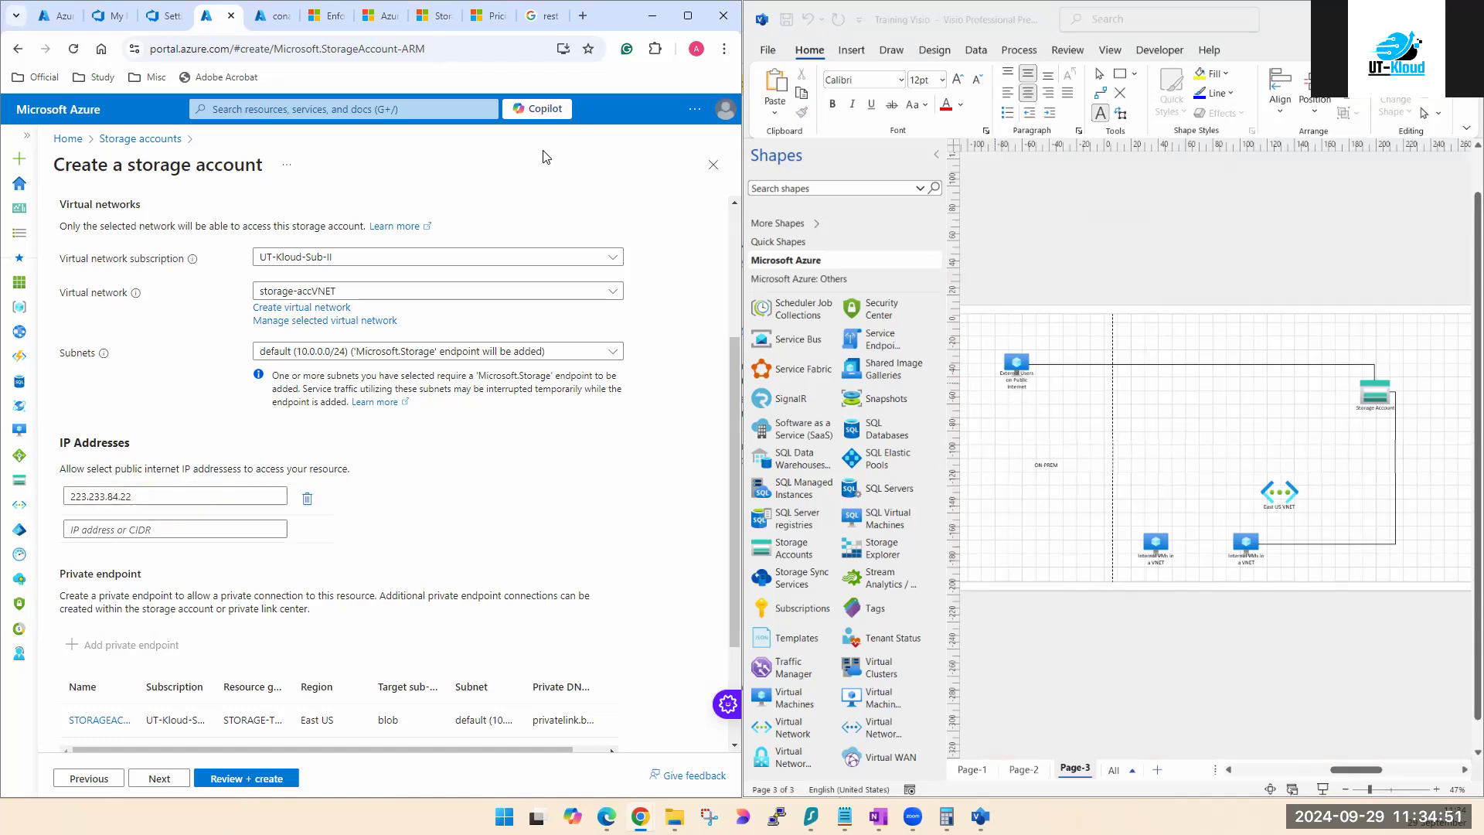
{"action": "left_click", "coordinate": [589, 17]}
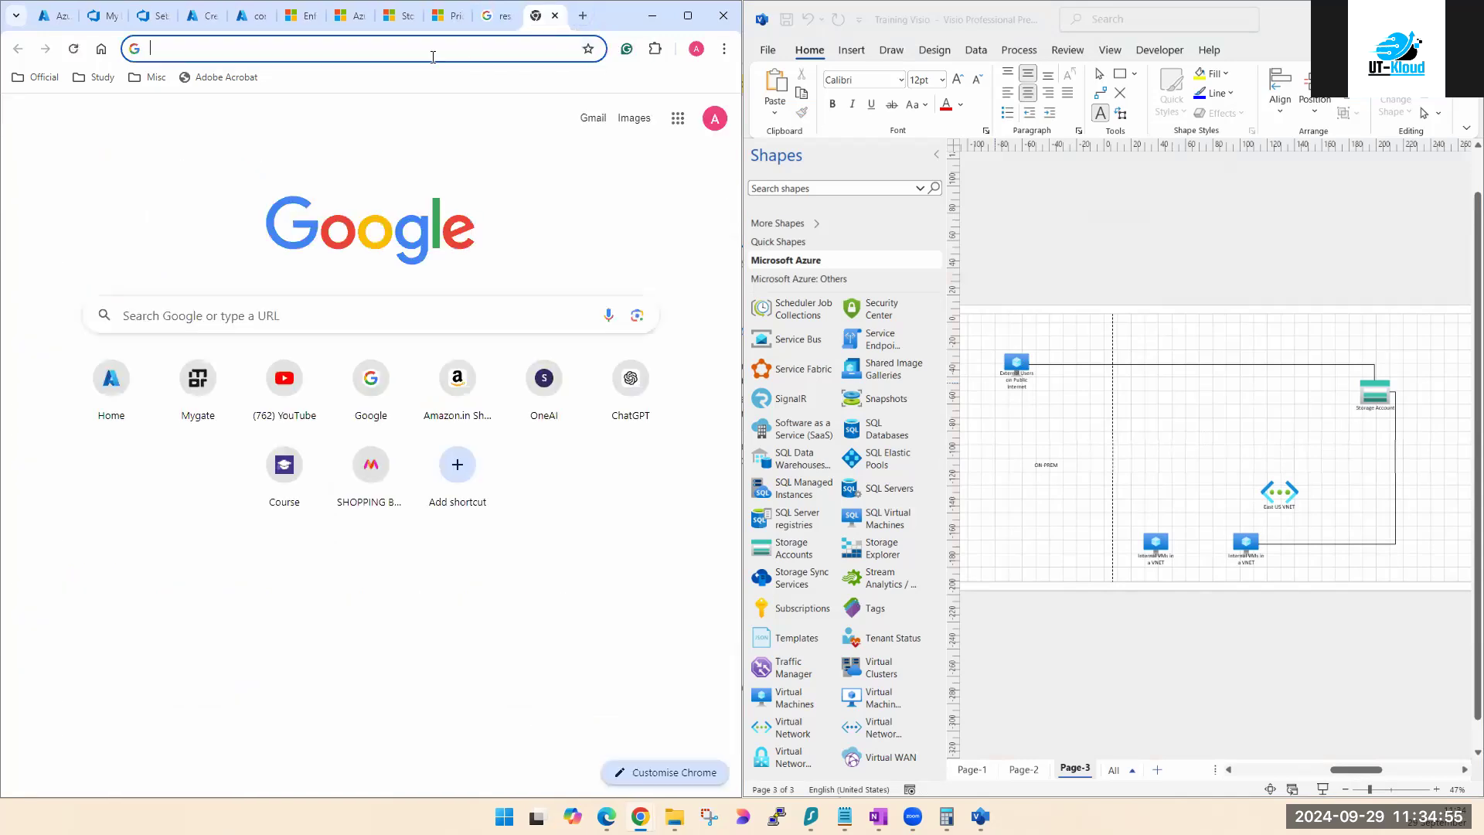
{"action": "type", "text": "MY PUBLI"}
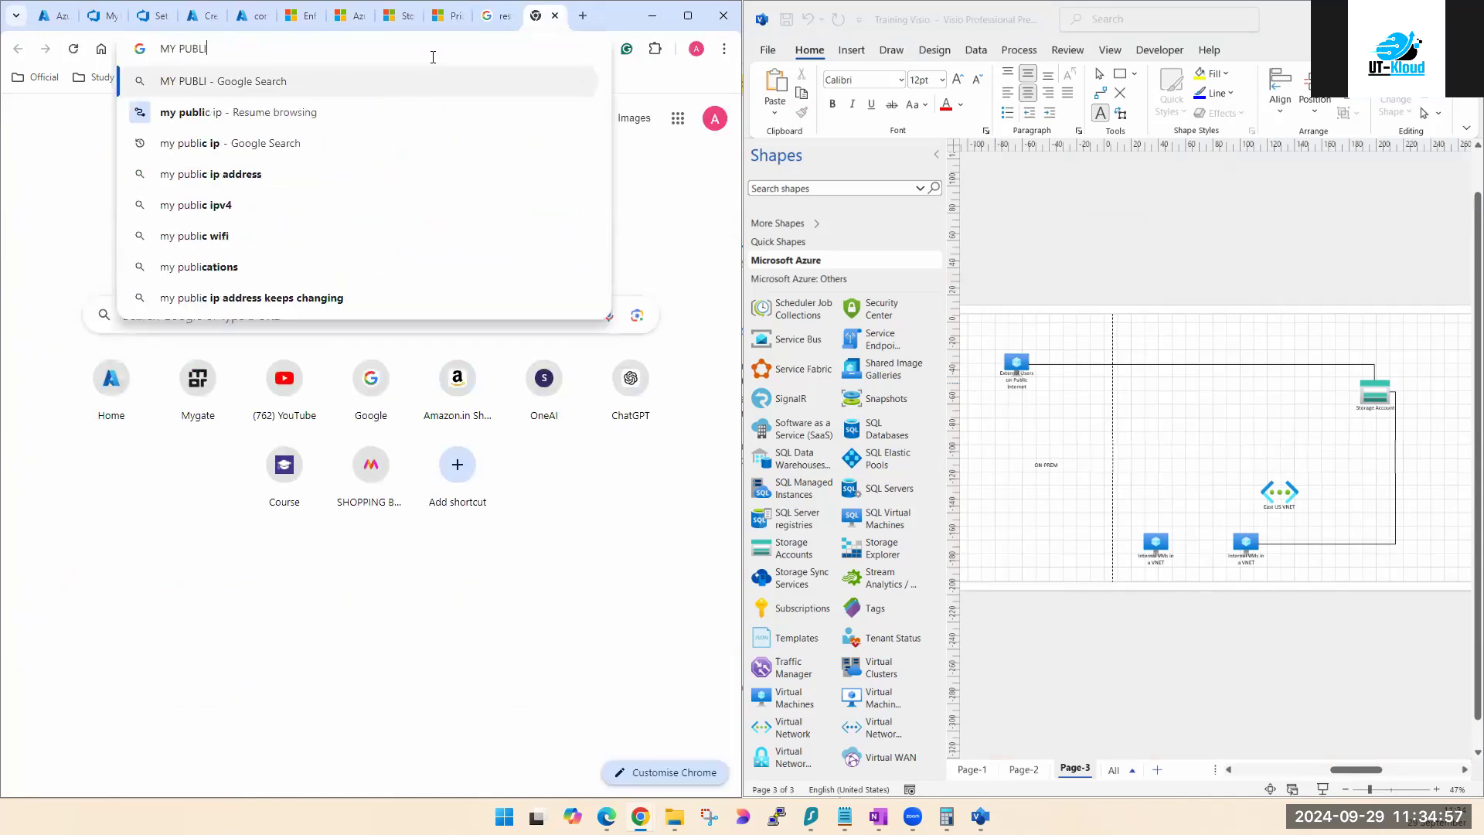
{"action": "key", "text": "Down"}
{"action": "key", "text": "Return"}
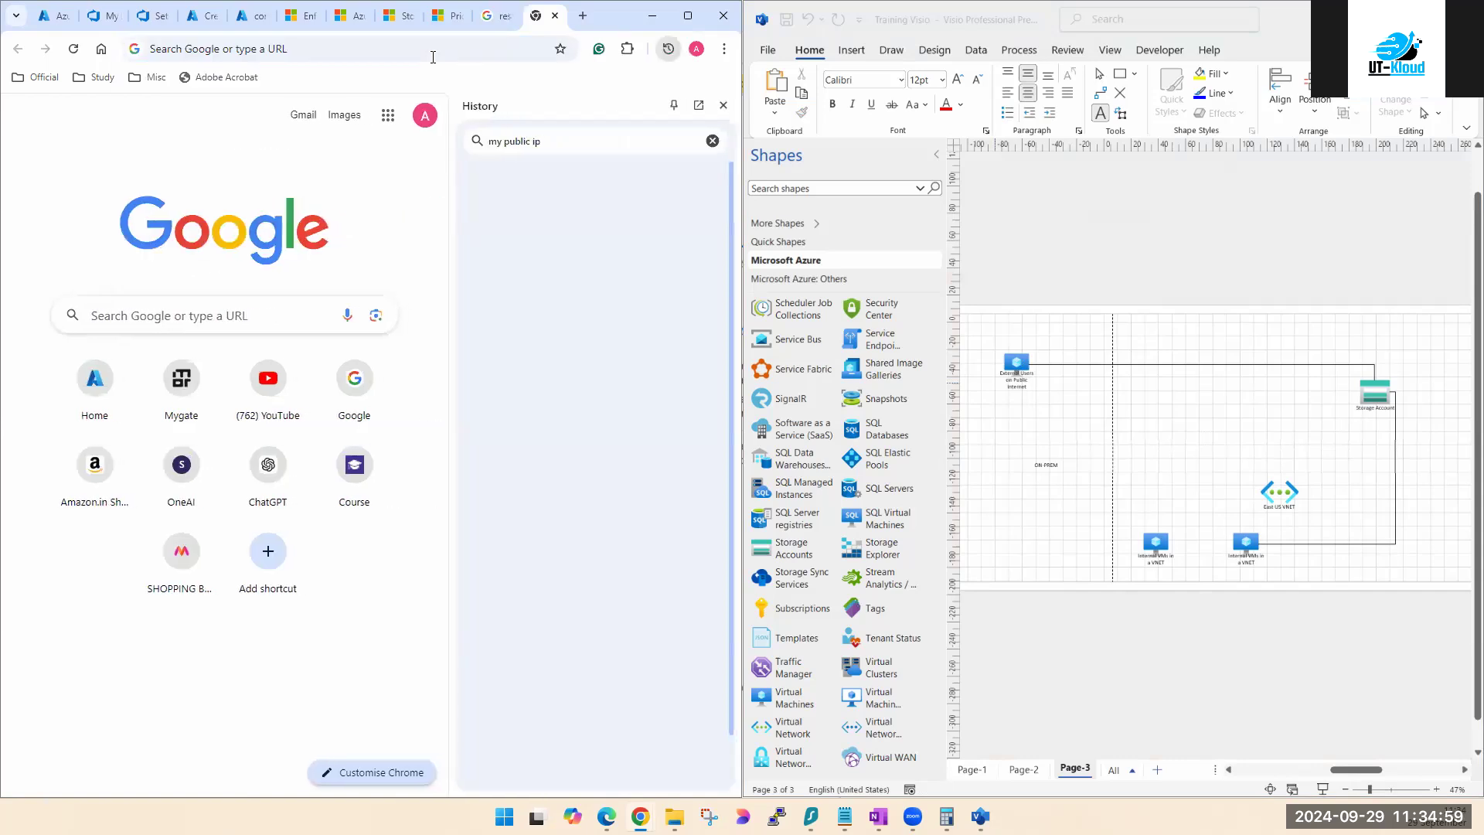
{"action": "left_click", "coordinate": [724, 105]}
Step: Search Google for "my public ip" and look up the public IP address on the WhatIsMyIP.com result
{"action": "left_click", "coordinate": [289, 317]}
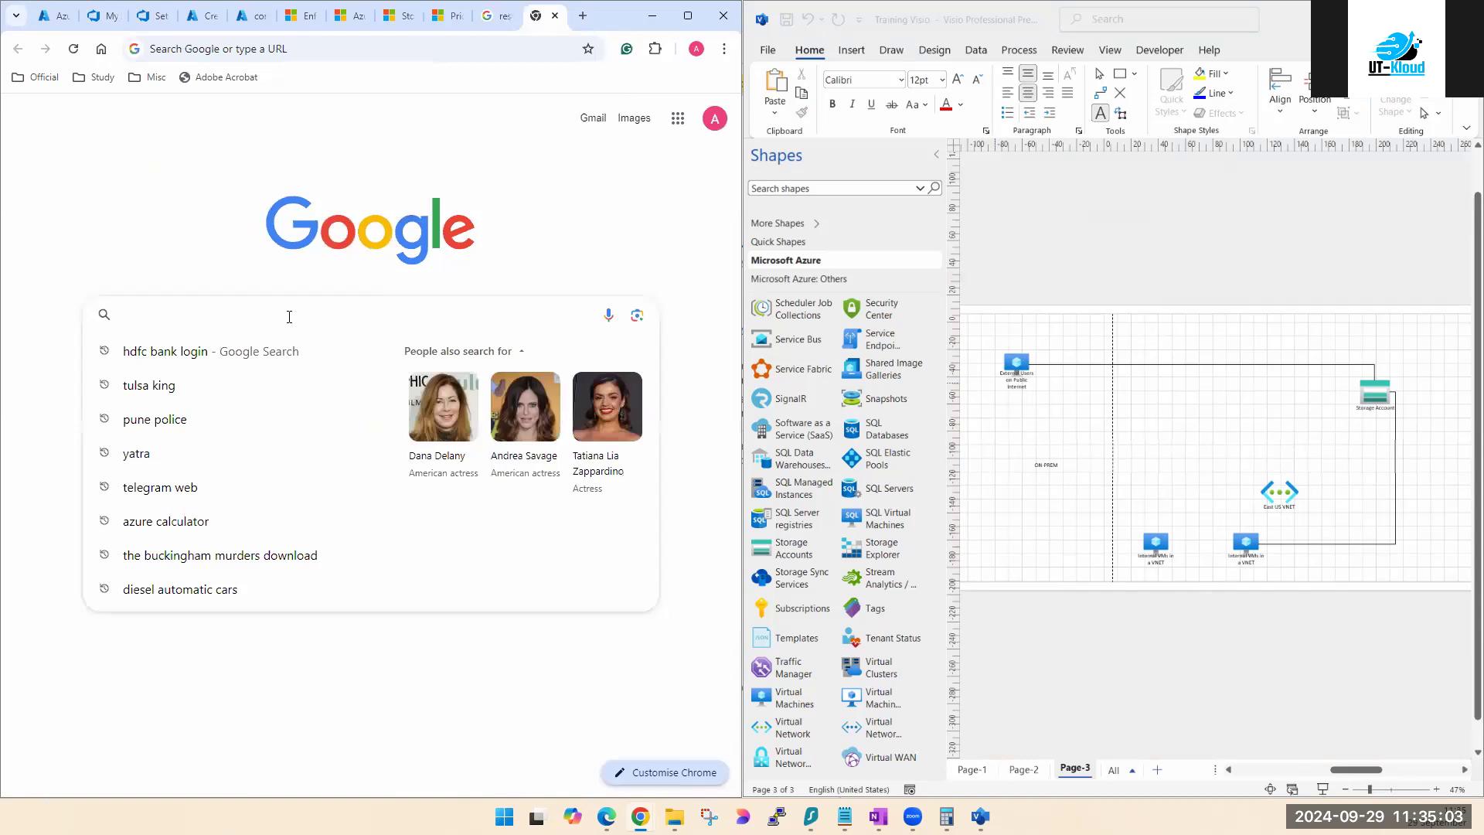
{"action": "type", "text": "my"}
{"action": "key", "text": "Down"}
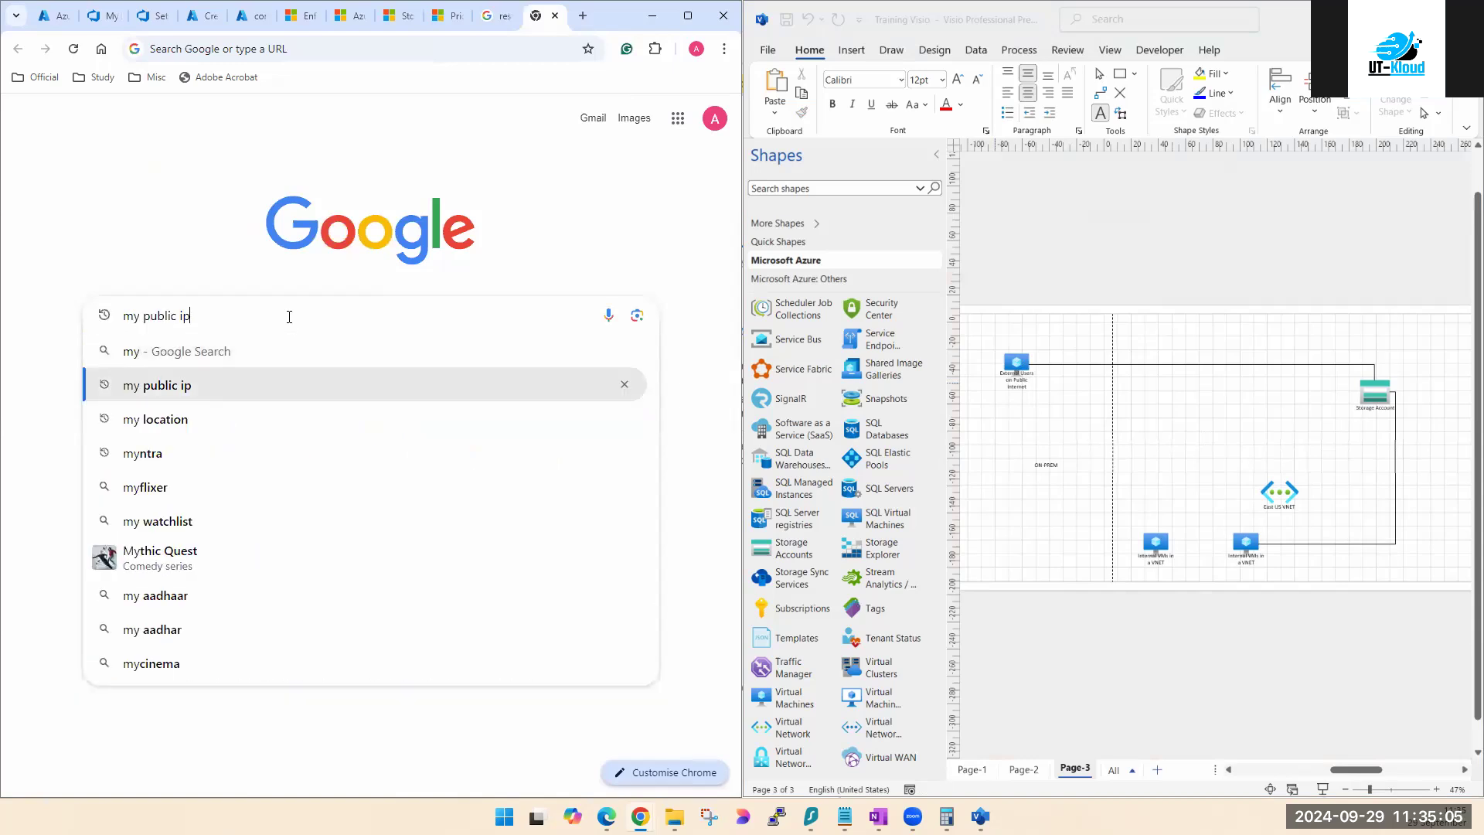
{"action": "key", "text": "Return"}
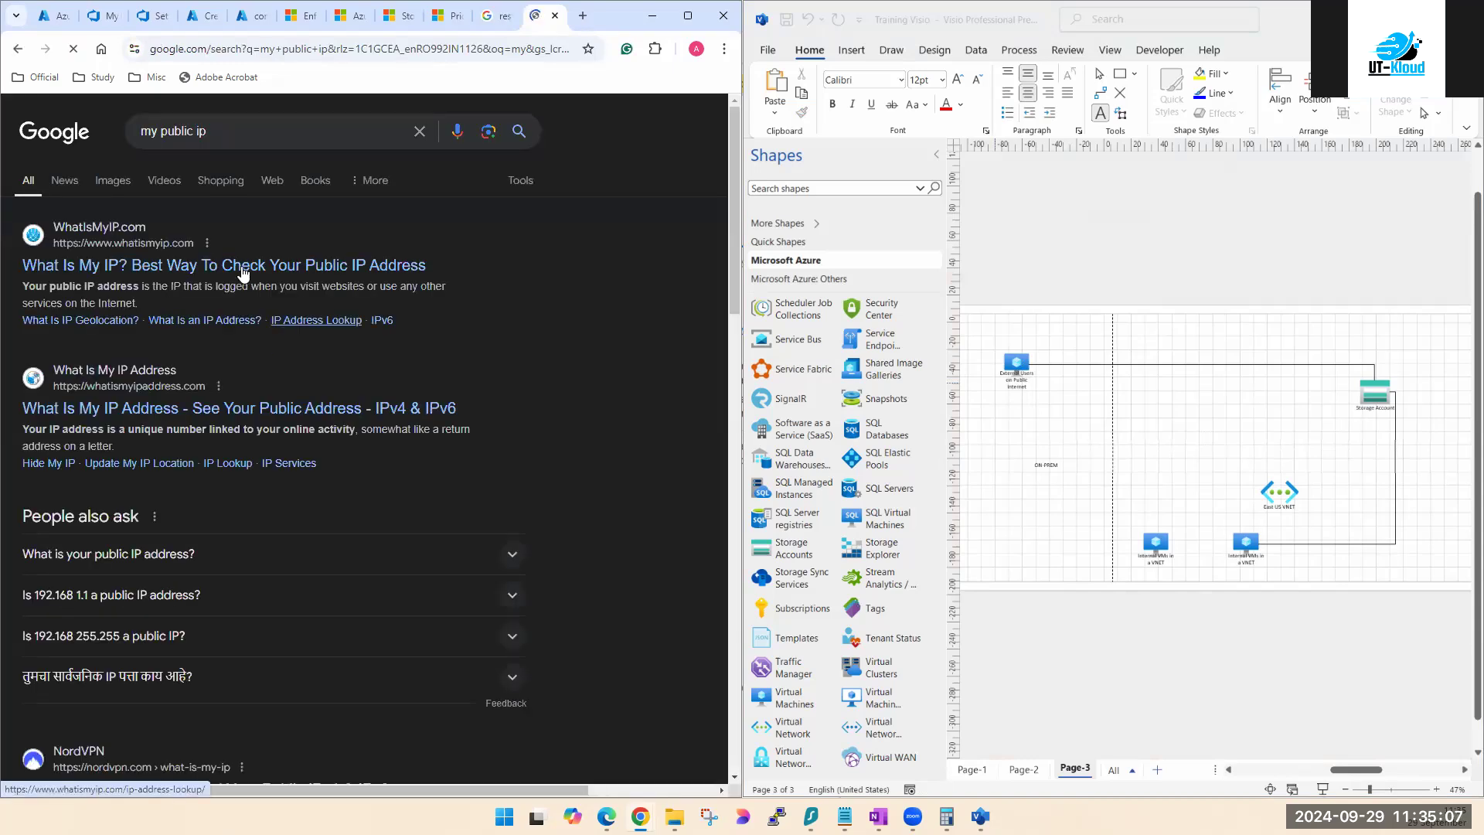
{"action": "left_click", "coordinate": [242, 267]}
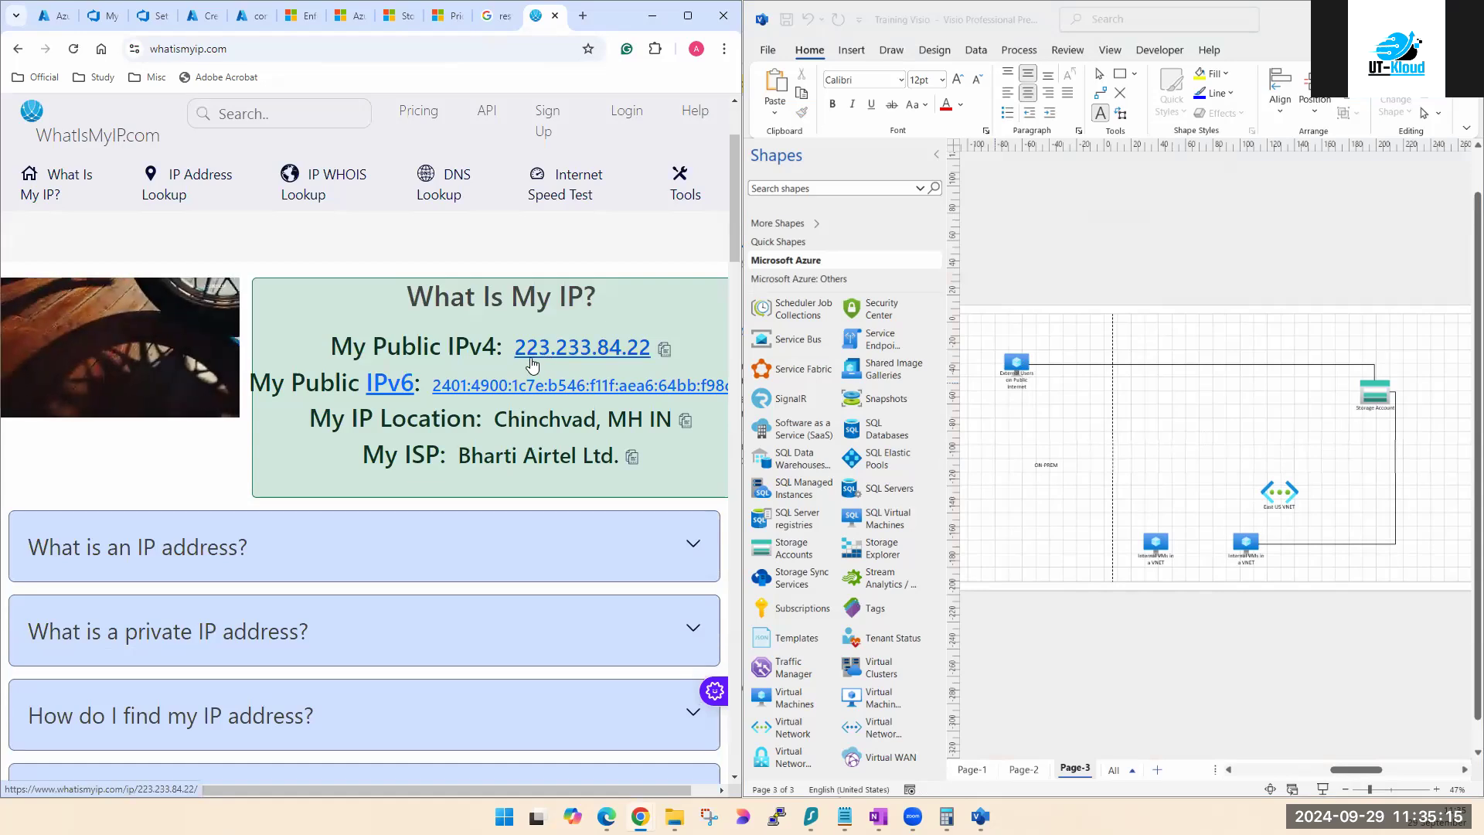
Step: Return to the storage account creation form and remove the client IP address from the allowed IP addresses
{"action": "left_click", "coordinate": [688, 20]}
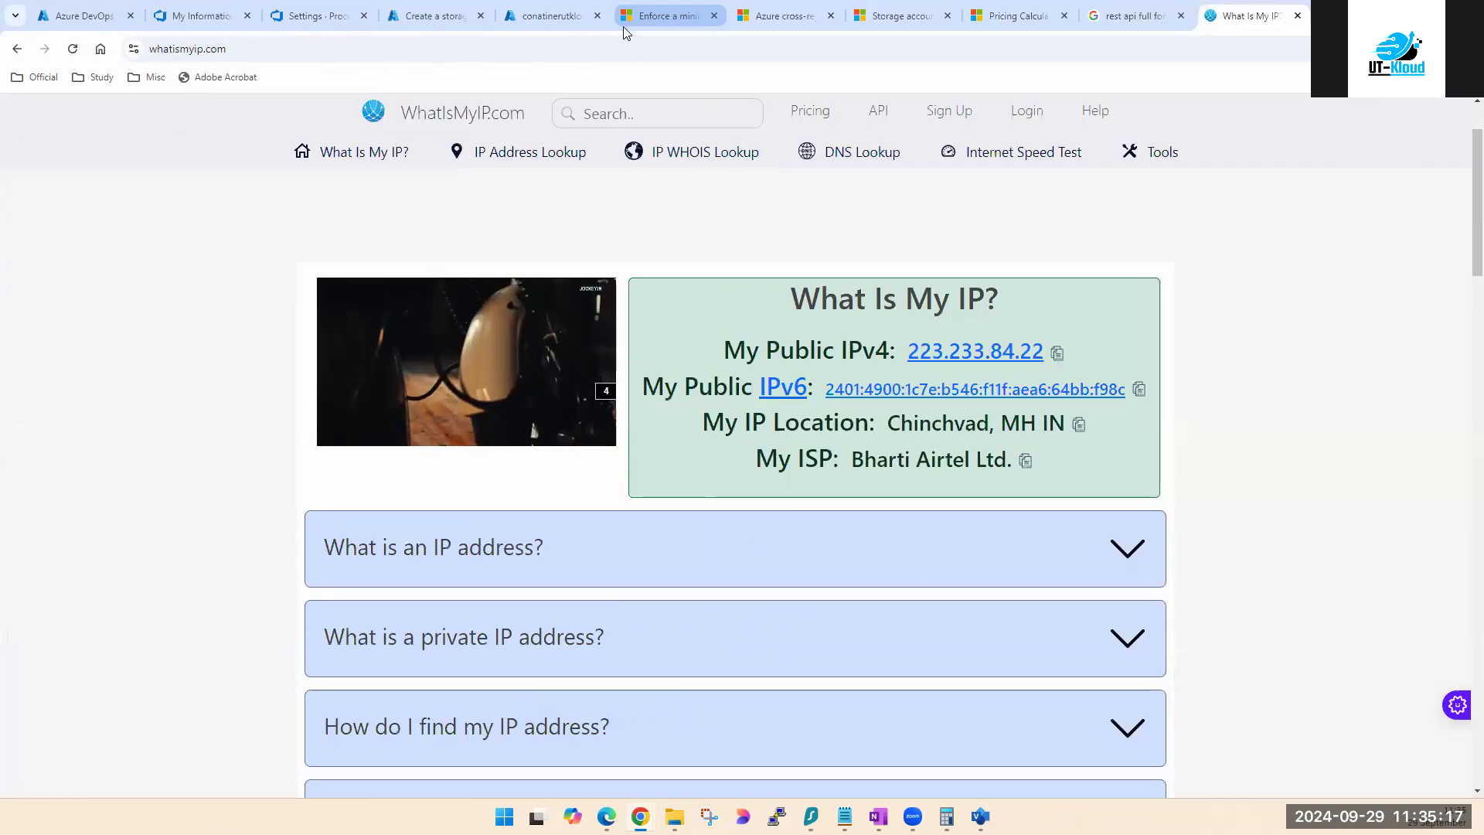
{"action": "left_click", "coordinate": [565, 15]}
{"action": "left_click", "coordinate": [448, 15]}
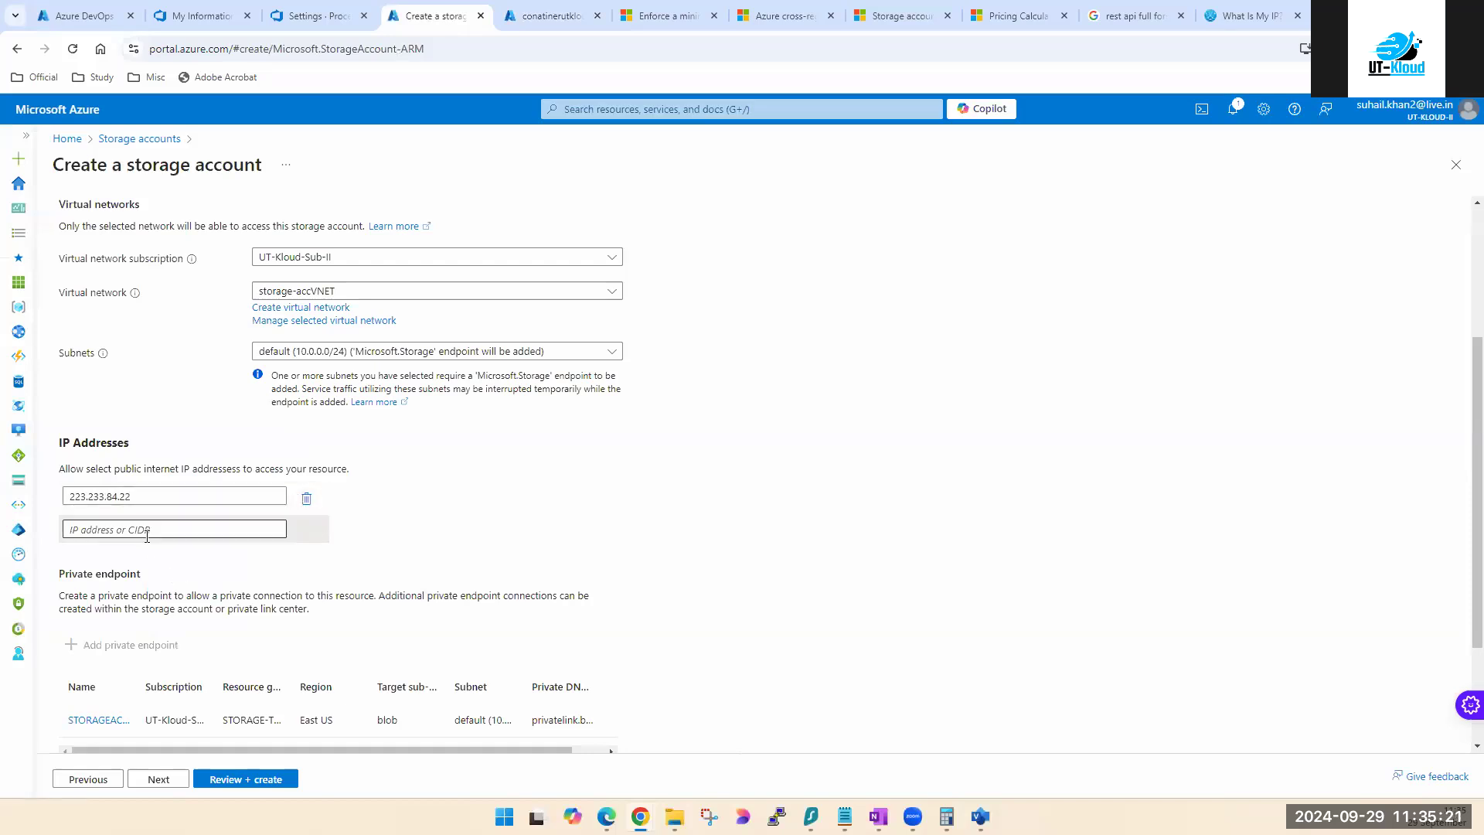
{"action": "scroll", "coordinate": [321, 558], "scroll_direction": "down", "scroll_amount": 2}
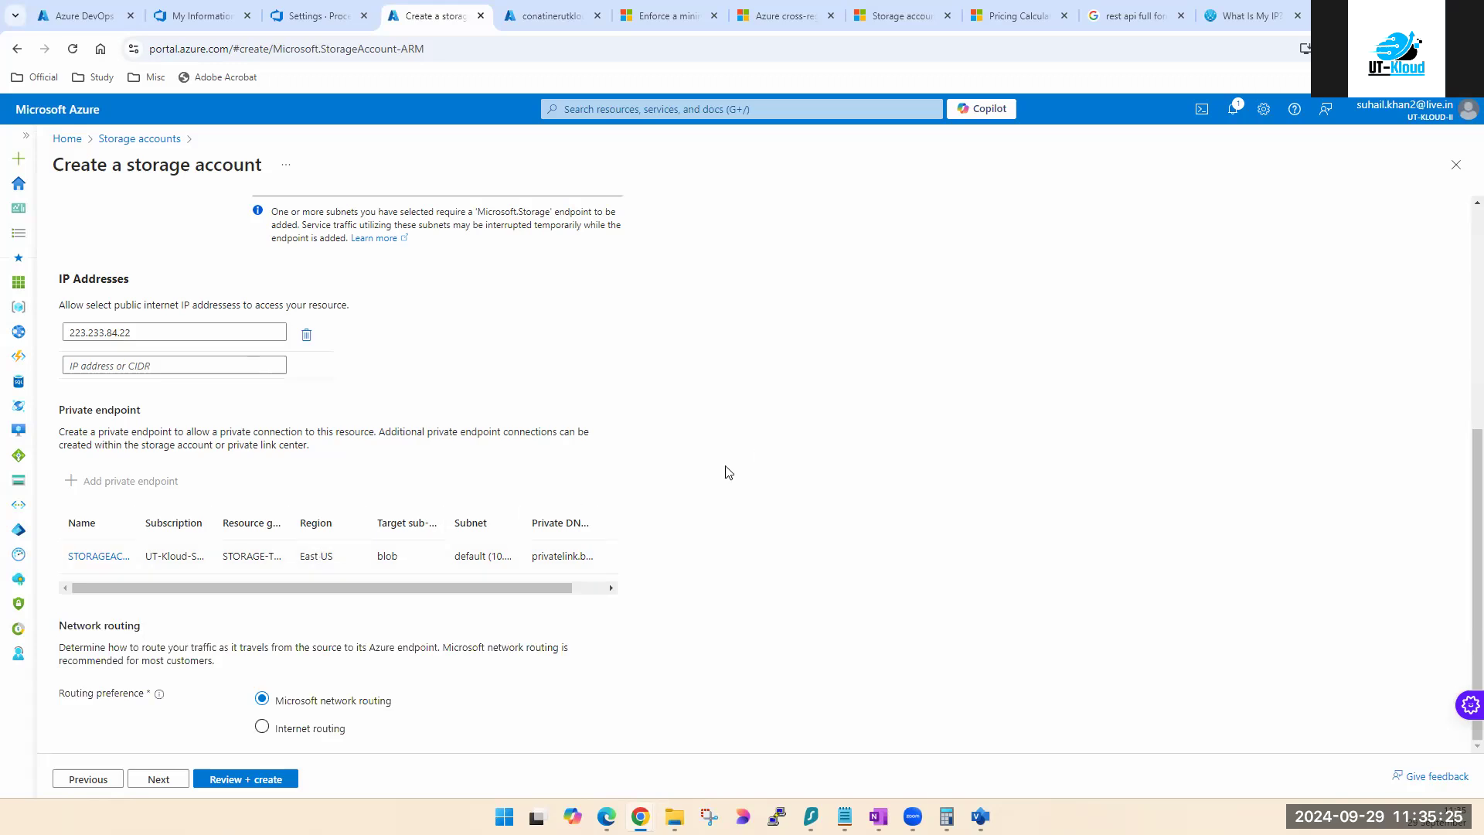
{"action": "scroll", "coordinate": [715, 467], "scroll_direction": "up", "scroll_amount": 5}
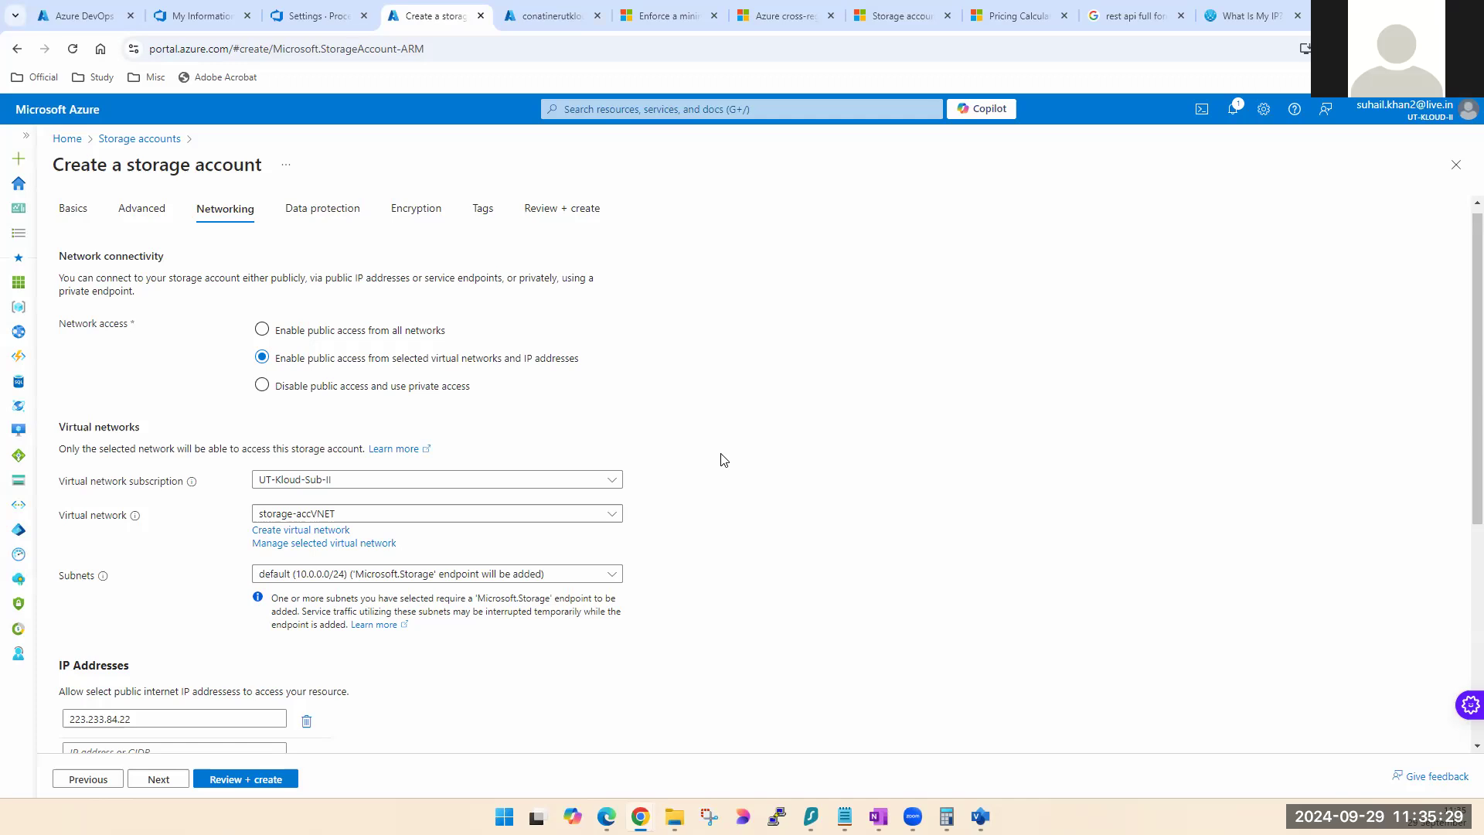
{"action": "scroll", "coordinate": [720, 460], "scroll_direction": "down", "scroll_amount": 5}
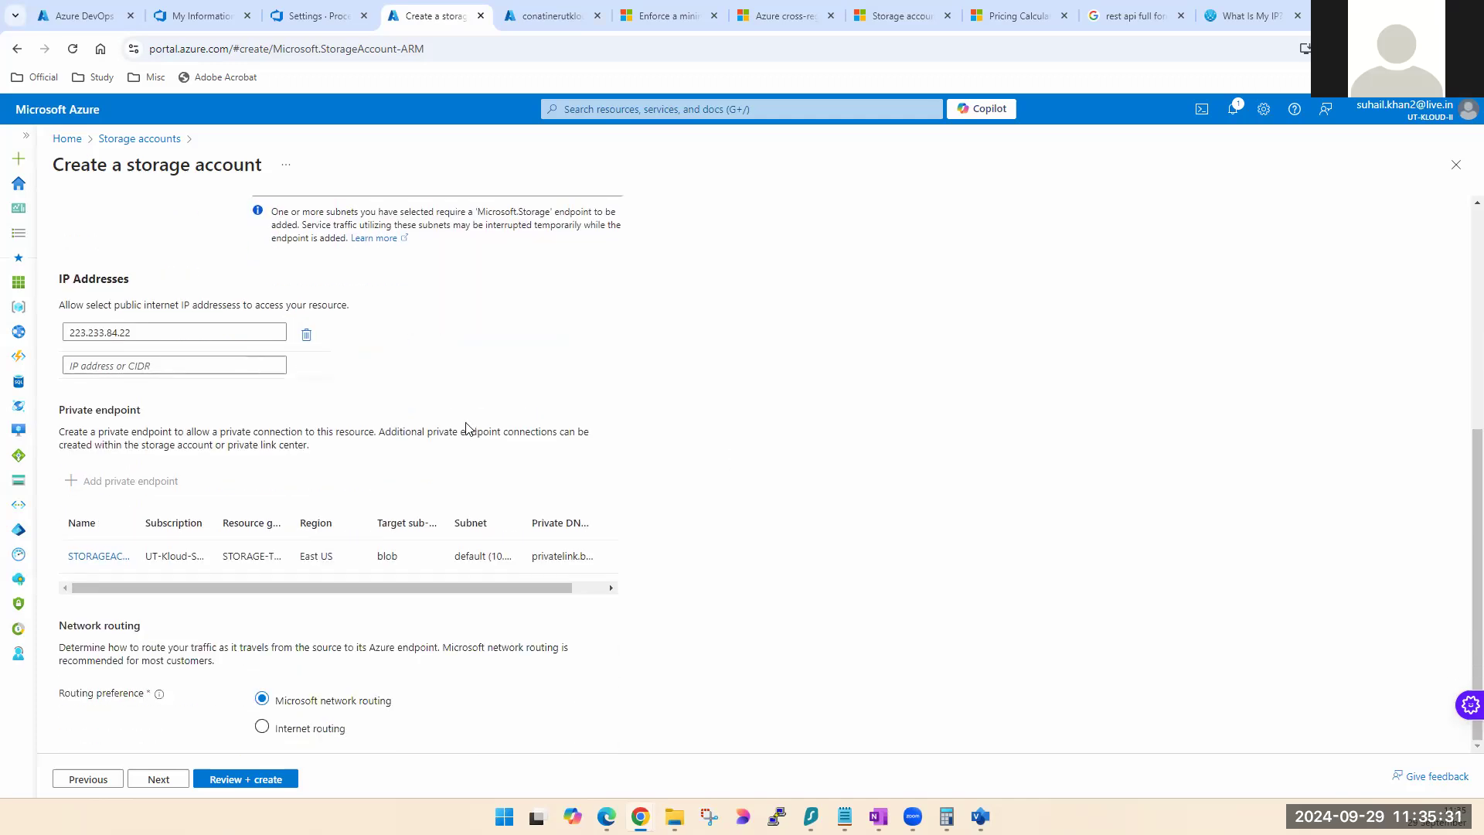
{"action": "left_click", "coordinate": [306, 334]}
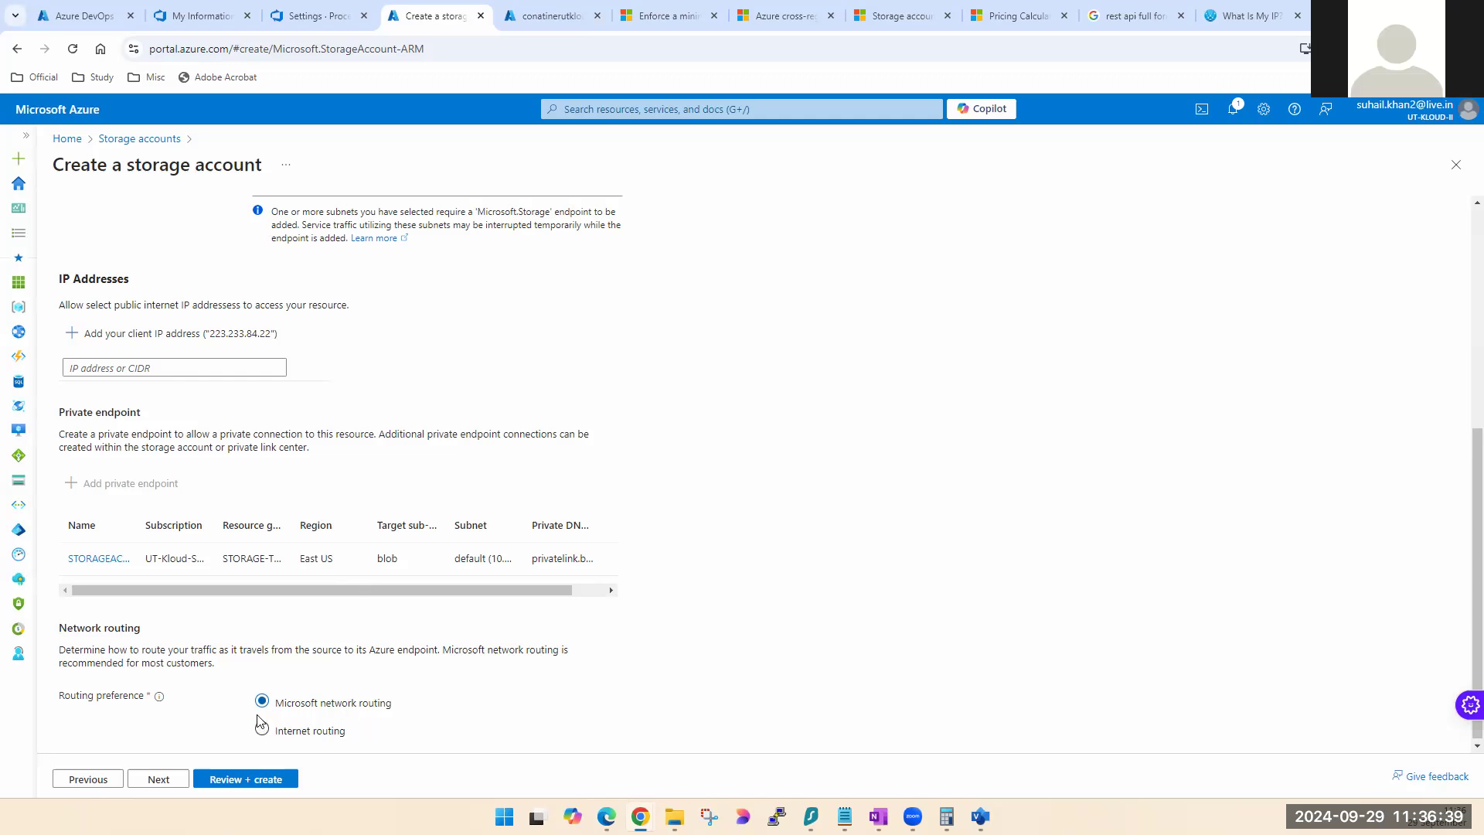
Step: Read the explanation of the routing preference and review the virtual network, IP address and private endpoint settings
{"action": "mouse_move", "coordinate": [160, 705]}
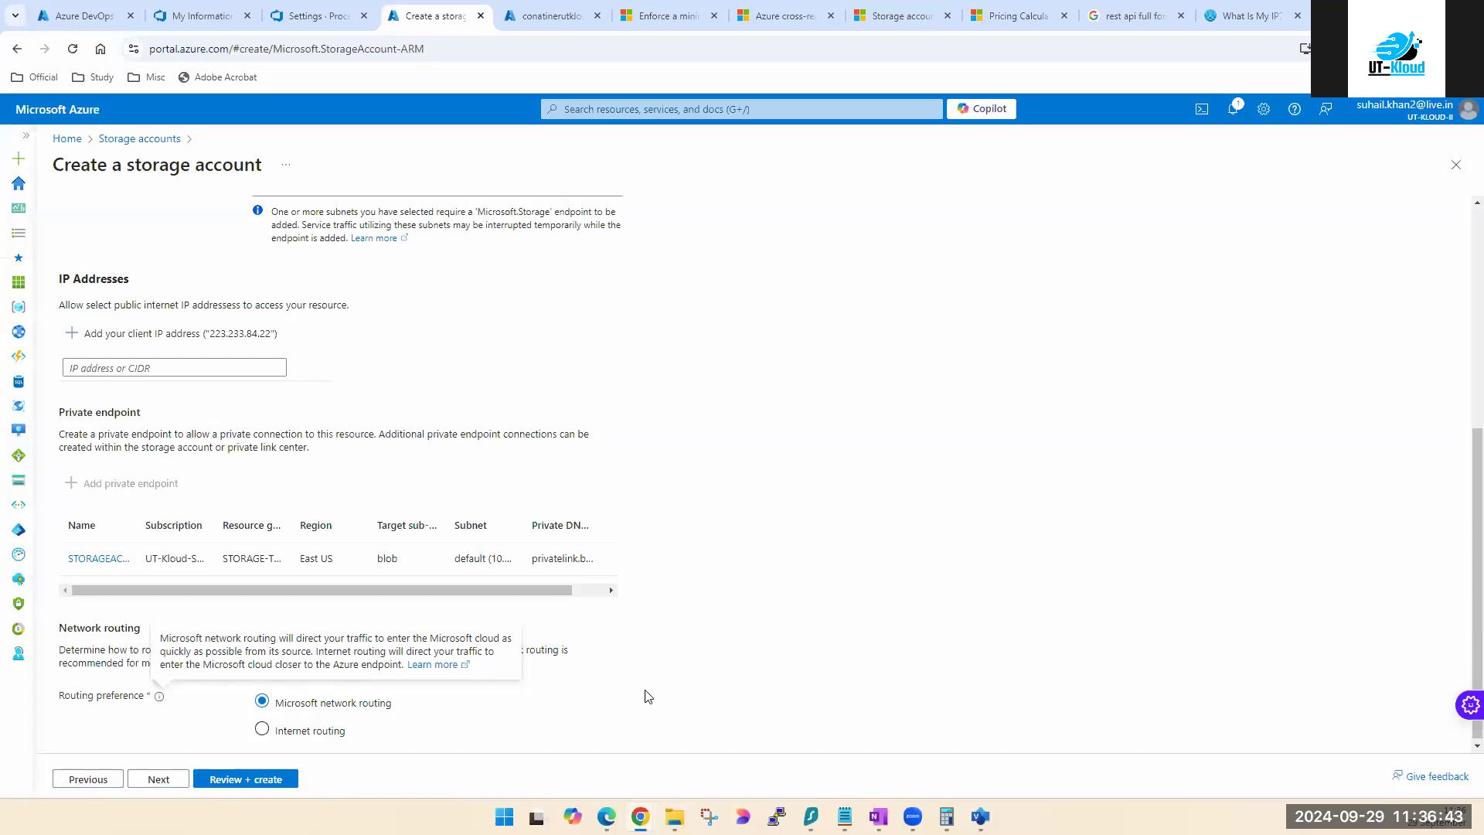
{"action": "scroll", "coordinate": [716, 680], "scroll_direction": "up", "scroll_amount": 1}
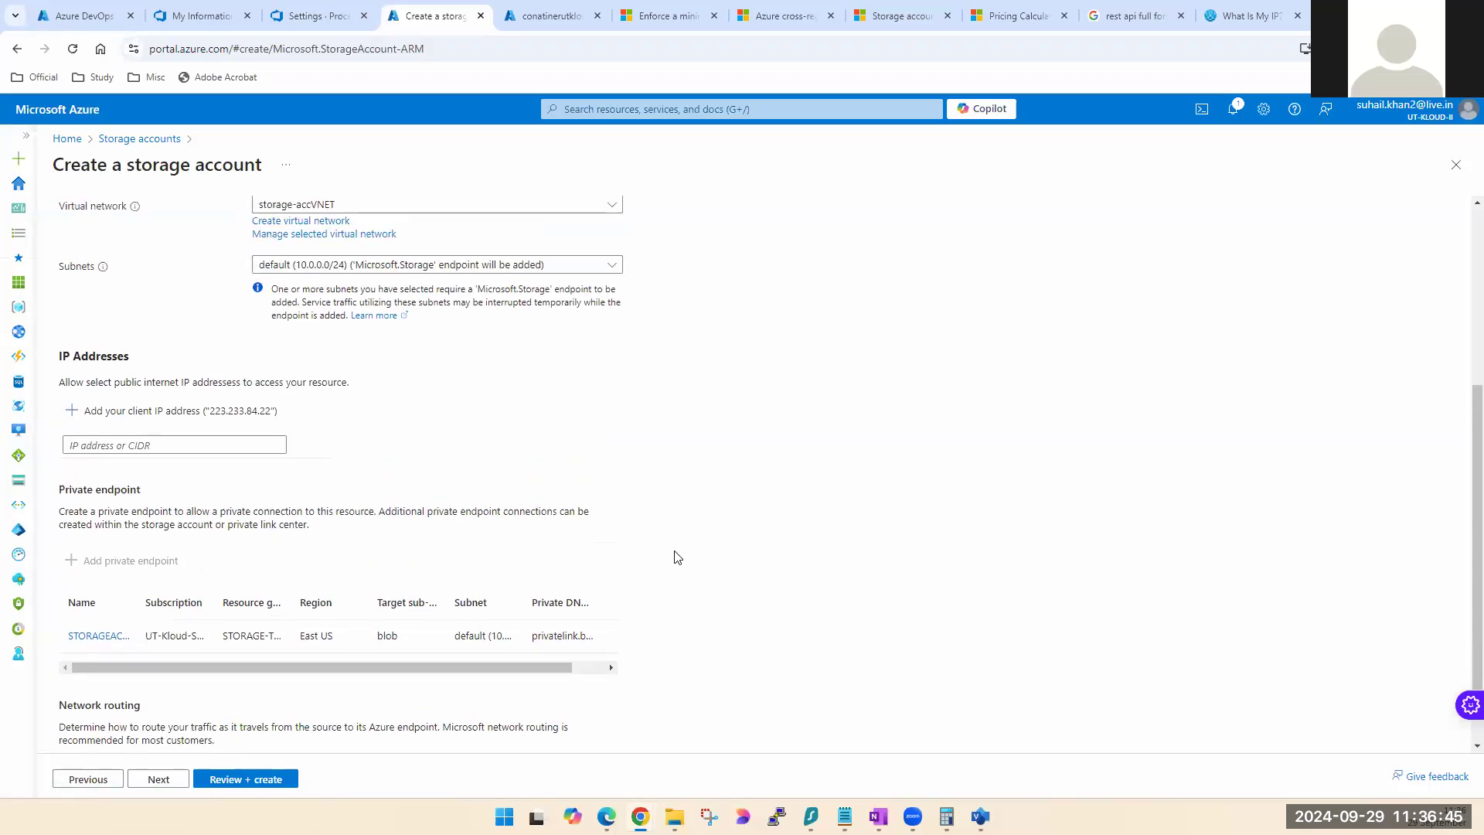
{"action": "scroll", "coordinate": [678, 558], "scroll_direction": "up", "scroll_amount": 4}
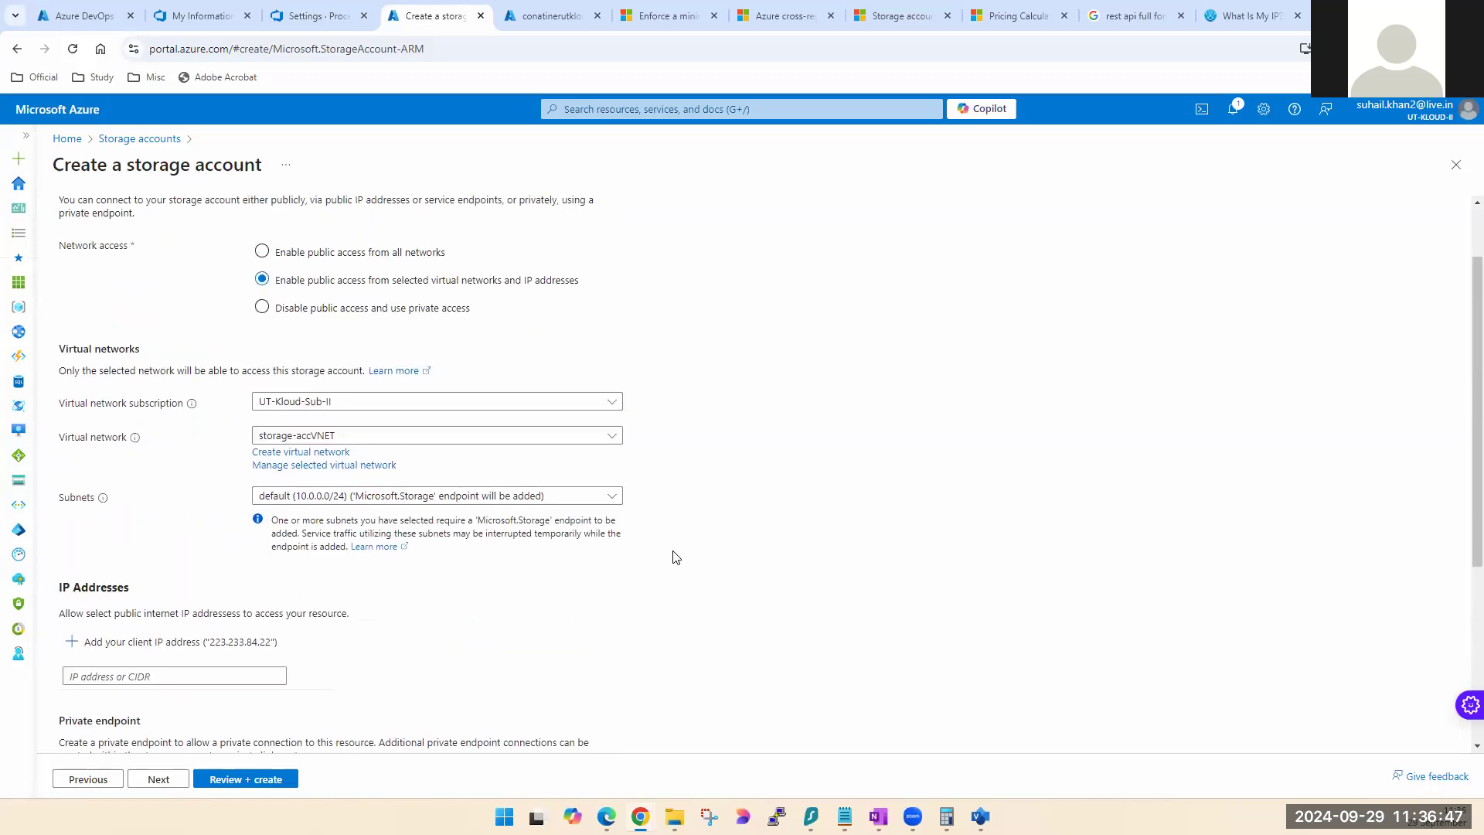
{"action": "scroll", "coordinate": [673, 560], "scroll_direction": "down", "scroll_amount": 3}
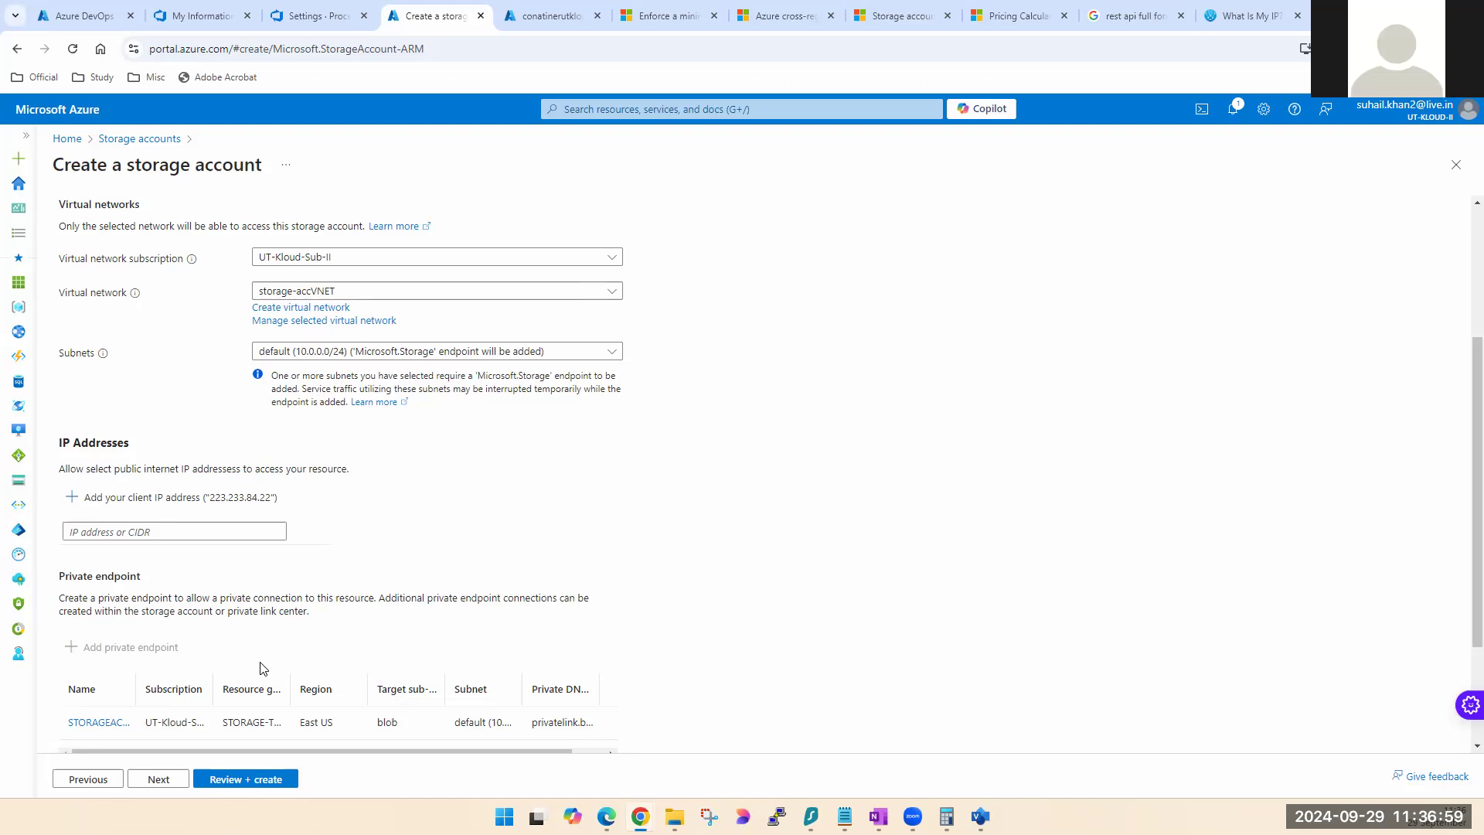
Step: Switch through the three network access options and end on public access from selected virtual networks and IP addresses
{"action": "scroll", "coordinate": [263, 666], "scroll_direction": "up", "scroll_amount": 3}
{"action": "left_click", "coordinate": [298, 341]}
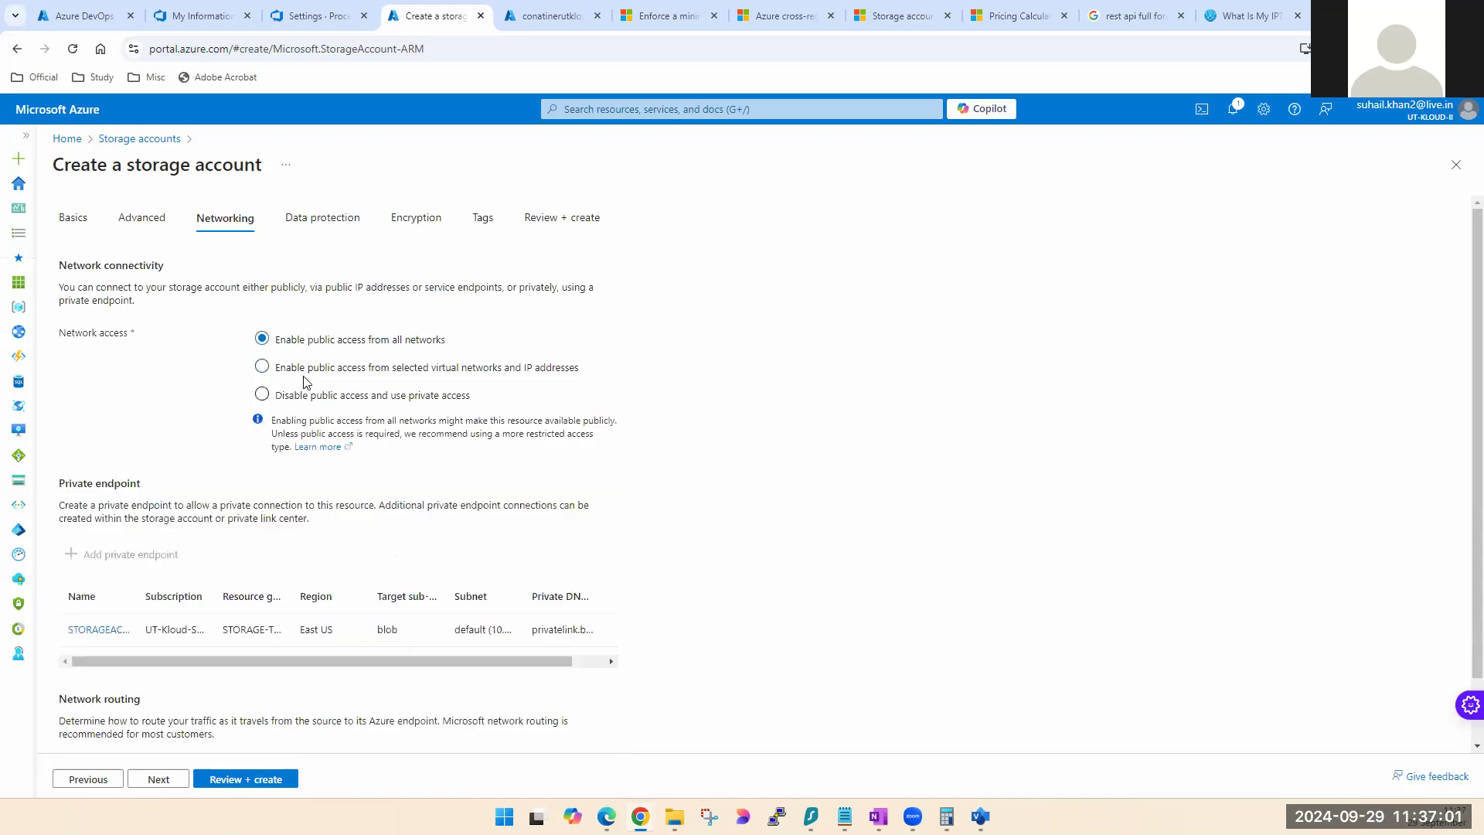
{"action": "left_click", "coordinate": [306, 369]}
{"action": "left_click", "coordinate": [317, 396]}
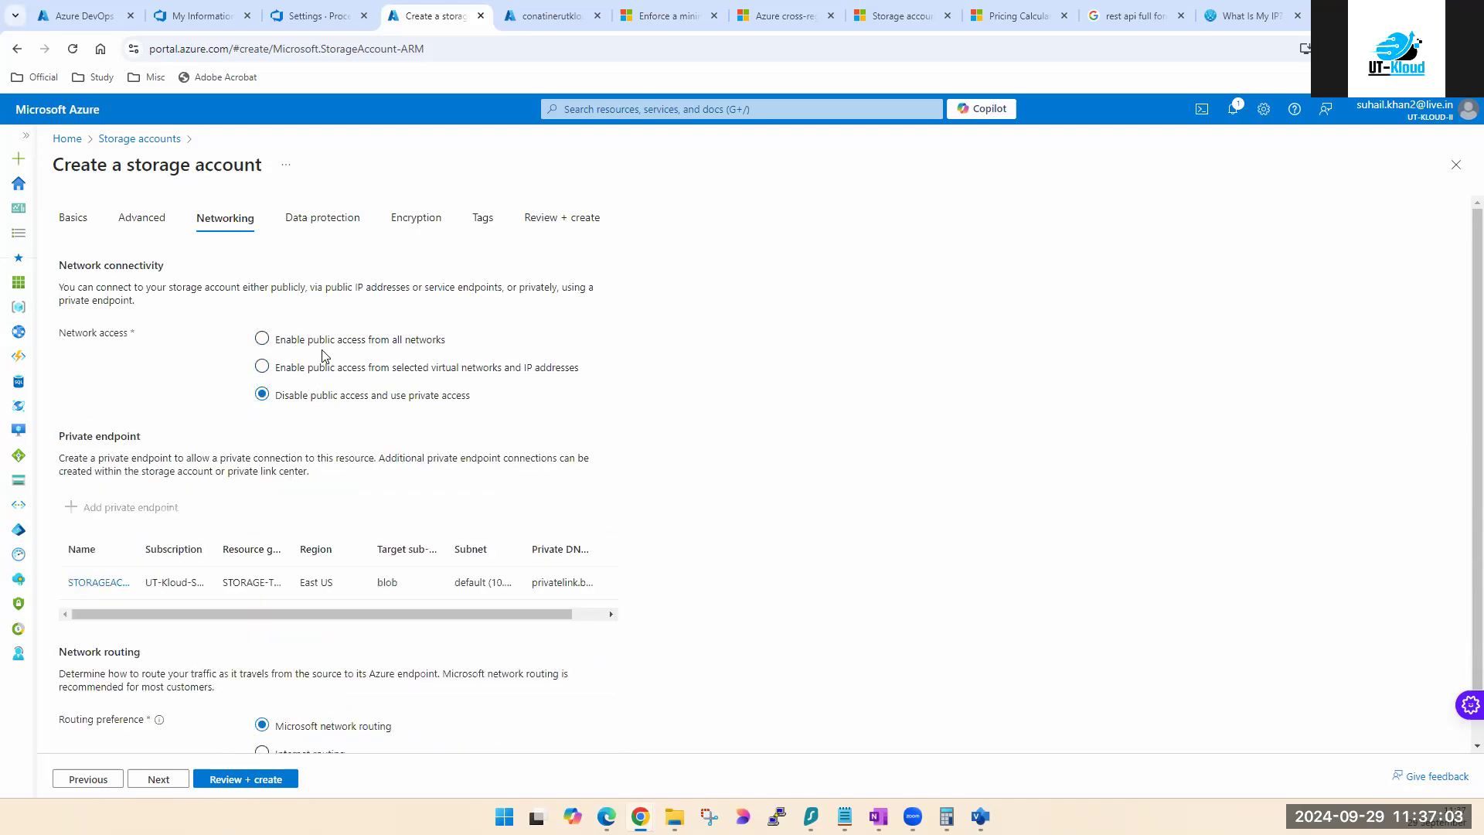
{"action": "left_click", "coordinate": [328, 341]}
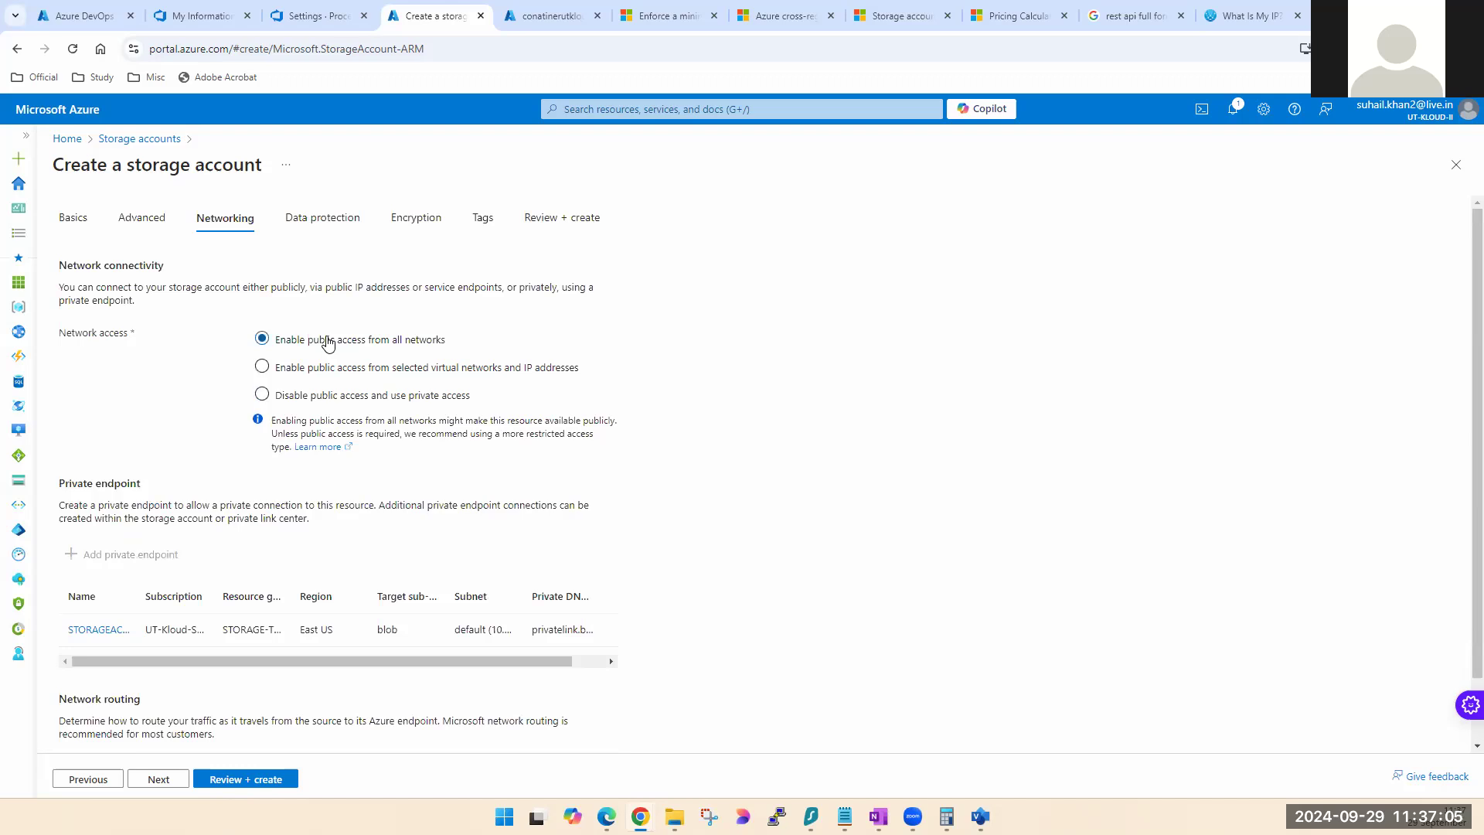
{"action": "left_click", "coordinate": [356, 377]}
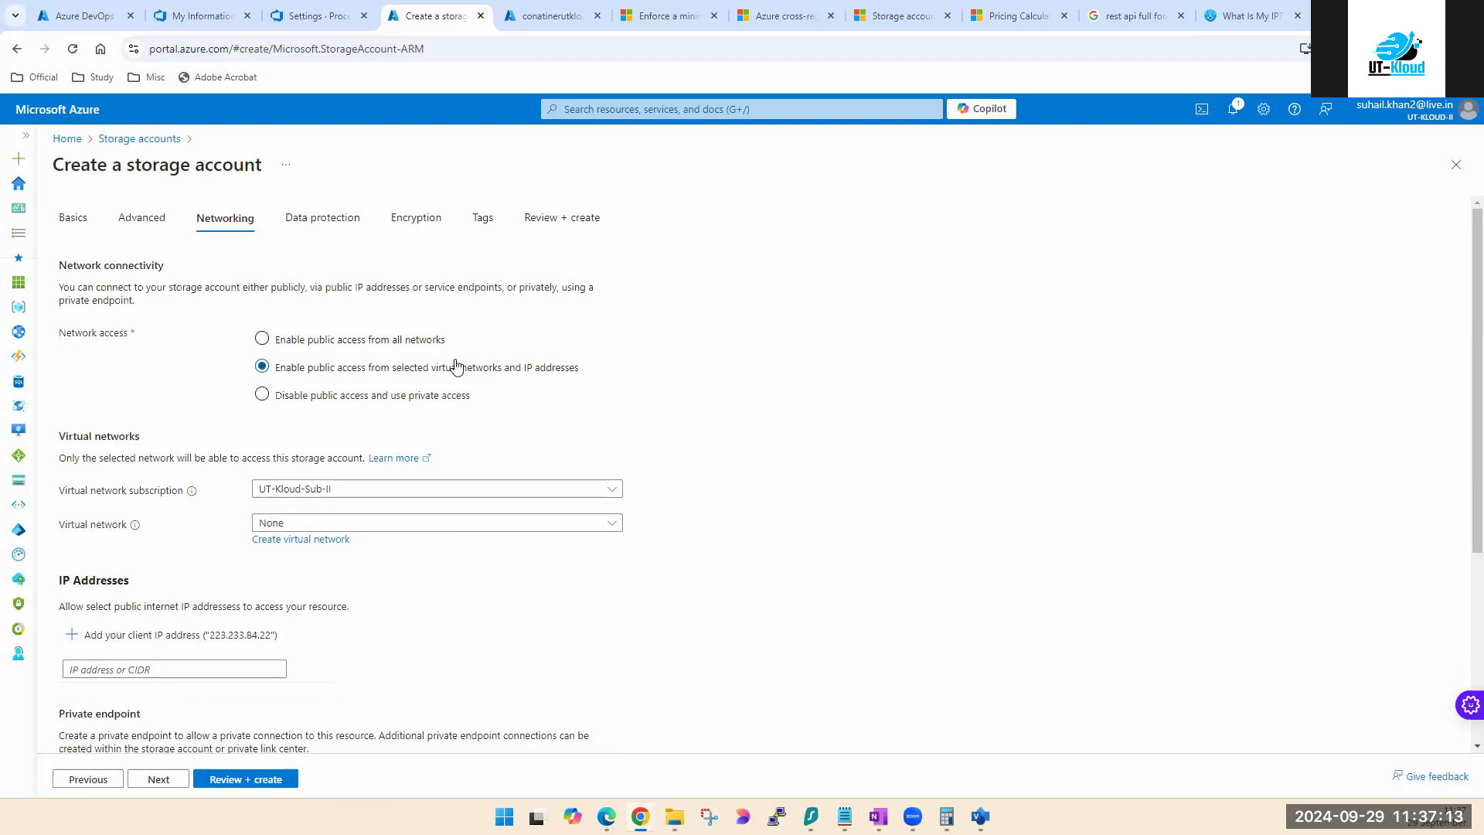
{"action": "left_click", "coordinate": [241, 665]}
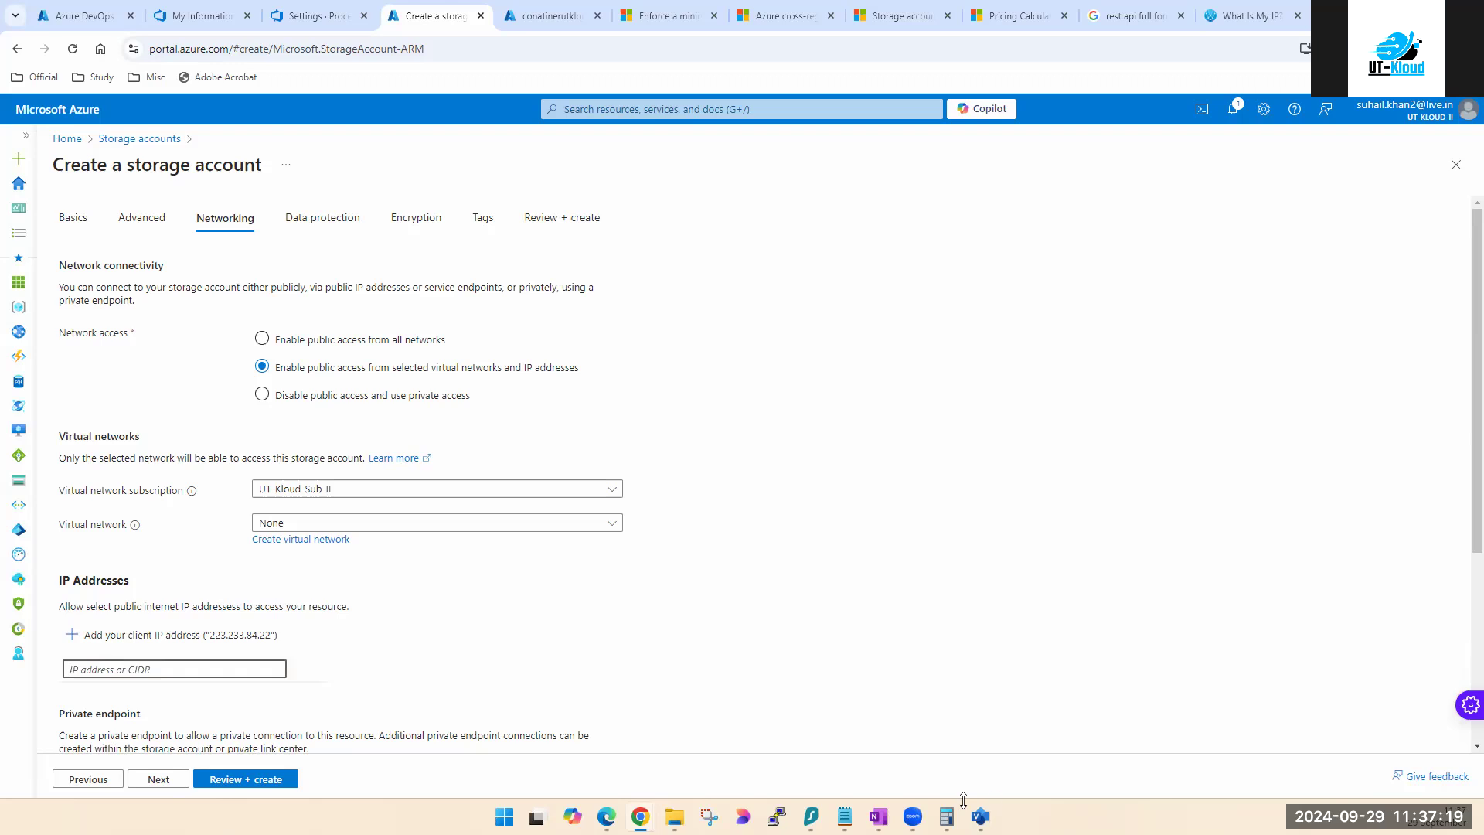
Step: Switch to the Visio diagram and delete the connector between the External Users shape and the storage account
{"action": "left_click", "coordinate": [981, 817]}
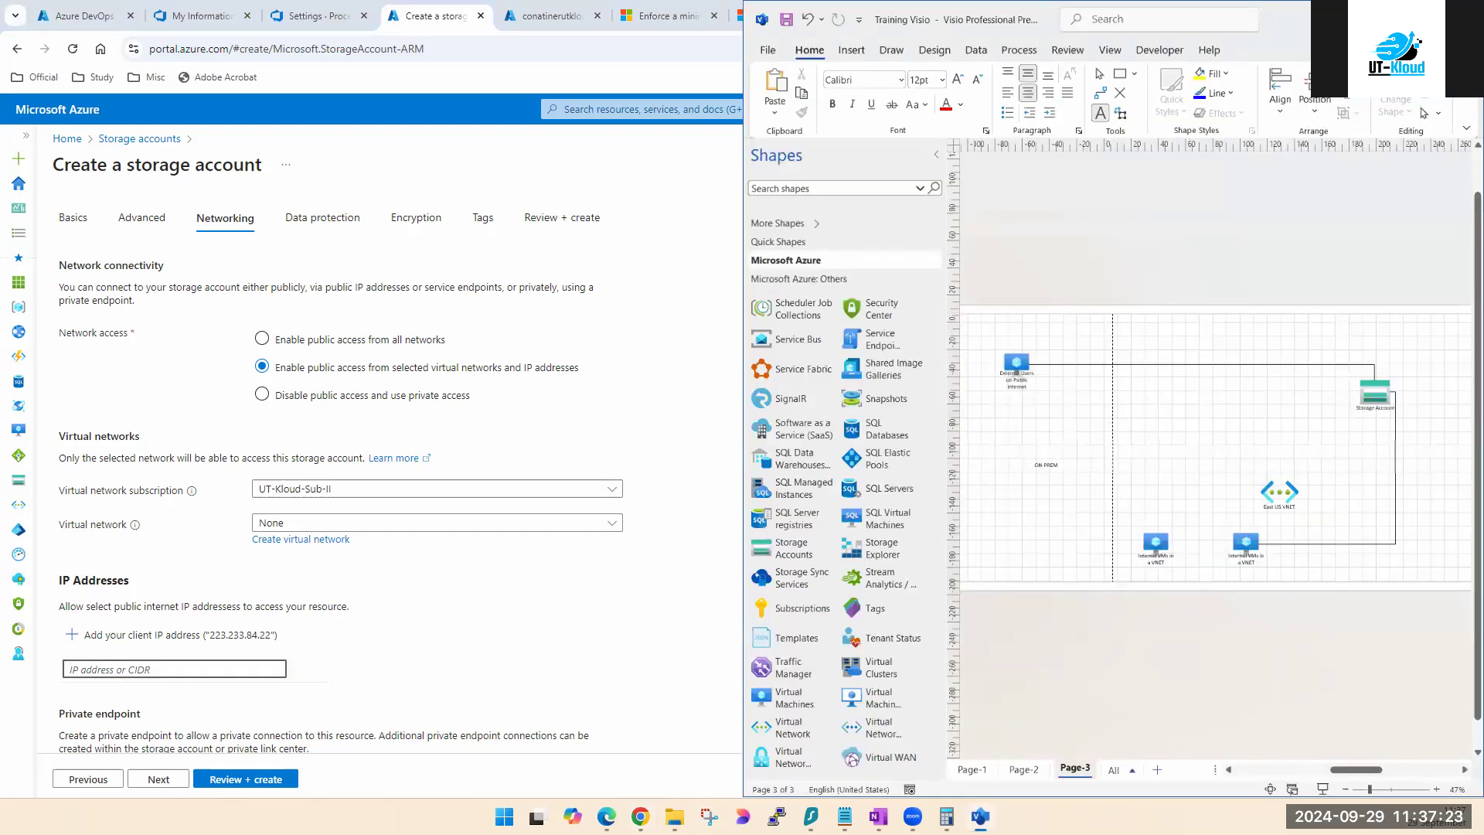
{"action": "key", "text": "super+Up"}
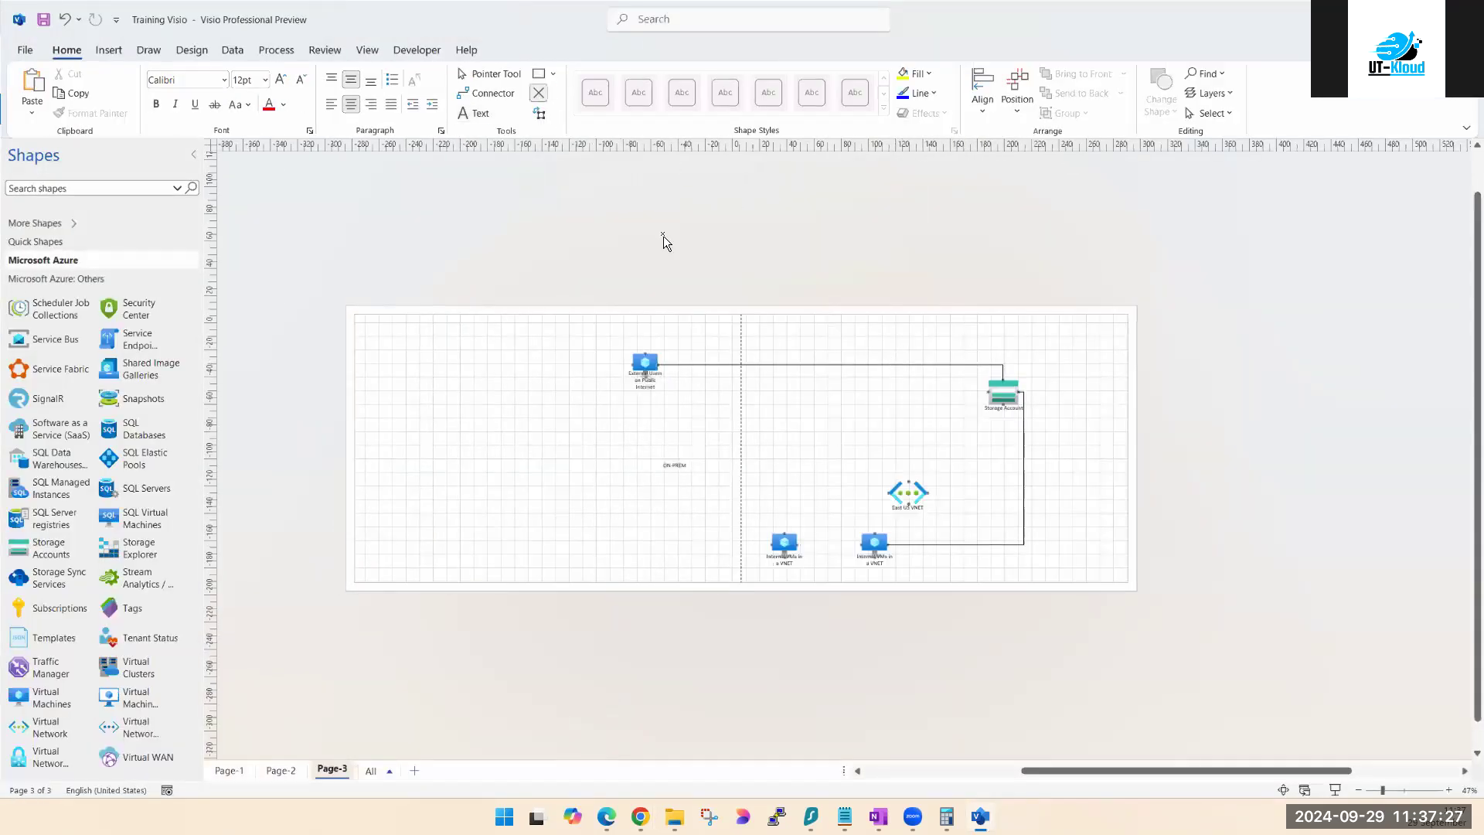
{"action": "left_click", "coordinate": [830, 363]}
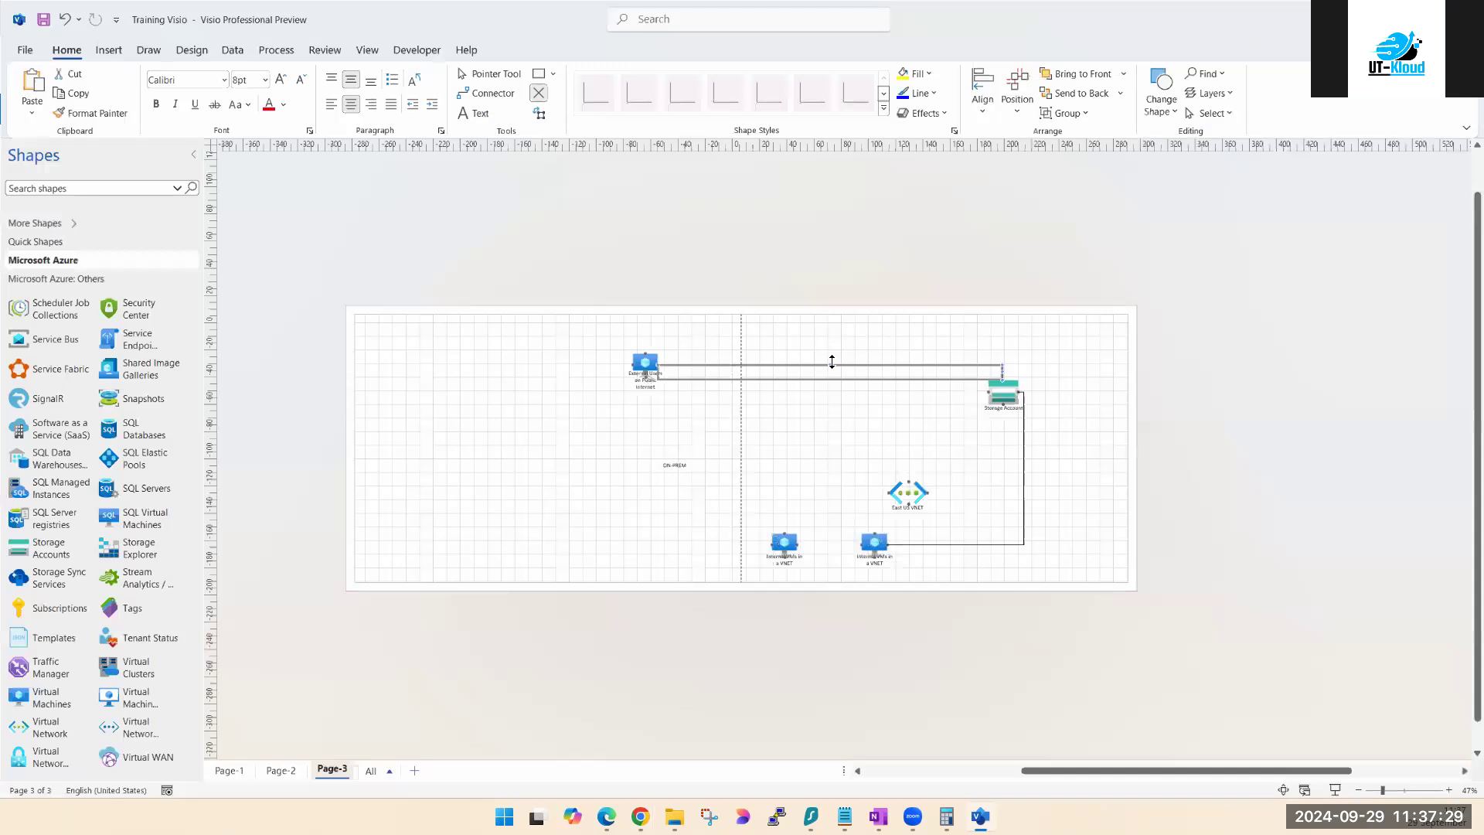
{"action": "key", "text": "Delete"}
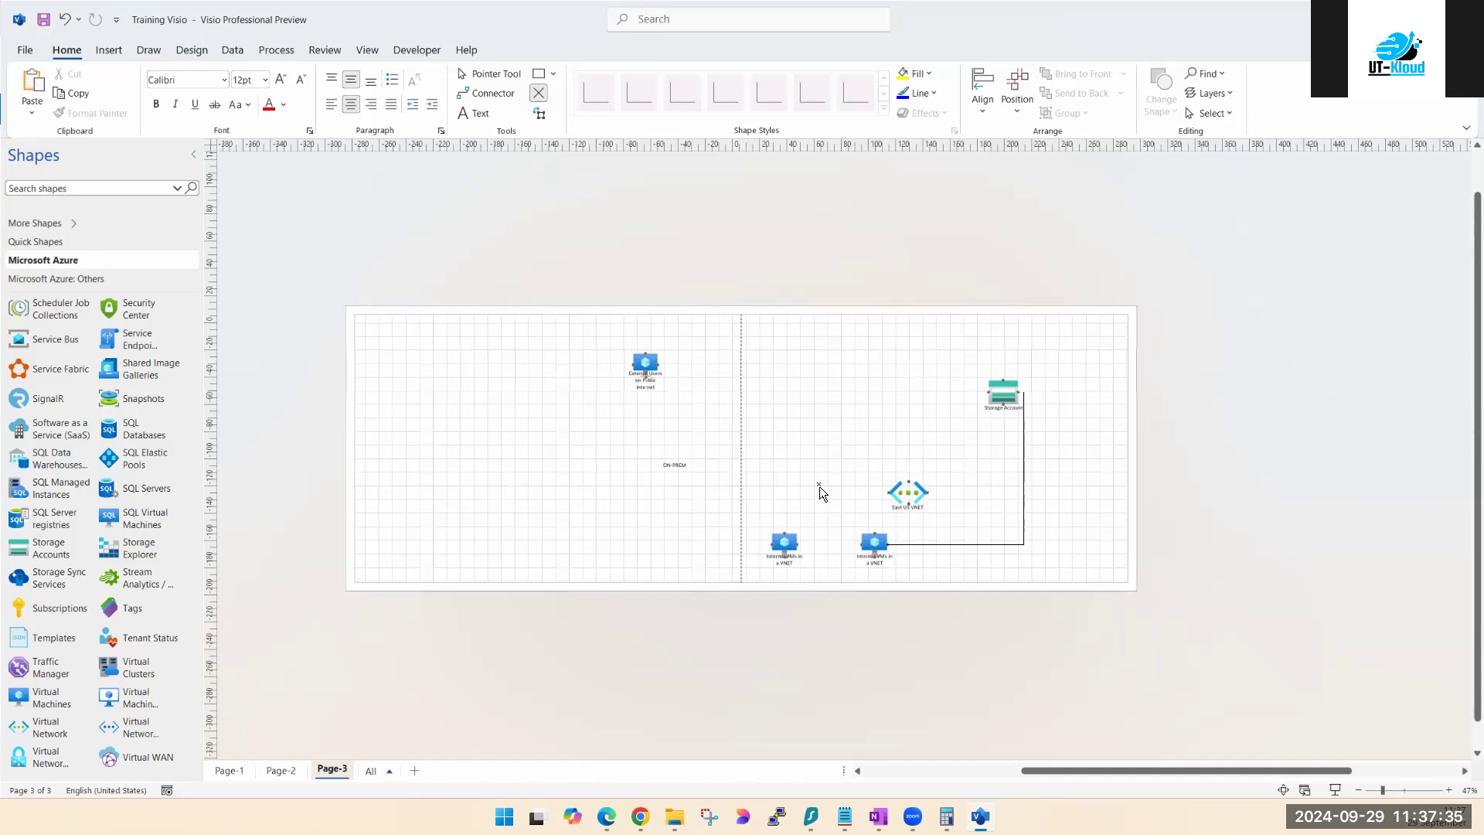
Step: Draw a new connector from beneath the External Users shape to the side of the storage account
{"action": "left_click", "coordinate": [479, 98]}
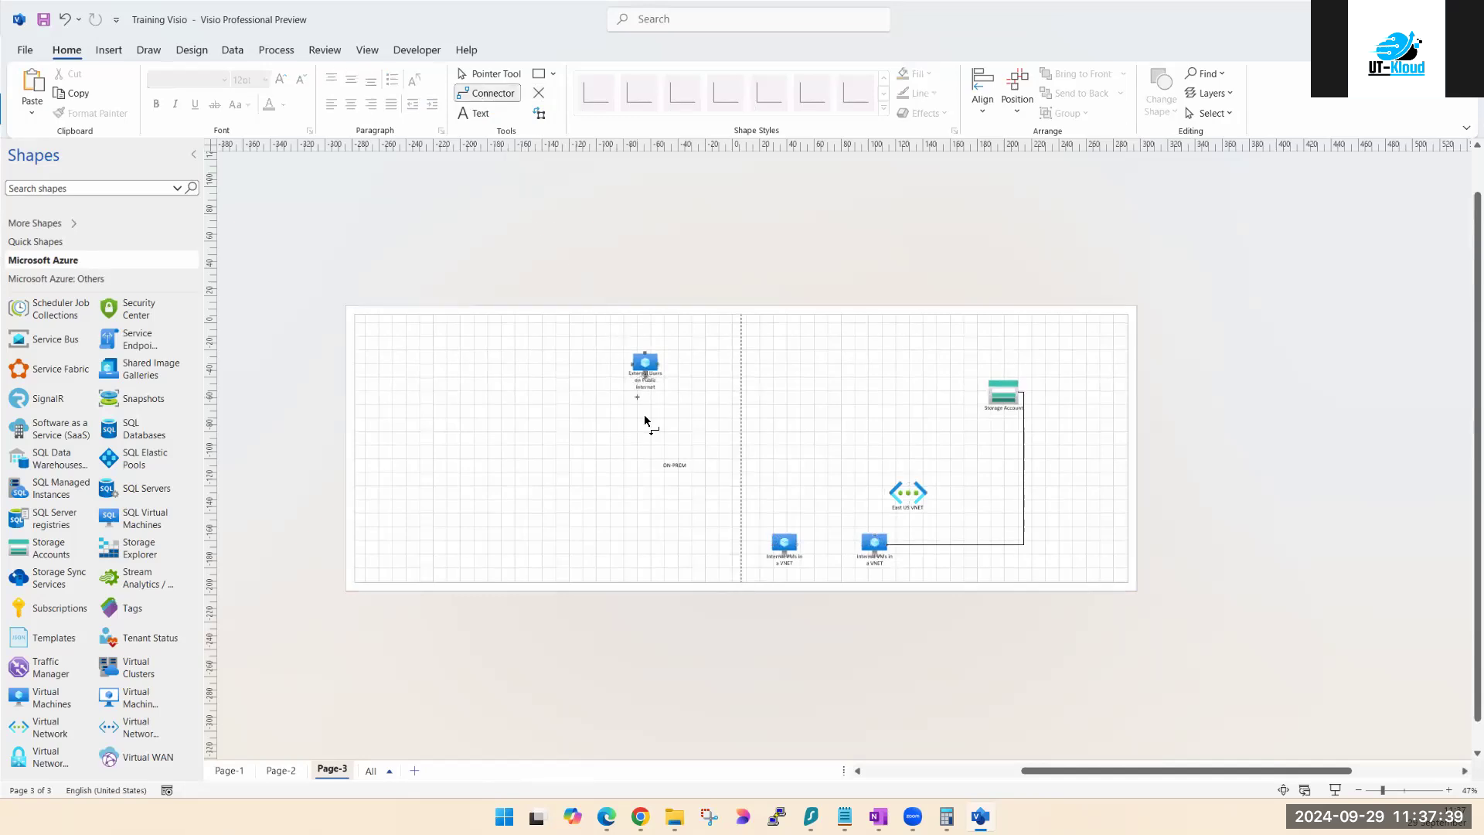
{"action": "left_click_drag", "start_coordinate": [648, 396], "coordinate": [1020, 392]}
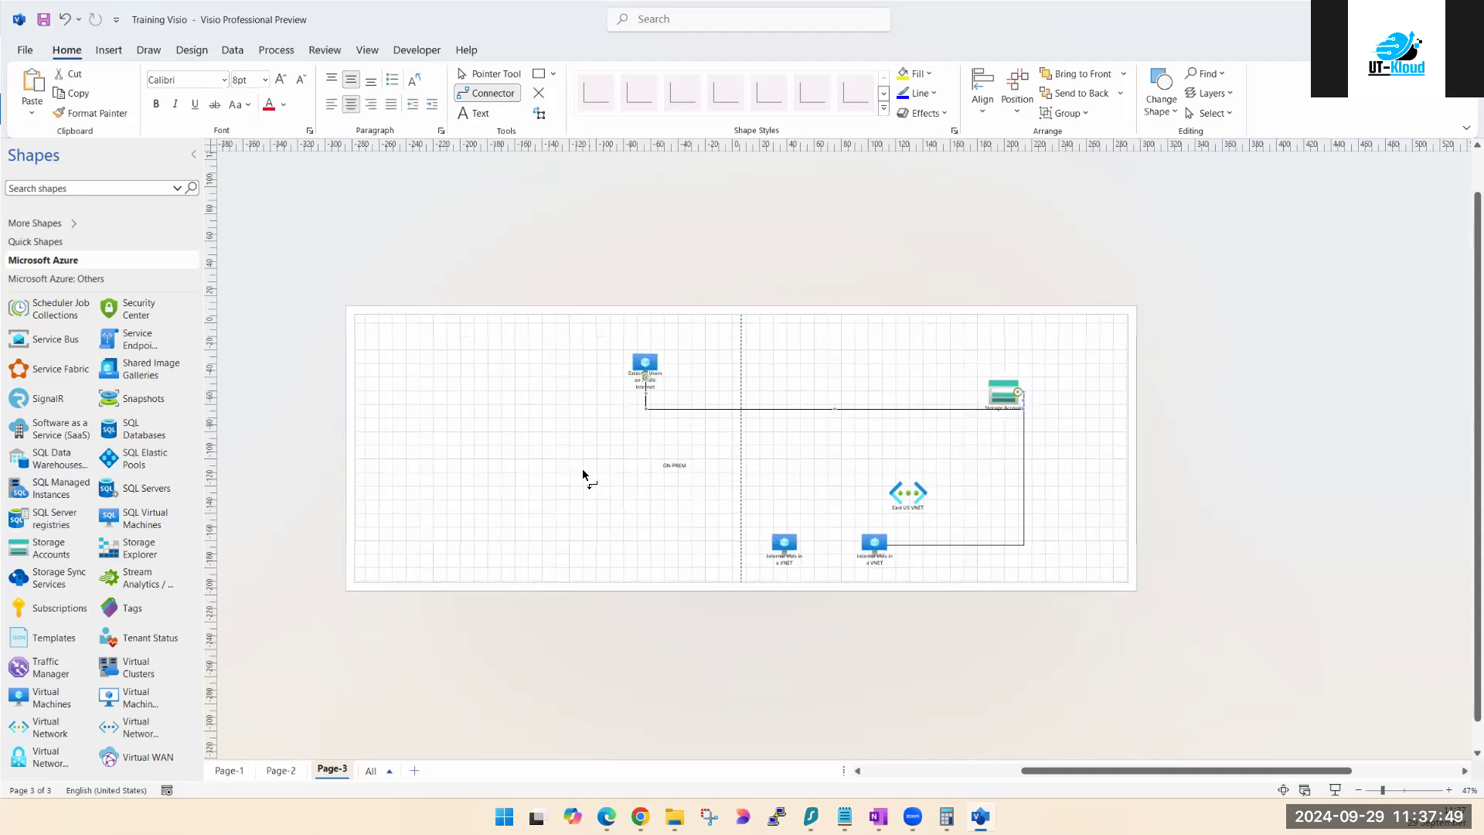
{"action": "left_click", "coordinate": [538, 94]}
{"action": "left_click", "coordinate": [467, 388]}
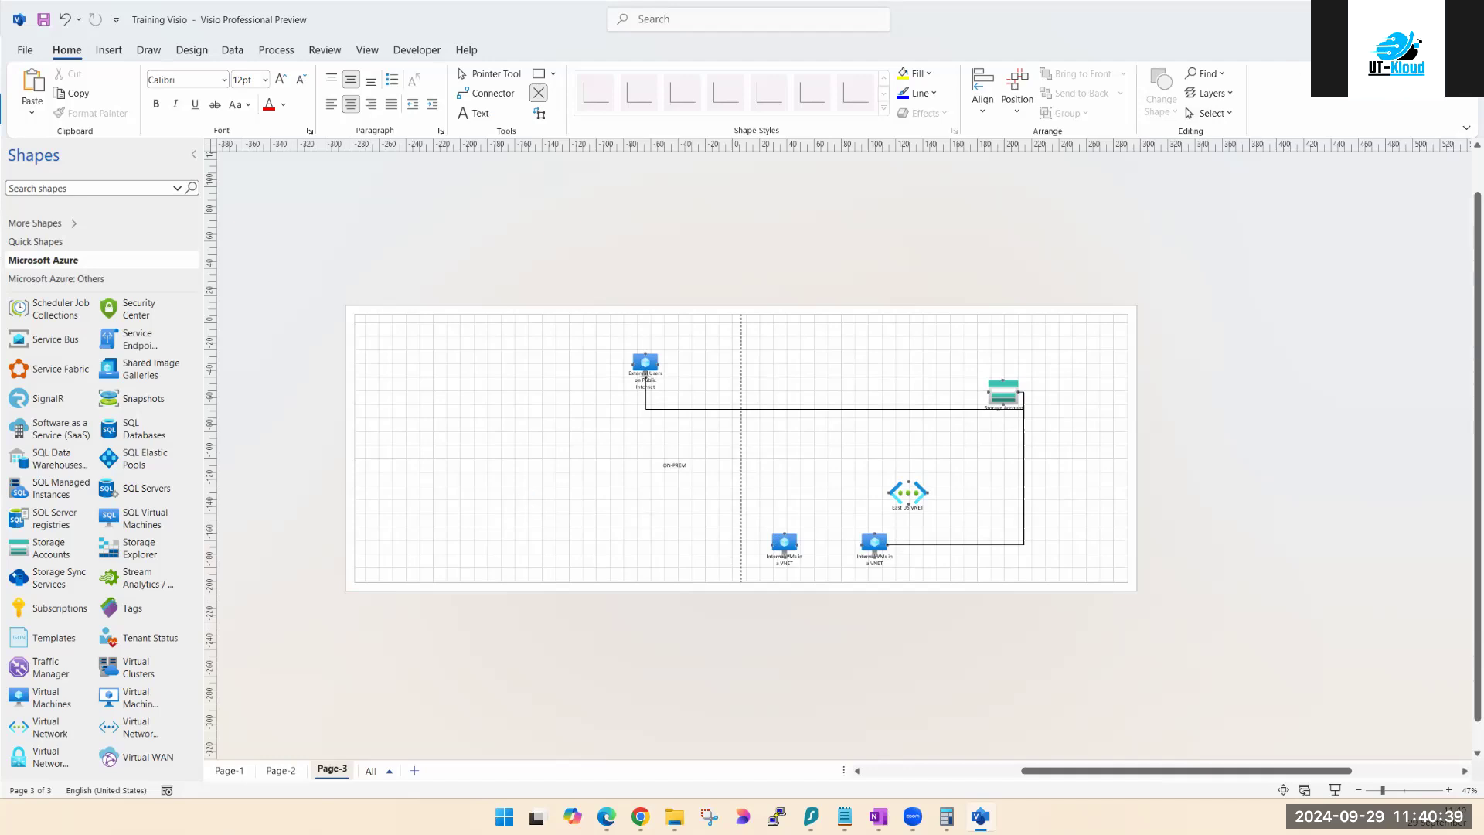
Step: Return to the Azure storage account creation form in the browser and open its data protection settings
{"action": "key", "text": "alt+Tab"}
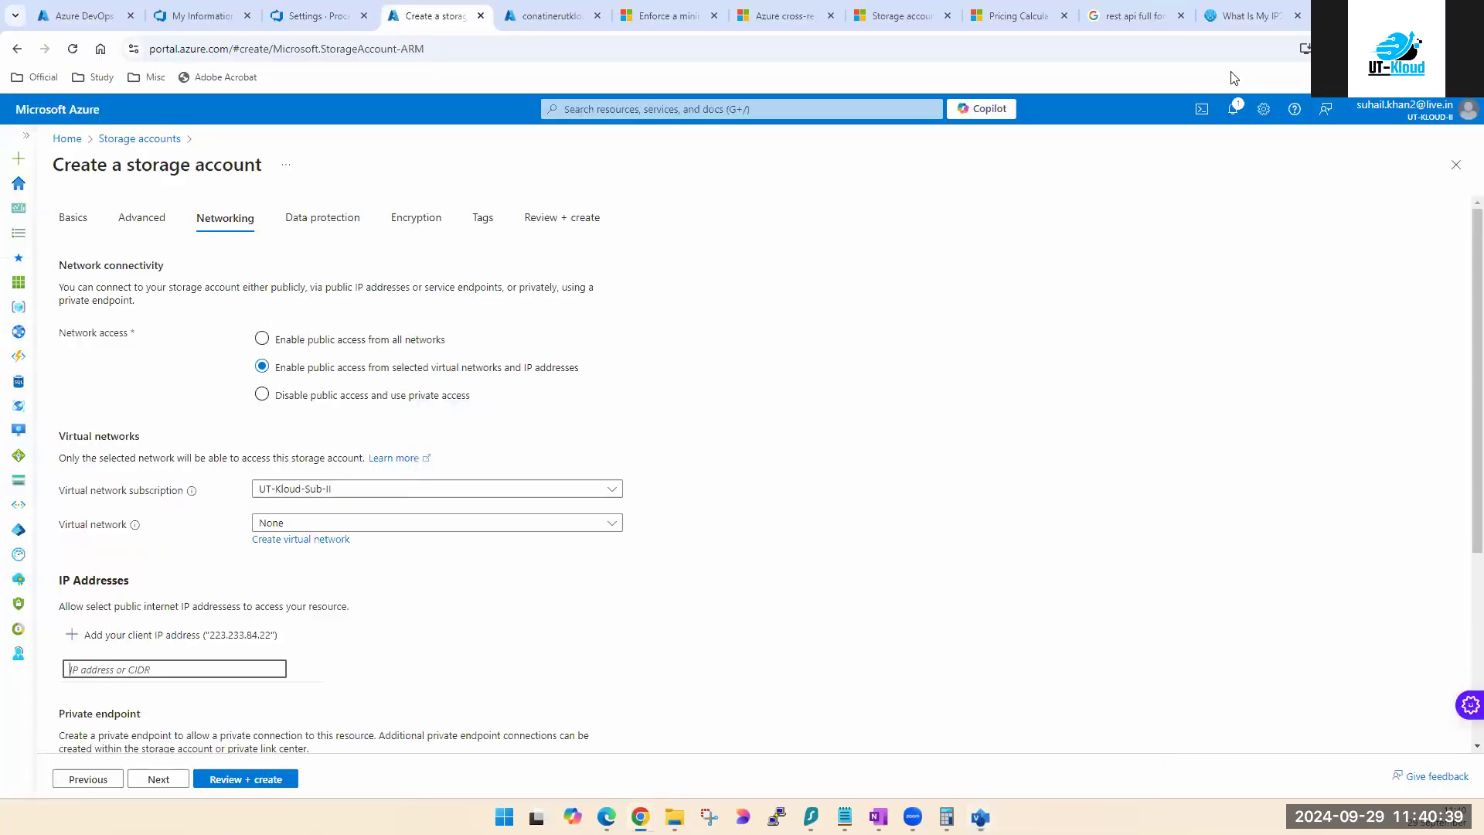
{"action": "left_click", "coordinate": [328, 221]}
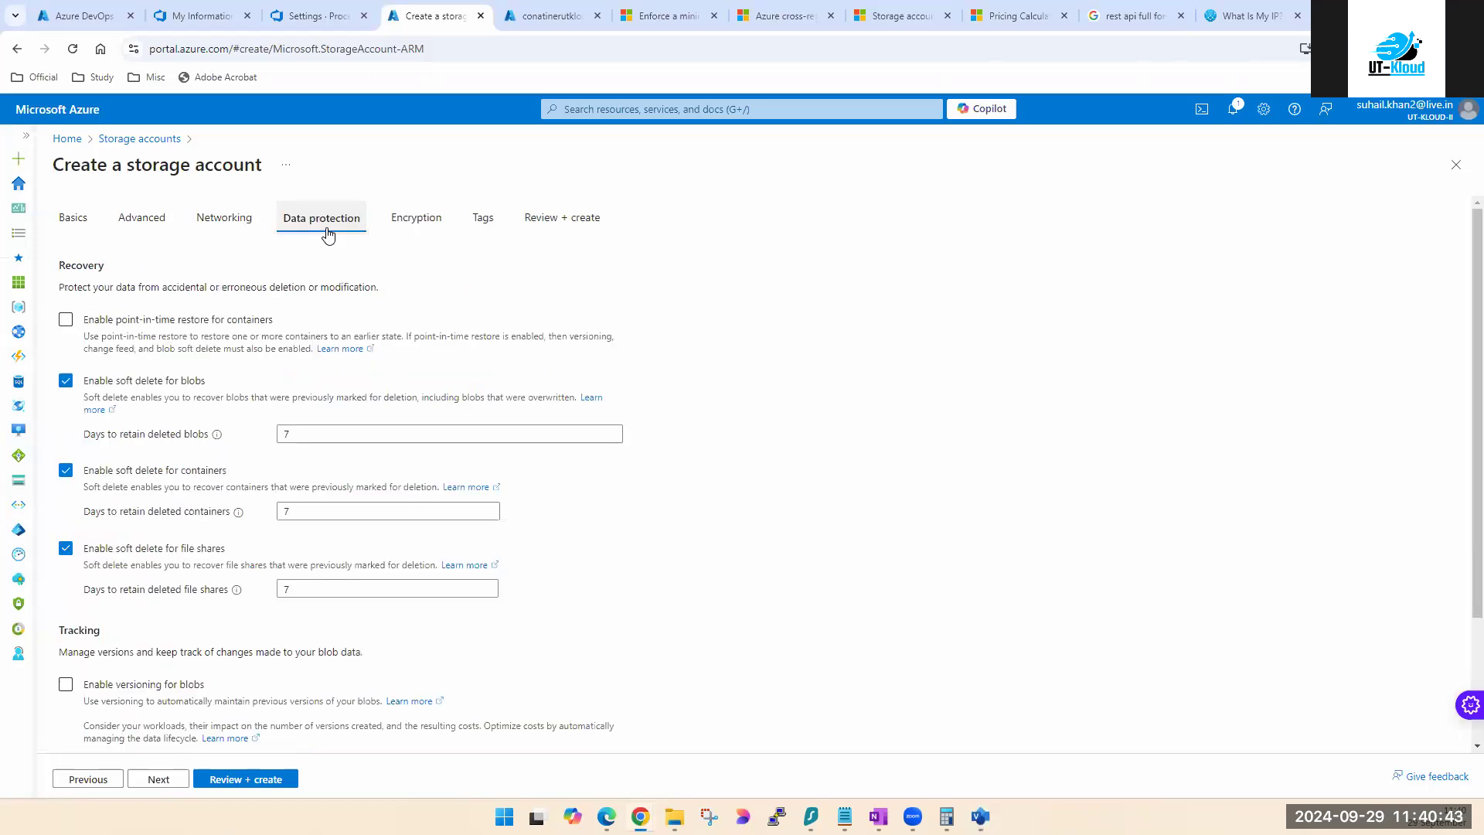